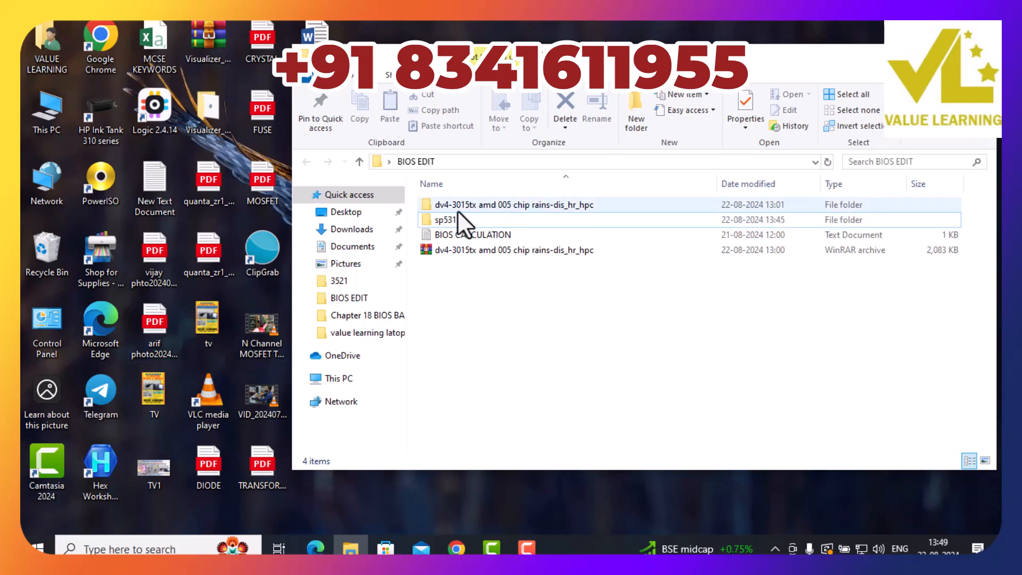
# In the nested dv4-3015tx amd 005 chip rains-dis_hr_hpc folder, rename u11 cnfm ok.bin as BACKUP EC.bin
pyautogui.moveTo(445, 206)
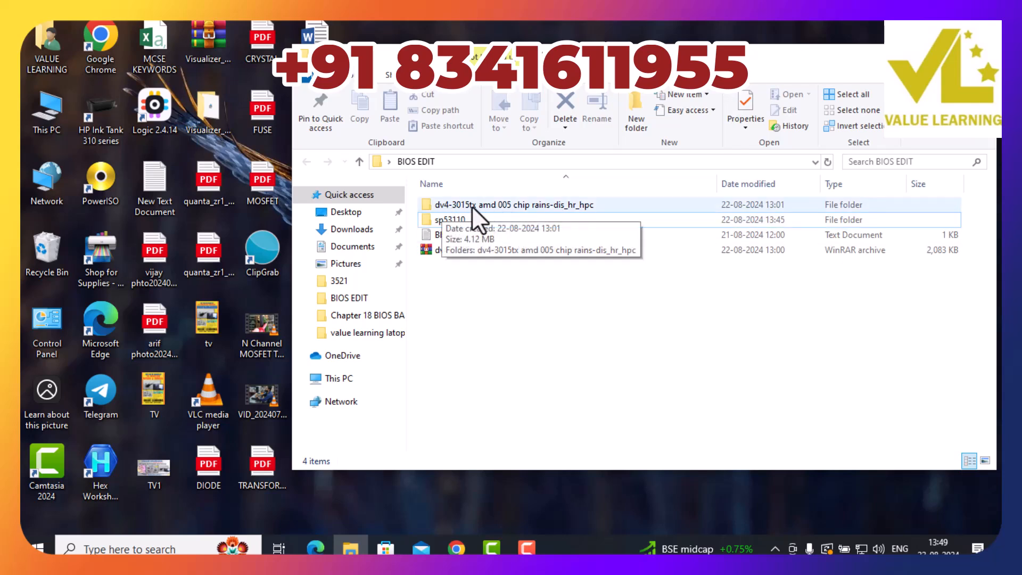
pyautogui.doubleClick(509, 205)
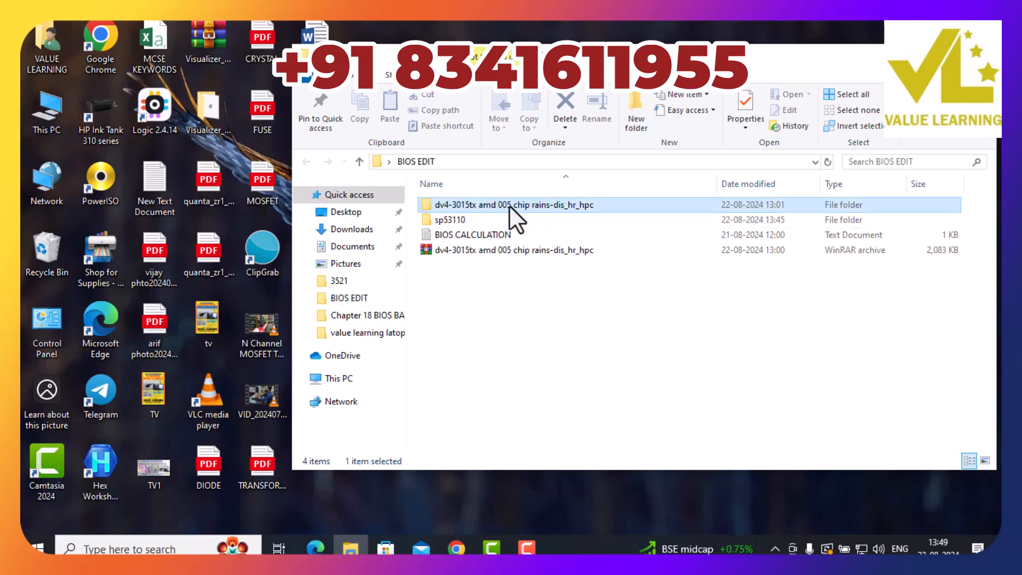
pyautogui.doubleClick(487, 201)
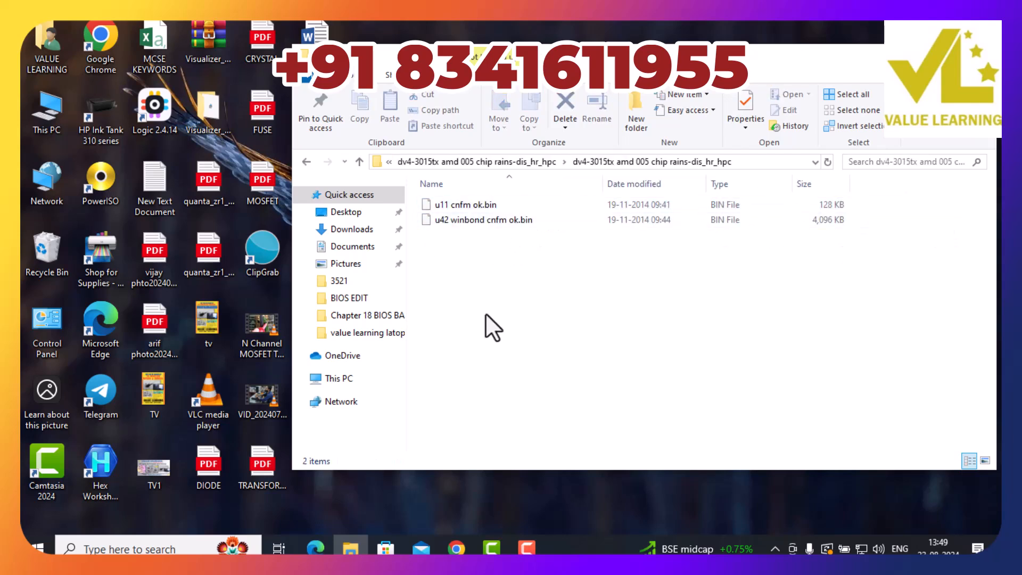
pyautogui.click(474, 206)
pyautogui.rightClick(466, 205)
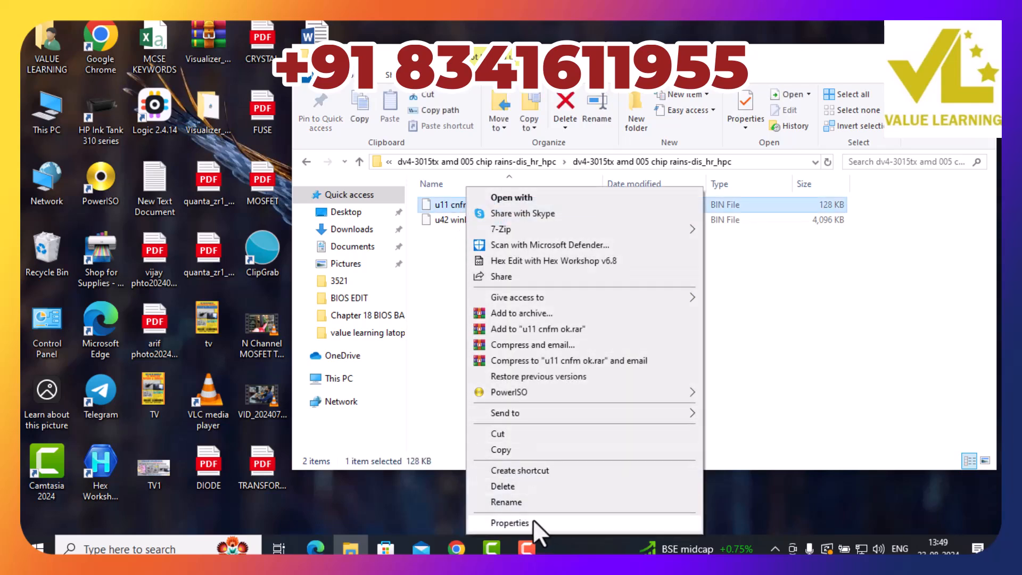
pyautogui.click(507, 501)
pyautogui.write('BACKU')
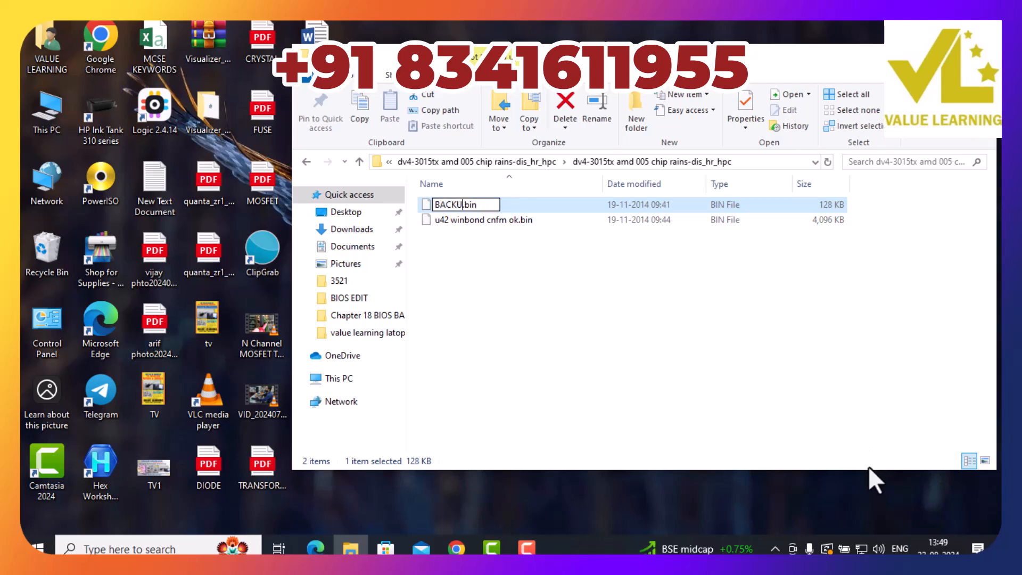
pyautogui.write('P EC')
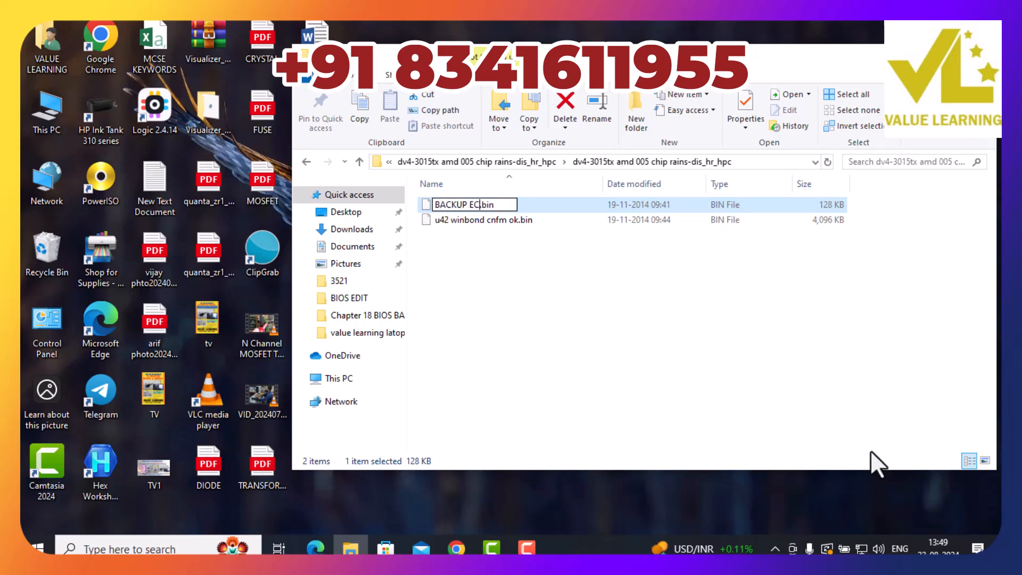
pyautogui.press('Return')
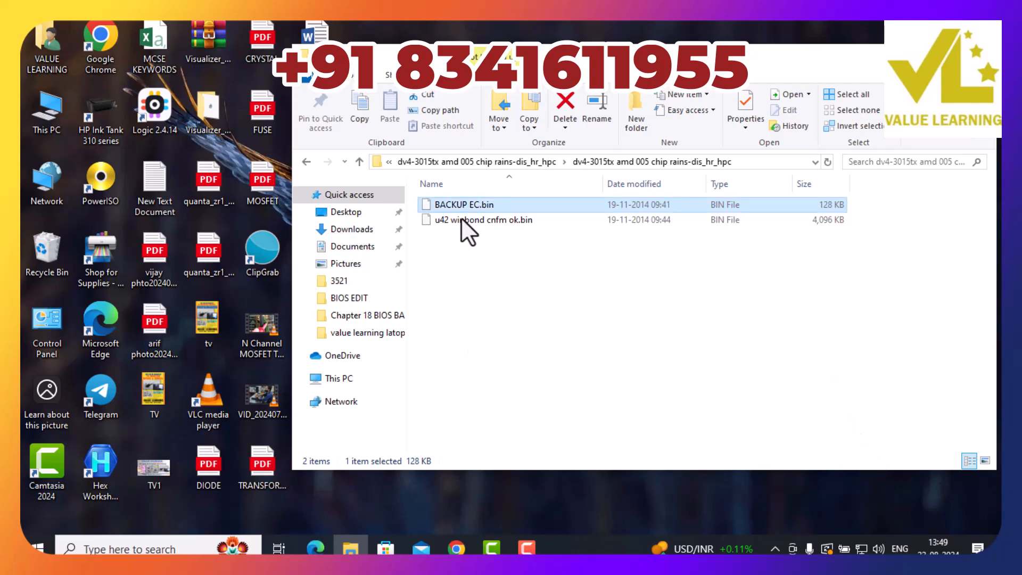
# Rename u42 winbond cnfm ok.bin as BACKUP MAIN.bin
pyautogui.click(462, 218)
pyautogui.rightClick(461, 219)
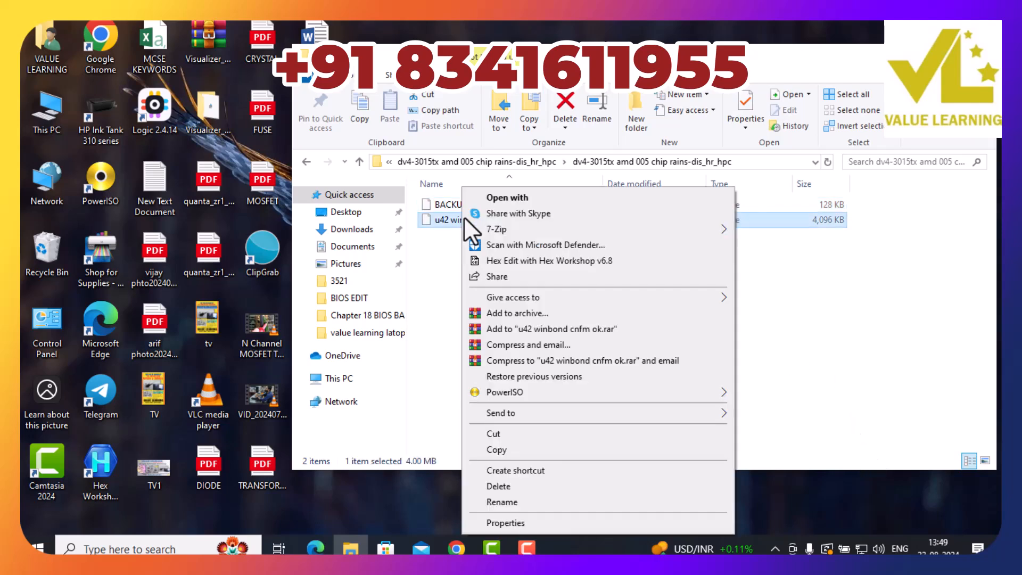
pyautogui.click(520, 502)
pyautogui.write('BACKUP MAIN.bin')
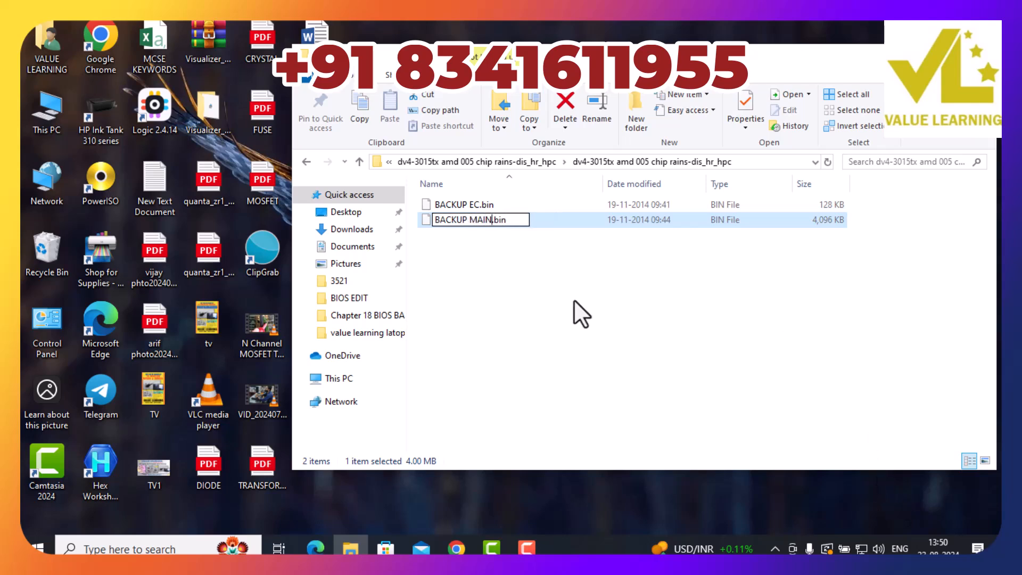
pyautogui.click(567, 301)
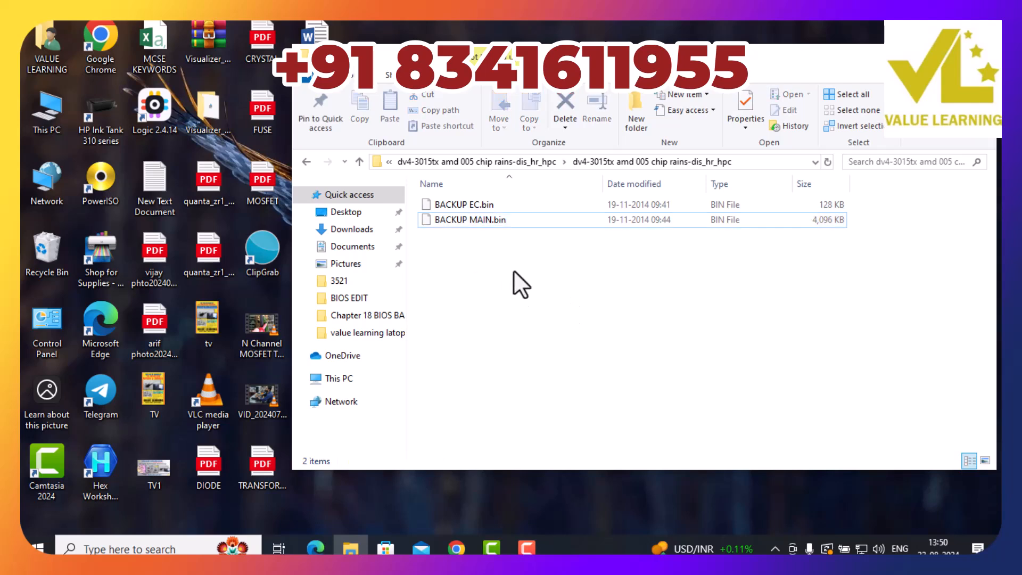
pyautogui.press('BackSpace')
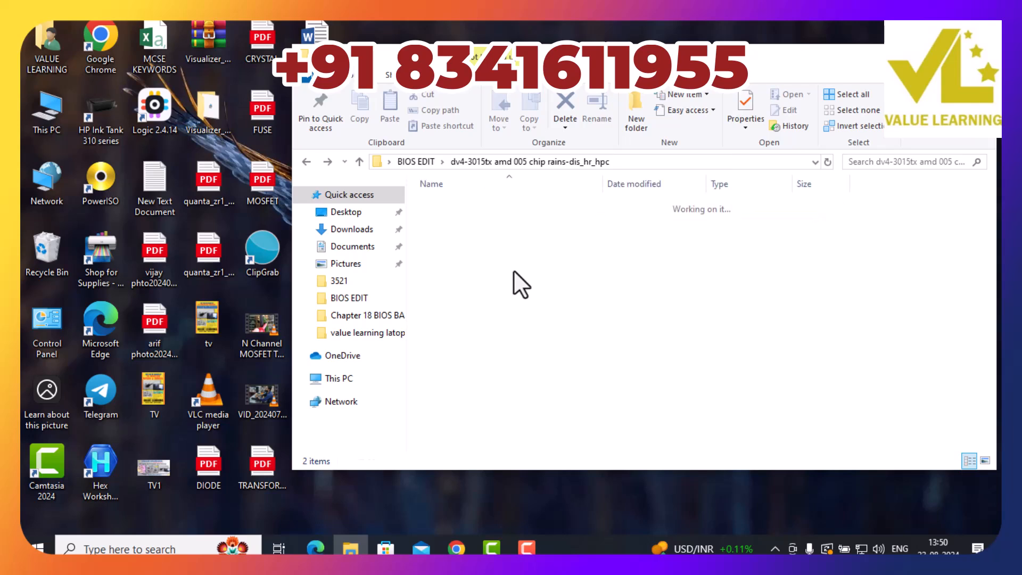
pyautogui.press('BackSpace')
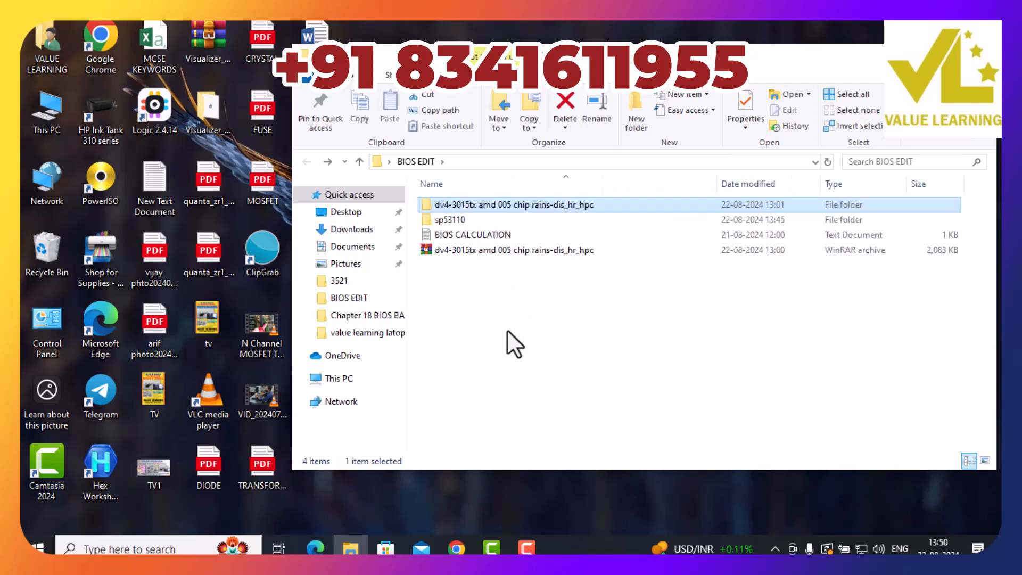
pyautogui.click(525, 350)
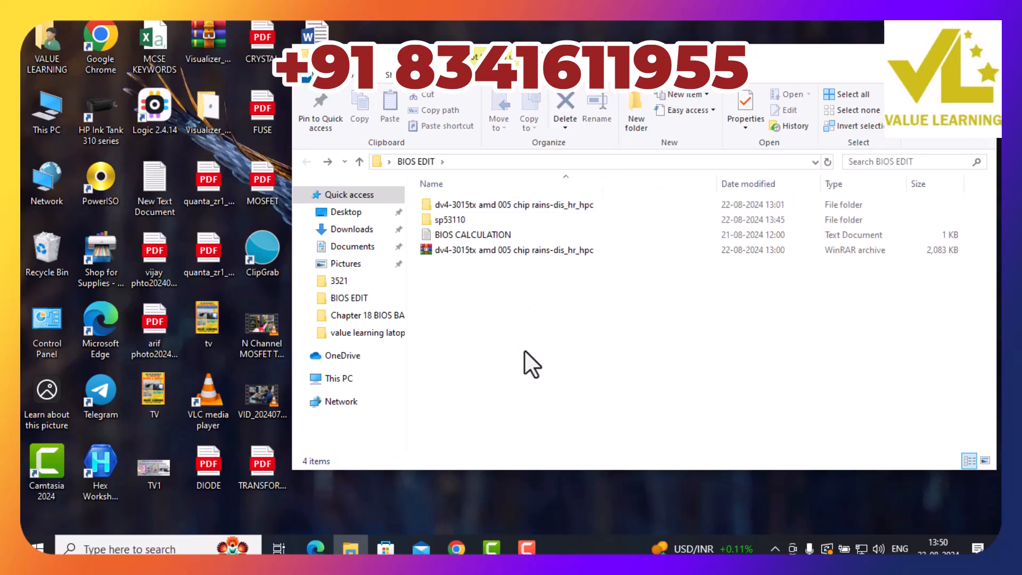
pyautogui.rightClick(494, 308)
# Copy BACKUP EC.bin and BACKUP MAIN.bin from the nested dv4-3015tx folder into the BIOS EDIT folder
pyautogui.doubleClick(485, 203)
pyautogui.doubleClick(472, 210)
pyautogui.moveTo(653, 355); pyautogui.dragTo(405, 190)
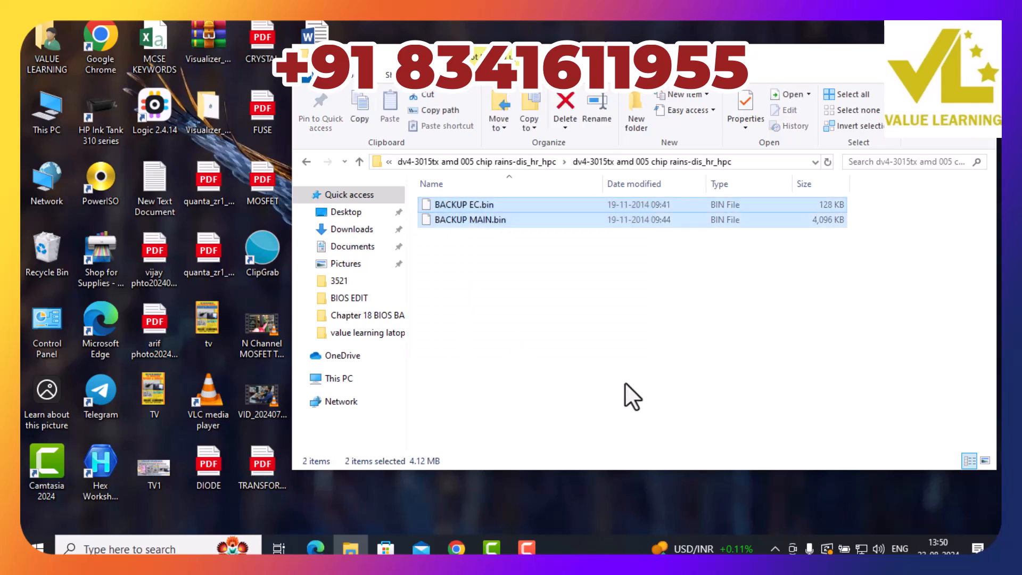
pyautogui.click(605, 362)
pyautogui.hotkey('alt', 'Left')
pyautogui.hotkey('alt', 'Left')
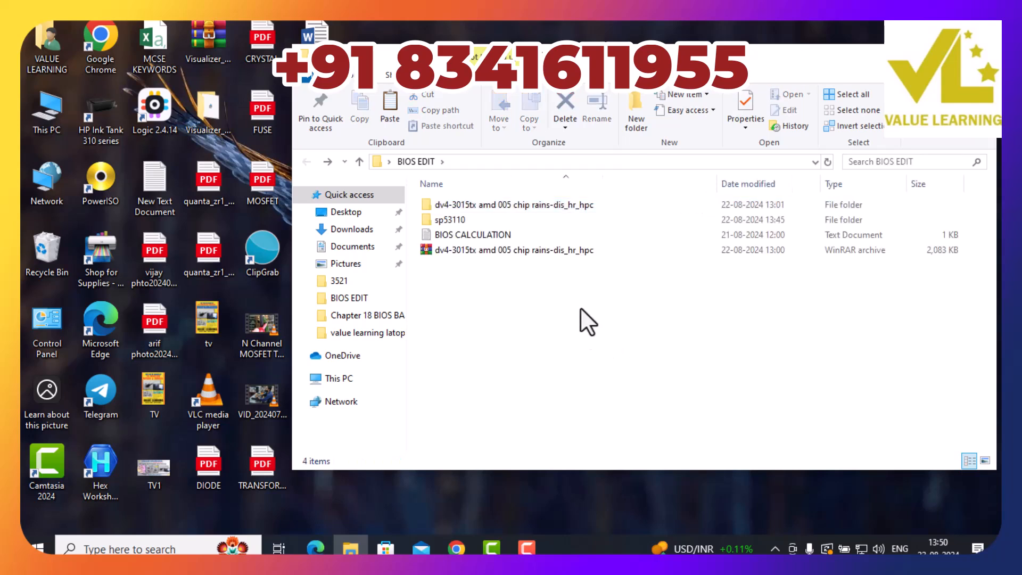
pyautogui.hotkey('ctrl', 'v')
# Delete the dv4-3015tx amd 005 chip rains-dis_hr_hpc WinRAR archive from the BIOS EDIT folder
pyautogui.click(573, 366)
pyautogui.click(544, 246)
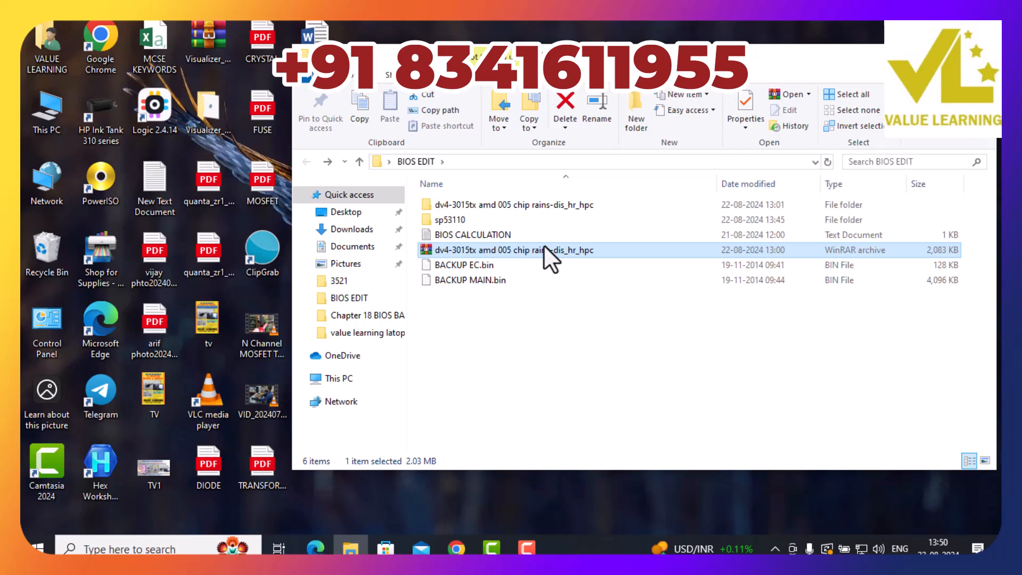
pyautogui.press('Delete')
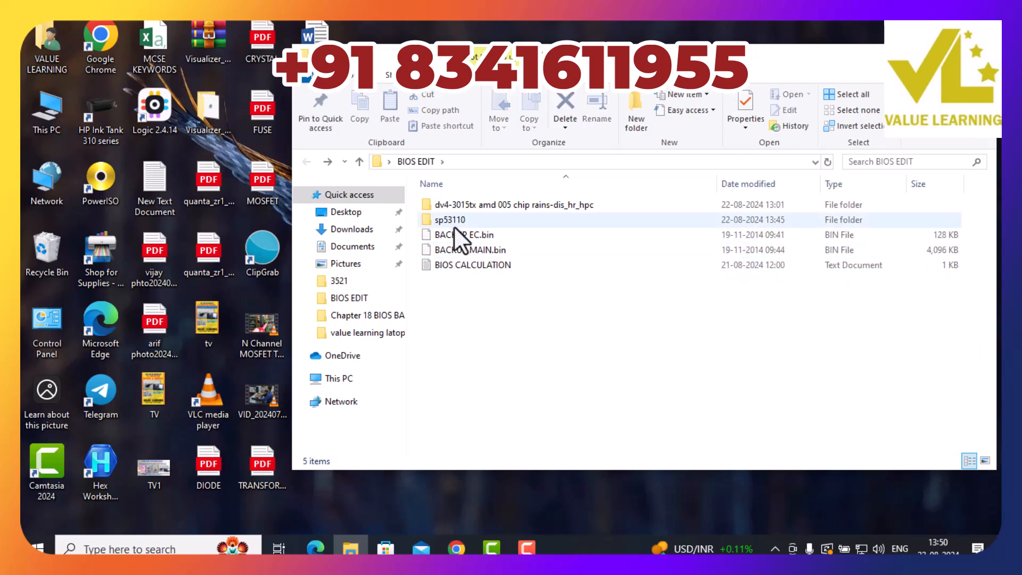
# Try to delete the sp53110 folder from BIOS EDIT
pyautogui.click(455, 219)
pyautogui.press('Delete')
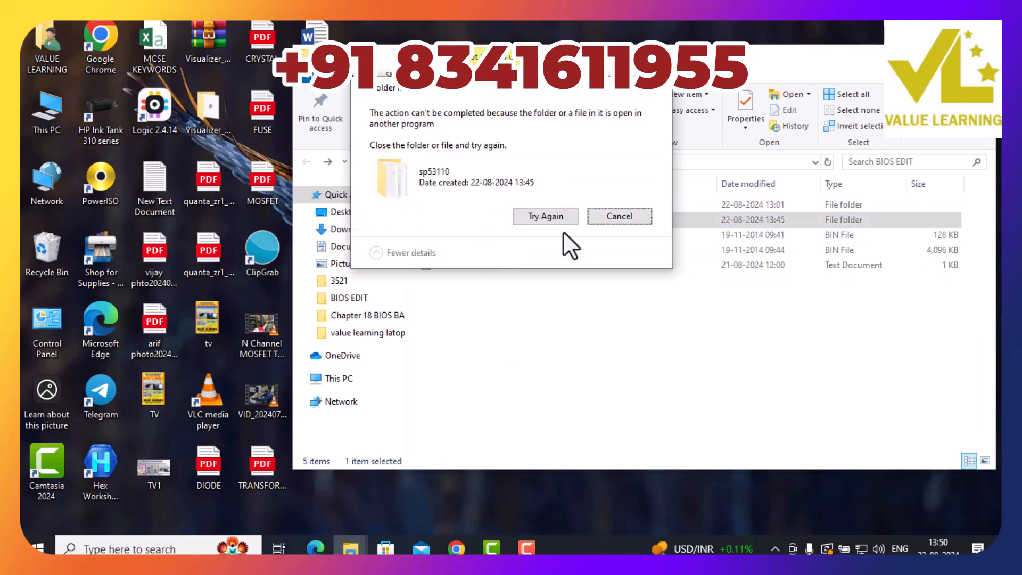
pyautogui.click(620, 216)
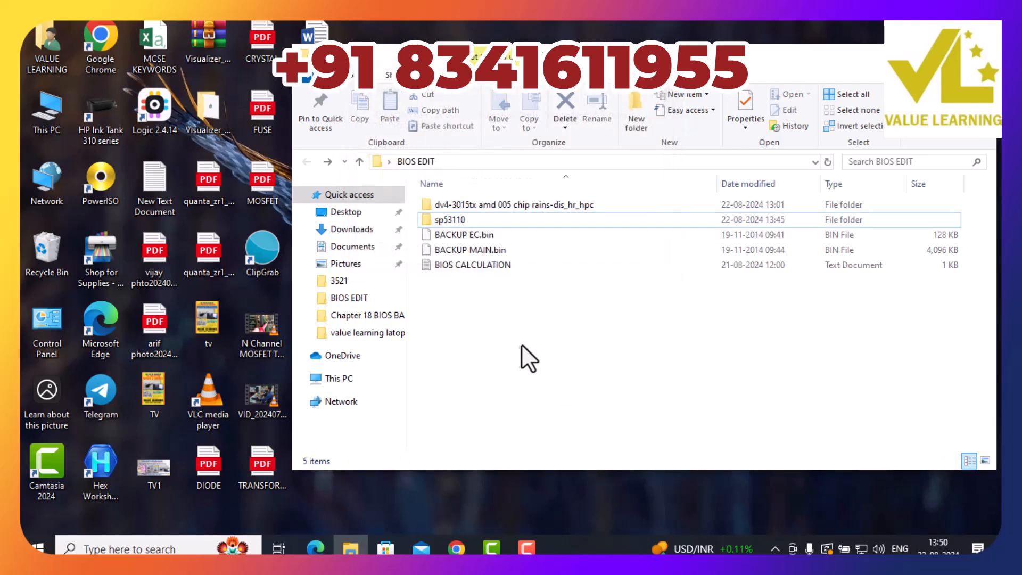
# Copy the model number dv4-3015tx from the name of the dv4-3015tx folder without renaming it
pyautogui.click(475, 209)
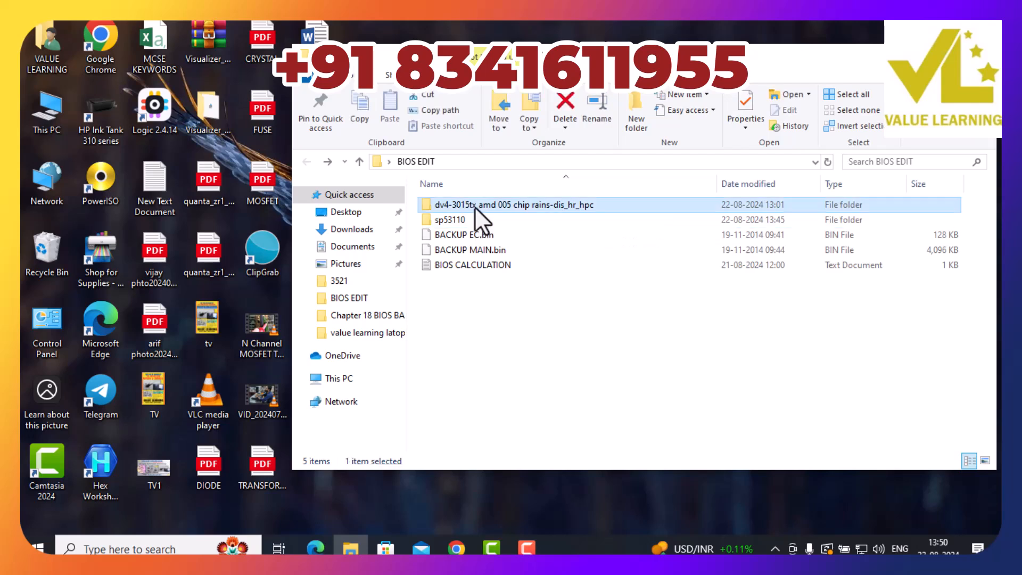
pyautogui.click(475, 207)
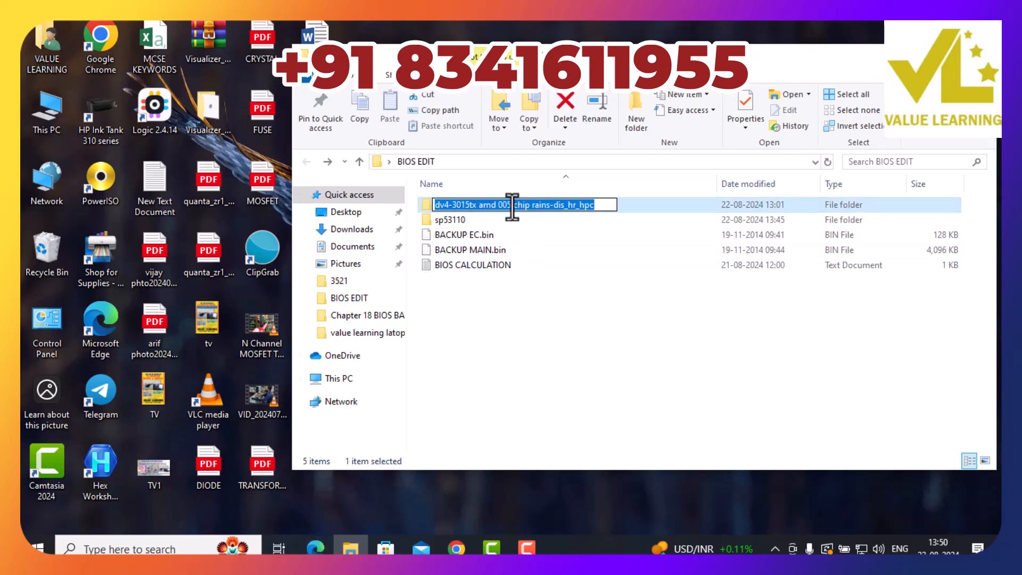
pyautogui.moveTo(475, 204); pyautogui.dragTo(428, 205)
pyautogui.hotkey('ctrl', 'c')
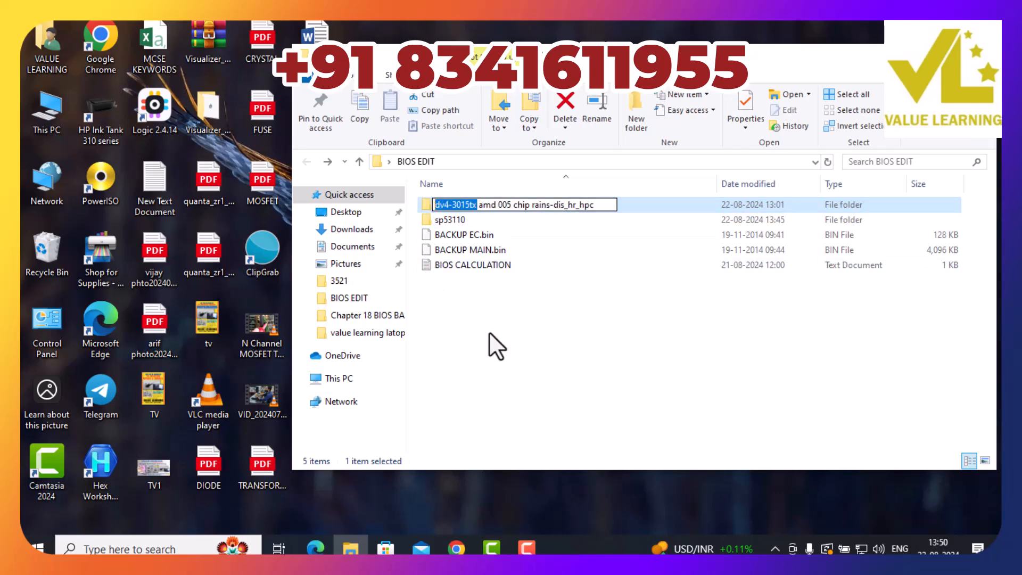
# Switch to Microsoft Edge and search Google in a new tab for "hp pavilion dv4 3015tx drivers" using the copied model number
pyautogui.click(316, 547)
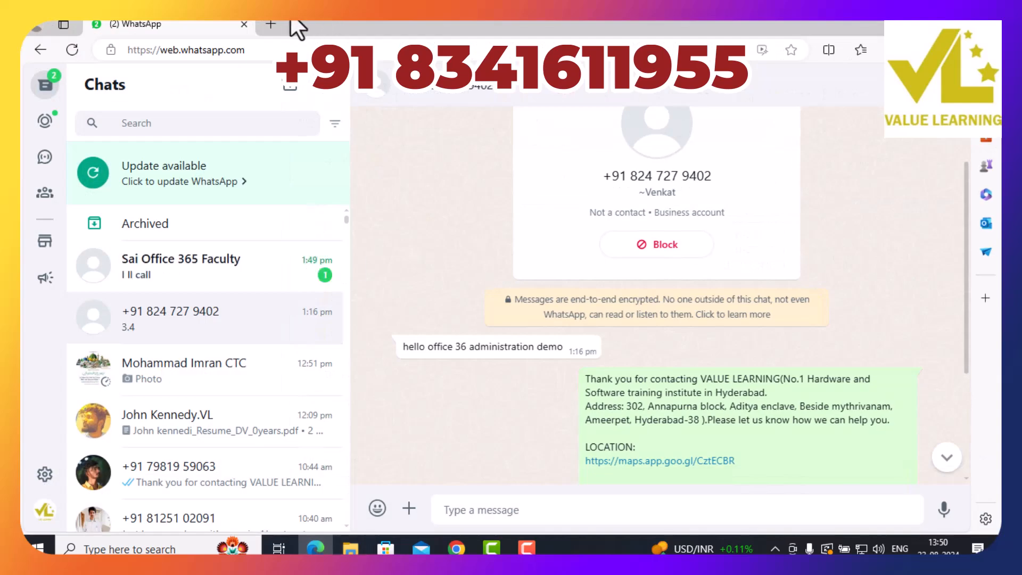
pyautogui.click(270, 24)
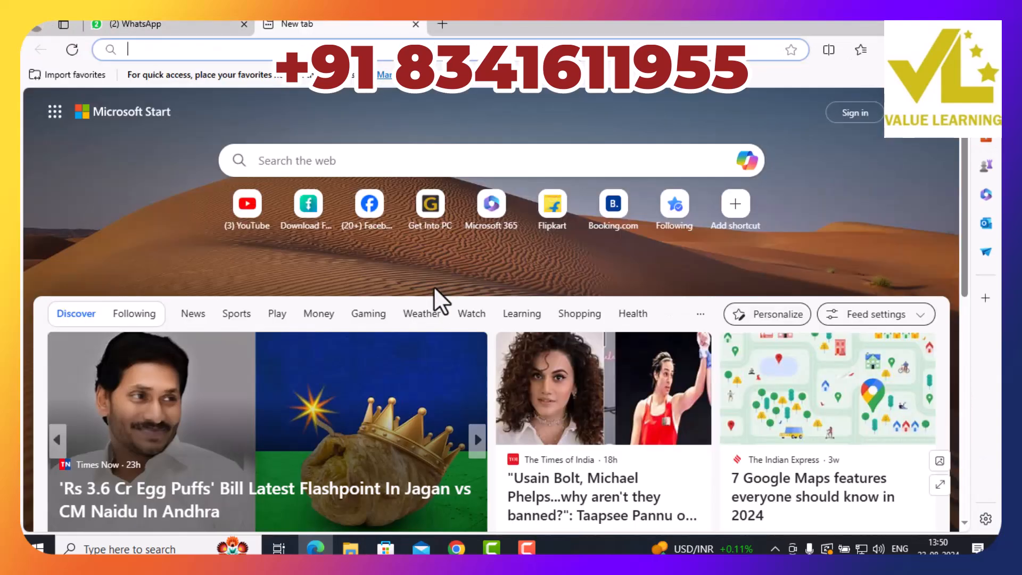
pyautogui.write('go')
pyautogui.press('Return')
pyautogui.hotkey('ctrl', 'v')
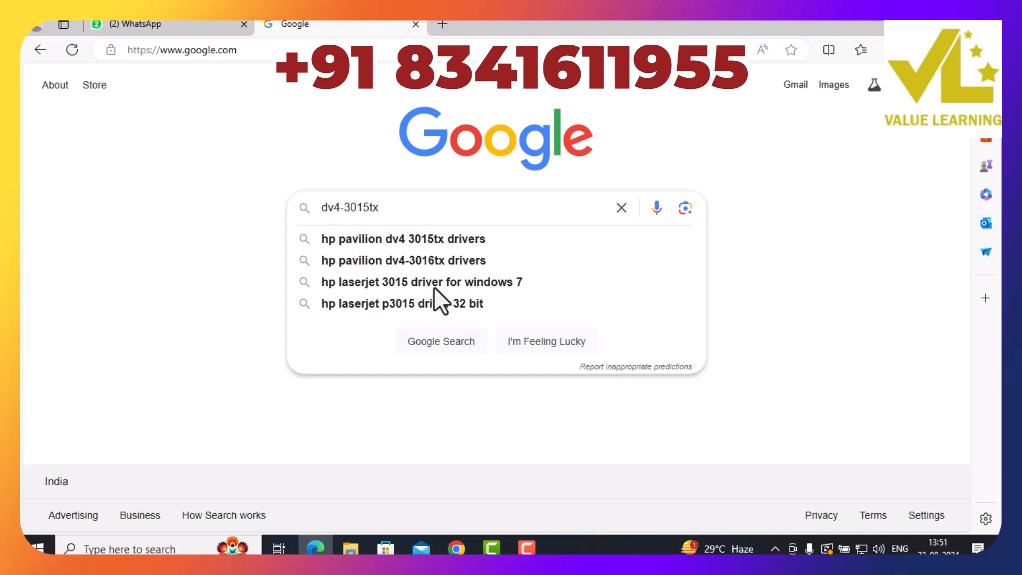
pyautogui.press('Down')
pyautogui.press('Return')
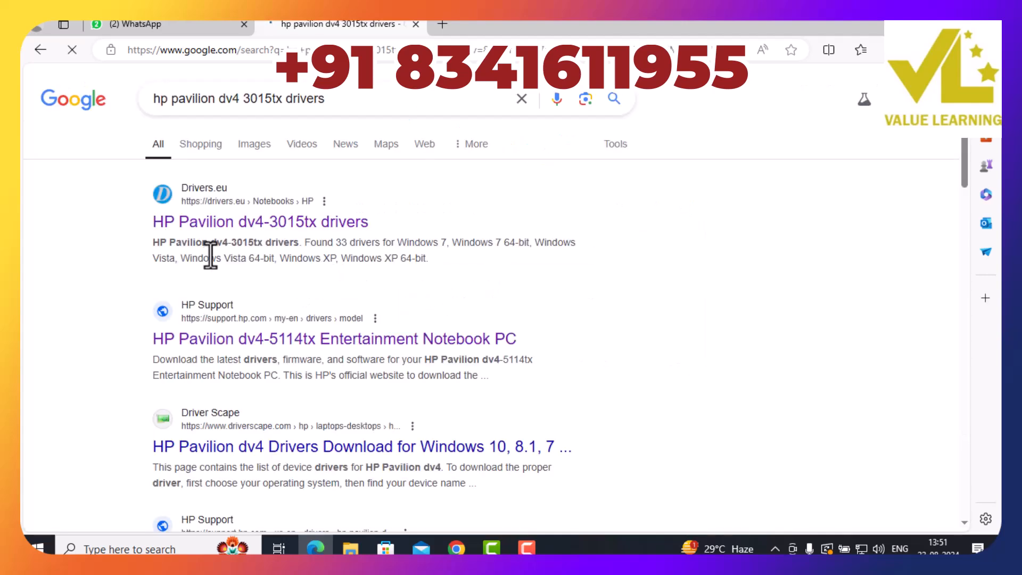
# Open the Drivers.eu result for the HP Pavilion dv4-3015tx and review the BIOS versions offered in its BIOS category
pyautogui.click(245, 224)
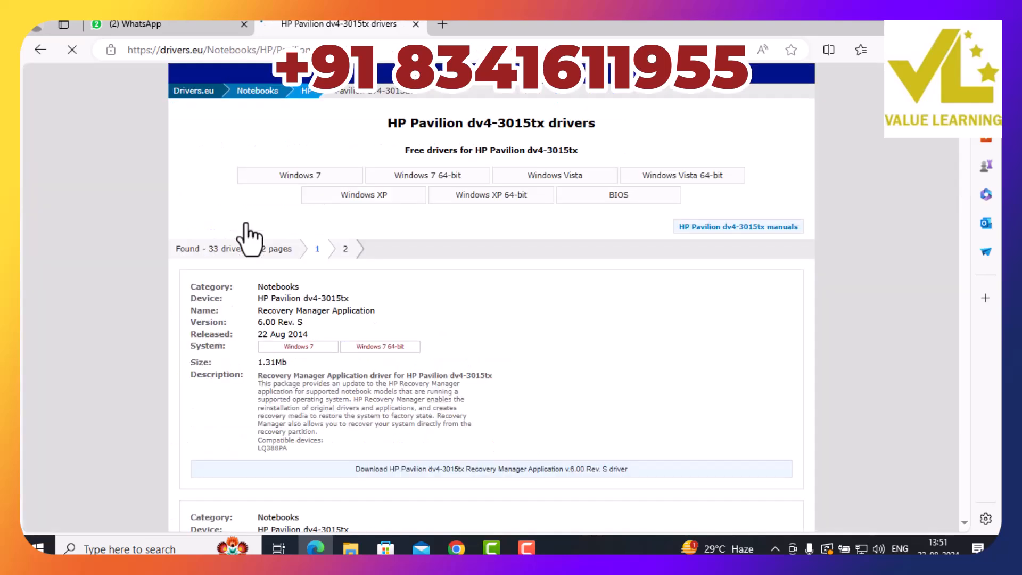
pyautogui.scroll(-1, 488, 214)
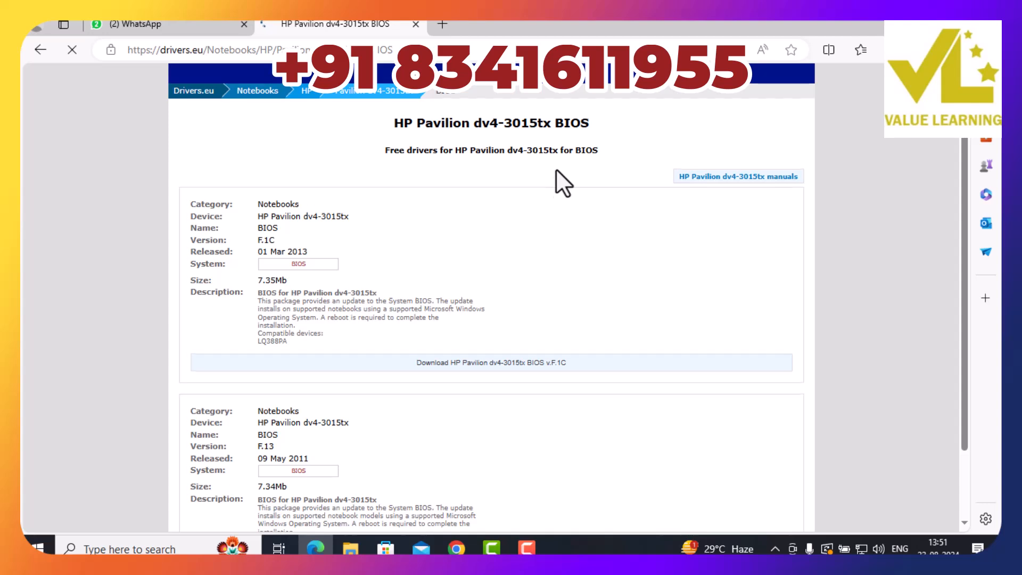
pyautogui.scroll(-1, 556, 169)
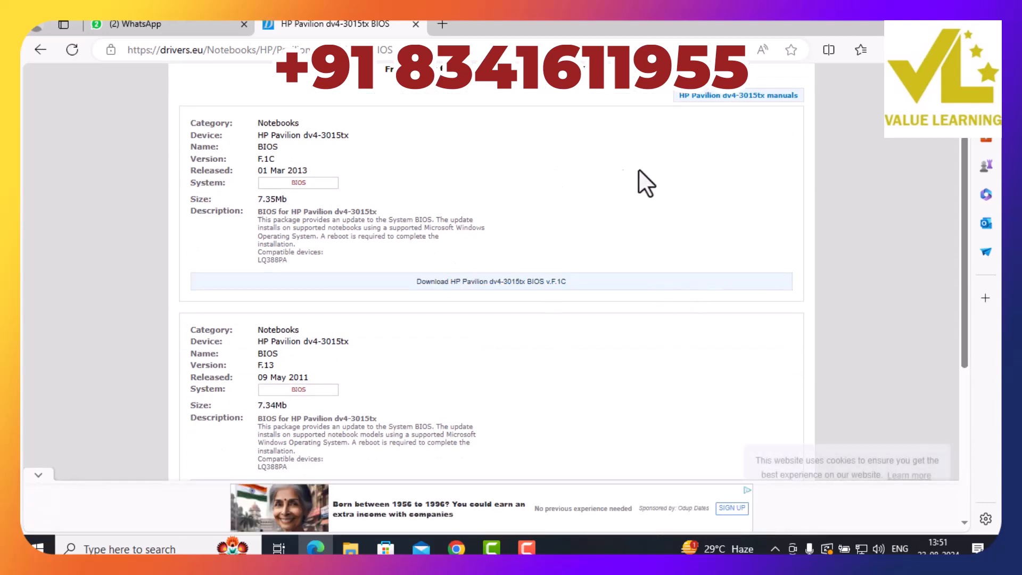
pyautogui.scroll(-2, 666, 267)
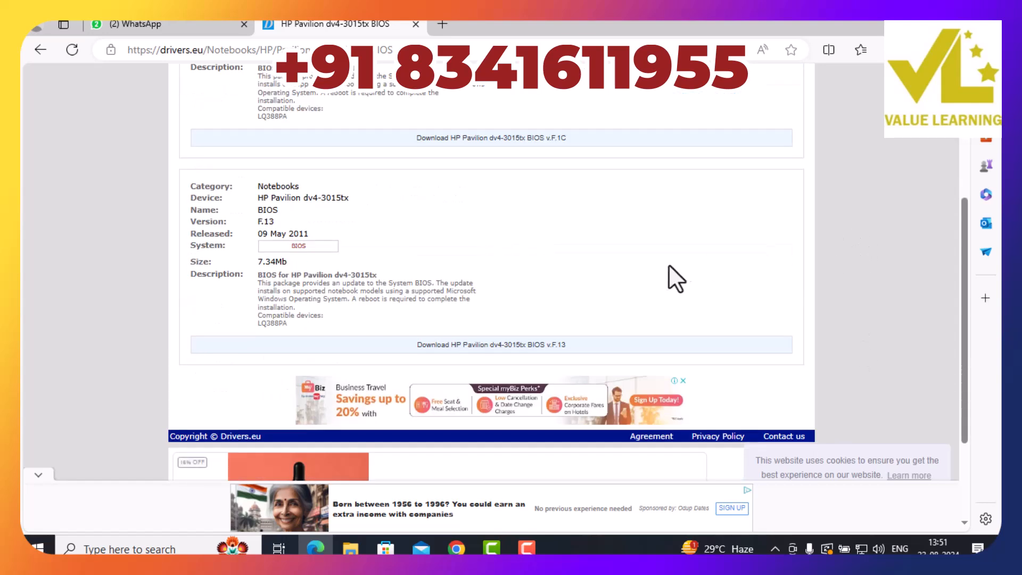
pyautogui.scroll(1, 625, 233)
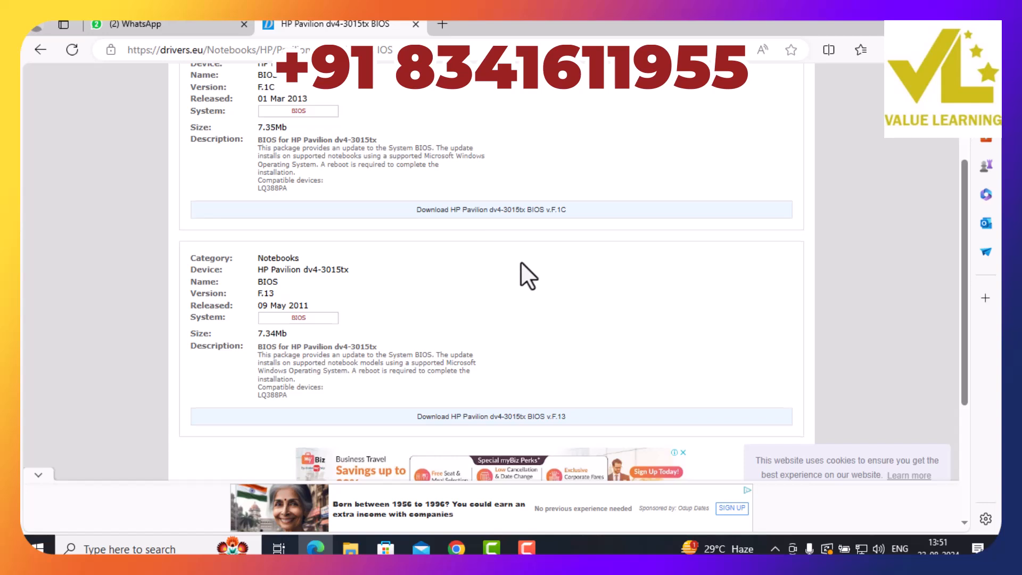
pyautogui.scroll(1, 509, 259)
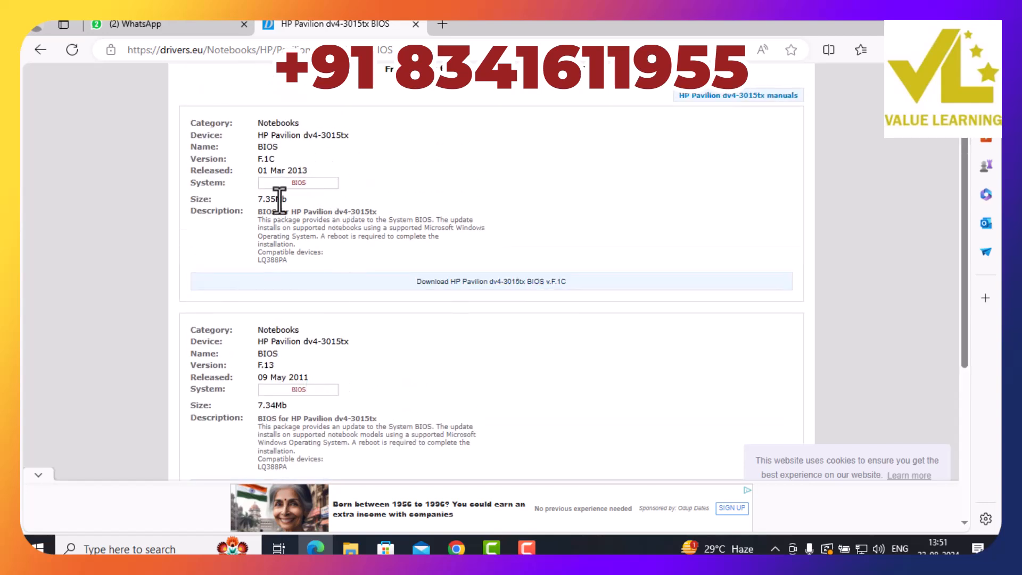
# Open the download details for HP Pavilion dv4-3015tx BIOS v.F.1C and agree to the site's download agreement
pyautogui.click(511, 282)
pyautogui.scroll(-1, 497, 299)
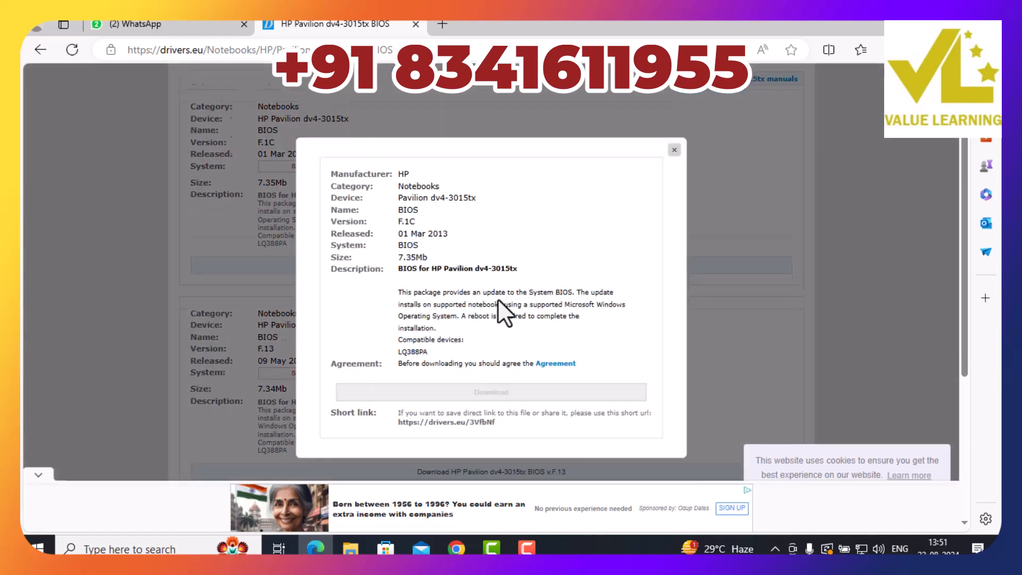
pyautogui.click(548, 367)
pyautogui.scroll(-10, 480, 315)
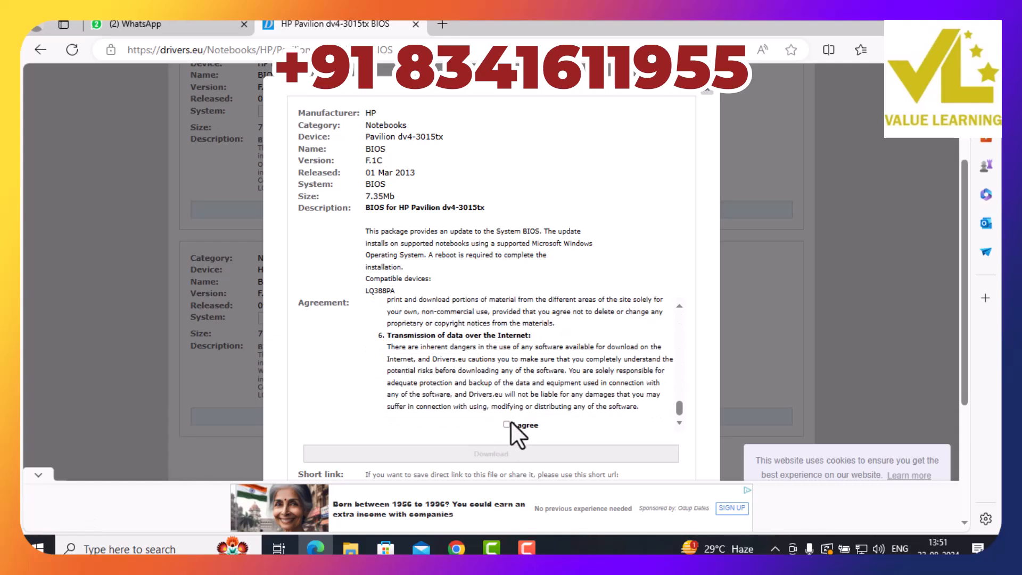
pyautogui.click(506, 425)
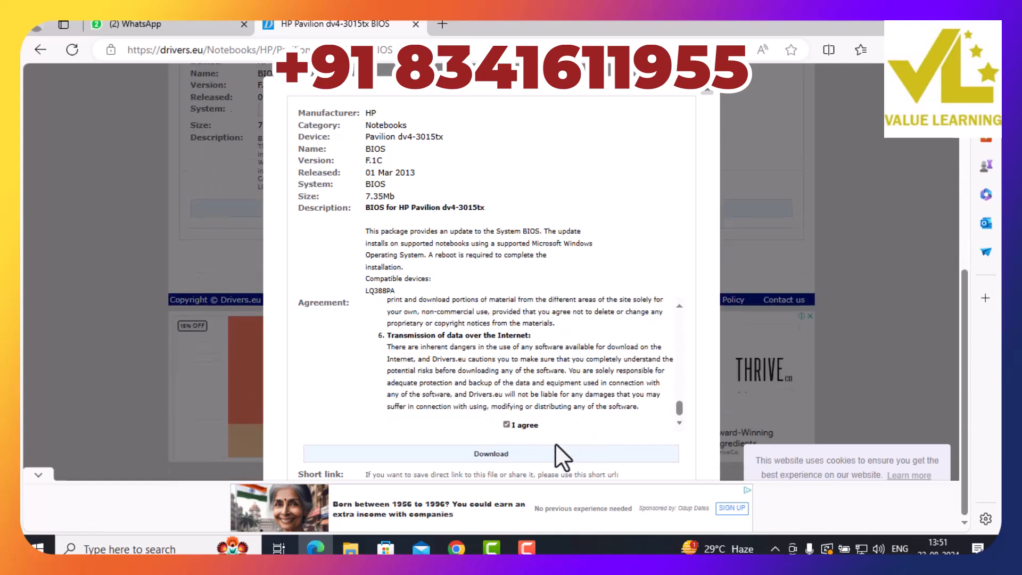
# Download HP Pavilion dv4-3015tx BIOS v.F.1C and save it as sp60881 in the BIOS EDIT folder
pyautogui.click(498, 456)
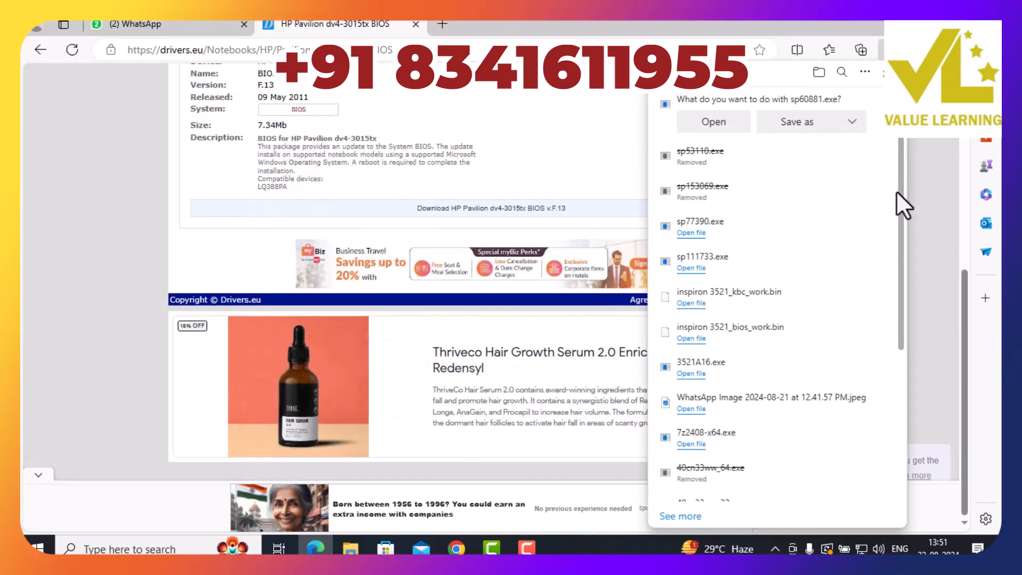
pyautogui.click(798, 123)
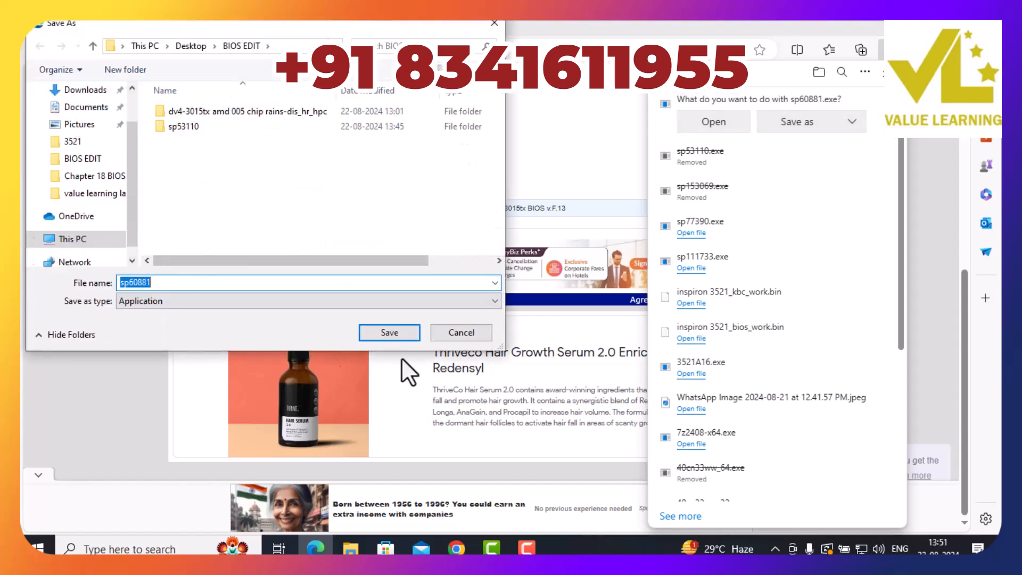
pyautogui.click(397, 334)
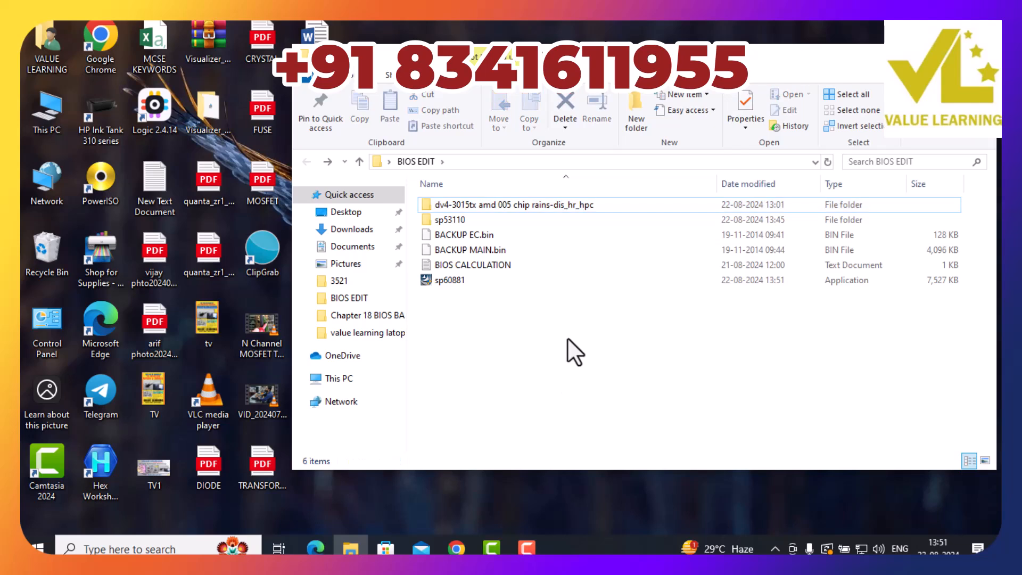
# Switch to File Explorer, extract the downloaded sp60881 package into its own sp60881 folder and open that folder
pyautogui.rightClick(437, 281)
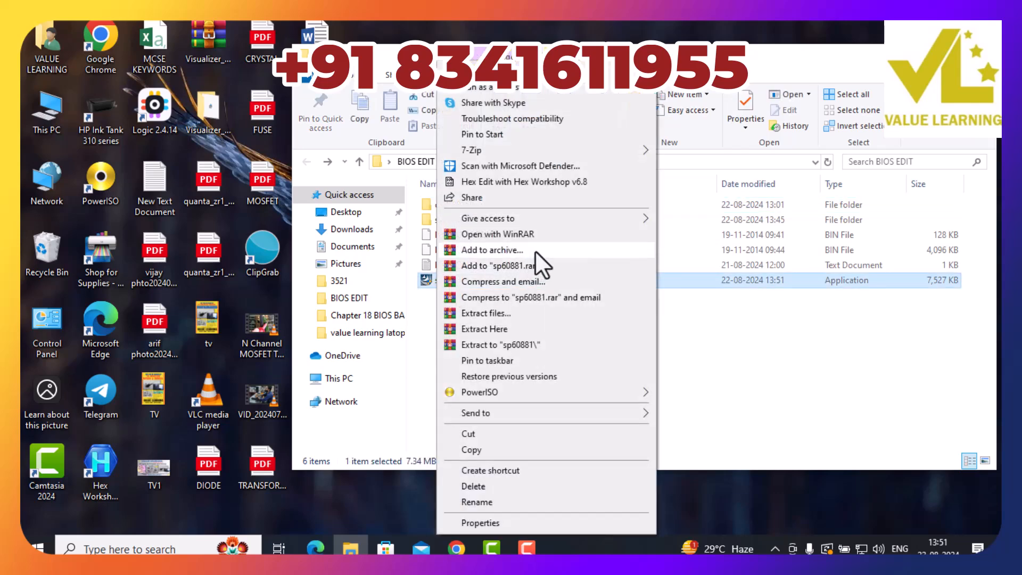
pyautogui.click(524, 342)
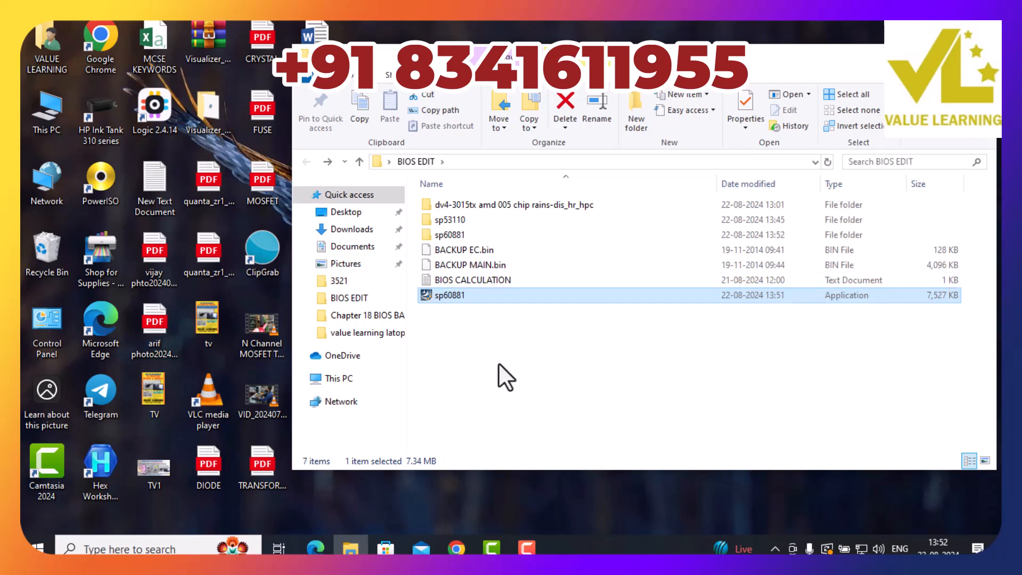
pyautogui.doubleClick(453, 234)
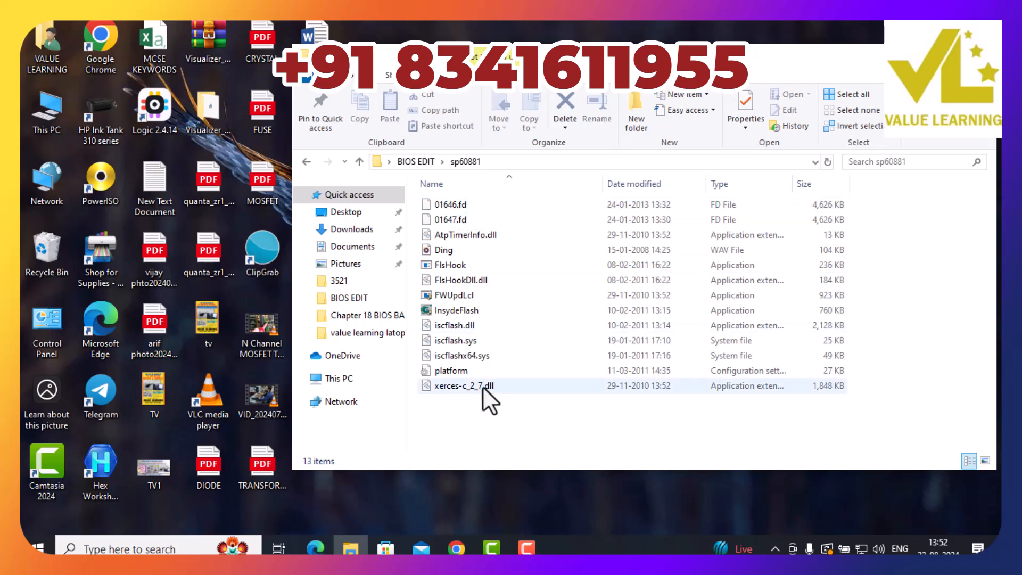
# Try to run the InsydeFlash application from the extracted sp60881 folder and refresh the file list
pyautogui.click(461, 222)
pyautogui.click(457, 206)
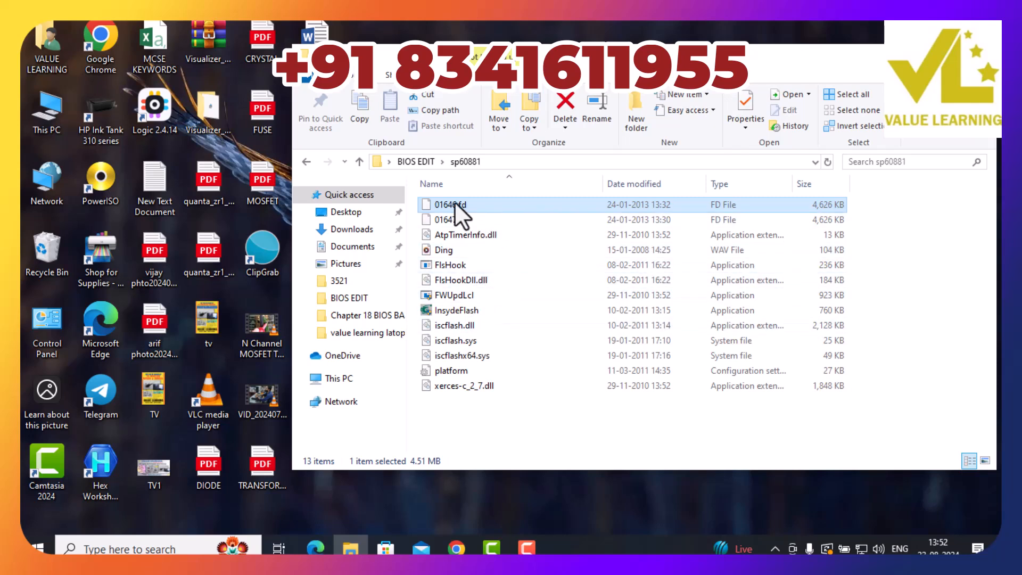
pyautogui.click(468, 312)
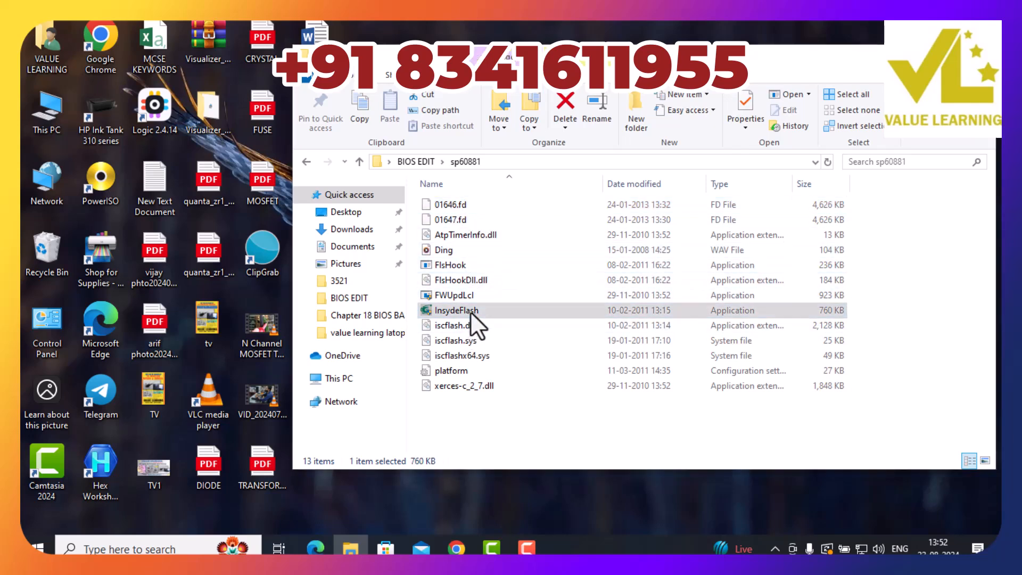
pyautogui.doubleClick(470, 311)
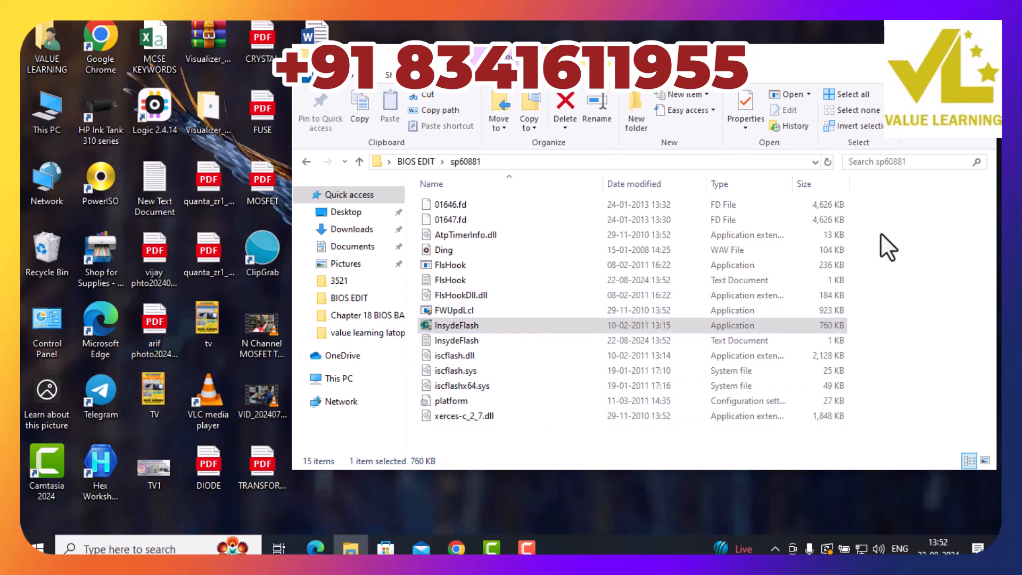
pyautogui.rightClick(911, 229)
pyautogui.click(873, 286)
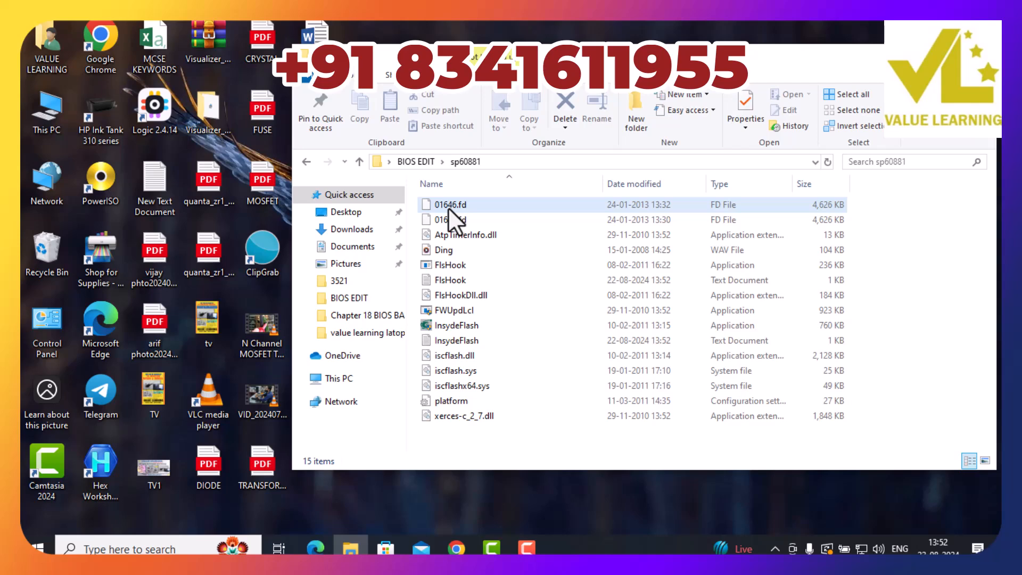
# Open 01646.fd in Hex Workshop, examine its hex contents and close it
pyautogui.moveTo(449, 206)
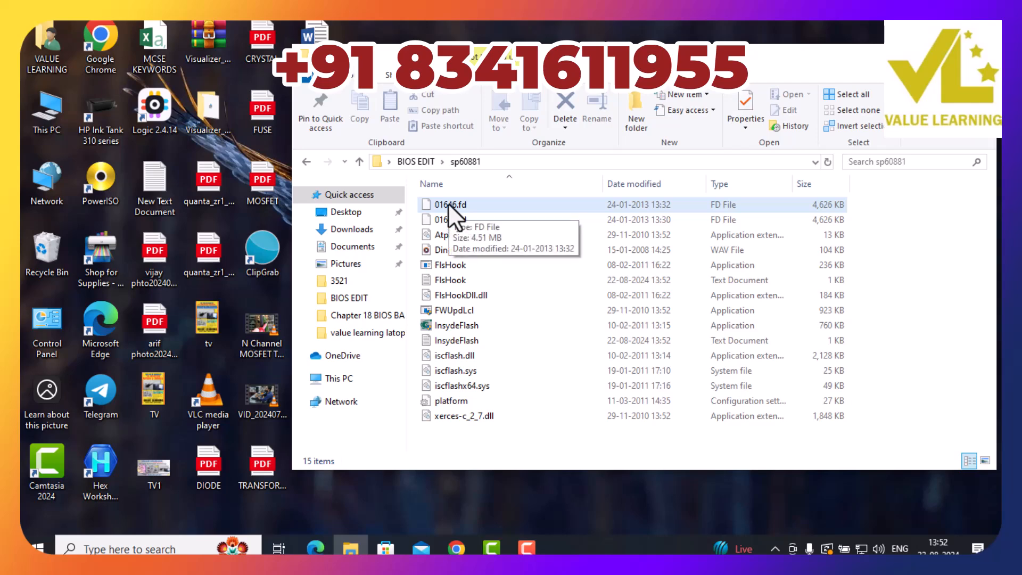
pyautogui.rightClick(449, 203)
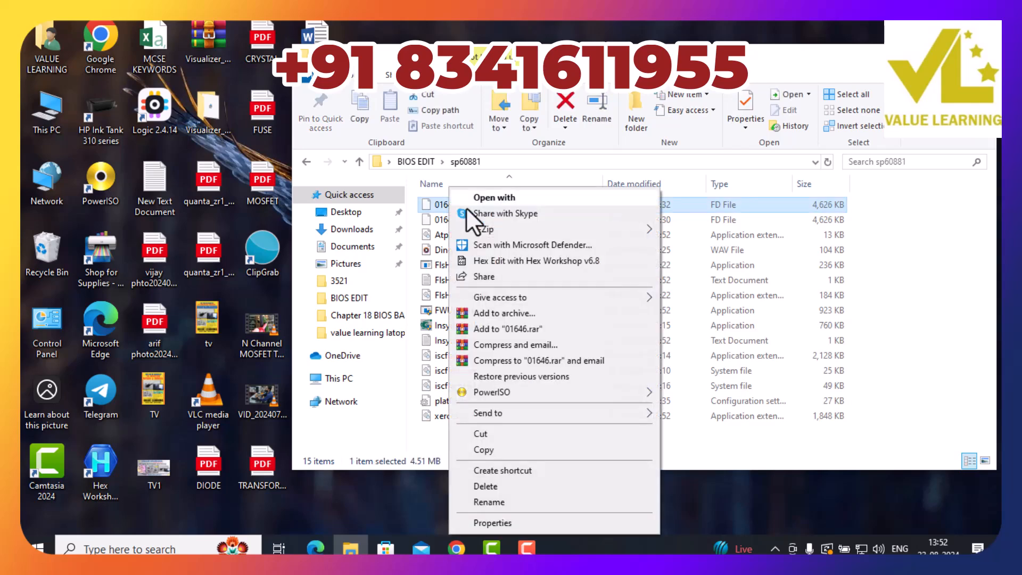
pyautogui.click(518, 259)
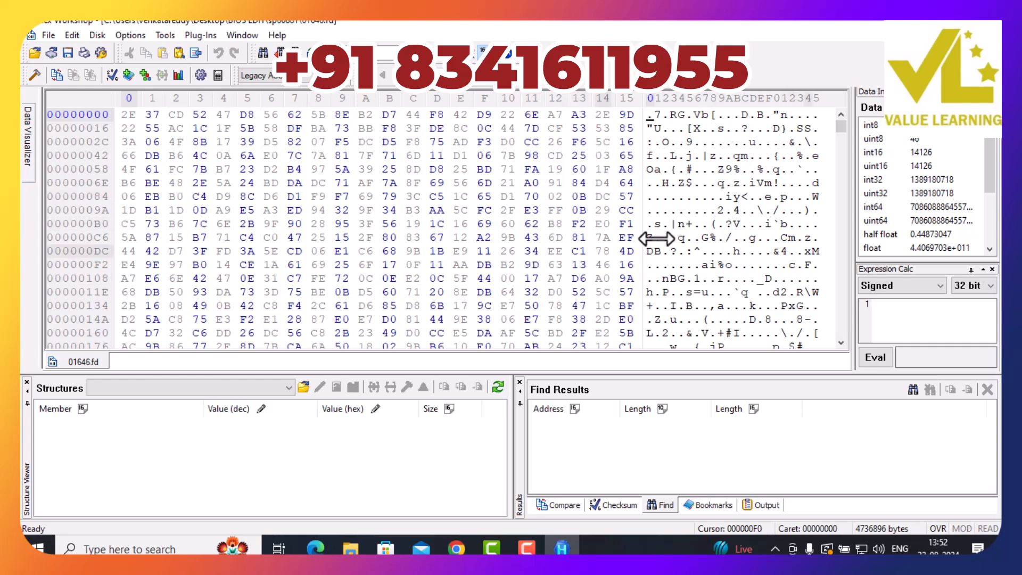
pyautogui.scroll(-5, 713, 224)
pyautogui.scroll(-11, 718, 233)
pyautogui.scroll(-3, 716, 237)
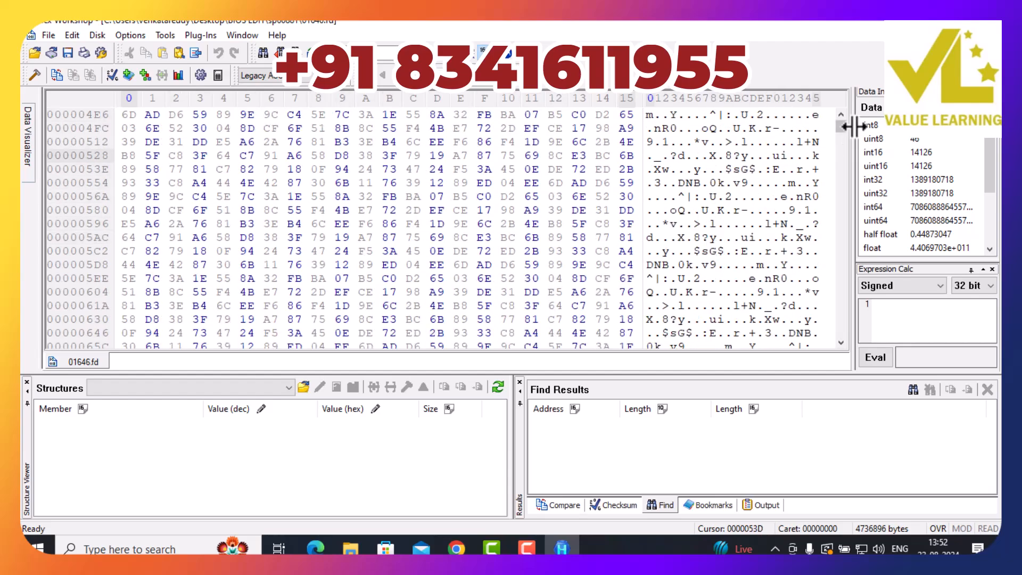
pyautogui.moveTo(836, 132); pyautogui.dragTo(827, 107)
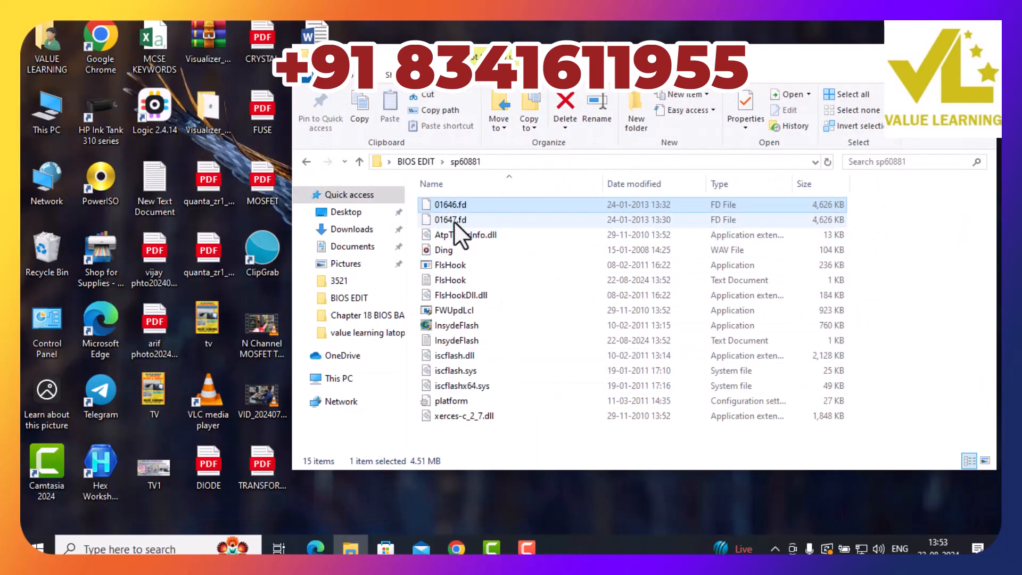
# Open BACKUP MAIN.bin from the BIOS EDIT folder in Hex Workshop and find all instances of the text string "BID"
pyautogui.hotkey('alt', 'Left')
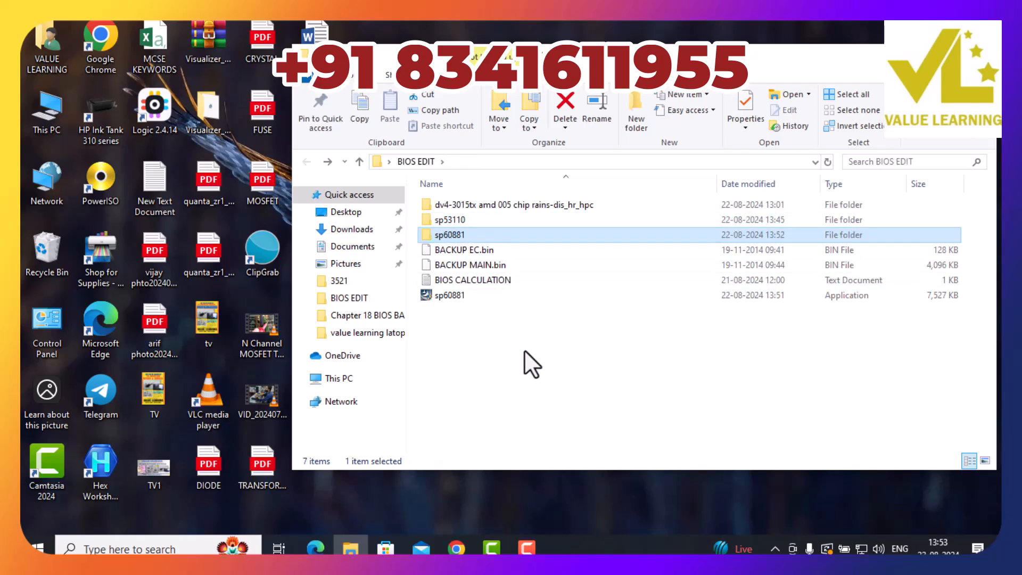
pyautogui.click(532, 365)
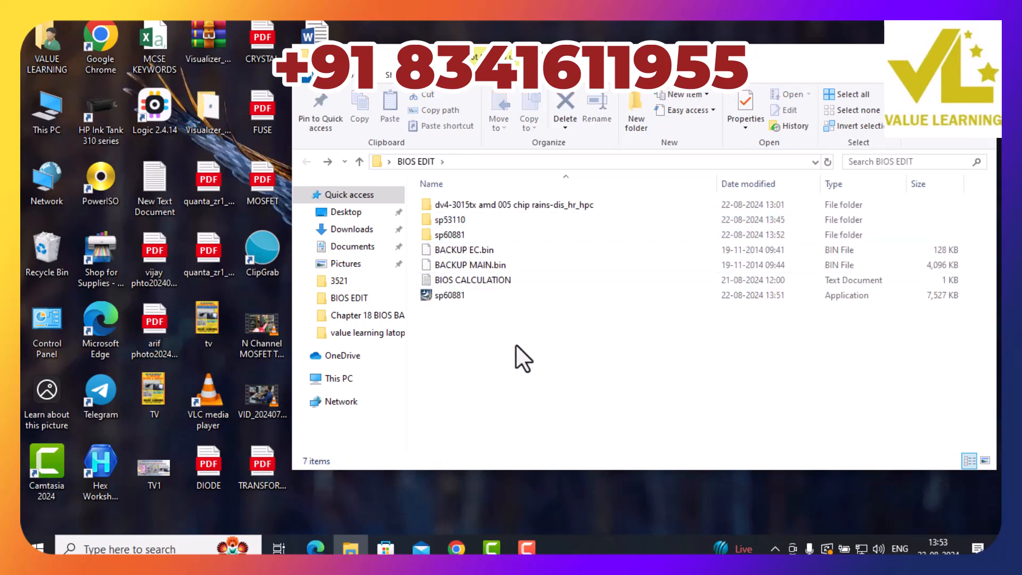
pyautogui.rightClick(468, 264)
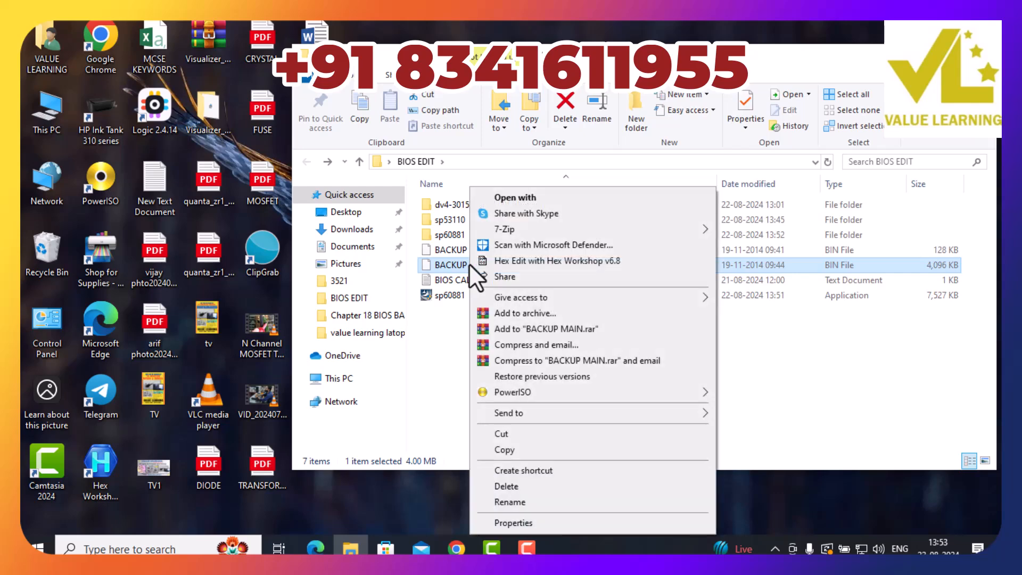
pyautogui.click(538, 260)
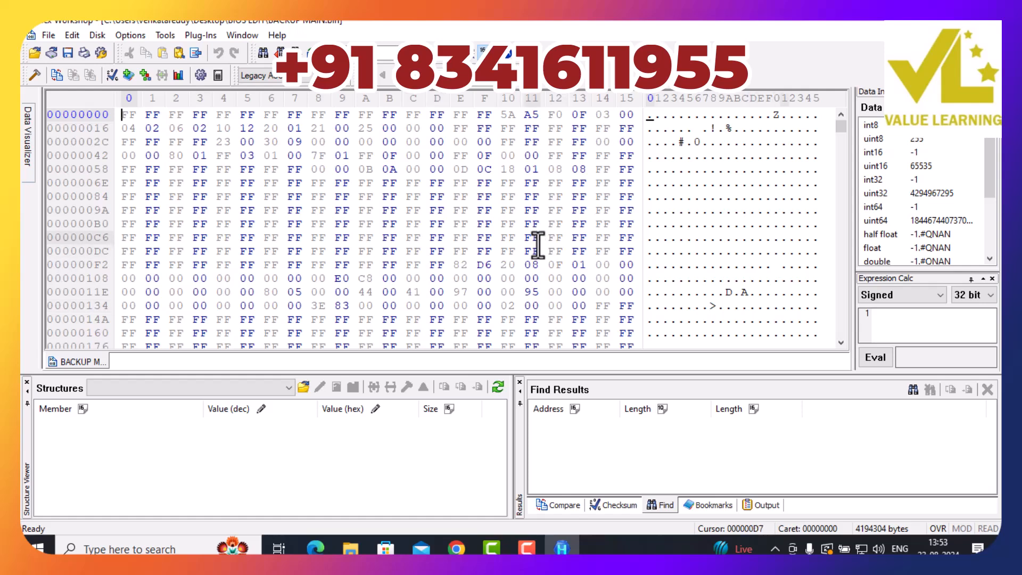
pyautogui.hotkey('ctrl', 'f')
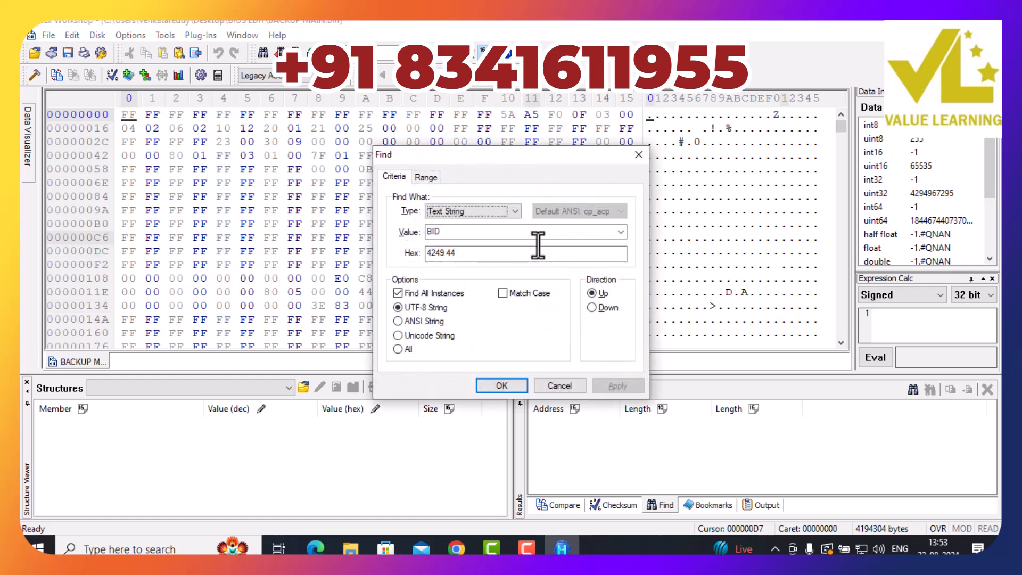
pyautogui.click(502, 385)
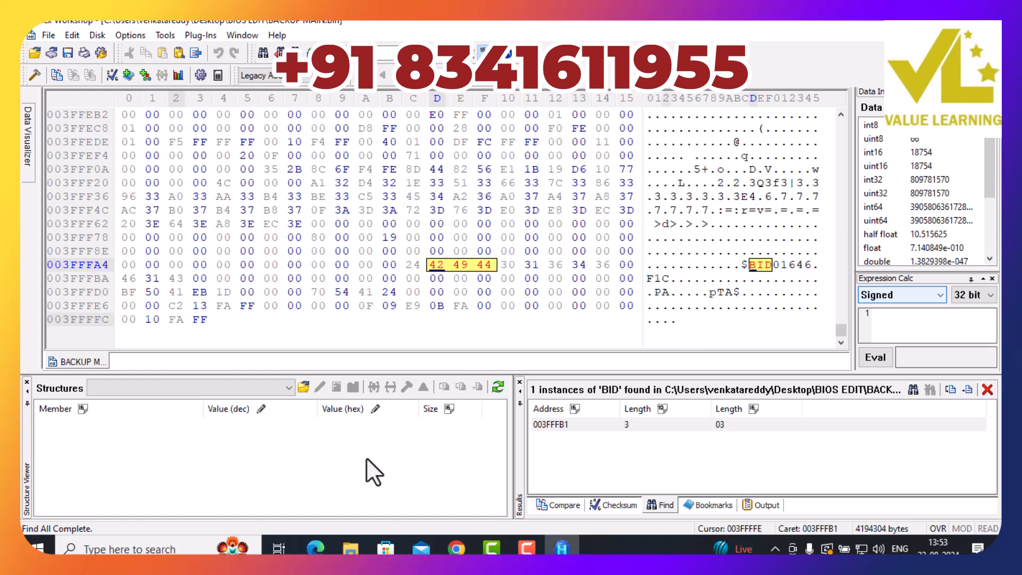
# Switch back to File Explorer and copy the 01646.fd file from the sp60881 folder
pyautogui.click(351, 548)
pyautogui.doubleClick(462, 236)
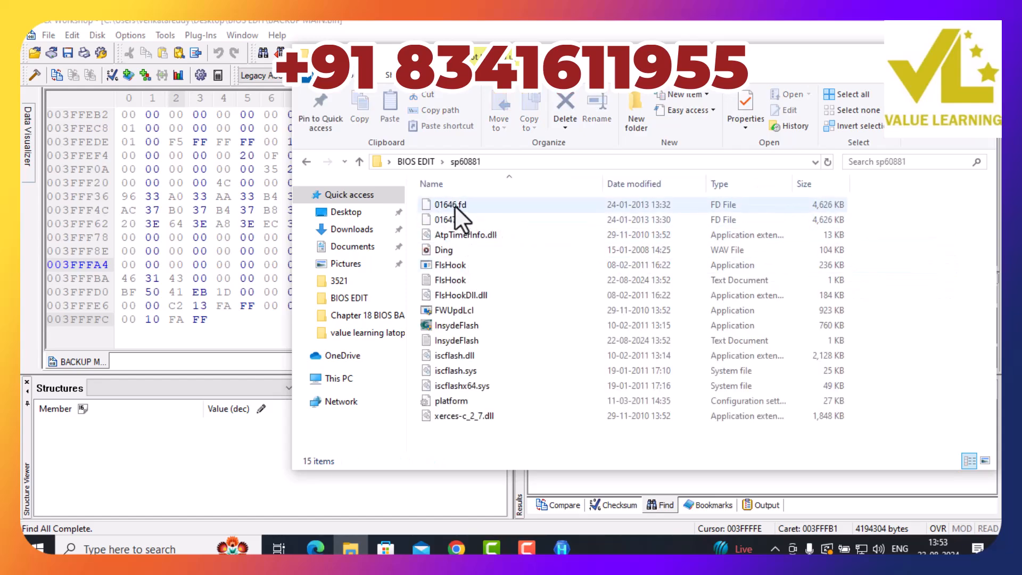
pyautogui.click(455, 205)
pyautogui.rightClick(455, 206)
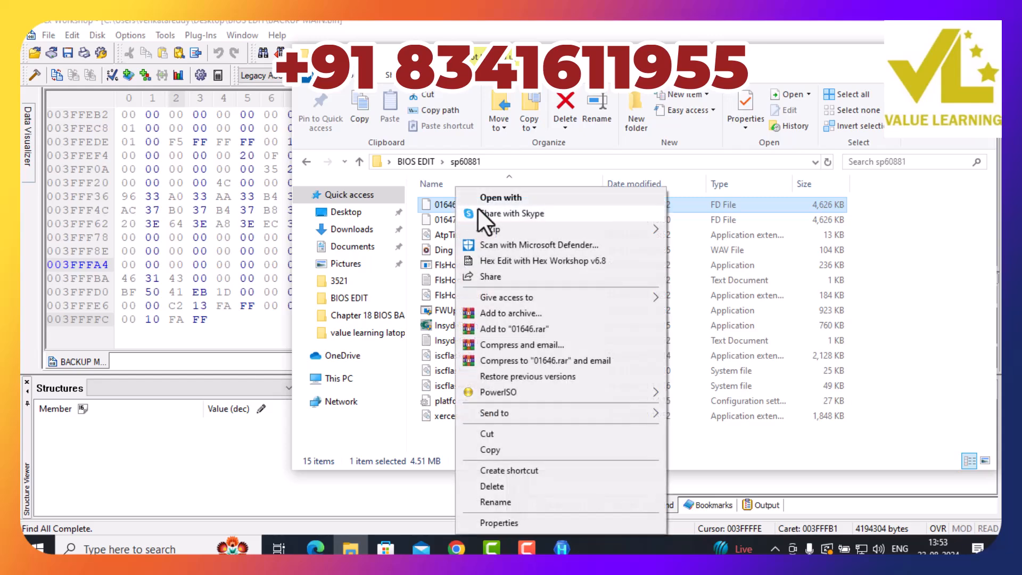
pyautogui.click(495, 451)
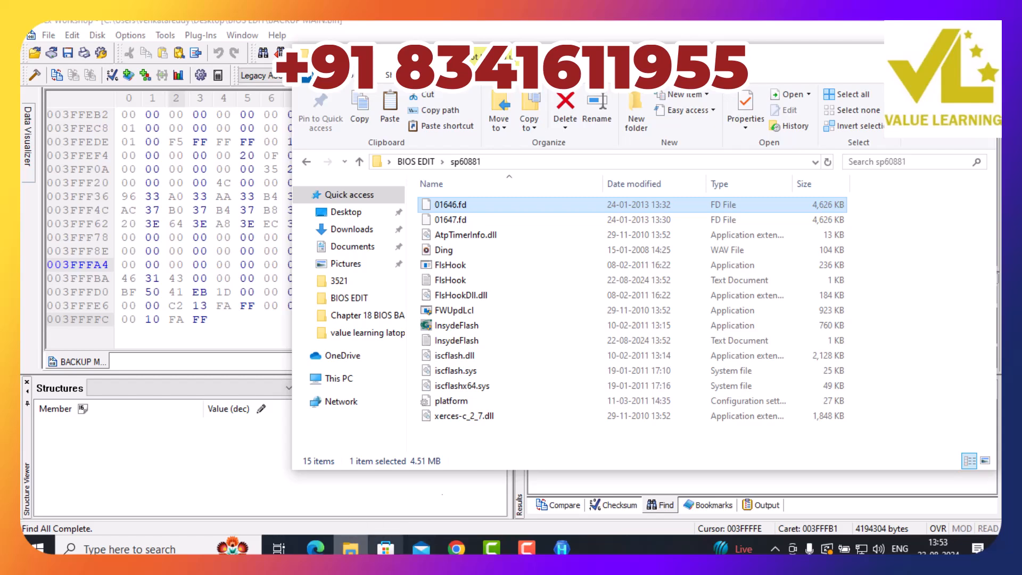
# Open the LCIIT HP BIOS EXTRACT folder inside LCIIT HP BIOS DECRYPTER TOOL in the desktop's JUNE BIOS EDIT folder
pyautogui.click(650, 438)
pyautogui.hotkey('alt', 'Left')
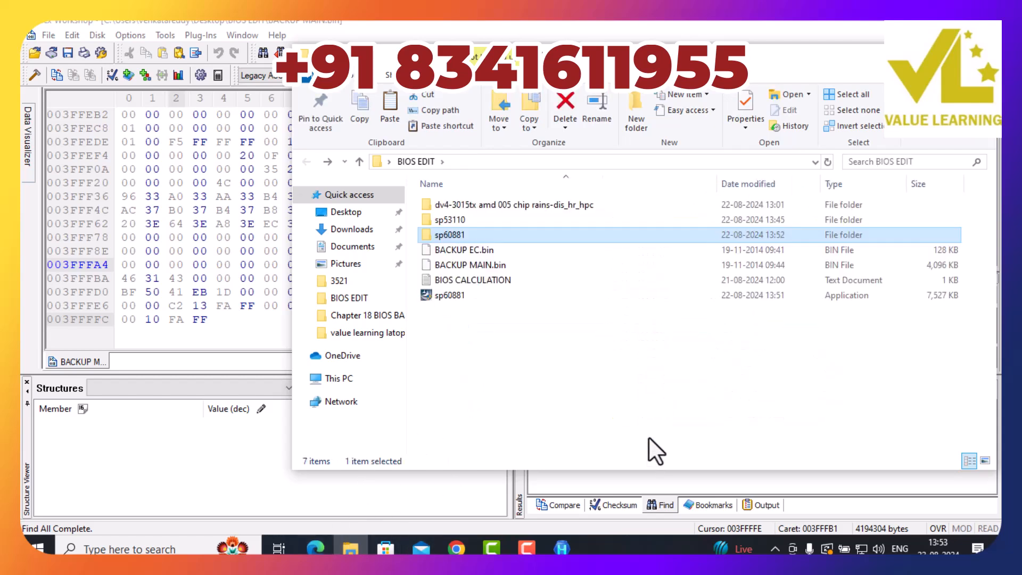
pyautogui.hotkey('alt', 'Left')
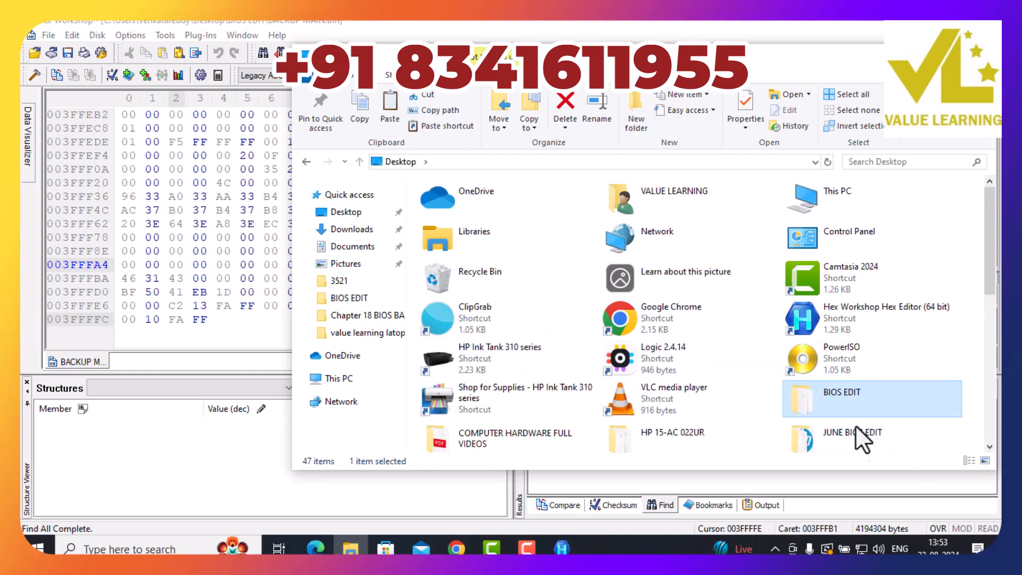
pyautogui.doubleClick(838, 442)
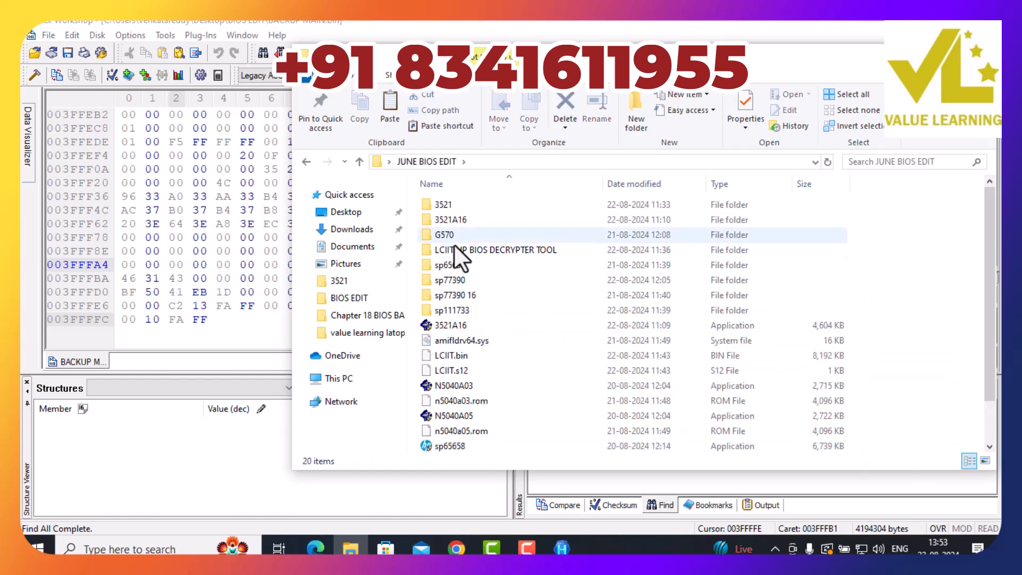
pyautogui.doubleClick(477, 252)
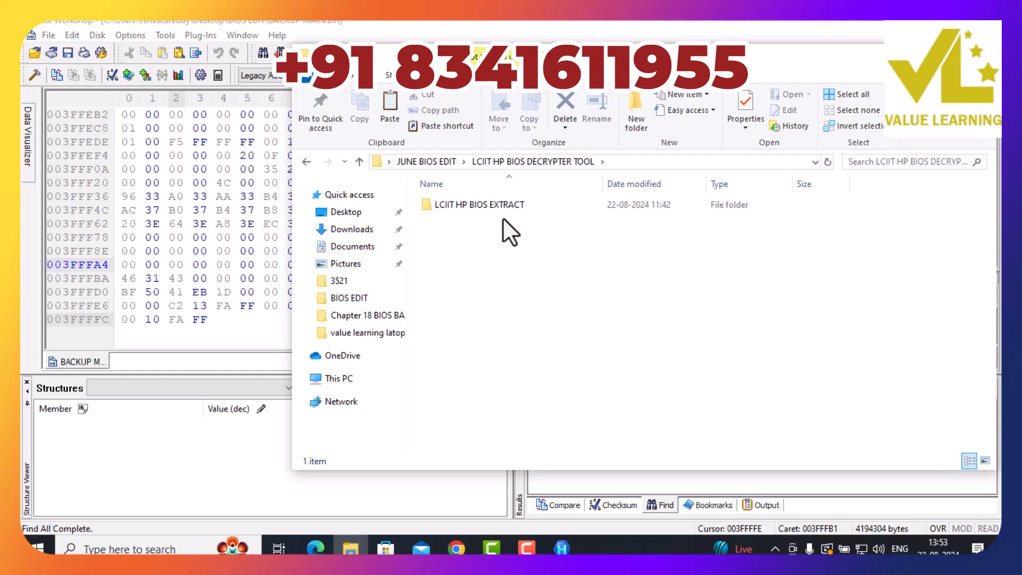
pyautogui.doubleClick(497, 205)
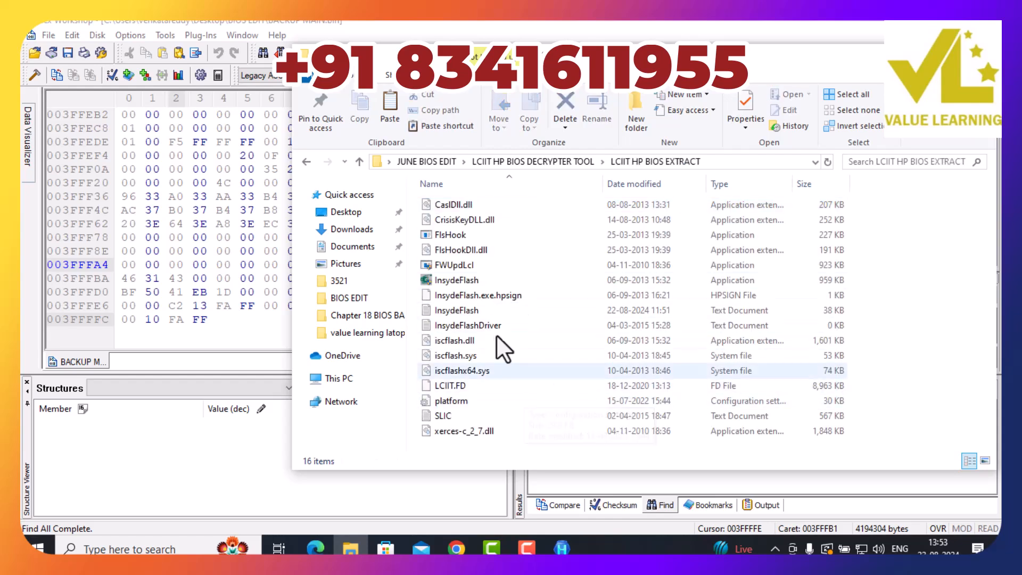
# Delete the existing LCIIT.FD, paste the copied 01646.fd in its place and rename it LCIIT.fd
pyautogui.click(446, 386)
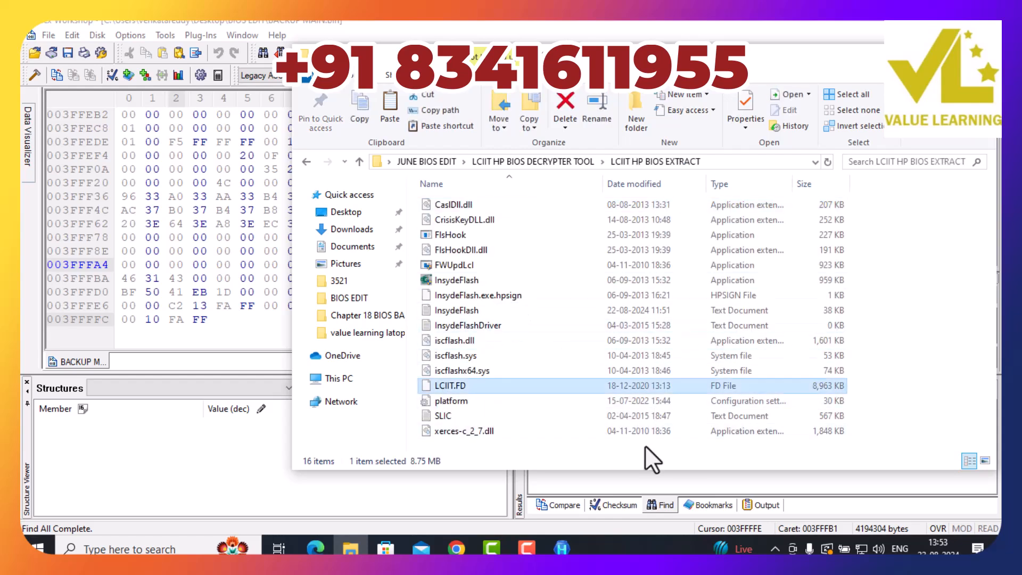
pyautogui.press('Delete')
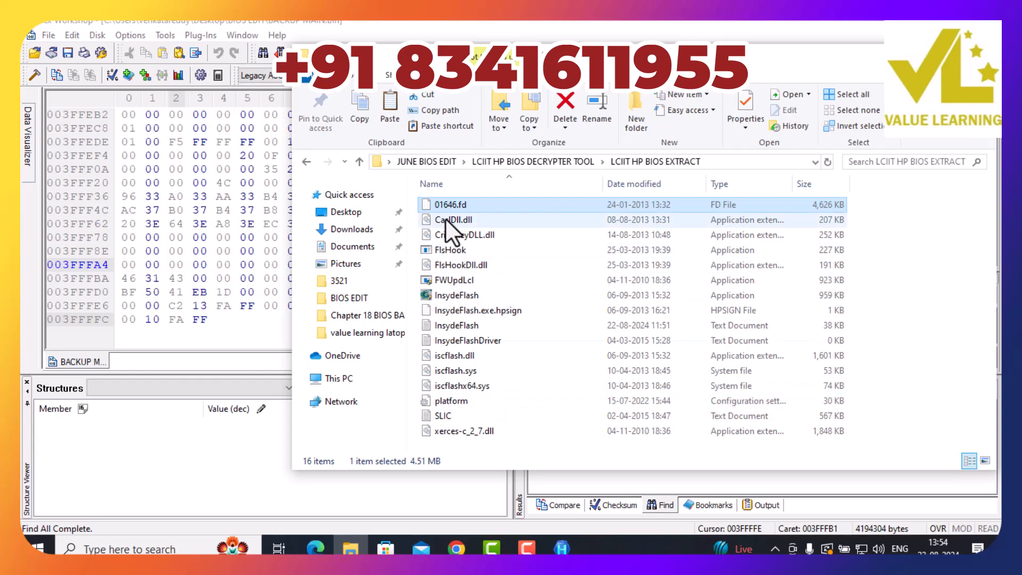
pyautogui.rightClick(445, 205)
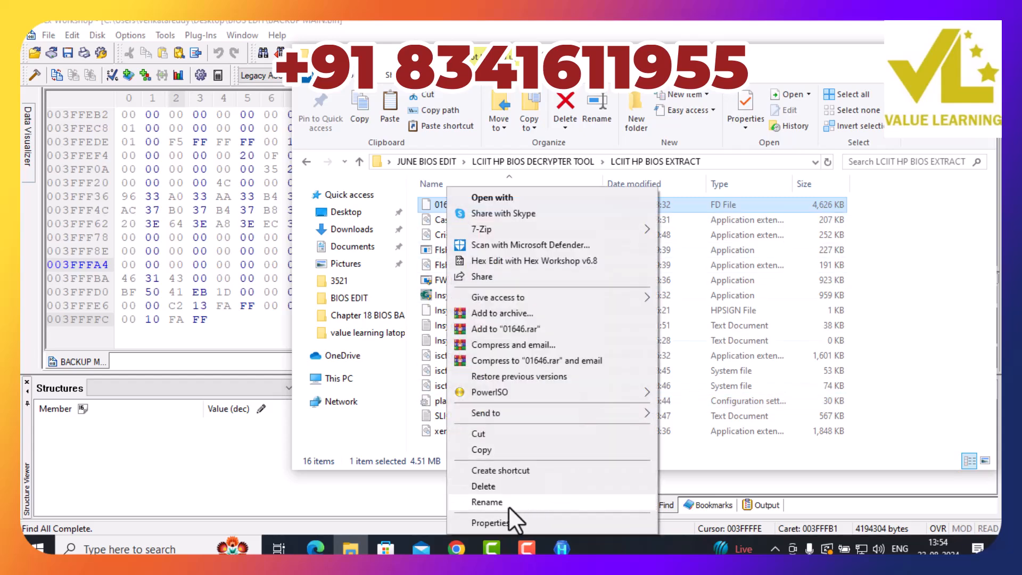
pyautogui.click(507, 503)
pyautogui.write('LCIIT.fd')
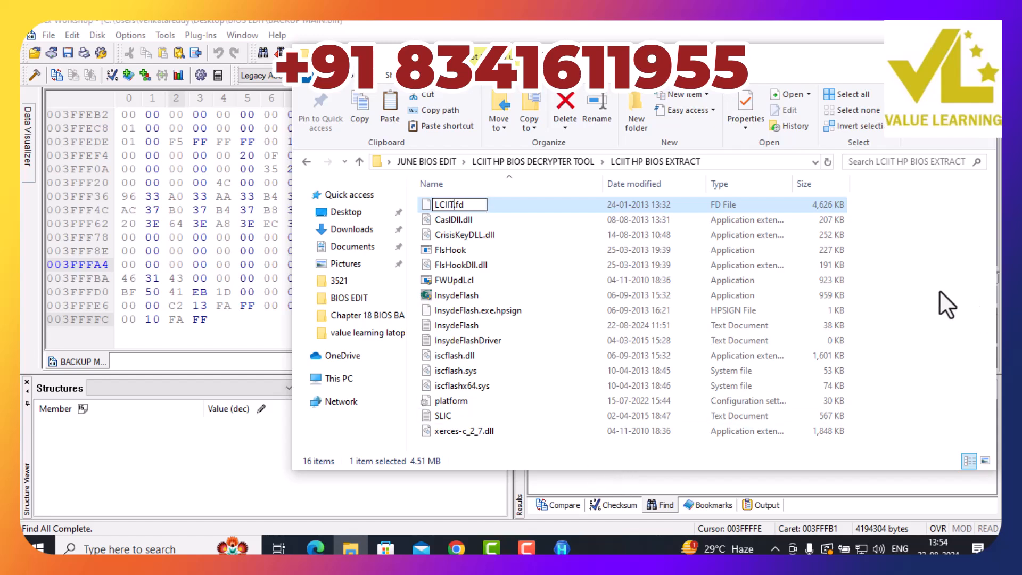
pyautogui.press('Return')
# Run InsydeFlash from the LCIIT HP BIOS EXTRACT folder and choose to copy the BIOS image to a file location
pyautogui.click(464, 278)
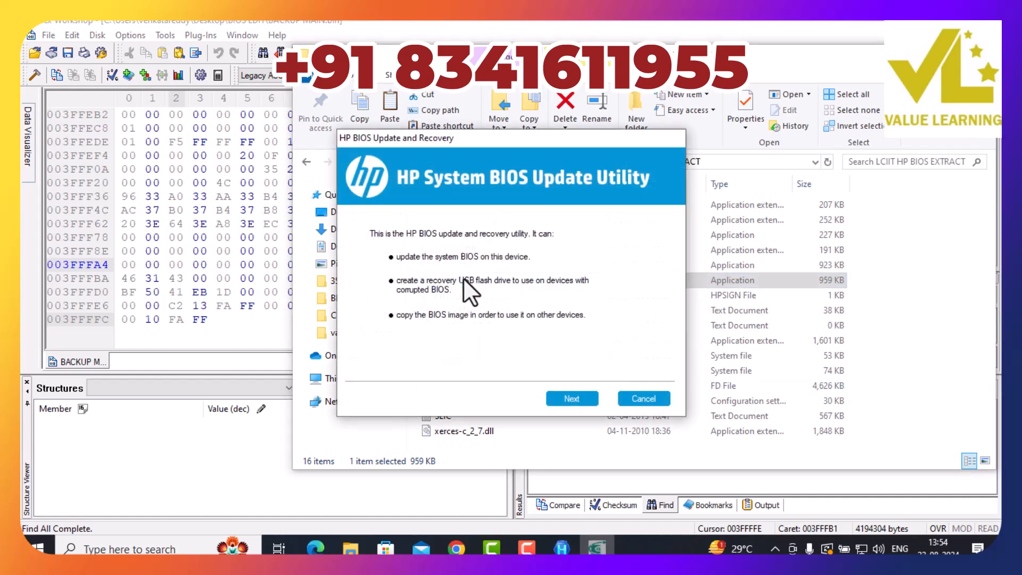
pyautogui.click(565, 399)
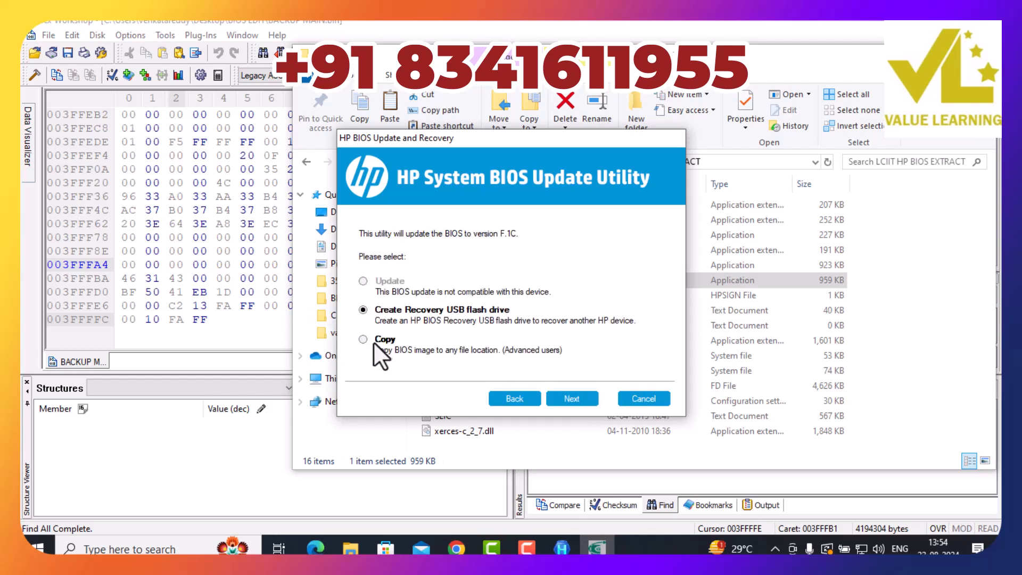
pyautogui.click(567, 396)
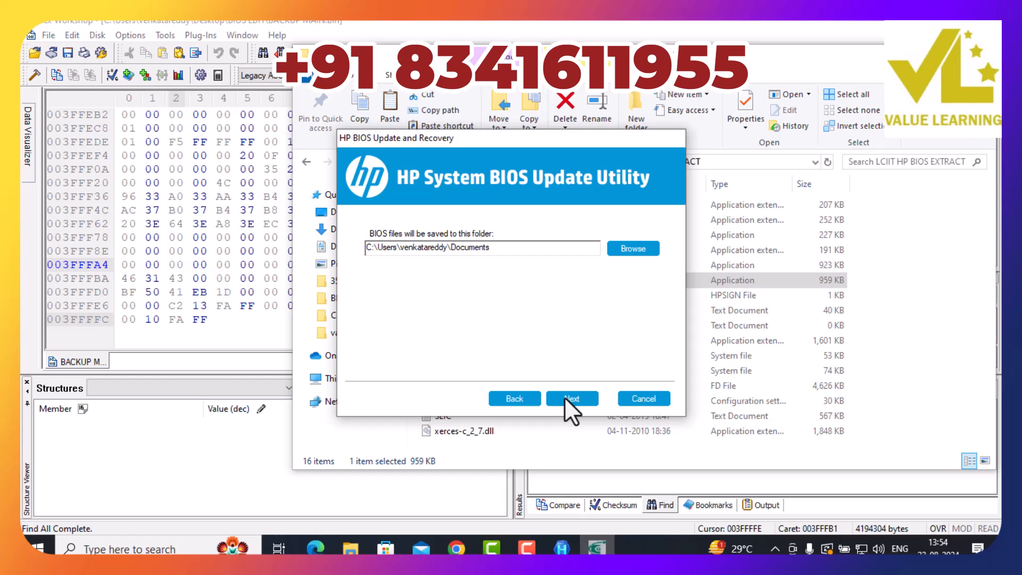
# Set the desktop's BIOS EDIT folder as the save location, copy the BIOS files there and finish the utility
pyautogui.click(628, 247)
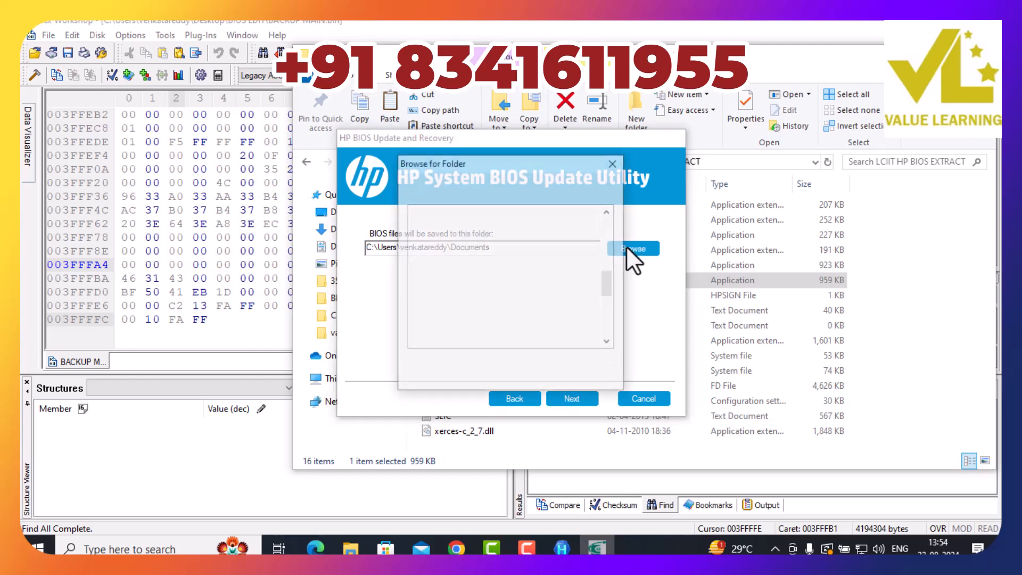
pyautogui.click(469, 264)
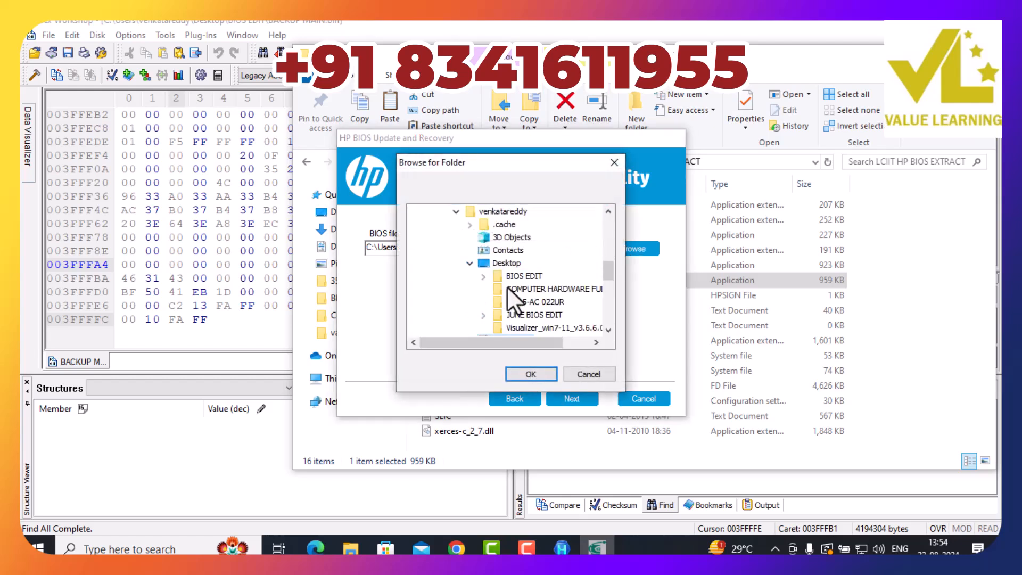
pyautogui.click(513, 276)
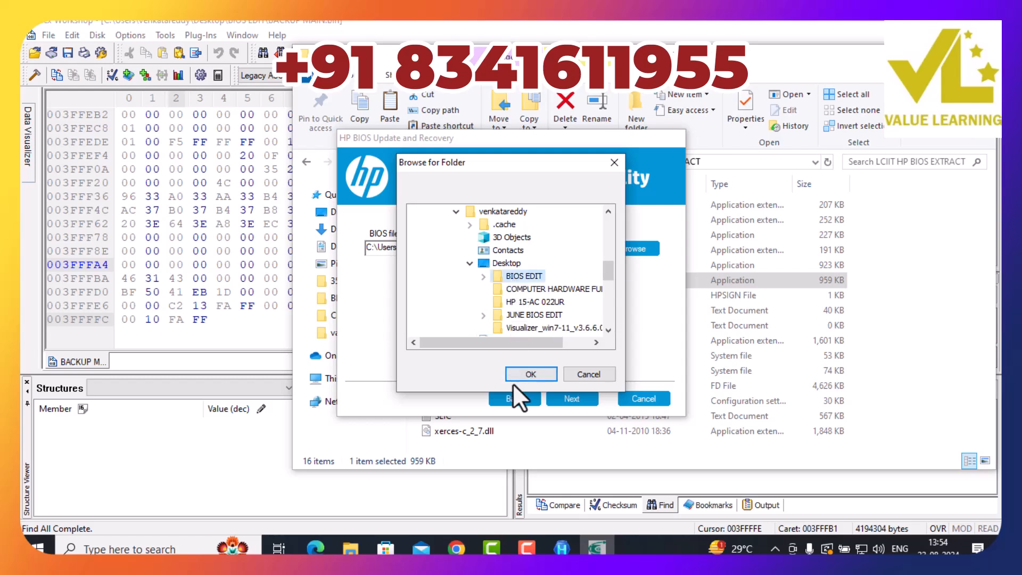
pyautogui.click(525, 373)
pyautogui.click(577, 399)
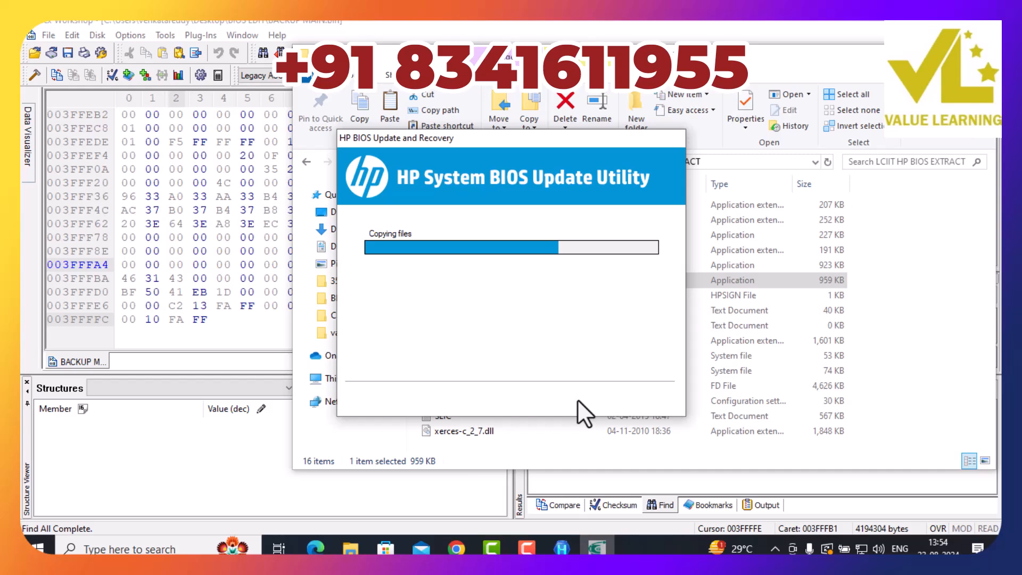
pyautogui.click(647, 399)
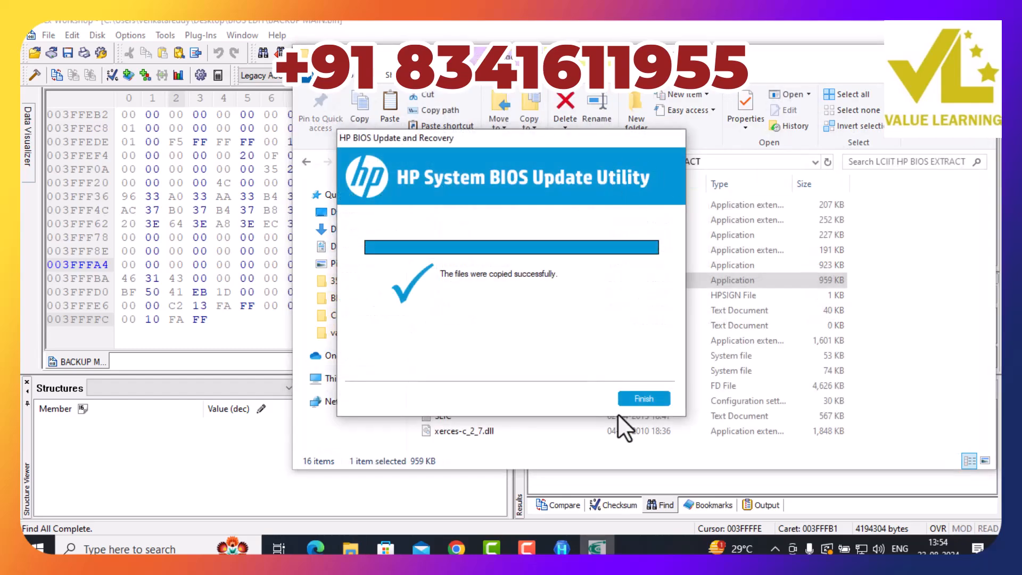
pyautogui.click(644, 400)
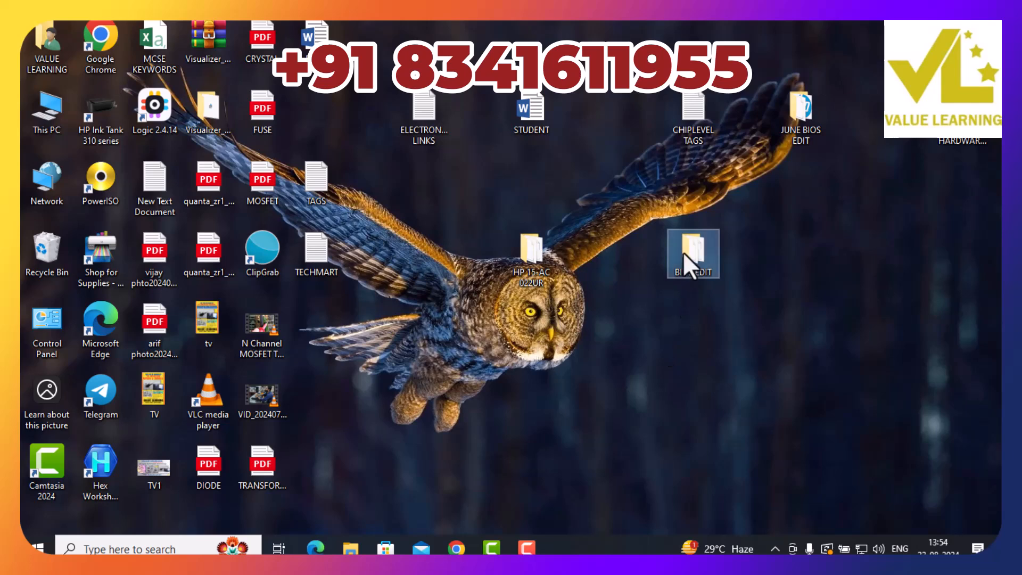
# Open the BIOS EDIT folder from the desktop and select the extracted LCIIT.bin file
pyautogui.doubleClick(684, 254)
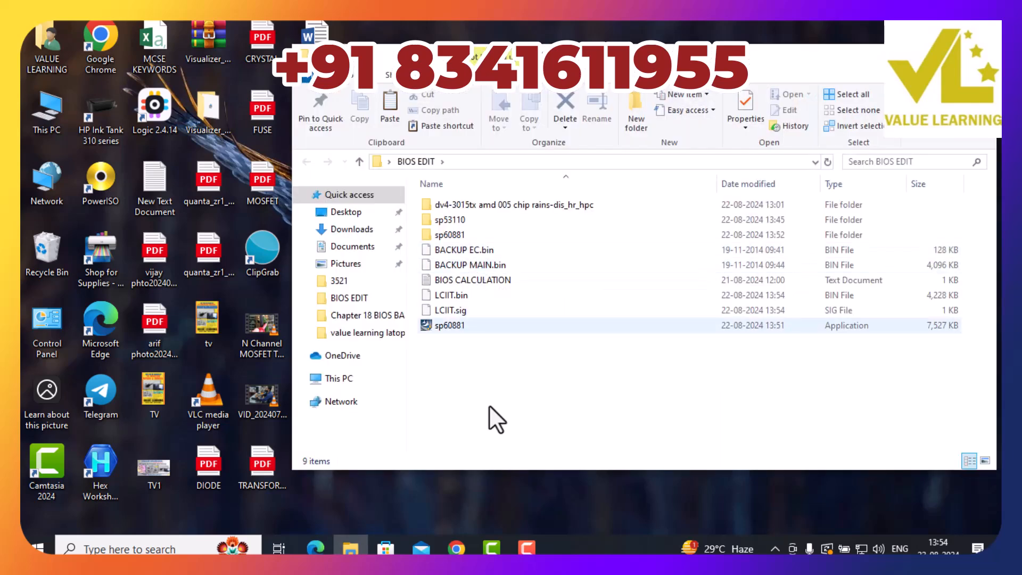
pyautogui.click(447, 296)
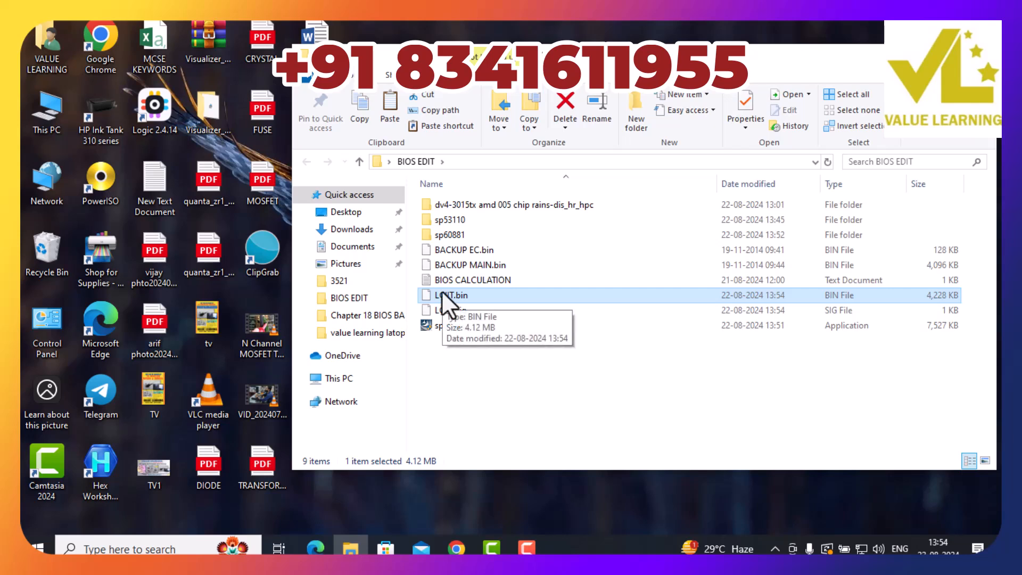
pyautogui.doubleClick(494, 205)
pyautogui.click(477, 206)
pyautogui.doubleClick(478, 206)
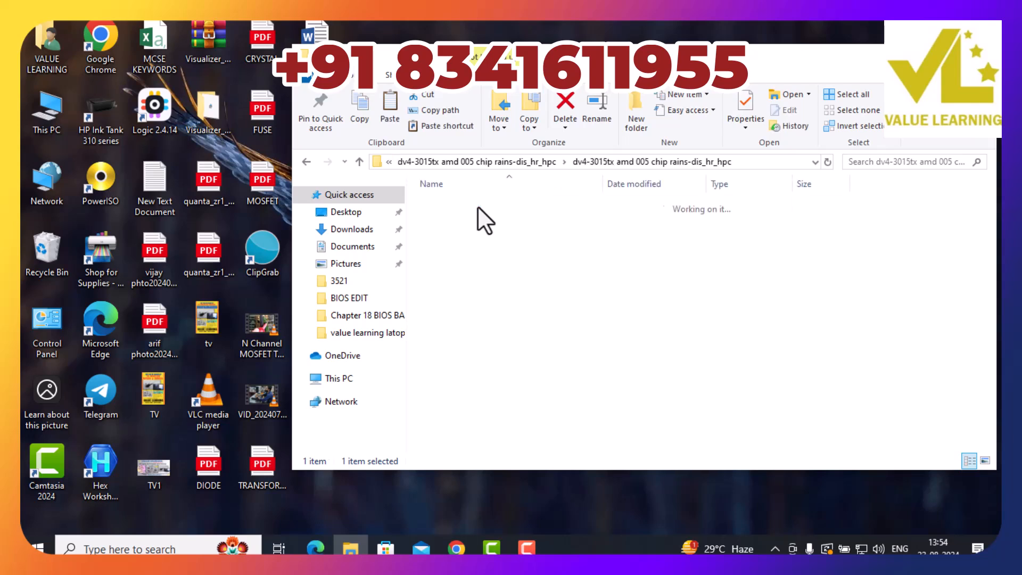
pyautogui.press('BackSpace')
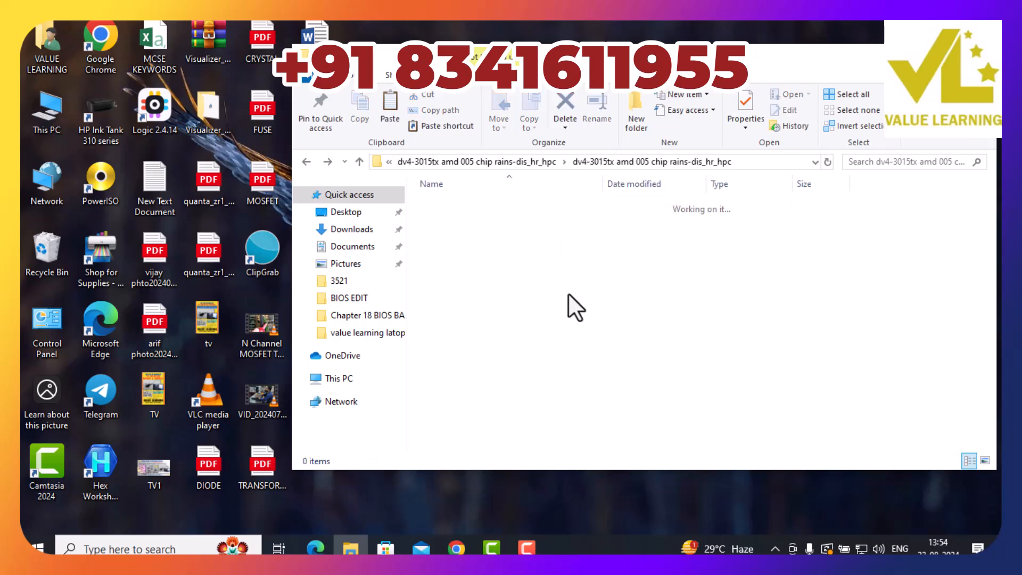
pyautogui.press('BackSpace')
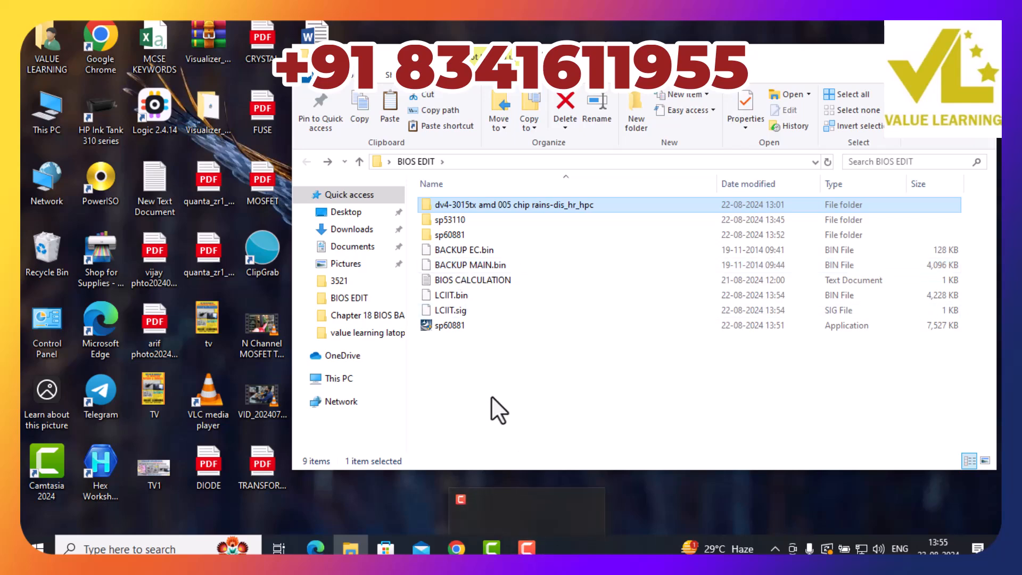
# Check the original firmware file's name in the sp60881 folder, return to BIOS EDIT and rename LCIIT.bin as 01646.FD
pyautogui.doubleClick(450, 235)
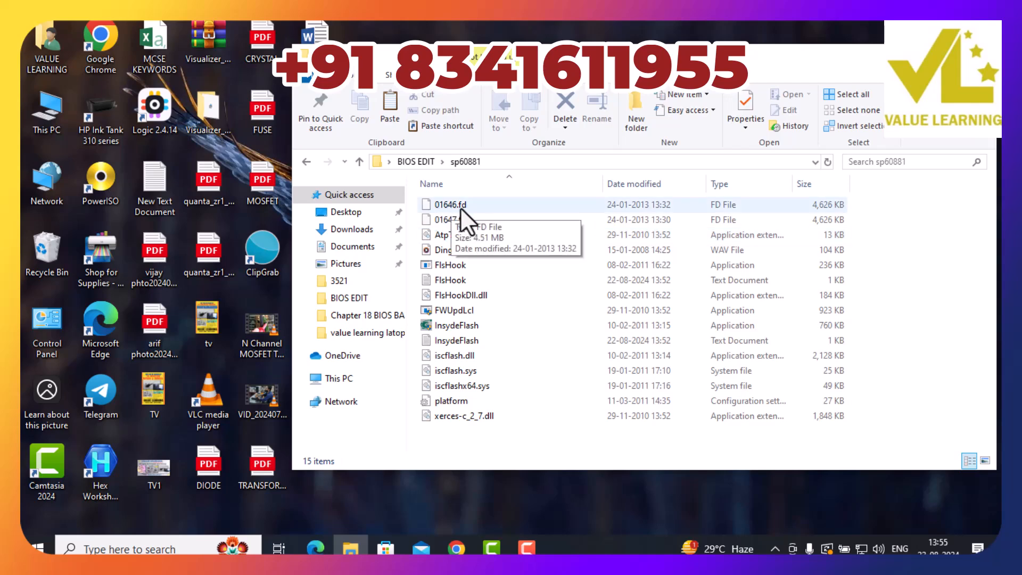
pyautogui.hotkey('alt', 'Left')
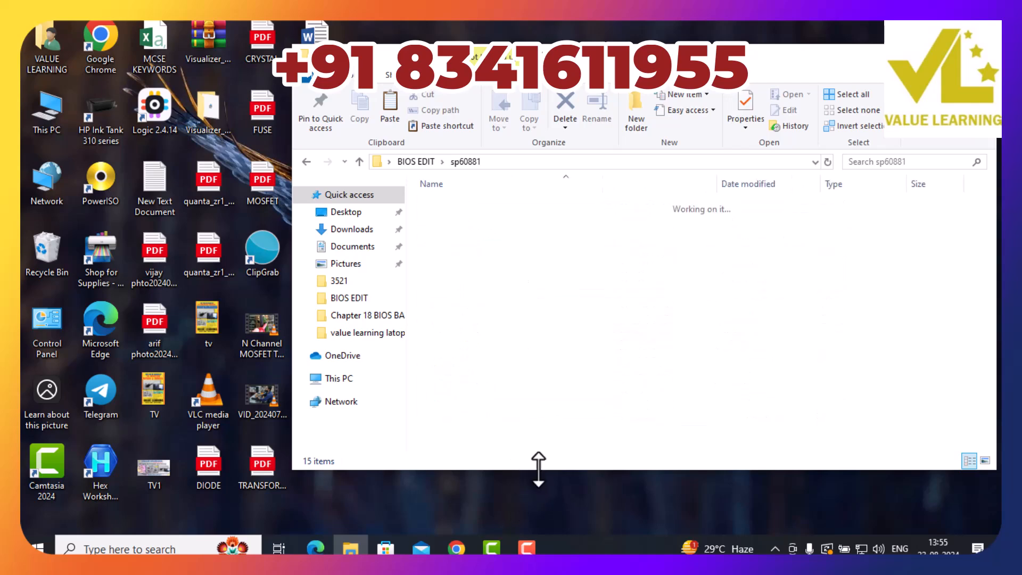
pyautogui.rightClick(446, 293)
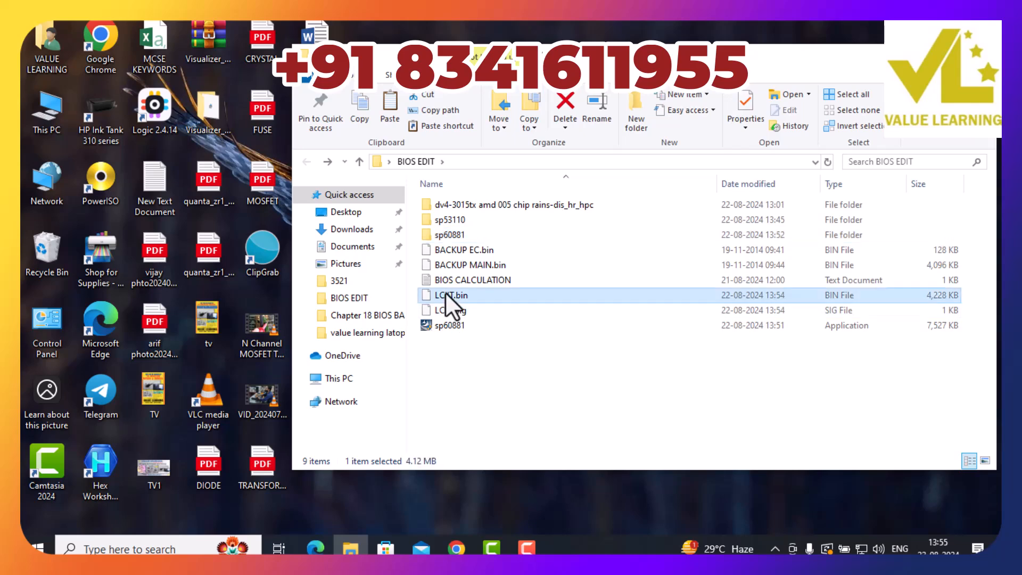
pyautogui.click(498, 502)
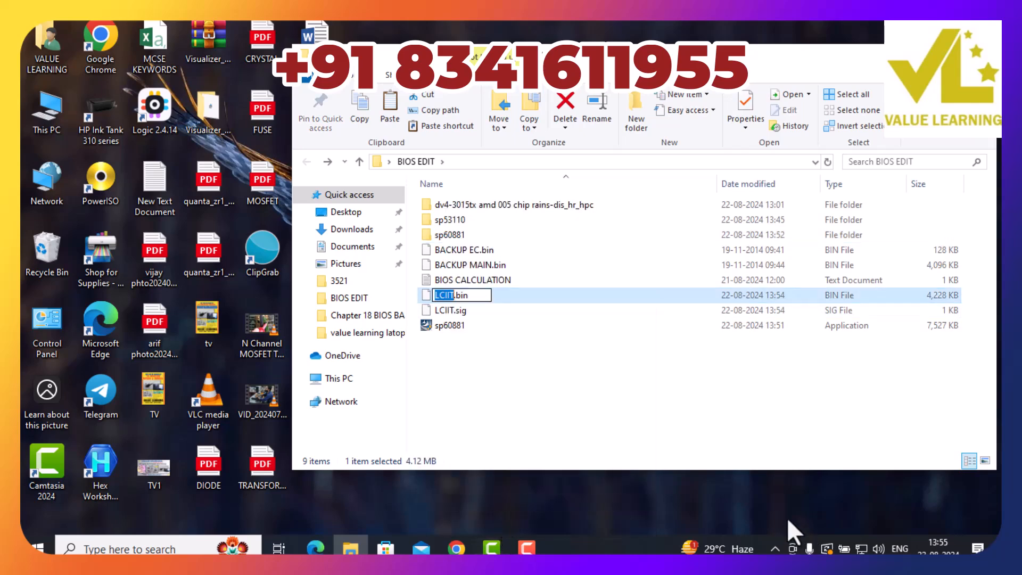
pyautogui.write('01646.FD')
pyautogui.click(627, 381)
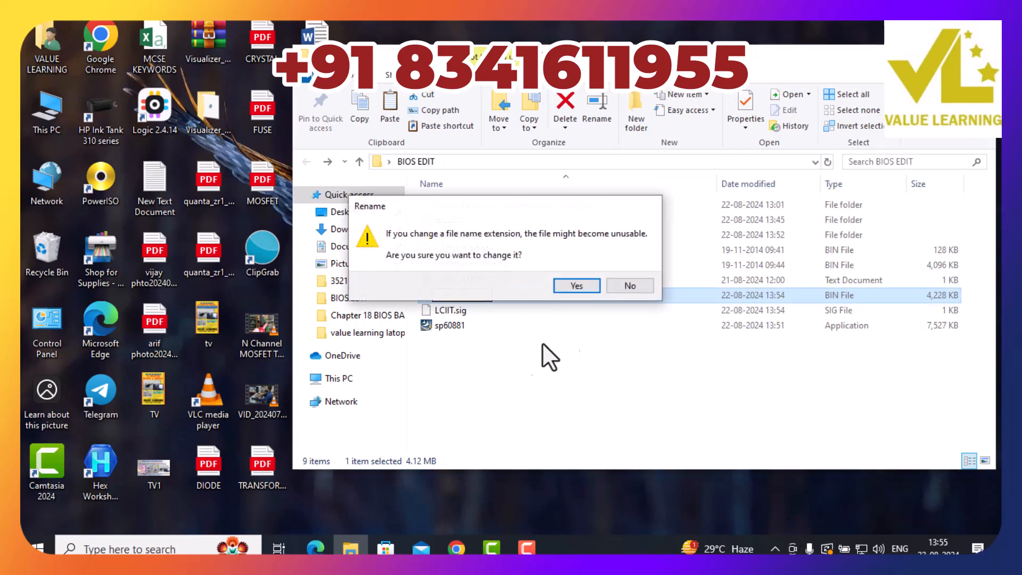
pyautogui.click(577, 286)
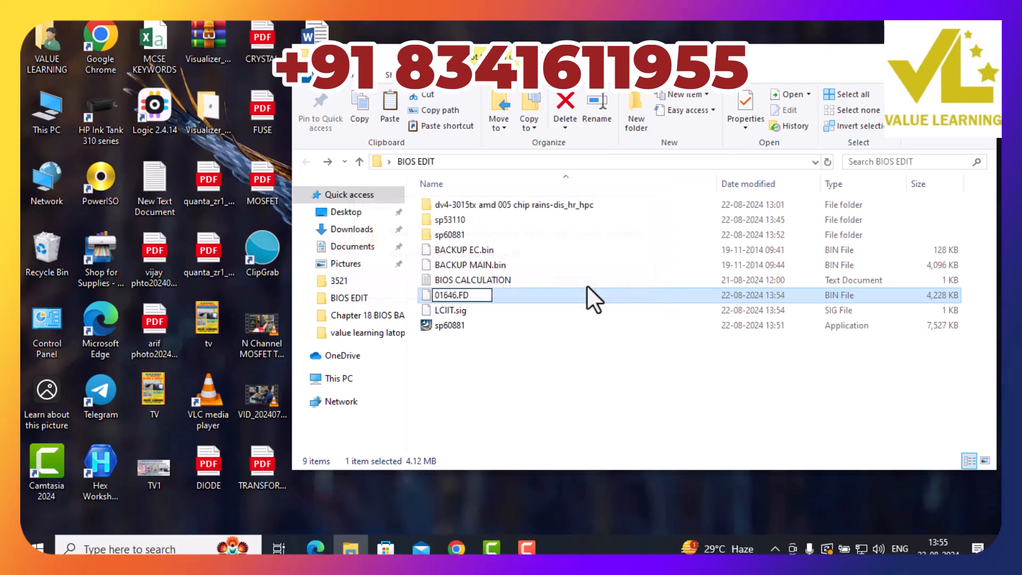
# Delete the LCIIT.sig file from the BIOS EDIT folder
pyautogui.click(450, 310)
pyautogui.press('Delete')
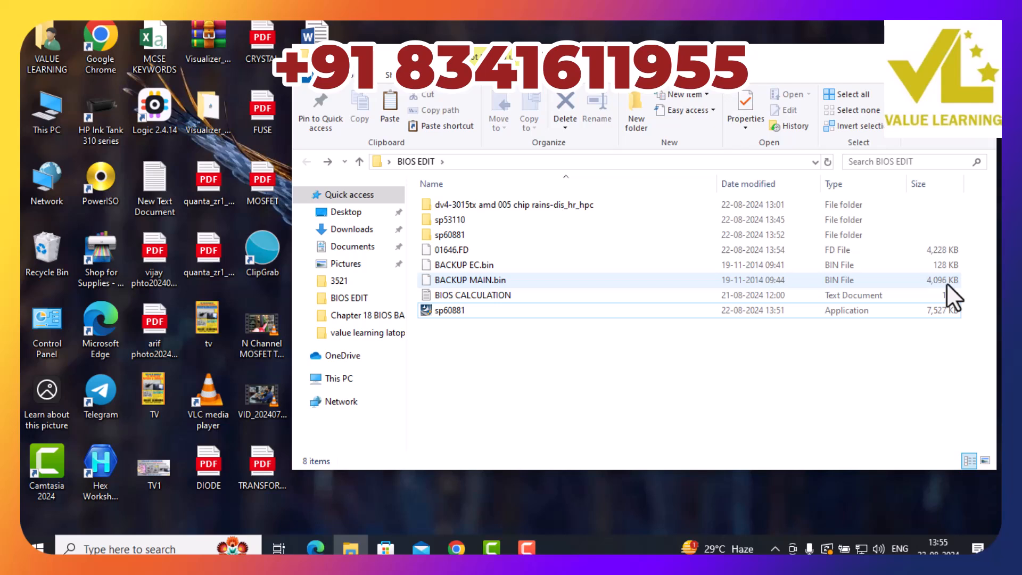
pyautogui.click(884, 310)
pyautogui.click(852, 334)
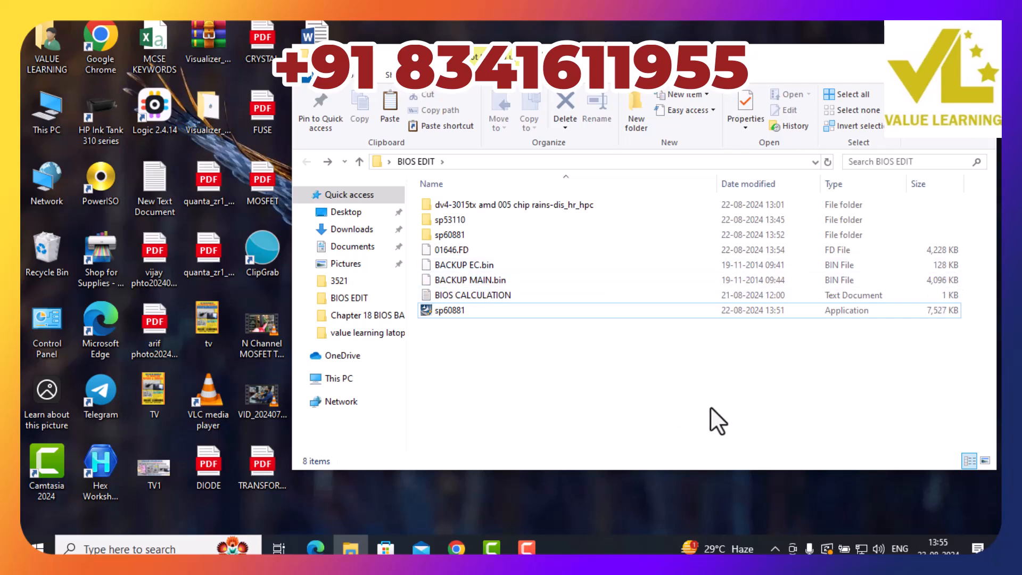
# Add the main and EC backup sizes, 4096 + 128, in Calculator to compare with 01646.FD, and close Calculator
pyautogui.press('super+r')
pyautogui.press('Return')
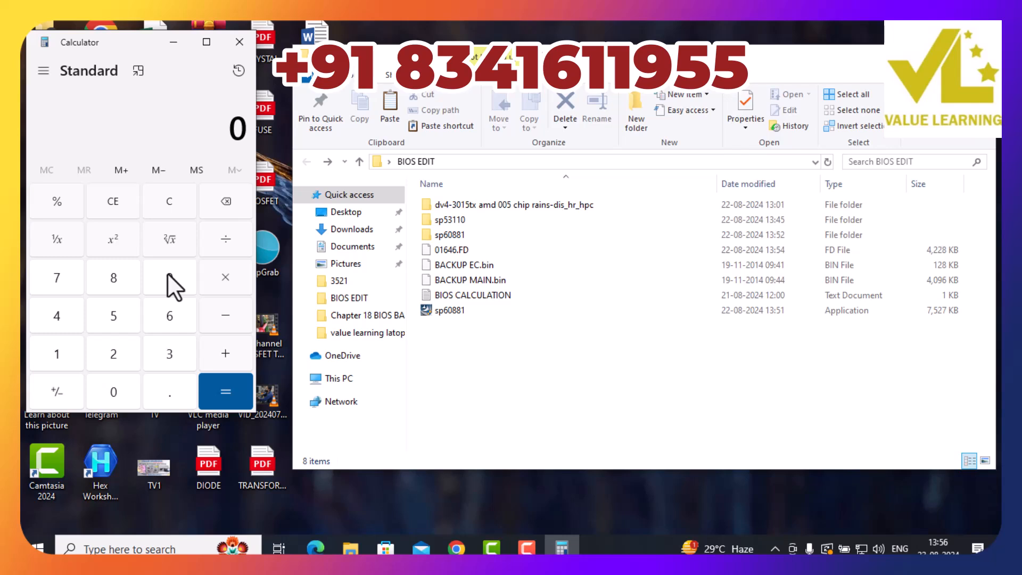
pyautogui.click(59, 315)
pyautogui.click(106, 396)
pyautogui.click(164, 288)
pyautogui.click(166, 326)
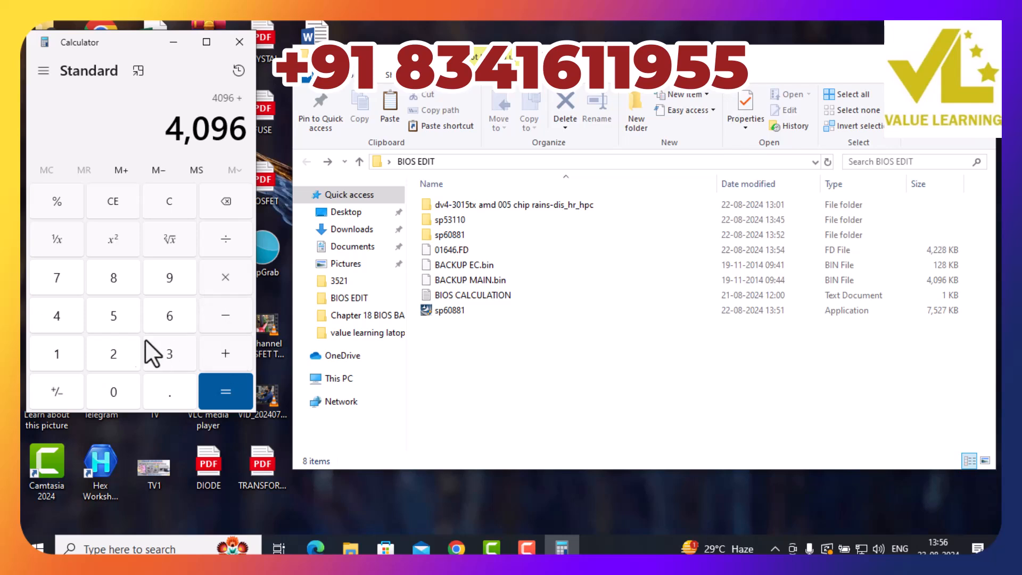
pyautogui.click(59, 352)
pyautogui.click(117, 349)
pyautogui.click(116, 278)
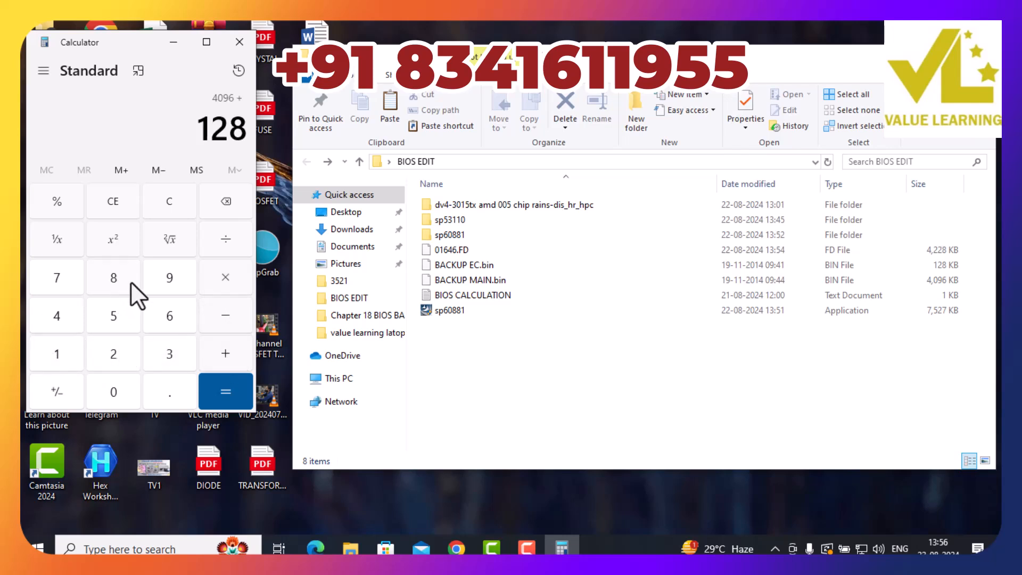
pyautogui.click(225, 401)
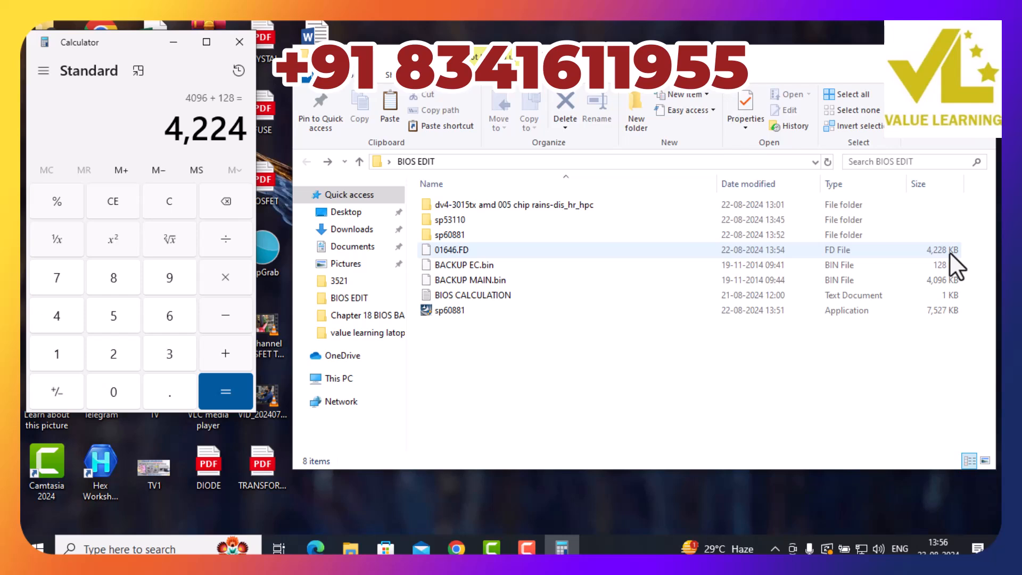
pyautogui.click(244, 38)
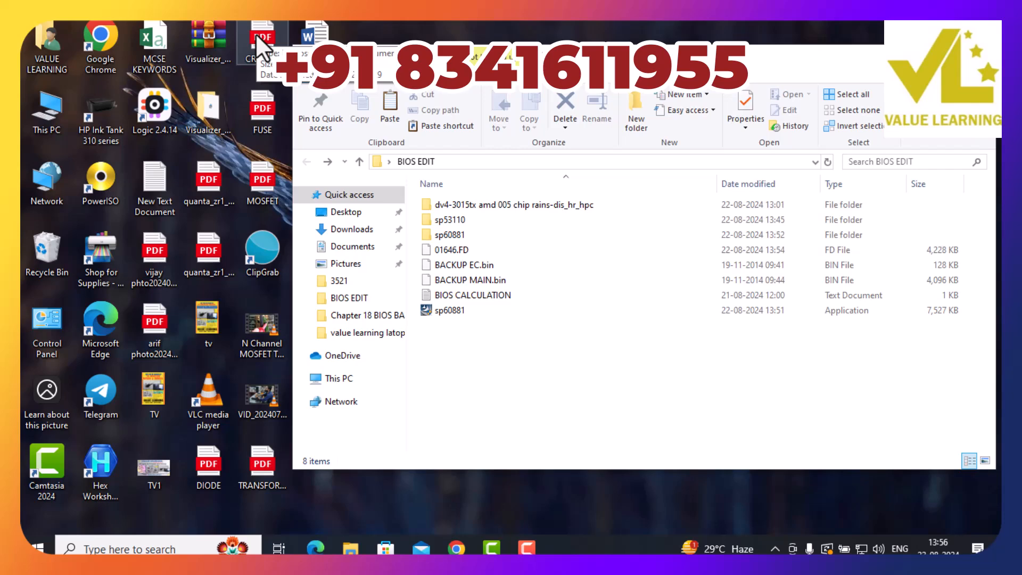
# Open BACKUP MAIN.bin and 01646.FD from the BIOS EDIT folder in Hex Workshop
pyautogui.click(457, 280)
pyautogui.rightClick(457, 280)
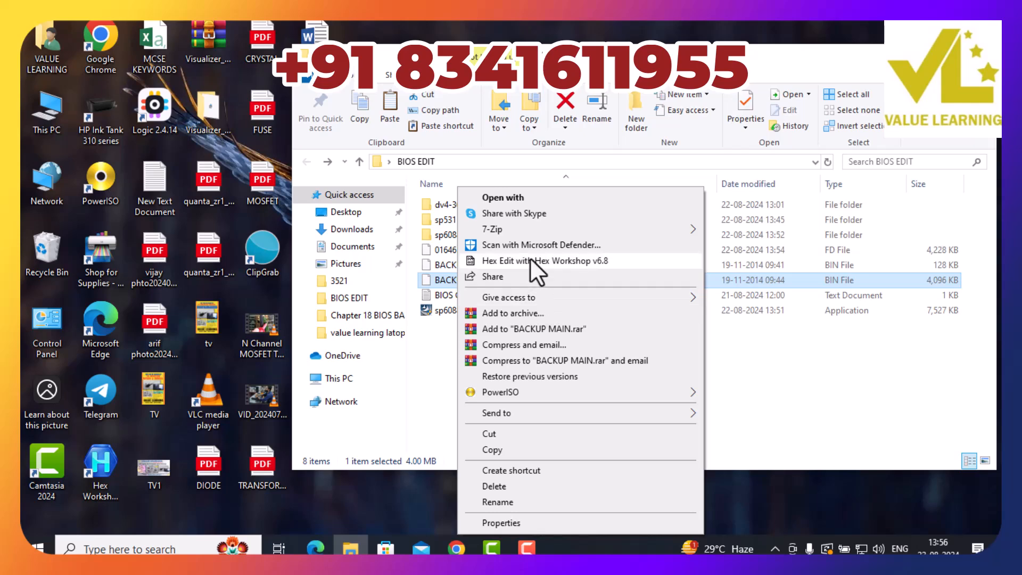
pyautogui.click(529, 261)
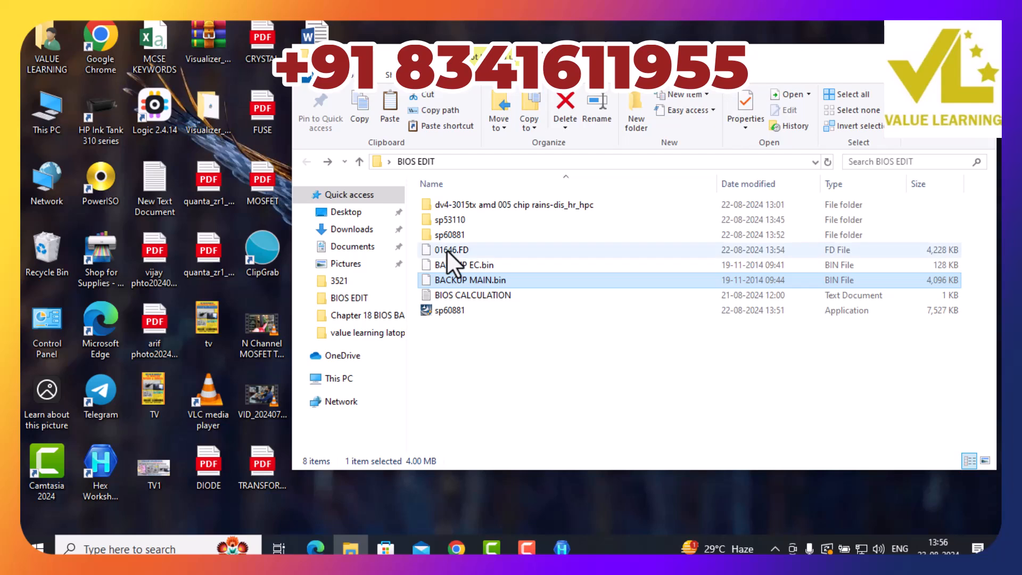
pyautogui.rightClick(447, 250)
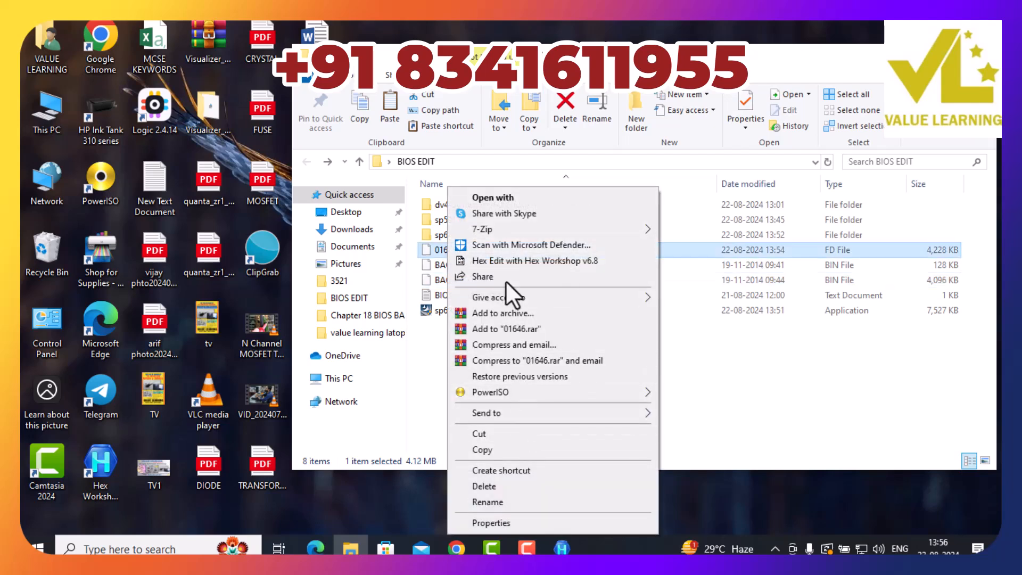
pyautogui.click(507, 260)
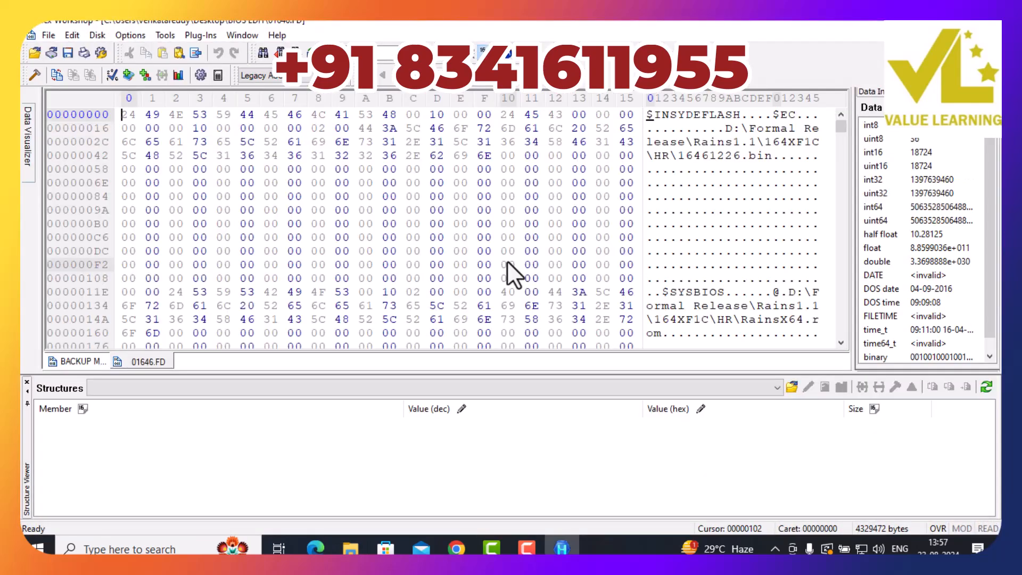
# Tile the 01646.FD and BACKUP MAIN.bin windows vertically in Hex Workshop and make the BACKUP MAIN.bin window active
pyautogui.click(242, 34)
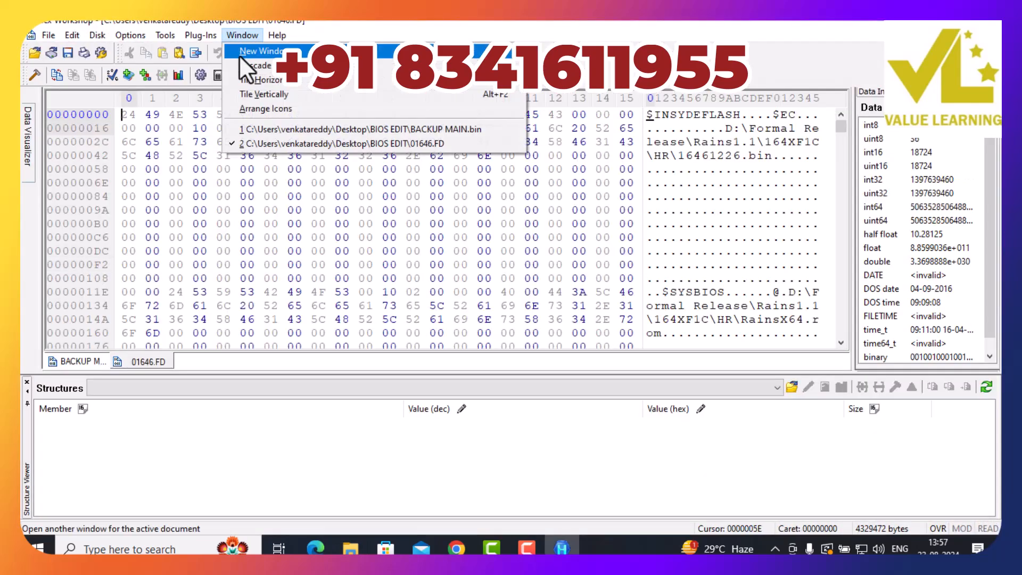
pyautogui.click(254, 96)
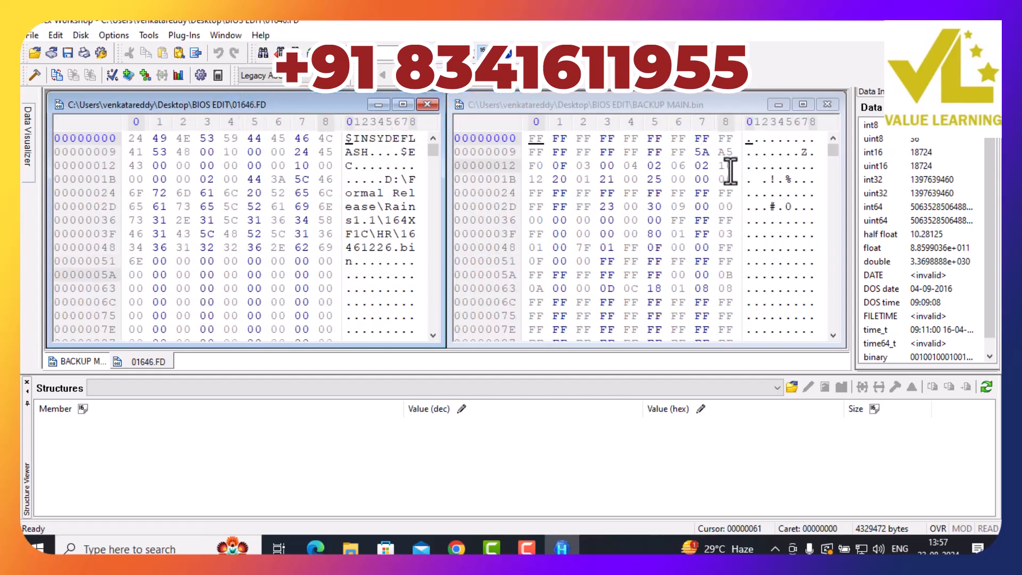
pyautogui.click(262, 205)
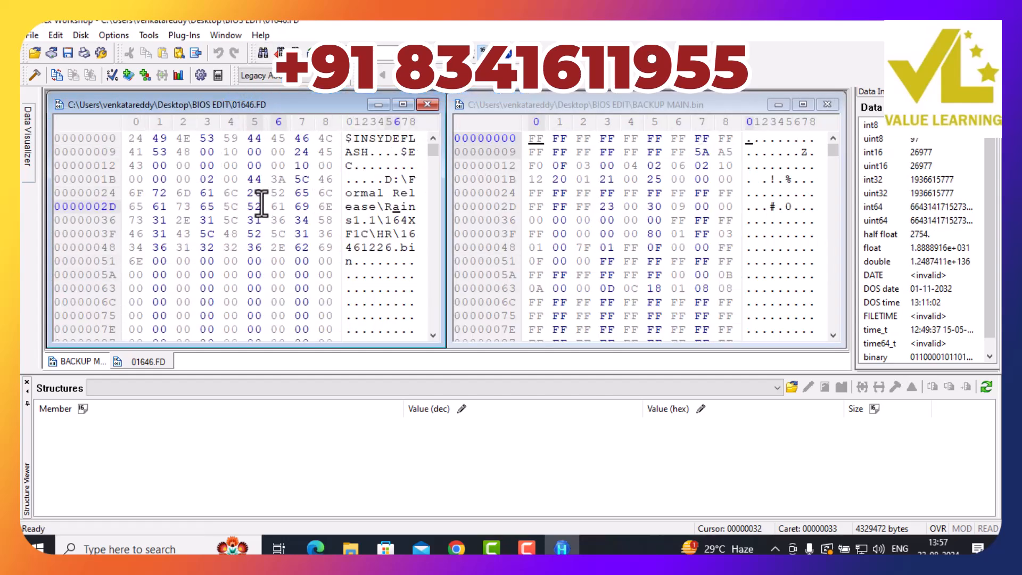
pyautogui.click(686, 184)
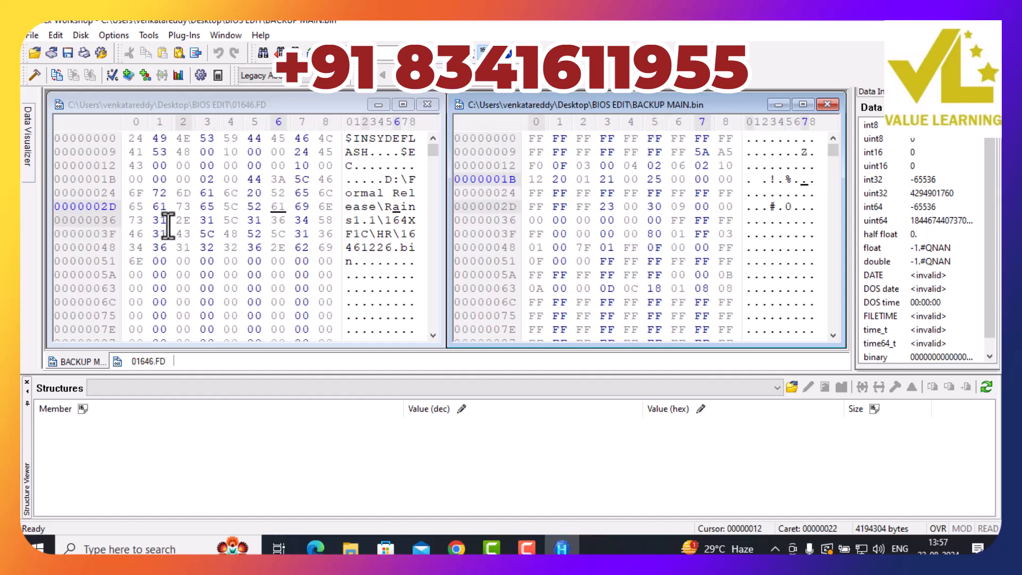
# Compare the closing bytes of 01646.FD with those of BACKUP MAIN.bin
pyautogui.click(183, 220)
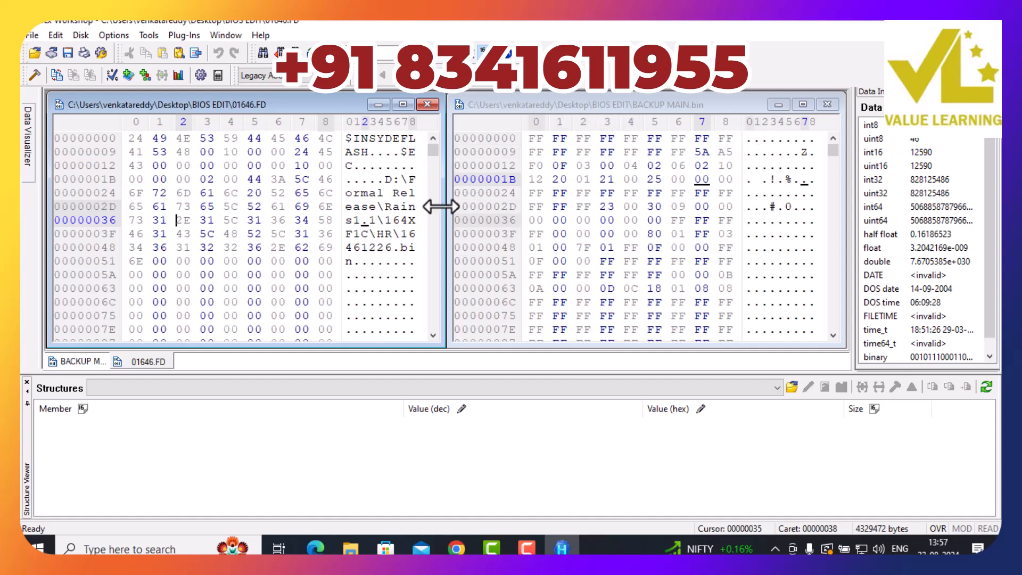
pyautogui.moveTo(433, 150); pyautogui.dragTo(430, 349)
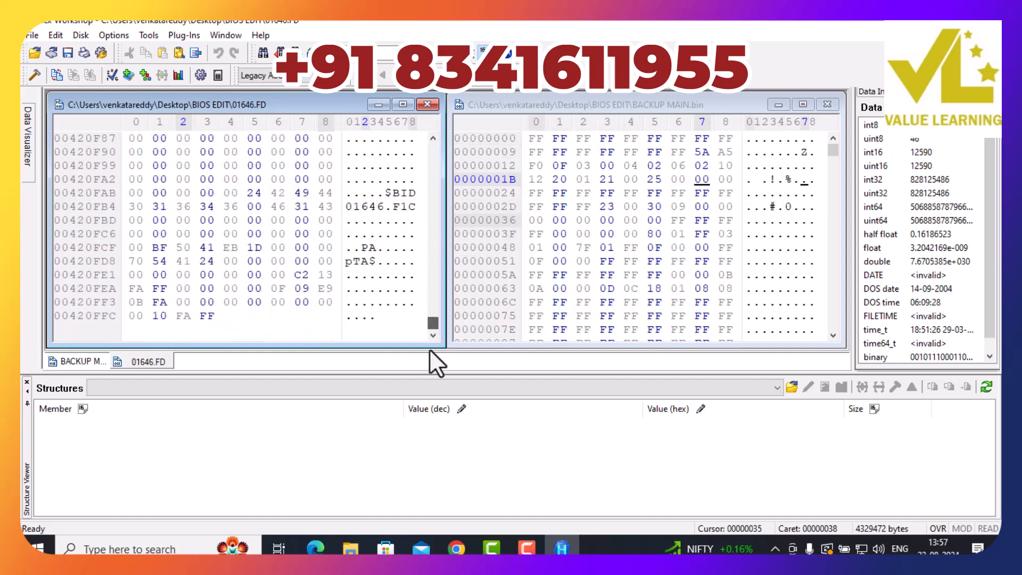
pyautogui.moveTo(836, 150); pyautogui.dragTo(832, 340)
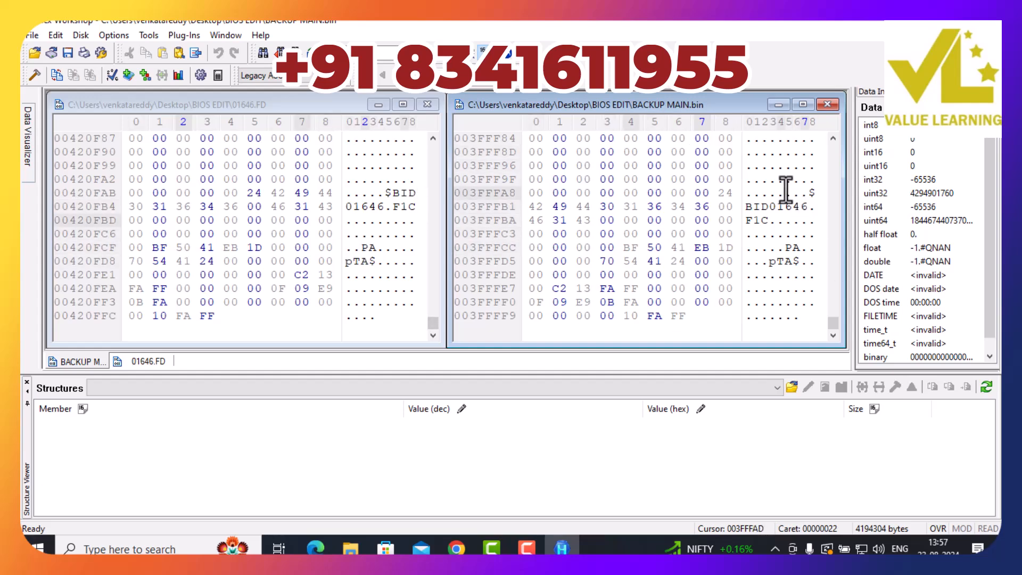
# Copy the first 17 bytes of BACKUP MAIN.bin, from offset 00000000 through the 5A byte
pyautogui.moveTo(832, 322); pyautogui.dragTo(836, 127)
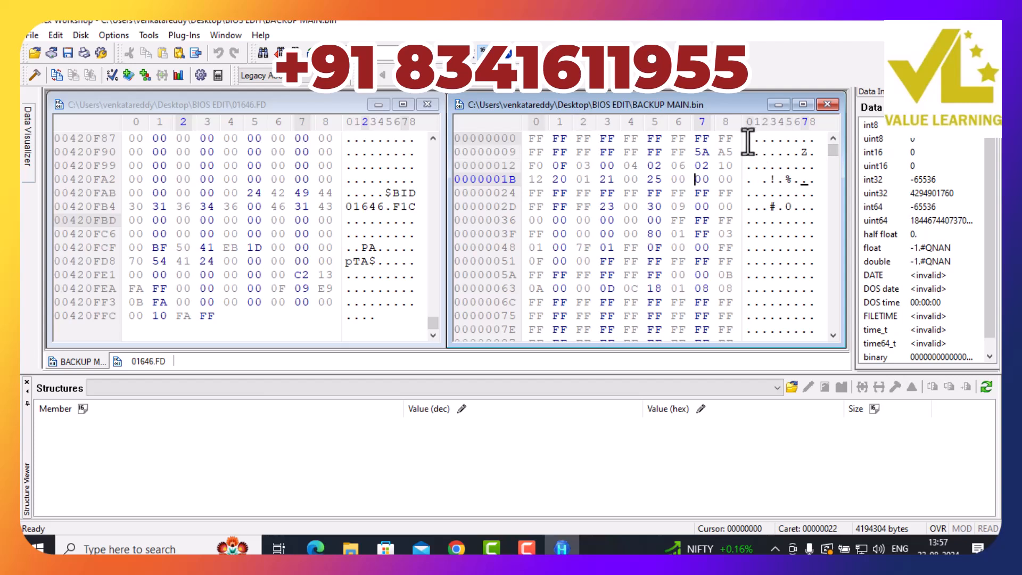
pyautogui.moveTo(745, 147); pyautogui.dragTo(808, 157)
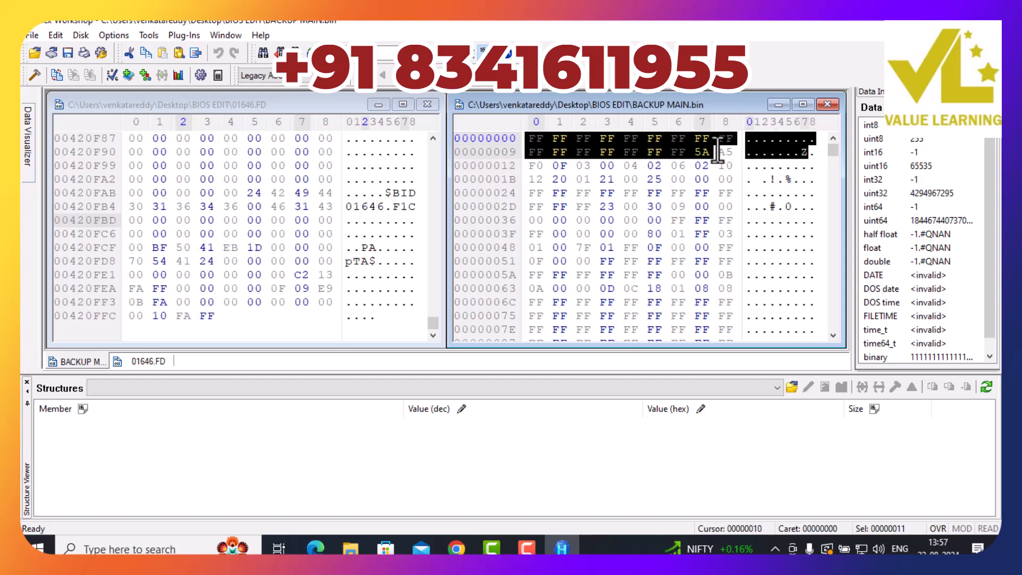
pyautogui.rightClick(650, 145)
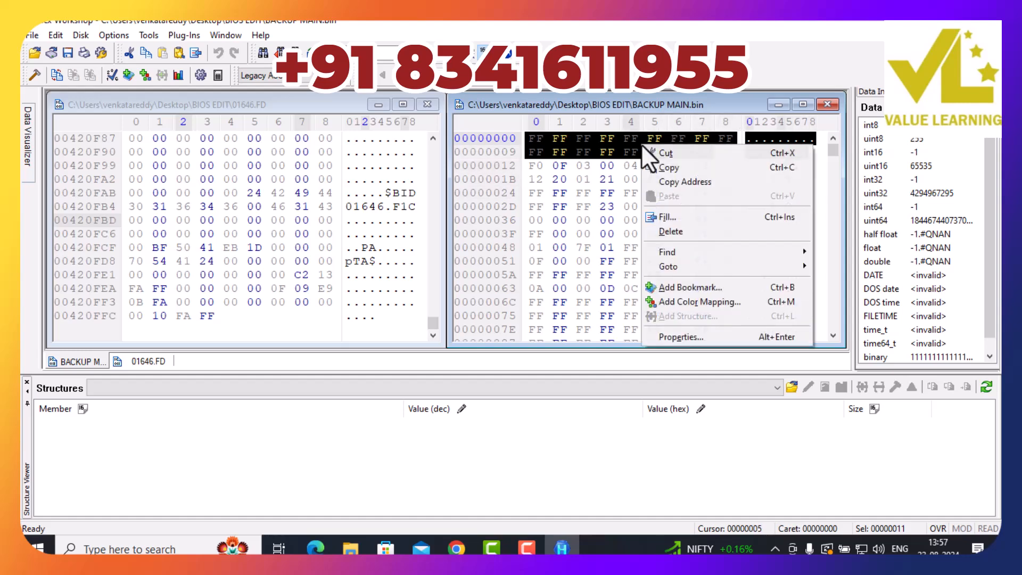
pyautogui.click(679, 163)
# Search 01646.FD for all instances of the copied bytes as Hex Values, the FF sequence ending in 5A
pyautogui.click(230, 205)
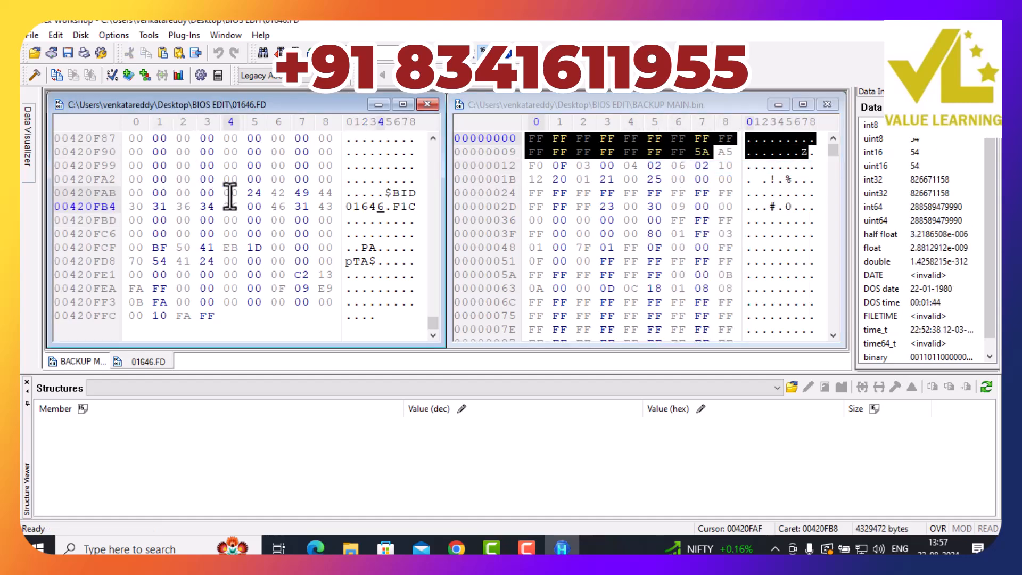
pyautogui.hotkey('ctrl', 'f')
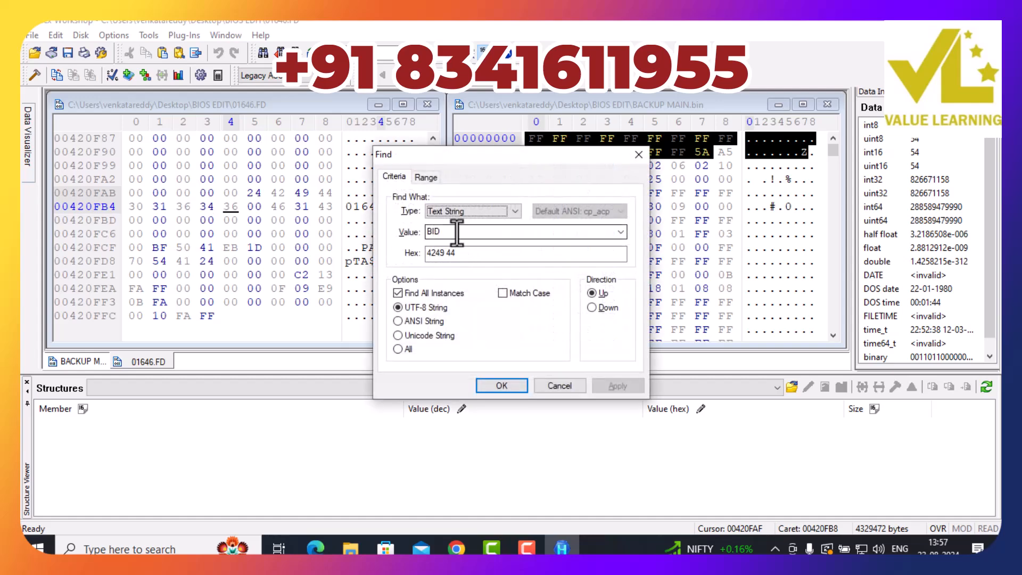
pyautogui.click(461, 209)
pyautogui.click(451, 228)
pyautogui.click(452, 234)
pyautogui.hotkey('ctrl', 'v')
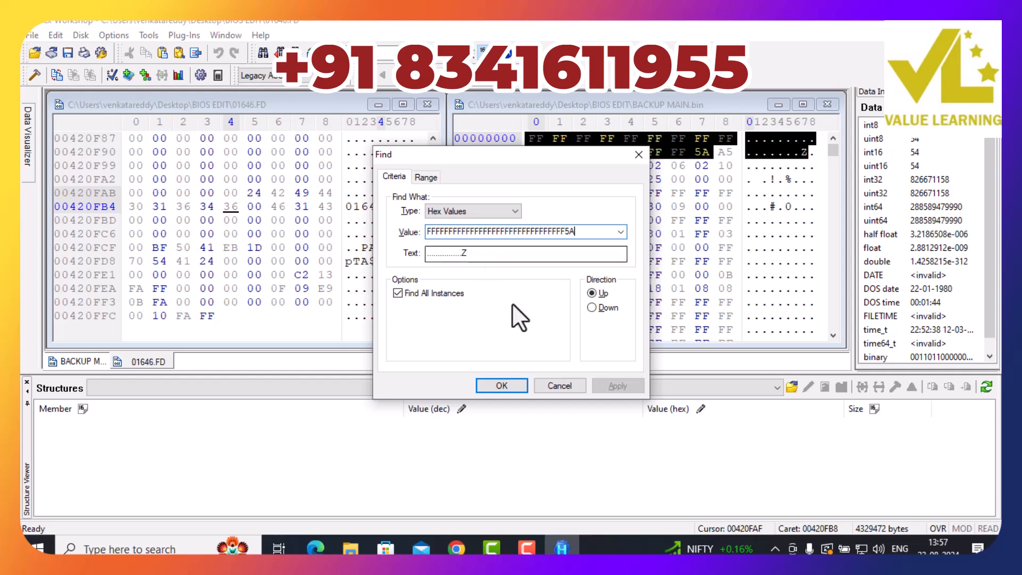
pyautogui.click(495, 384)
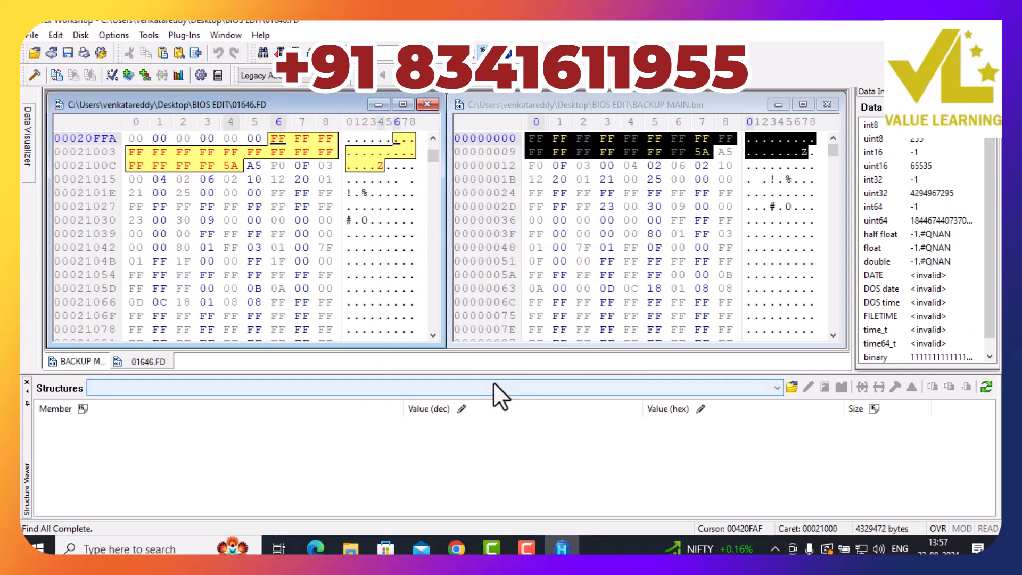
# Delete everything in 01646.FD from the start of the file up to the found FF…5A sequence at 00021000
pyautogui.scroll(1, 380, 200)
pyautogui.scroll(4, 381, 200)
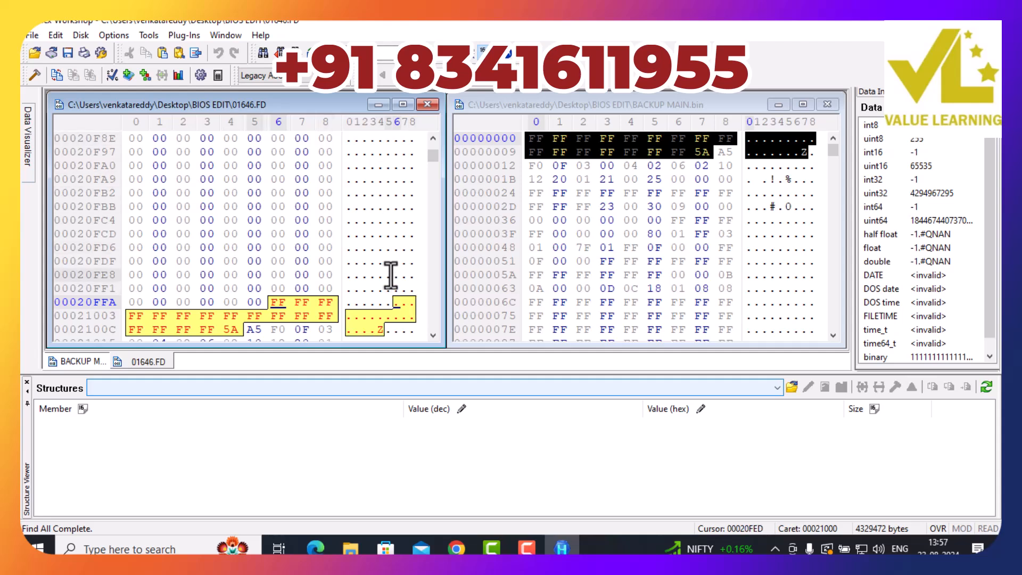
pyautogui.scroll(-1, 393, 266)
pyautogui.moveTo(391, 263); pyautogui.dragTo(362, 138)
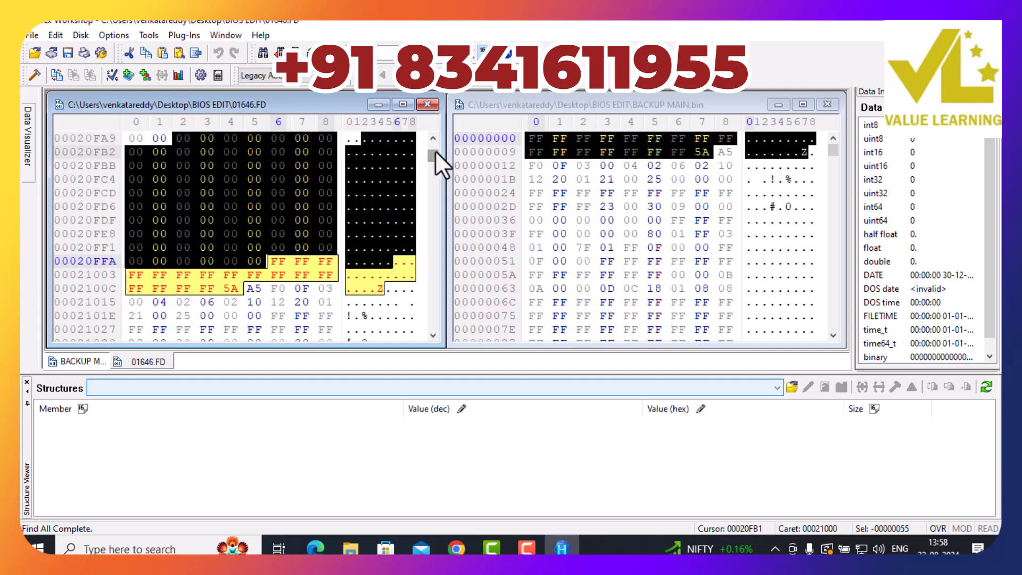
pyautogui.moveTo(436, 156); pyautogui.dragTo(436, 136)
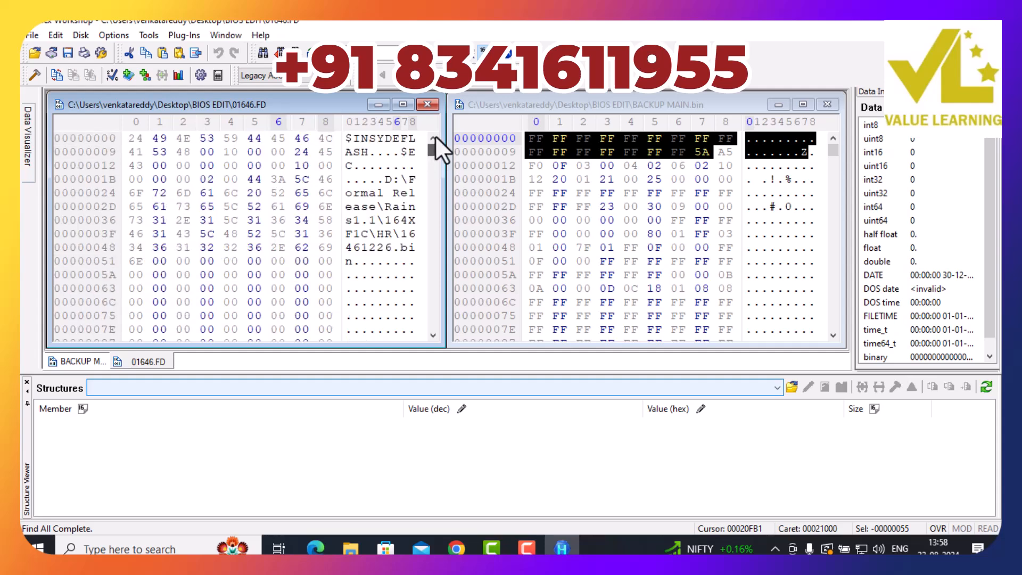
pyautogui.keyDown('shift'); pyautogui.click(347, 137); pyautogui.keyUp('shift')
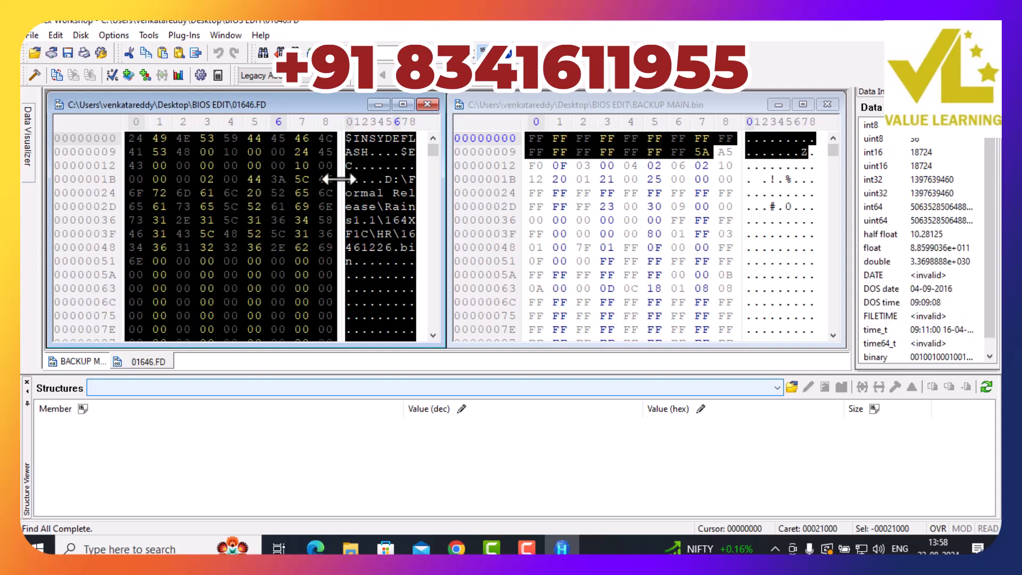
pyautogui.press('Delete')
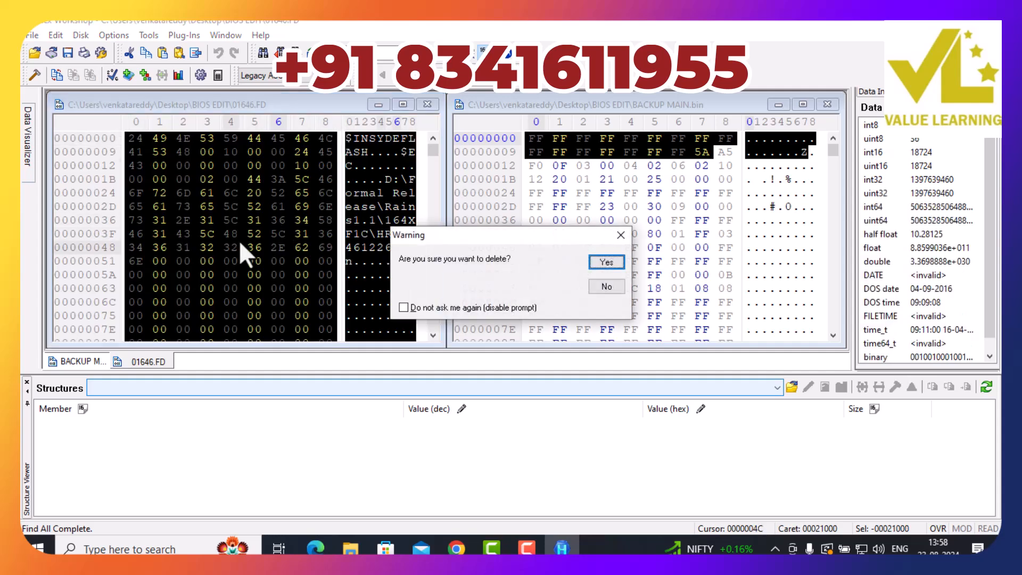
pyautogui.press('Return')
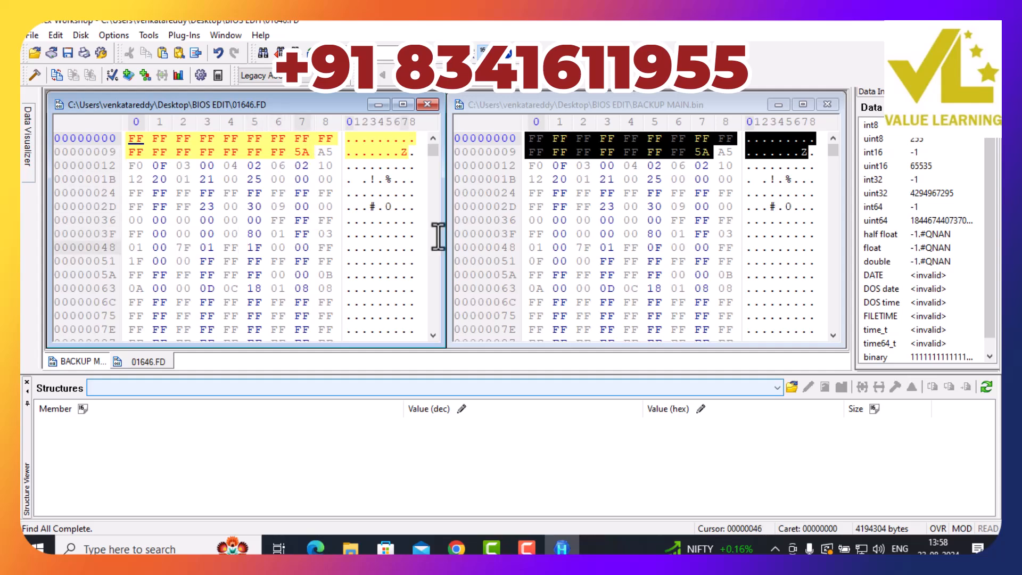
# Compare the end of the trimmed 01646.FD with the end of BACKUP MAIN.bin
pyautogui.click(674, 207)
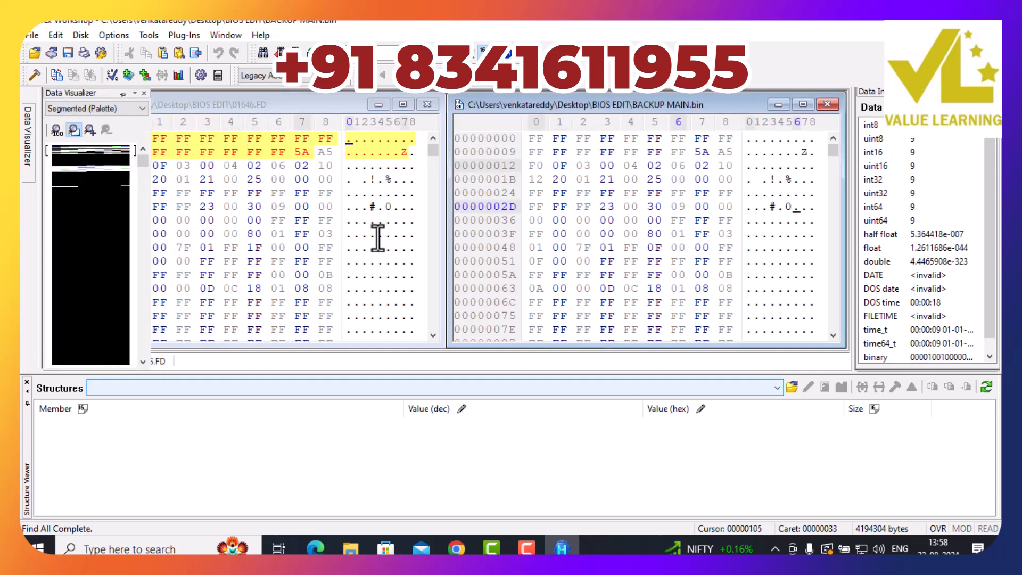
pyautogui.moveTo(830, 151); pyautogui.dragTo(839, 329)
pyautogui.moveTo(433, 147); pyautogui.dragTo(447, 327)
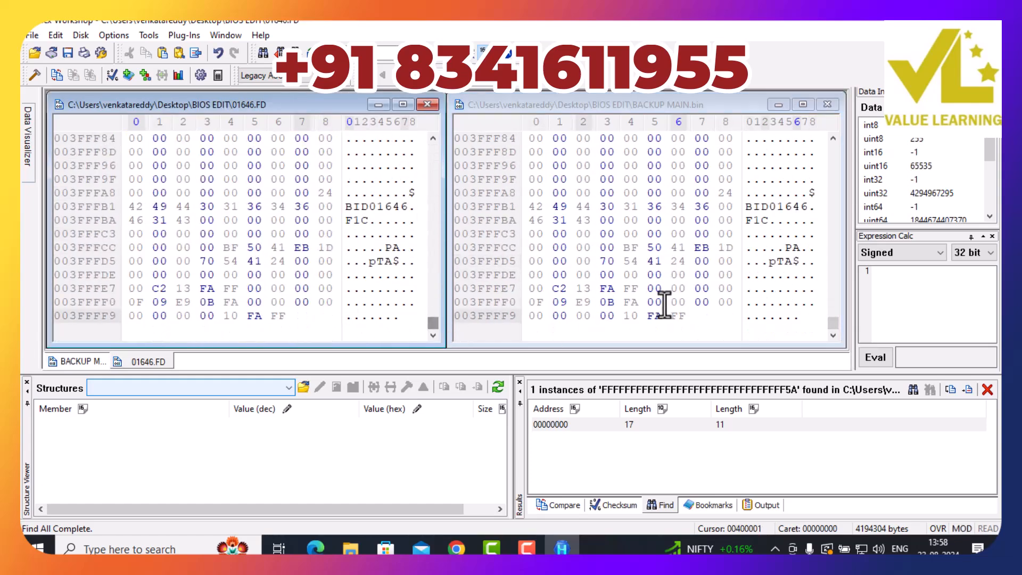
# Save the trimmed 01646.FD as a new file named MAIN EDIT in the BIOS EDIT folder
pyautogui.click(248, 180)
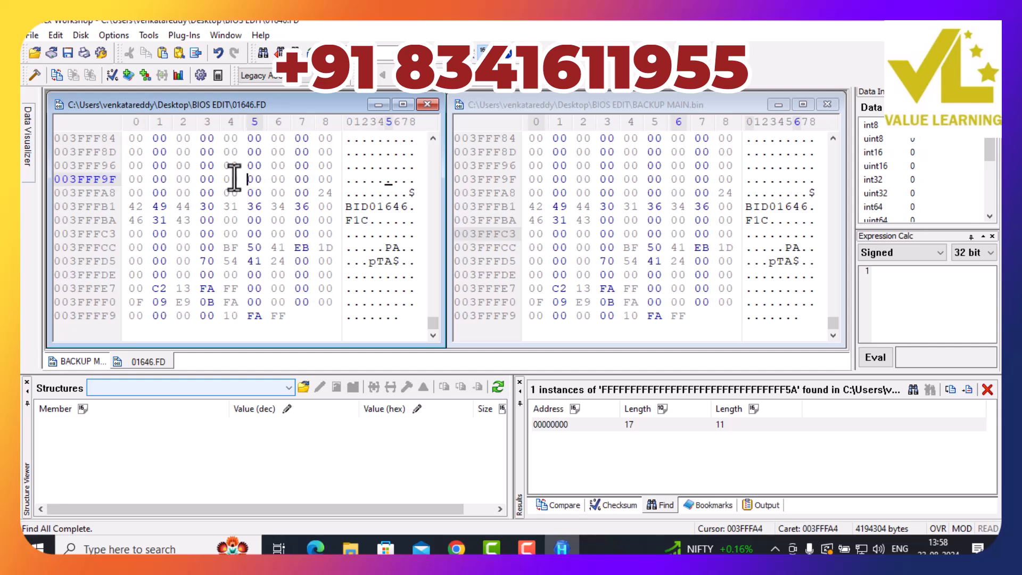
pyautogui.click(26, 35)
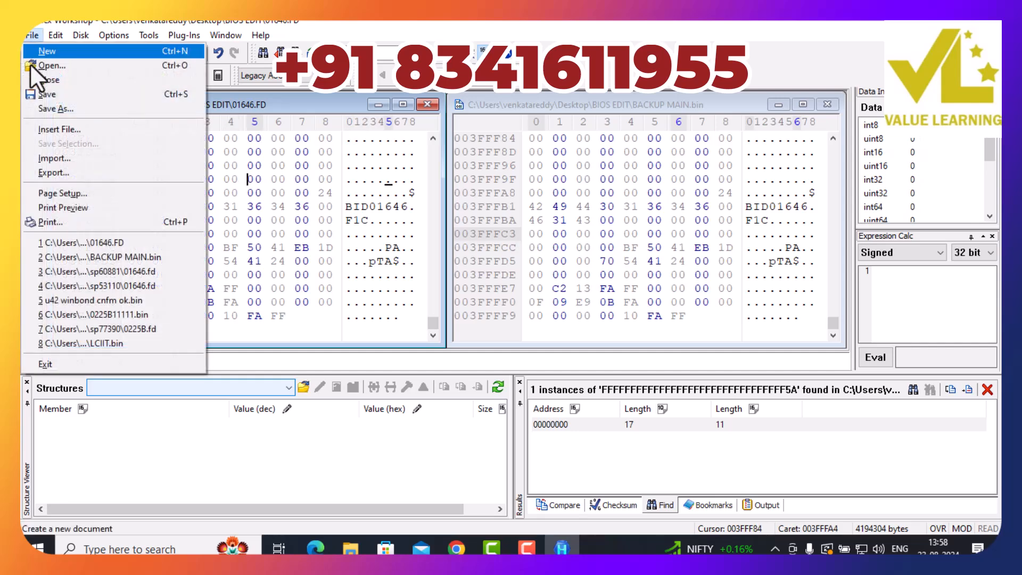
pyautogui.click(59, 108)
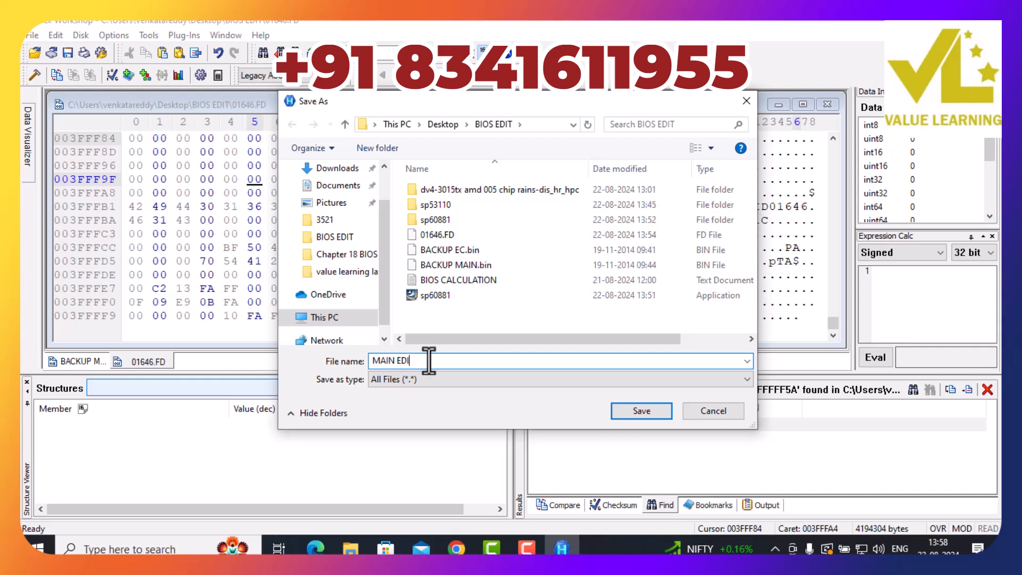
pyautogui.click(642, 410)
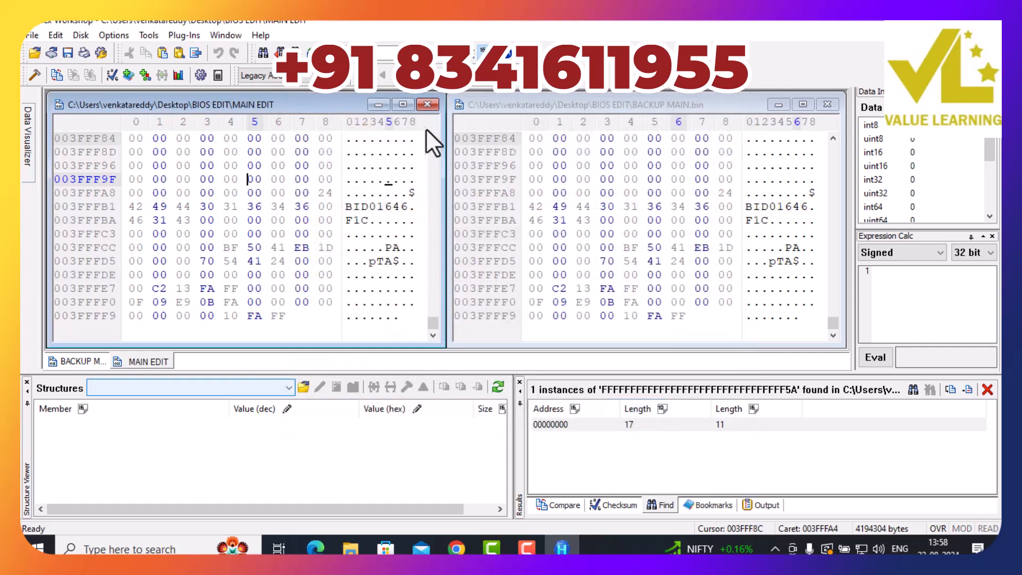
# Close MAIN EDIT and BACKUP MAIN.bin and exit Hex Workshop
pyautogui.click(427, 104)
pyautogui.click(837, 105)
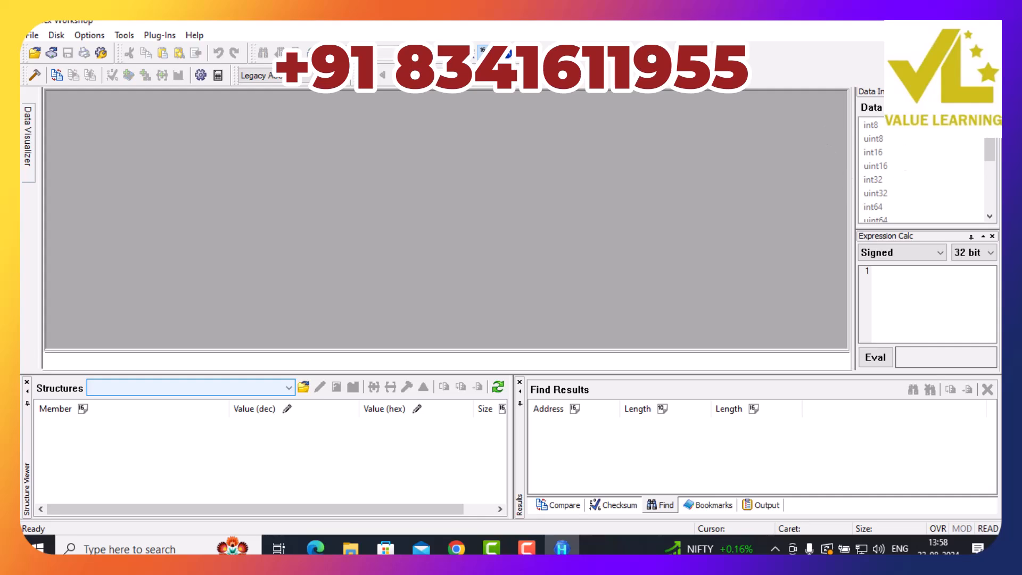
pyautogui.click(989, 23)
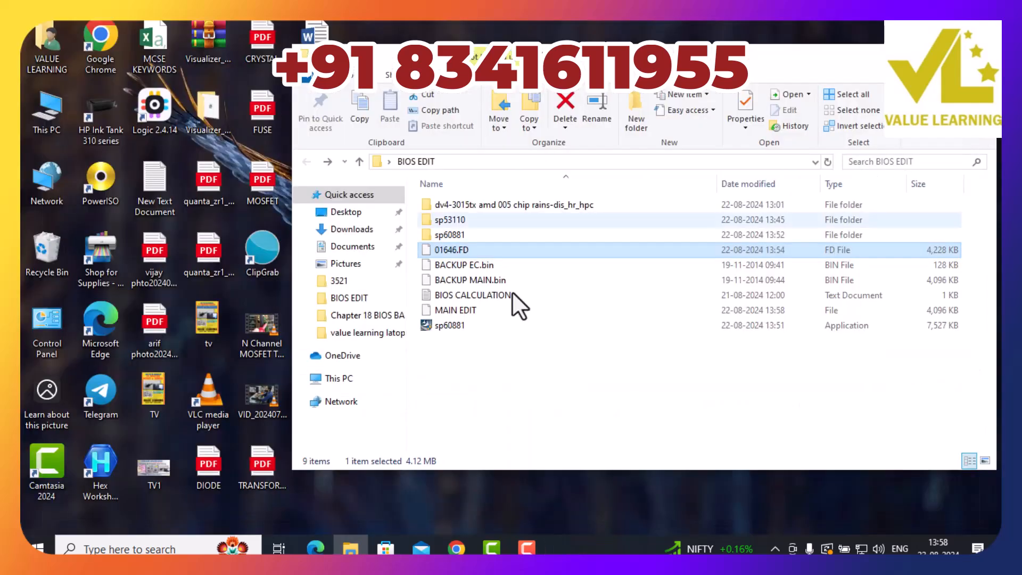
# Open 01646.FD and BACKUP EC.bin from the BIOS EDIT folder in Hex Workshop and tile their windows vertically
pyautogui.rightClick(452, 247)
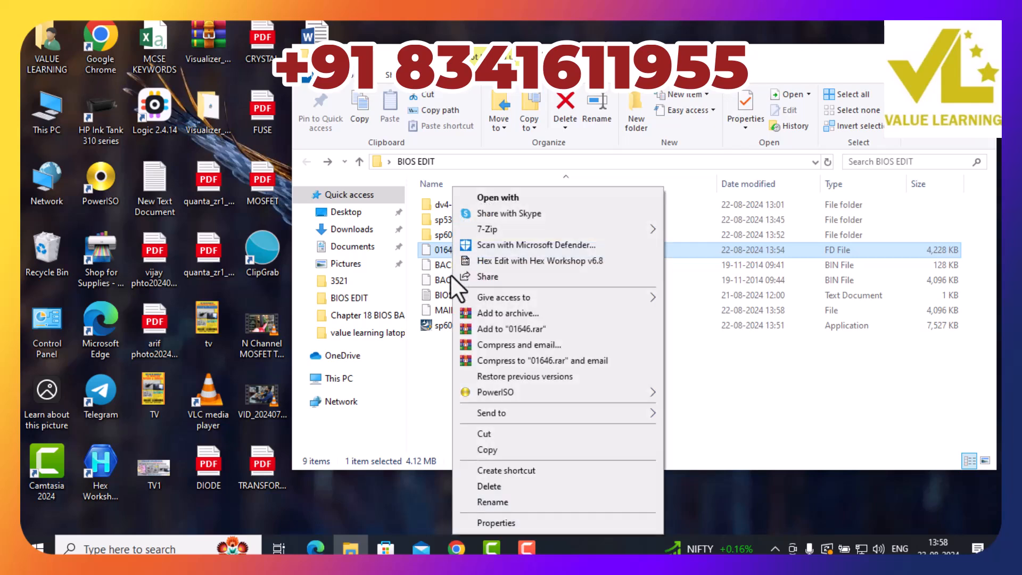
pyautogui.click(487, 258)
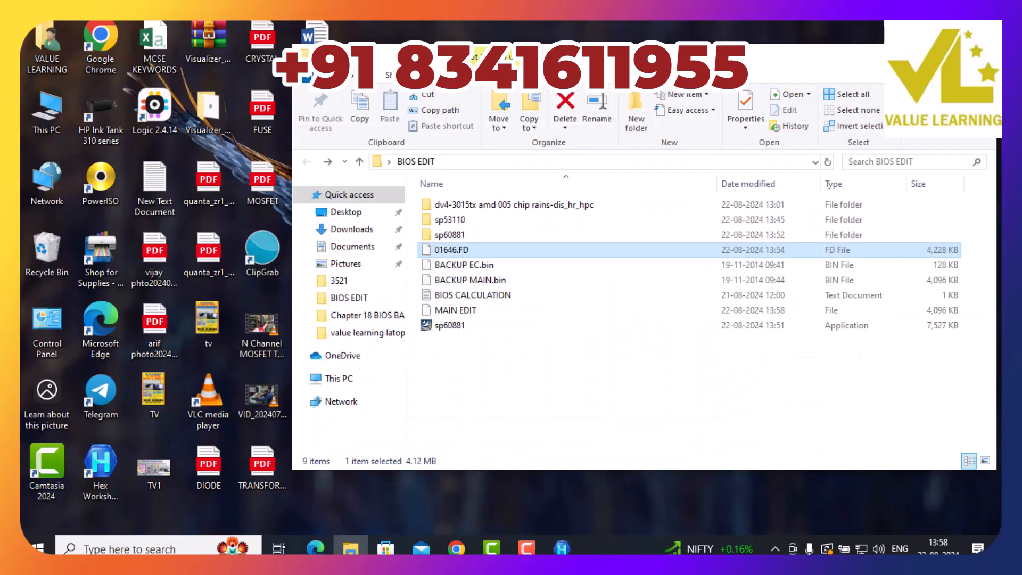
pyautogui.click(466, 265)
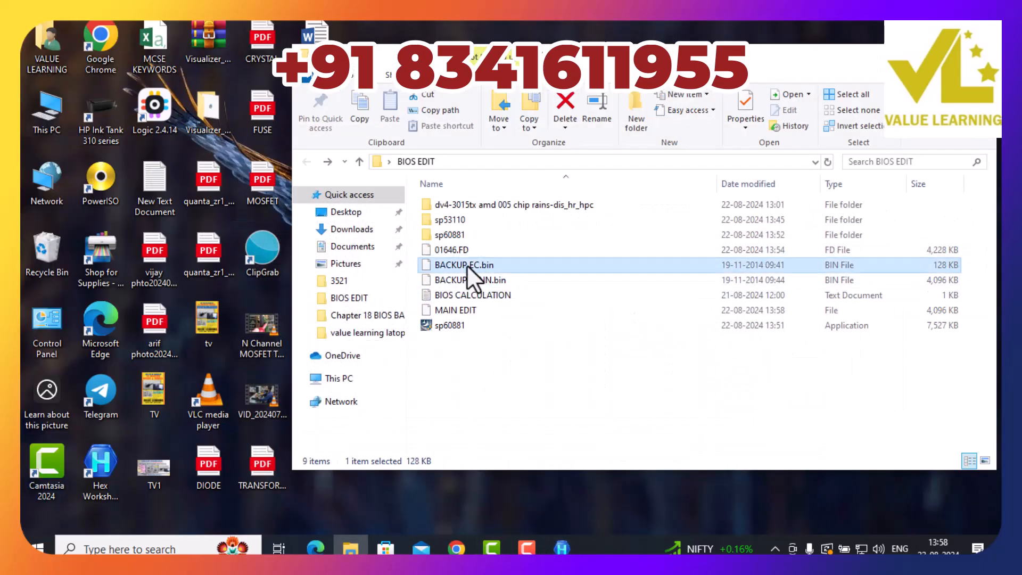
pyautogui.rightClick(467, 264)
pyautogui.click(527, 258)
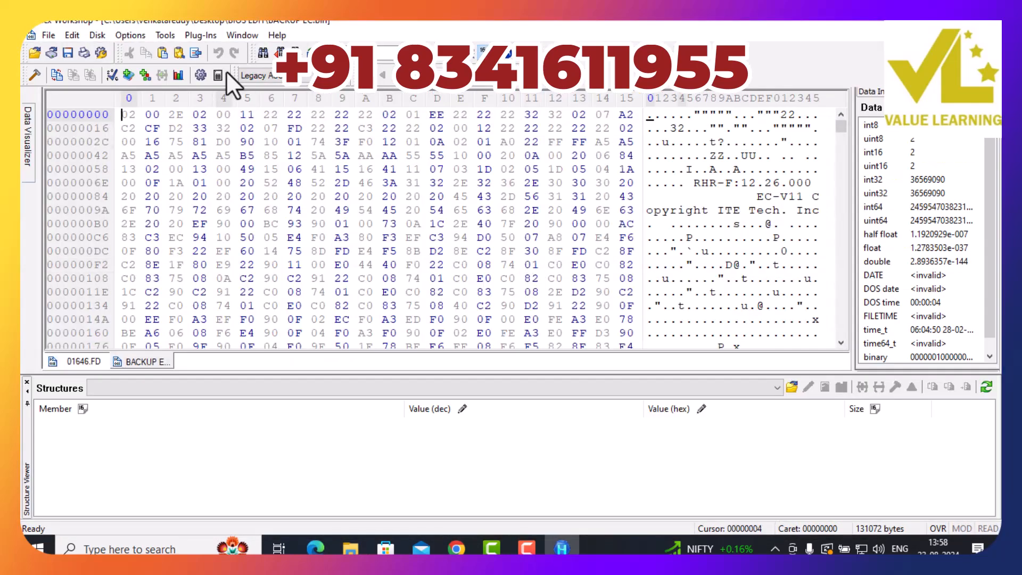
pyautogui.click(241, 34)
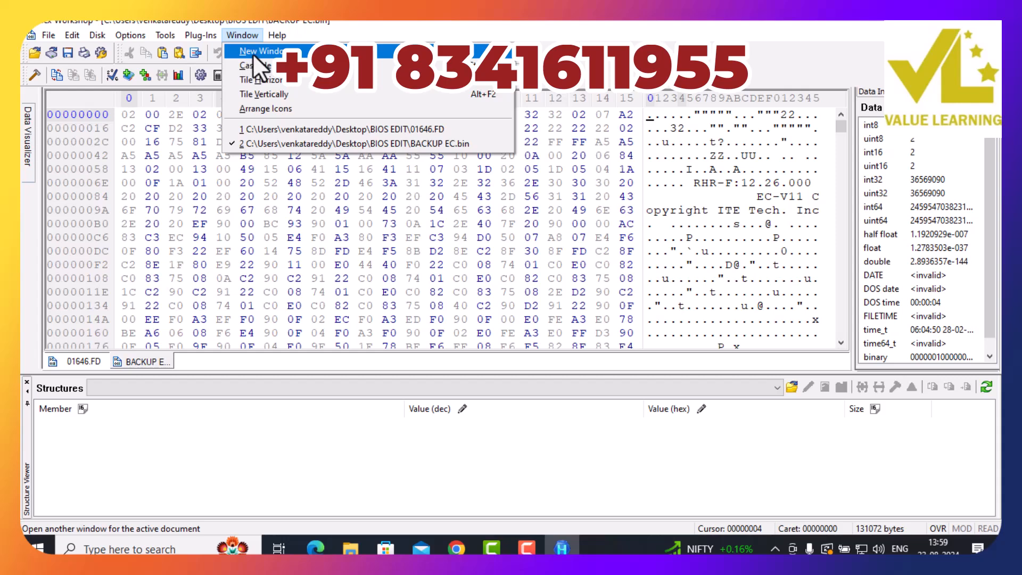
pyautogui.click(261, 94)
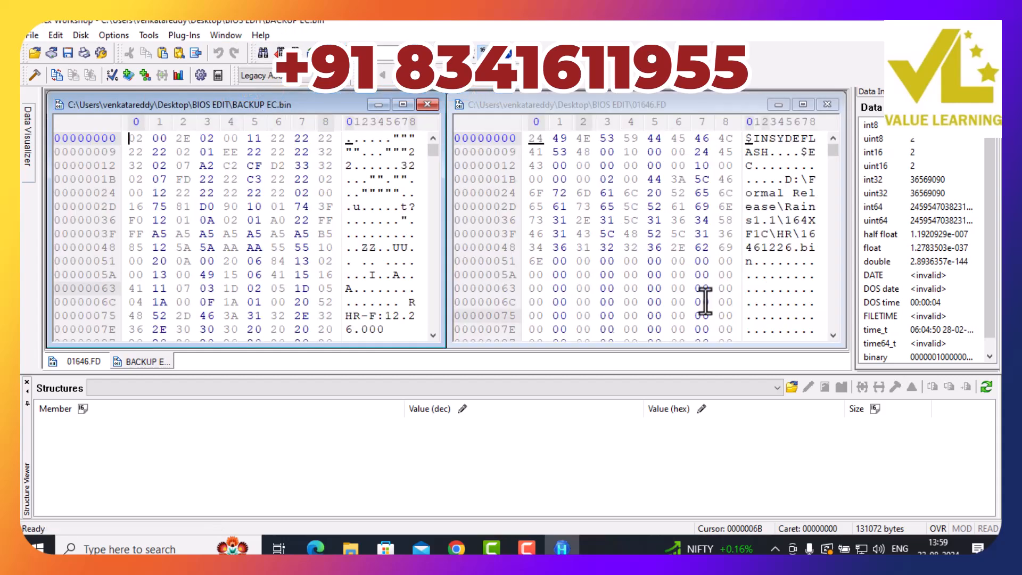
# Compare the closing bytes of BACKUP EC.bin and 01646.FD, and return both files to their beginning
pyautogui.moveTo(431, 148); pyautogui.dragTo(447, 359)
pyautogui.moveTo(834, 145); pyautogui.dragTo(823, 344)
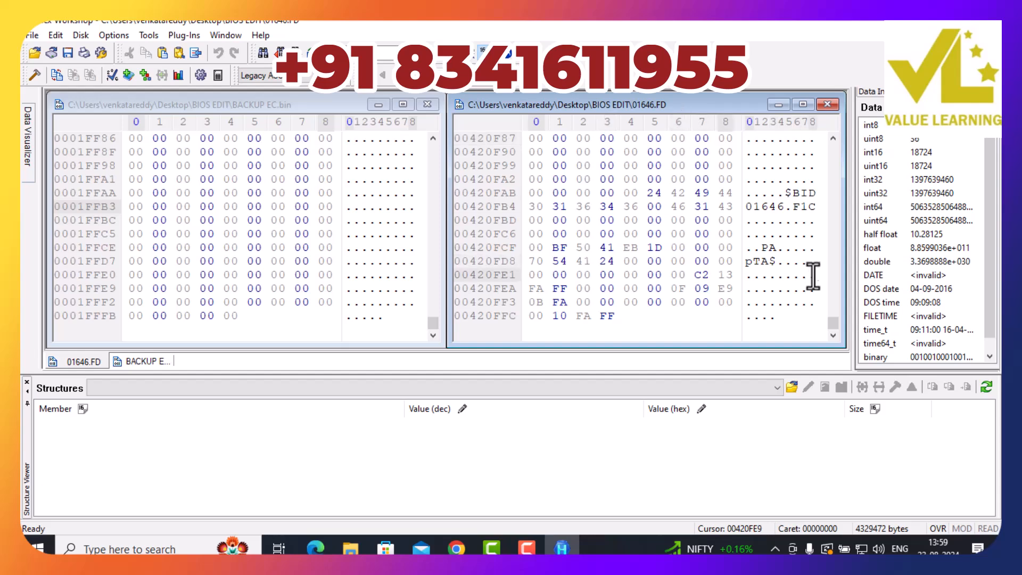
pyautogui.moveTo(832, 327); pyautogui.dragTo(831, 132)
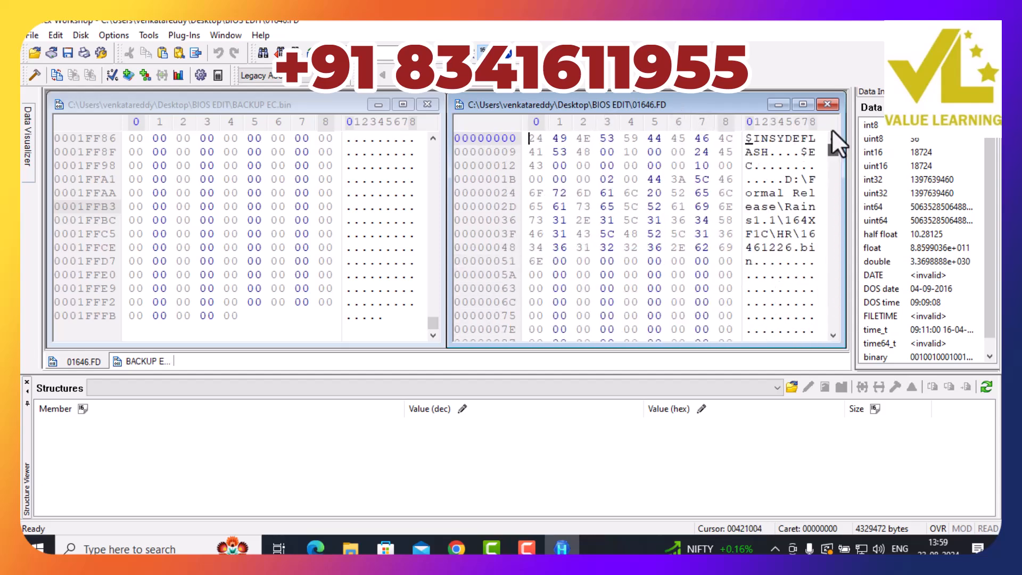
pyautogui.moveTo(435, 327); pyautogui.dragTo(452, 119)
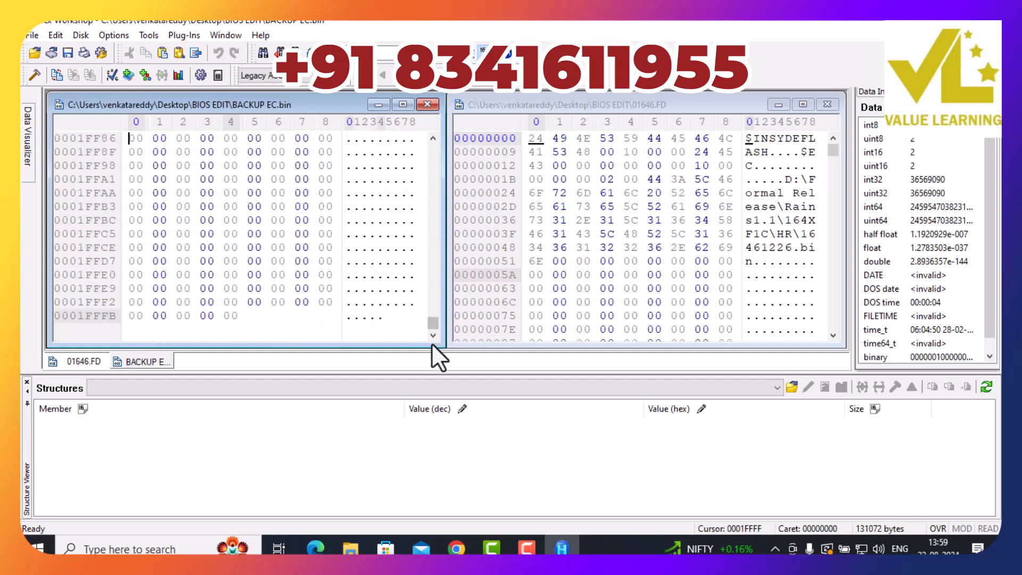
pyautogui.moveTo(434, 320); pyautogui.dragTo(443, 107)
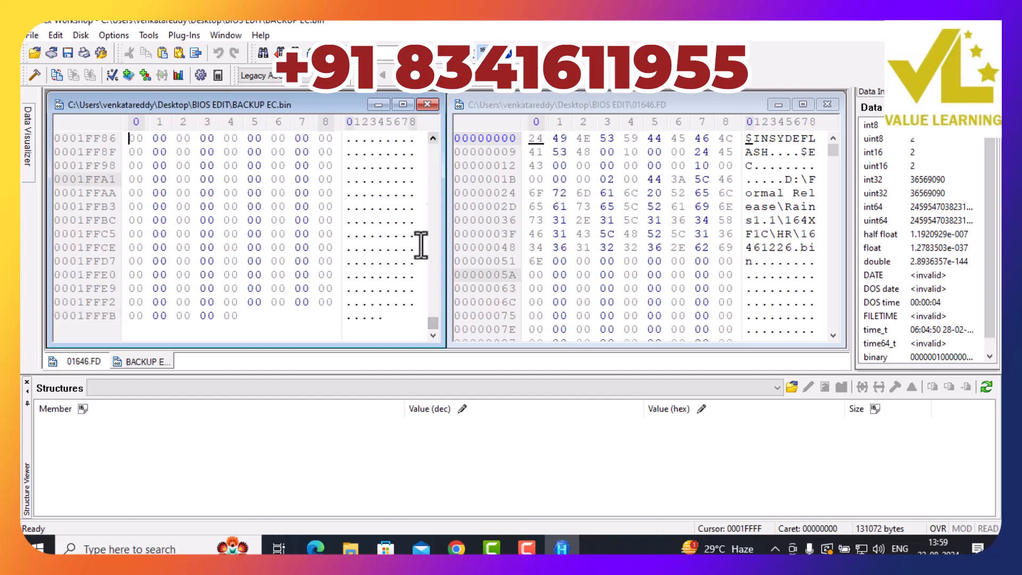
pyautogui.moveTo(433, 321); pyautogui.dragTo(436, 141)
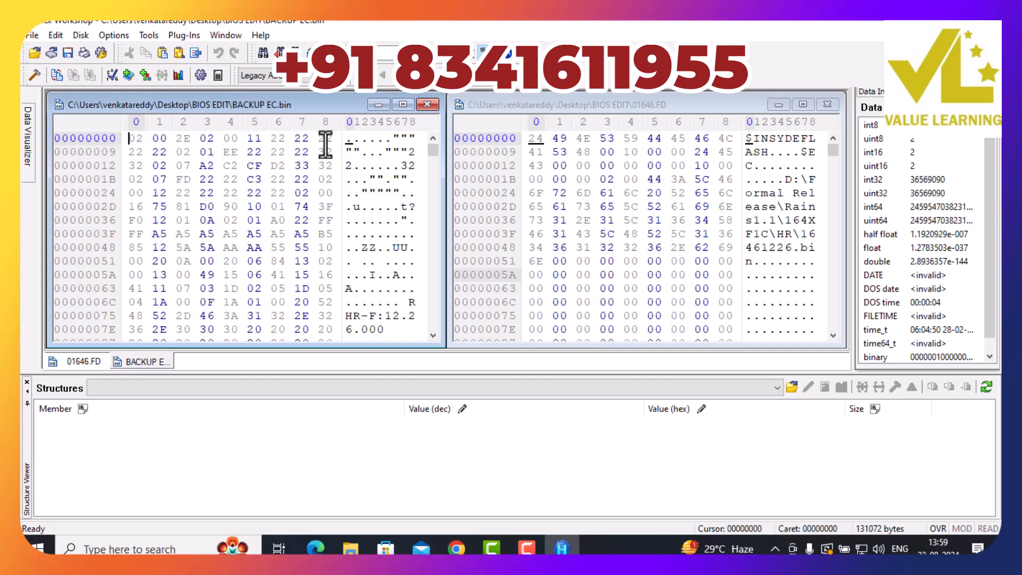
# Copy the first two rows of bytes of BACKUP EC.bin and find all instances of that hex value in 01646.FD
pyautogui.moveTo(346, 142); pyautogui.dragTo(415, 155)
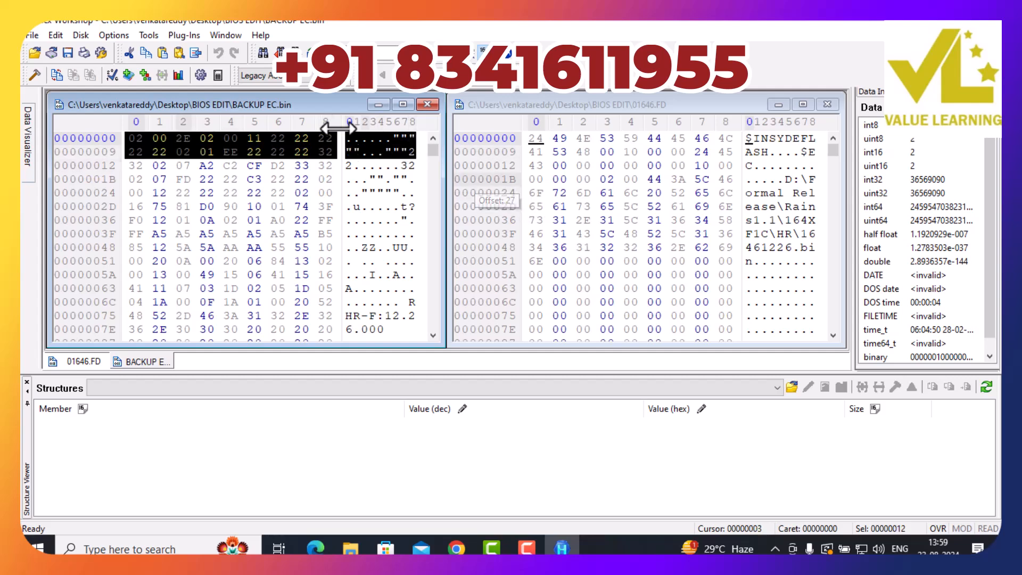
pyautogui.rightClick(251, 144)
pyautogui.click(274, 166)
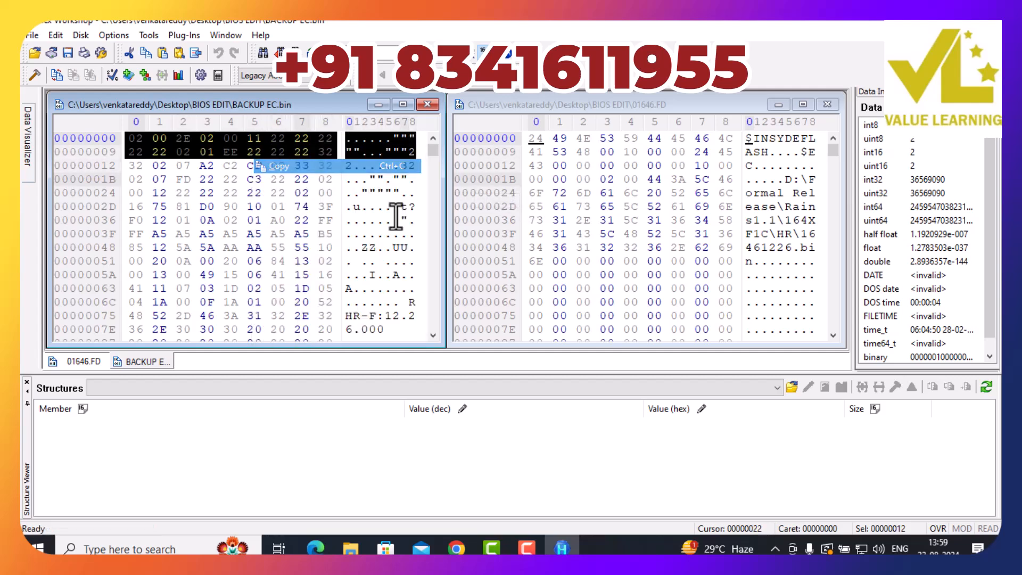
pyautogui.click(685, 190)
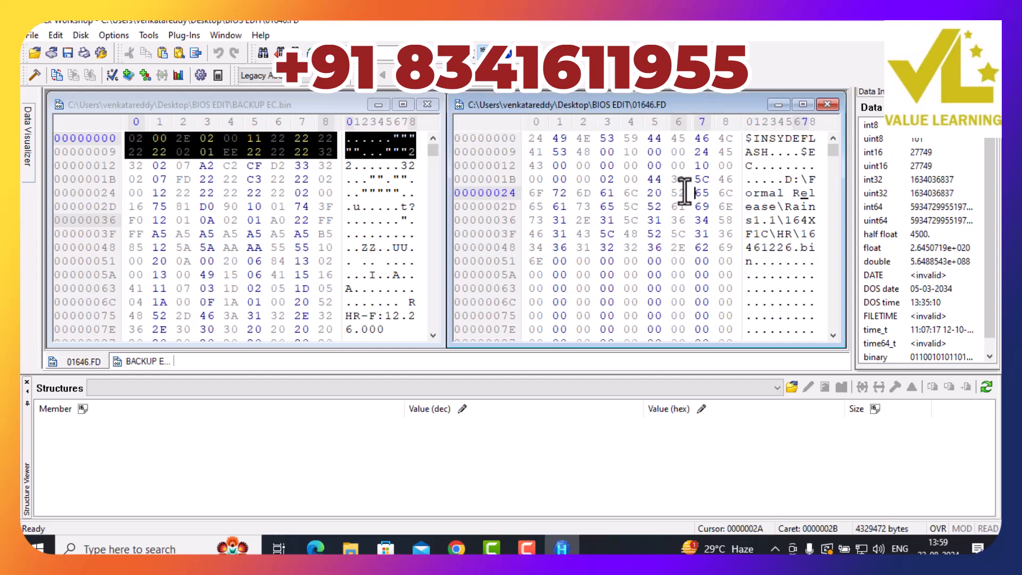
pyautogui.hotkey('ctrl', 'f')
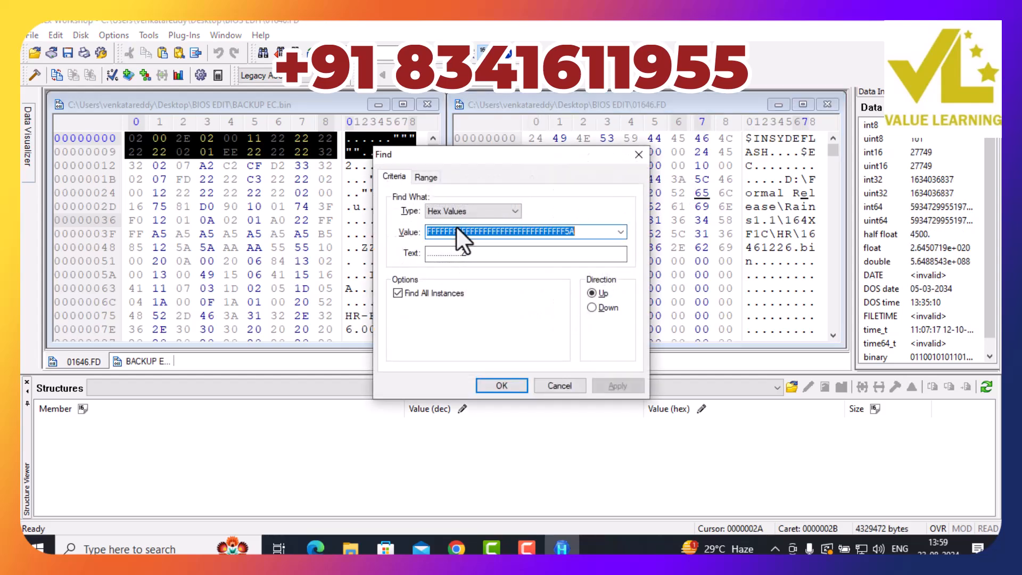
pyautogui.hotkey('ctrl', 'v')
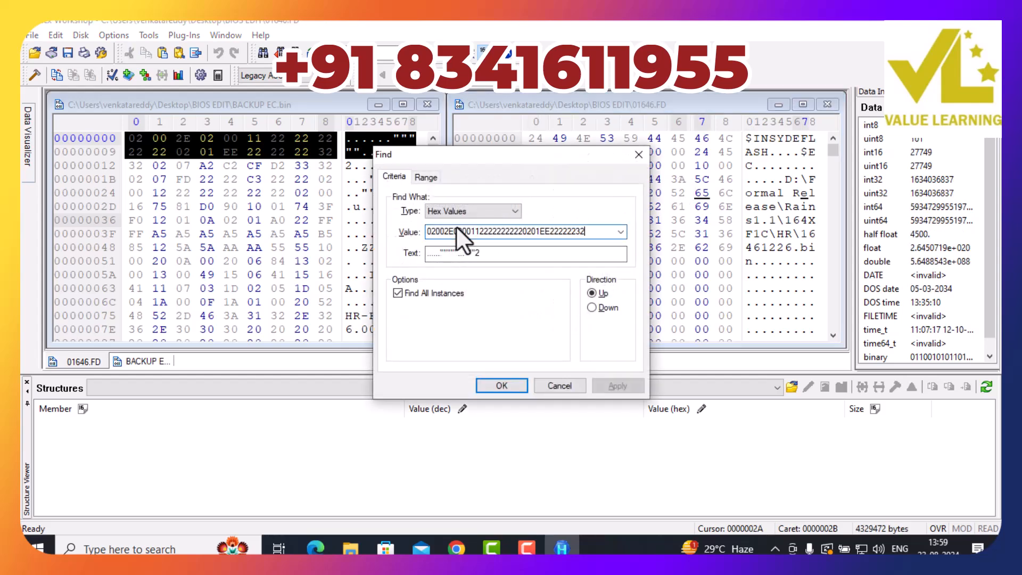
pyautogui.click(501, 385)
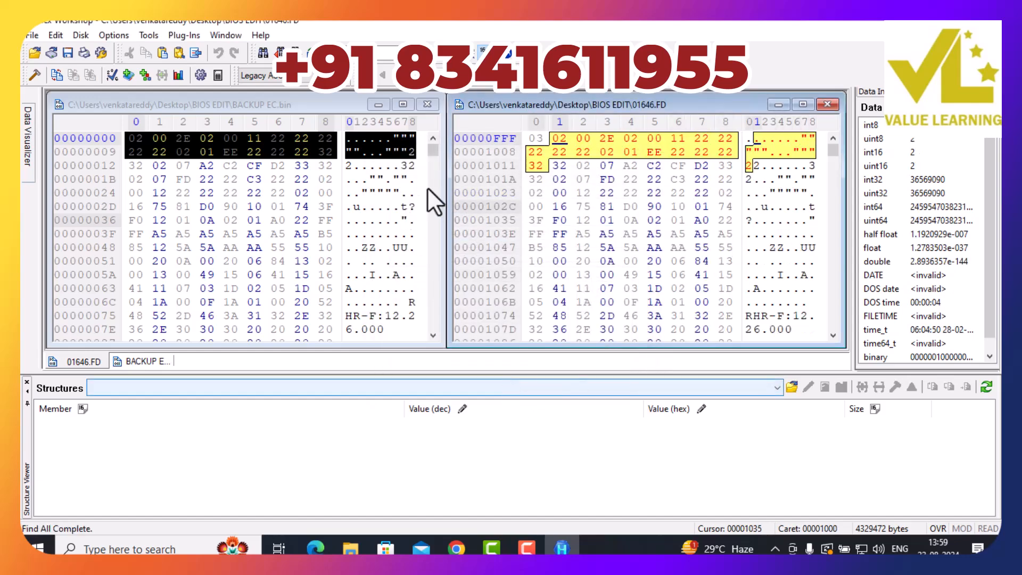
# Compare the bytes following the match in 01646.FD with the opening rows of BACKUP EC.bin
pyautogui.scroll(-1, 770, 195)
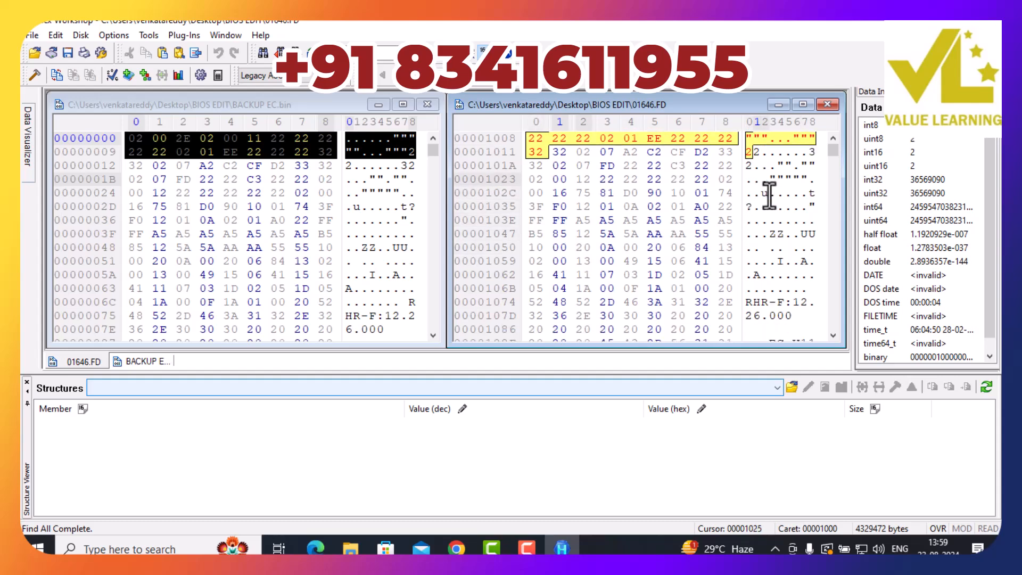
pyautogui.scroll(-4, 769, 196)
pyautogui.scroll(-2, 408, 257)
pyautogui.scroll(-4, 408, 257)
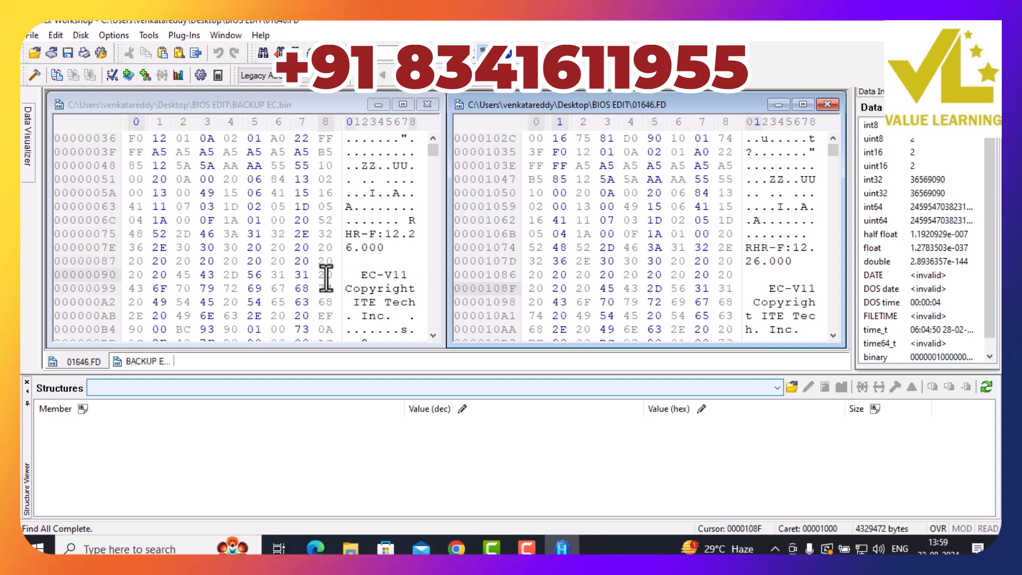
pyautogui.scroll(-2, 824, 301)
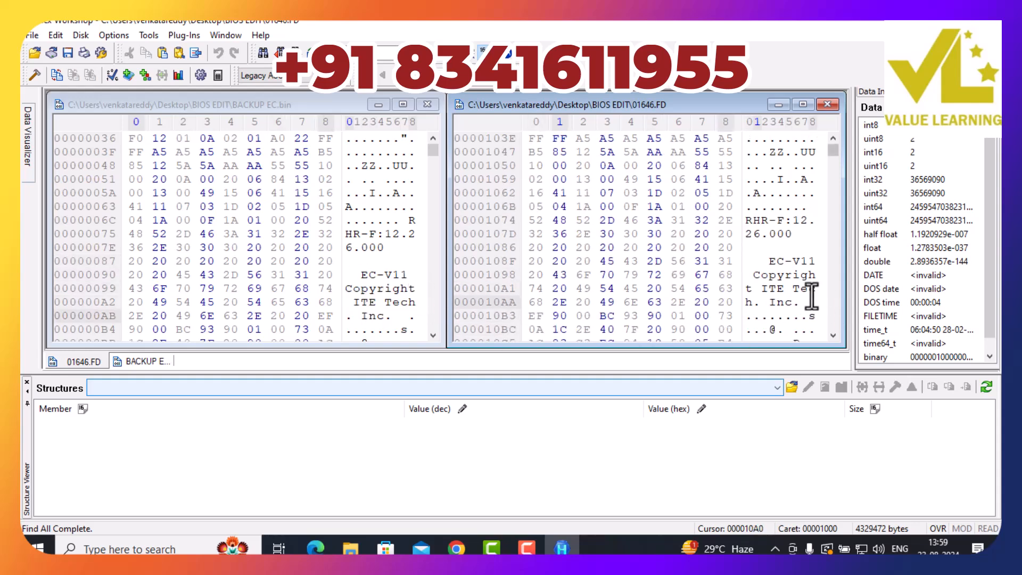
pyautogui.scroll(6, 399, 192)
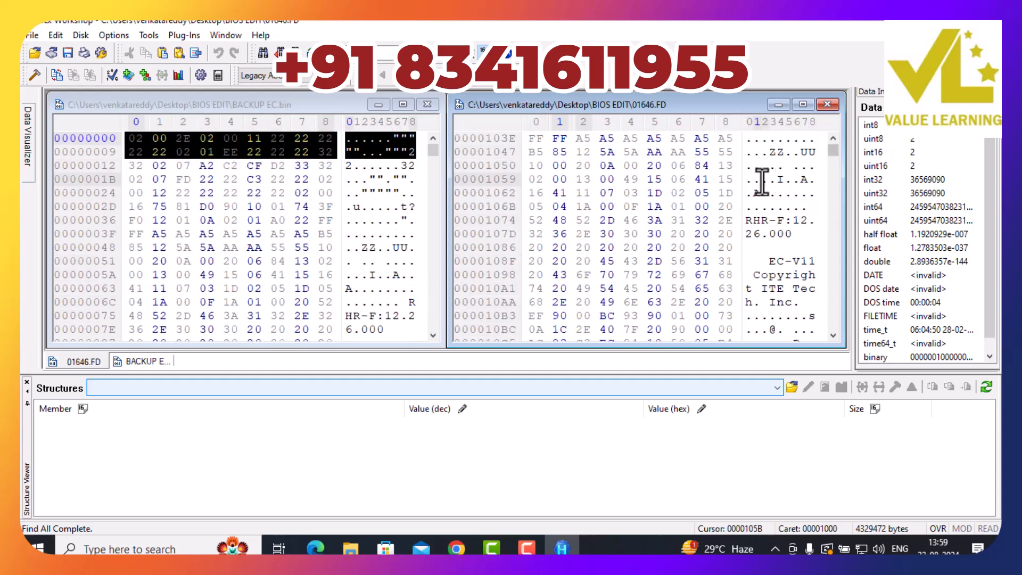
# Delete the bytes in 01646.FD from offset 00000EF1 up to the start of the matched EC block
pyautogui.hotkey('ctrl', 'v')
pyautogui.moveTo(752, 181); pyautogui.dragTo(737, 121)
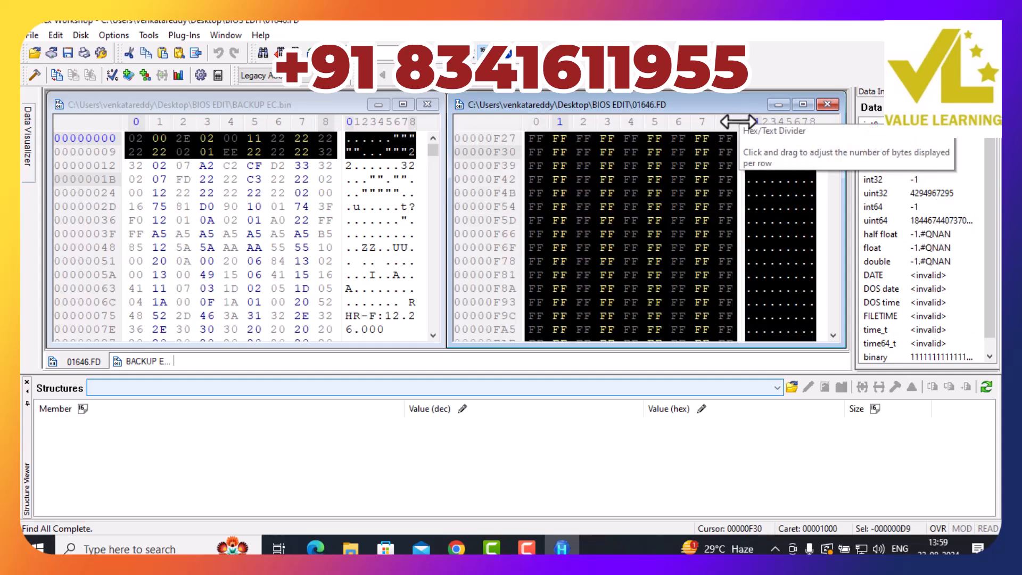
pyautogui.scroll(2, 828, 149)
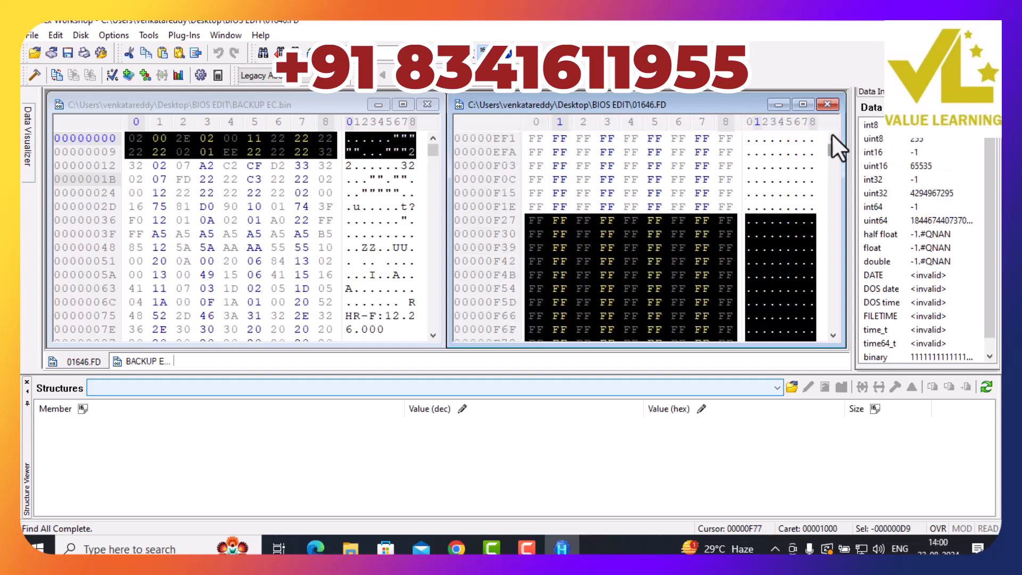
pyautogui.keyDown('shift'); pyautogui.click(744, 140); pyautogui.keyUp('shift')
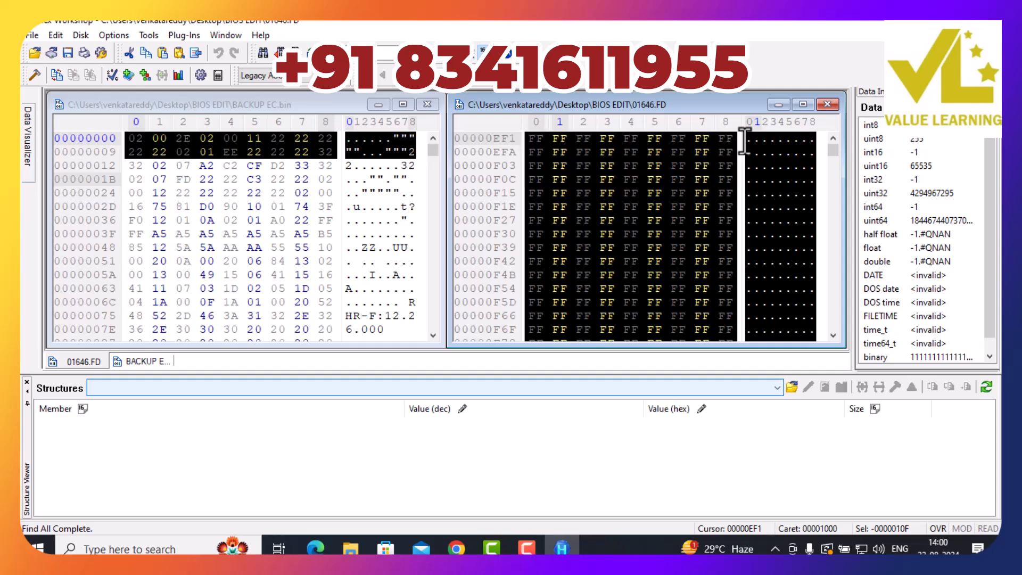
pyautogui.press('Delete')
pyautogui.press('Return')
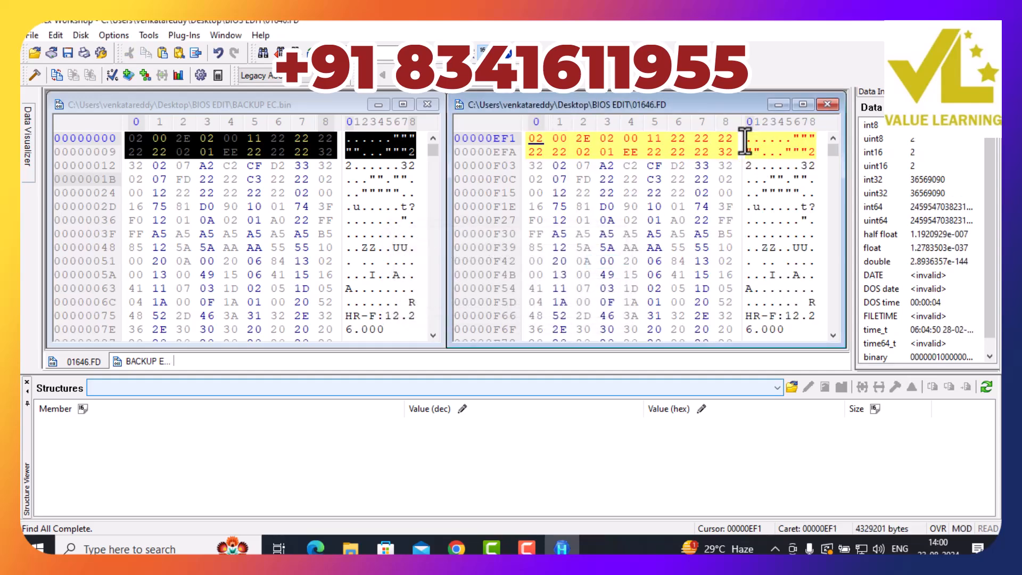
# View the closing bytes of BACKUP EC.bin and 01646.FD, and try to go to offset 0001FFFB in BACKUP EC.bin
pyautogui.click(373, 194)
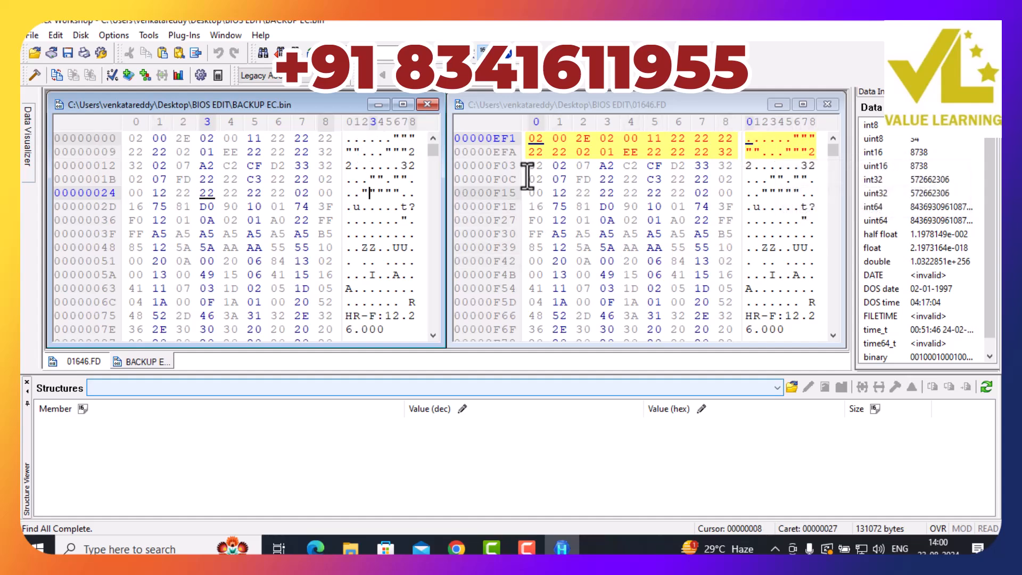
pyautogui.moveTo(433, 148); pyautogui.dragTo(442, 323)
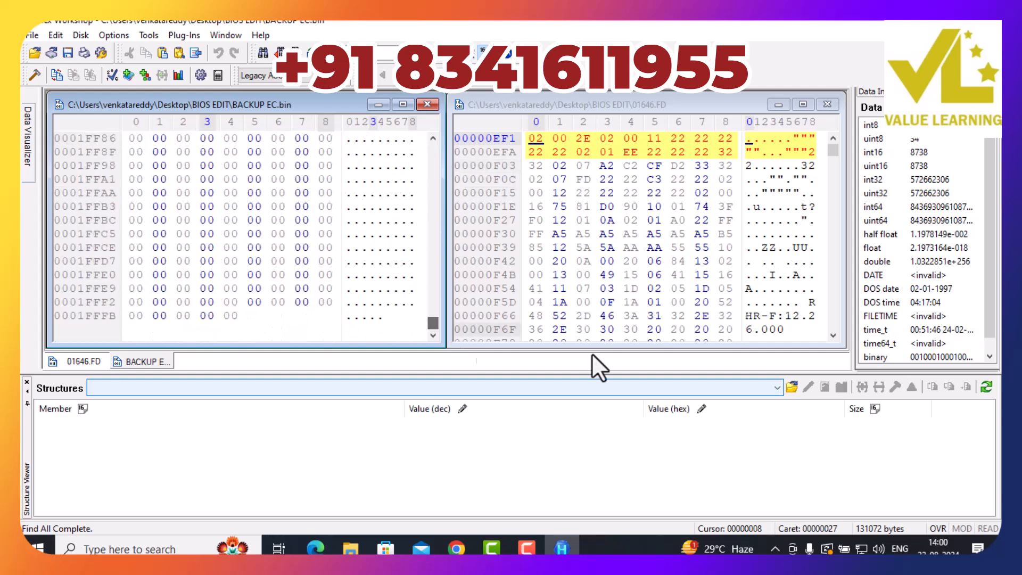
pyautogui.moveTo(838, 151); pyautogui.dragTo(835, 346)
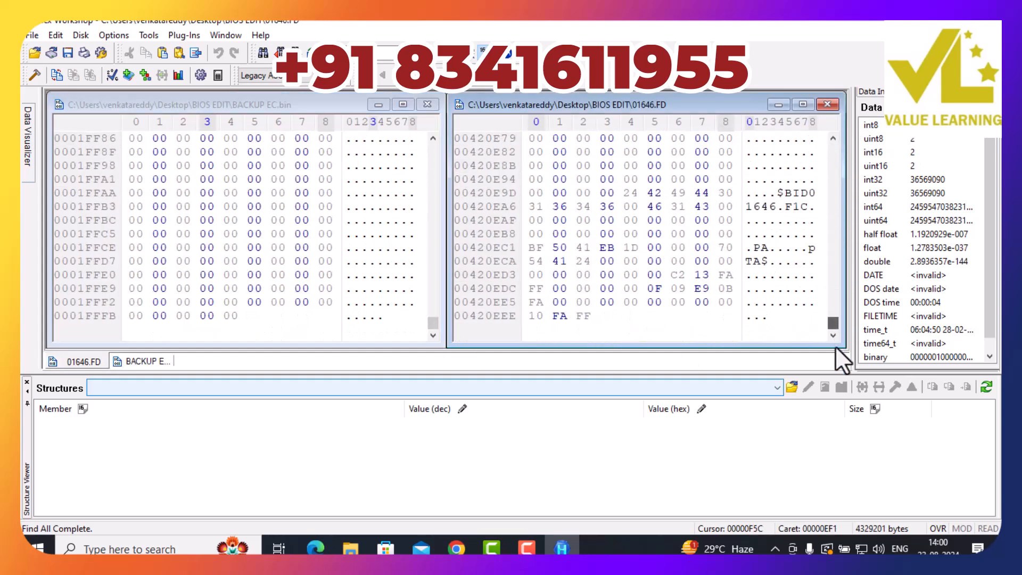
pyautogui.click(380, 320)
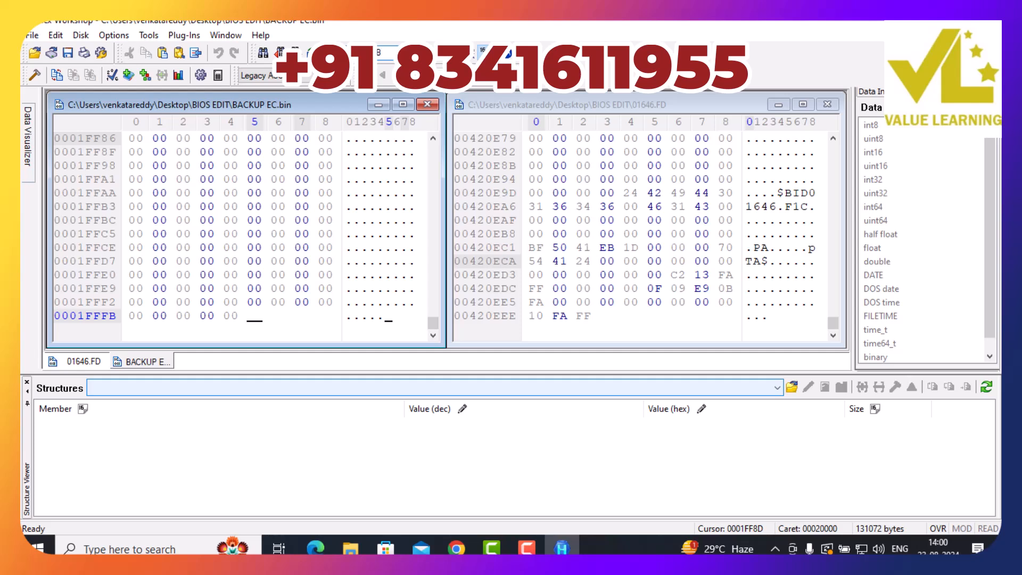
pyautogui.press('Return')
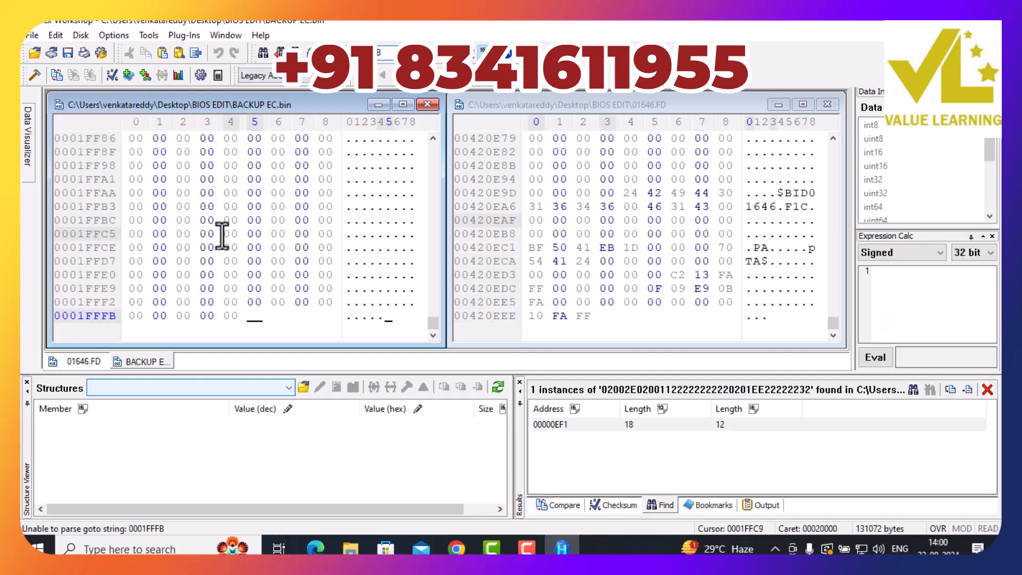
# Try to go to offset 0001FFFB in 01646.FD and dismiss the Goto dialog
pyautogui.click(630, 235)
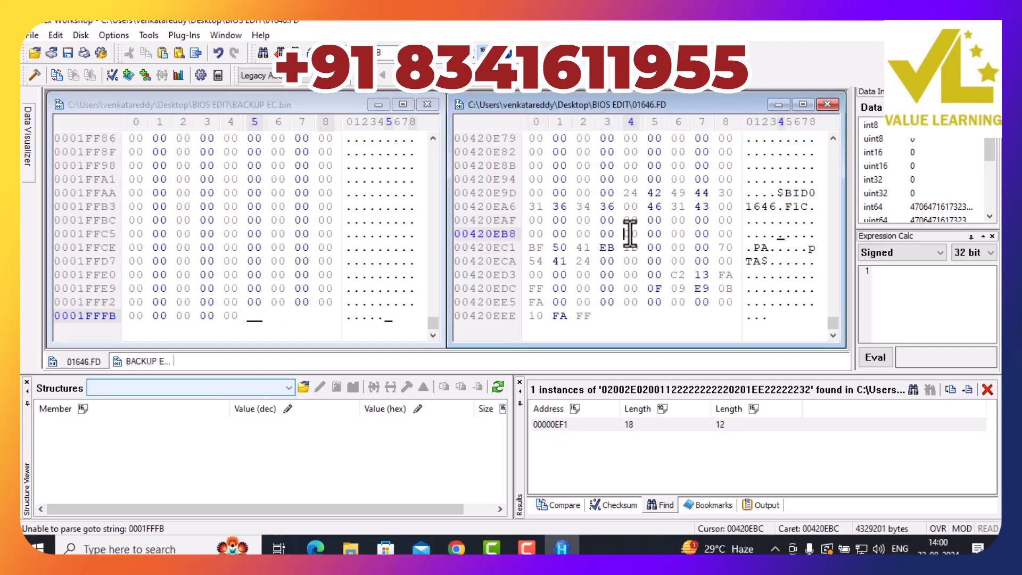
pyautogui.press('Escape')
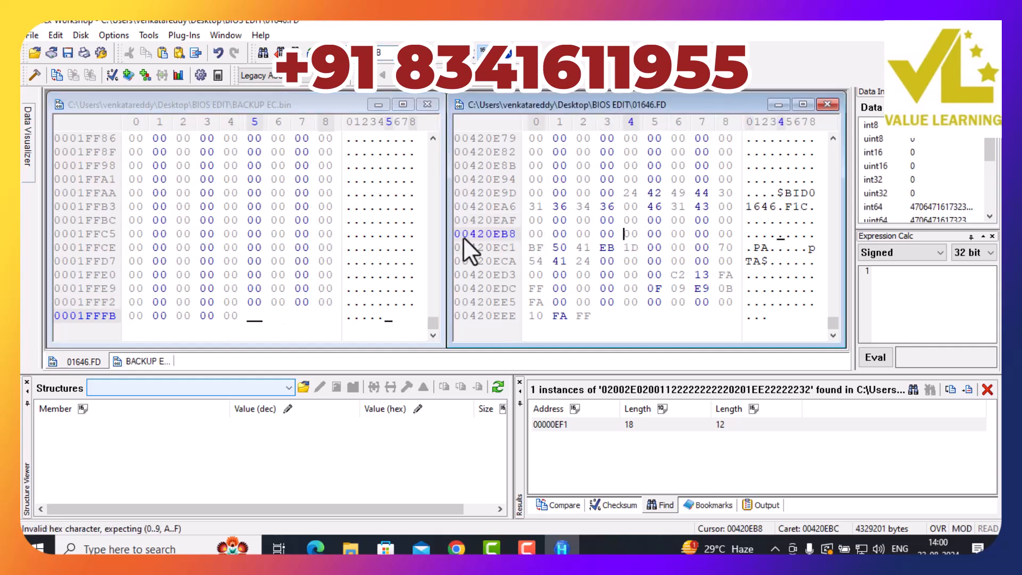
pyautogui.scroll(4, 469, 237)
pyautogui.click(563, 234)
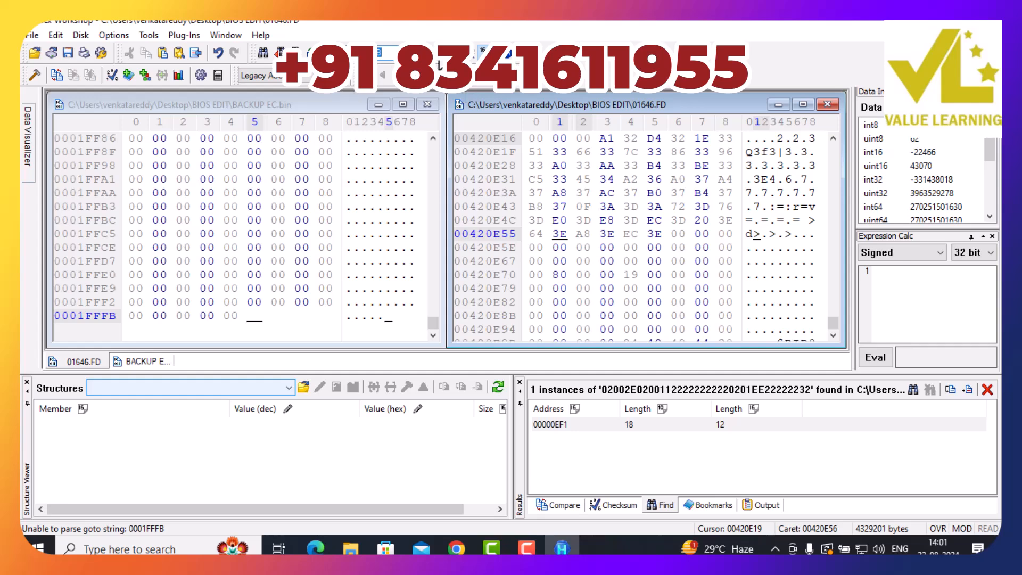
pyautogui.click(442, 64)
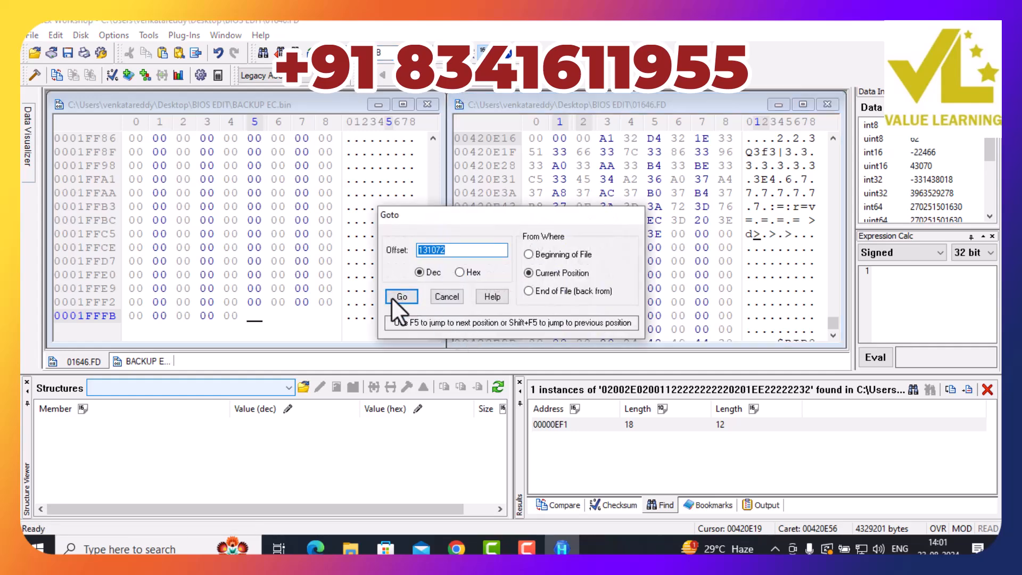
pyautogui.click(446, 297)
pyautogui.click(608, 234)
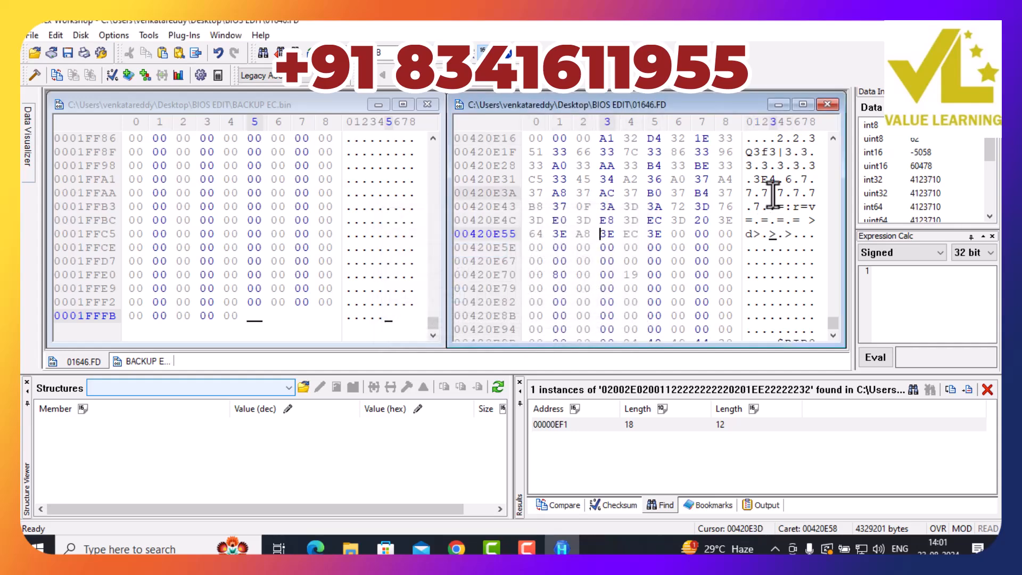
# Place the caret on the last byte of BACKUP EC.bin and look through its data inspector values
pyautogui.click(236, 318)
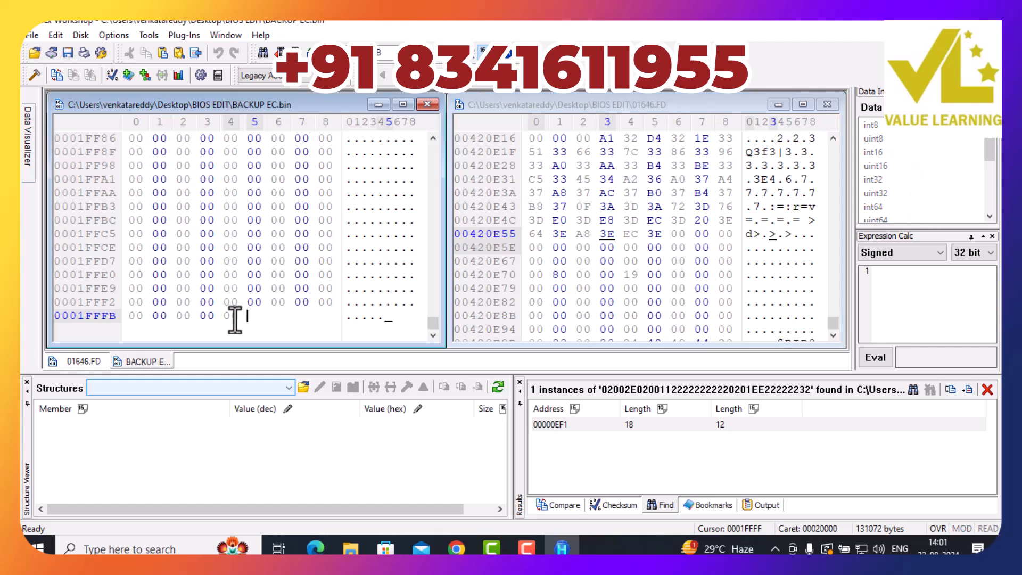
pyautogui.click(230, 317)
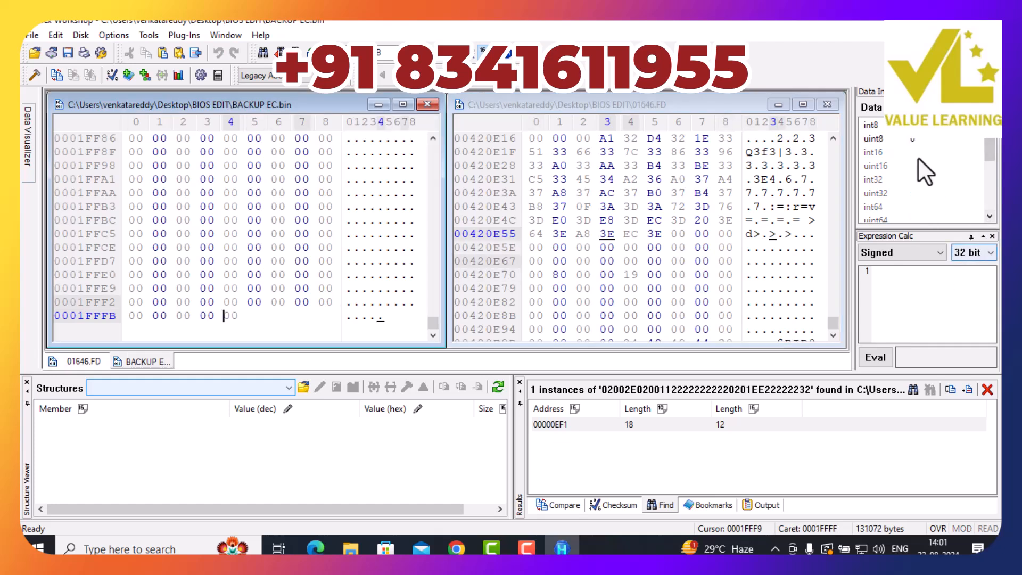
pyautogui.scroll(-3, 918, 172)
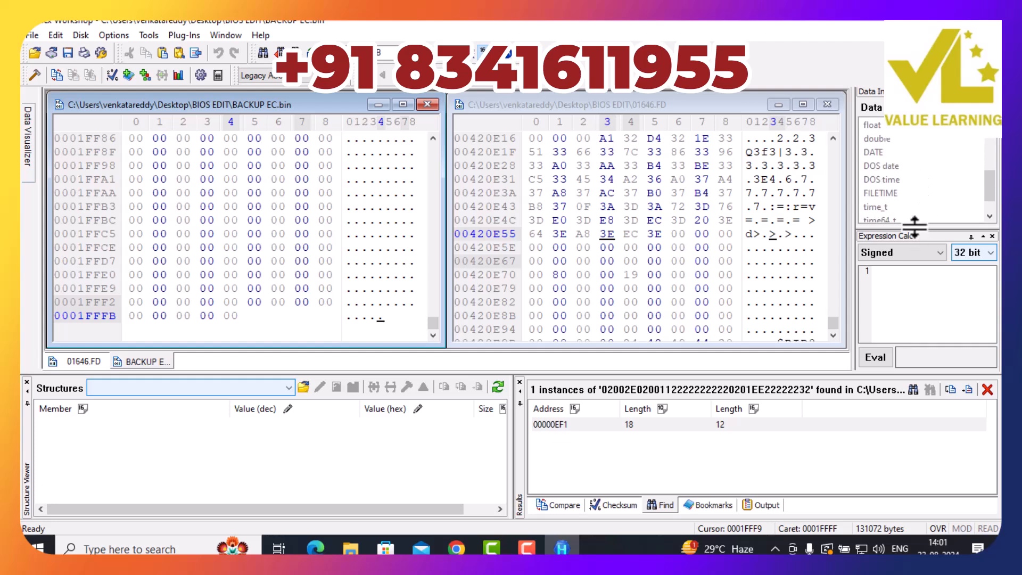
pyautogui.scroll(3, 905, 174)
pyautogui.scroll(2, 719, 202)
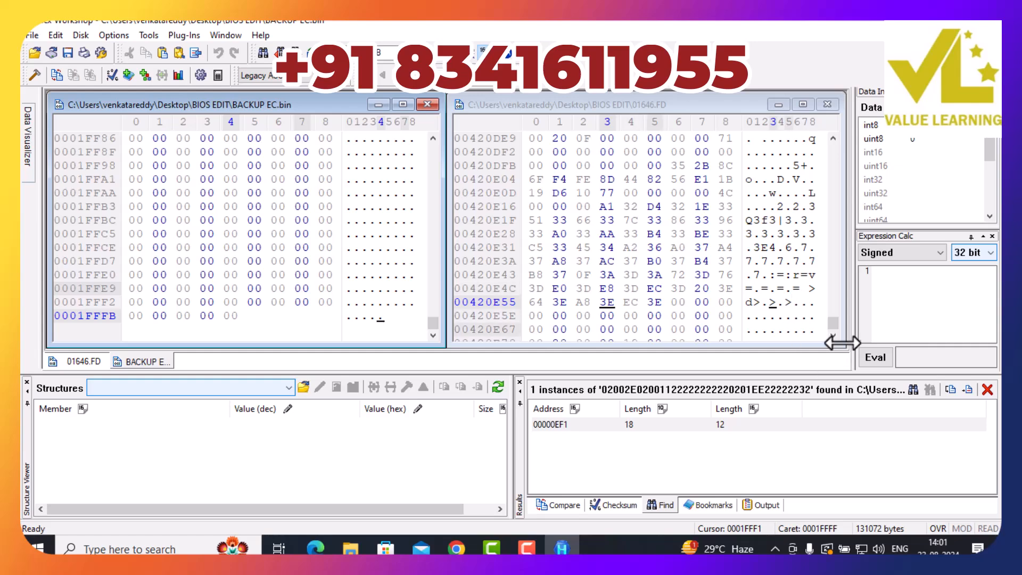
# Look through 01646.FD from around offset 001F85FA for the end position of the EC block, and return to the file's beginning
pyautogui.moveTo(833, 324); pyautogui.dragTo(849, 233)
pyautogui.scroll(-8, 513, 303)
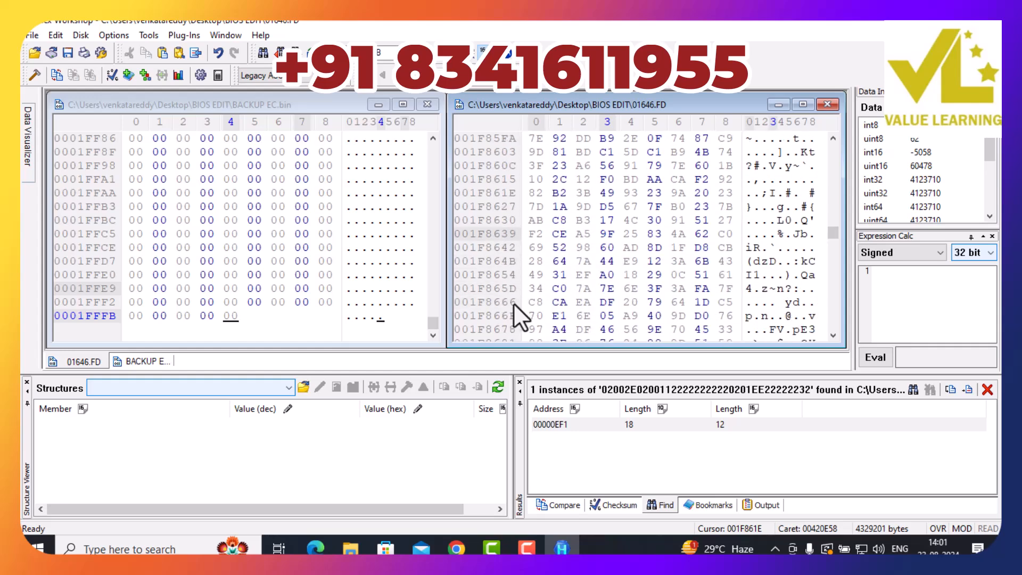
pyautogui.click(833, 335)
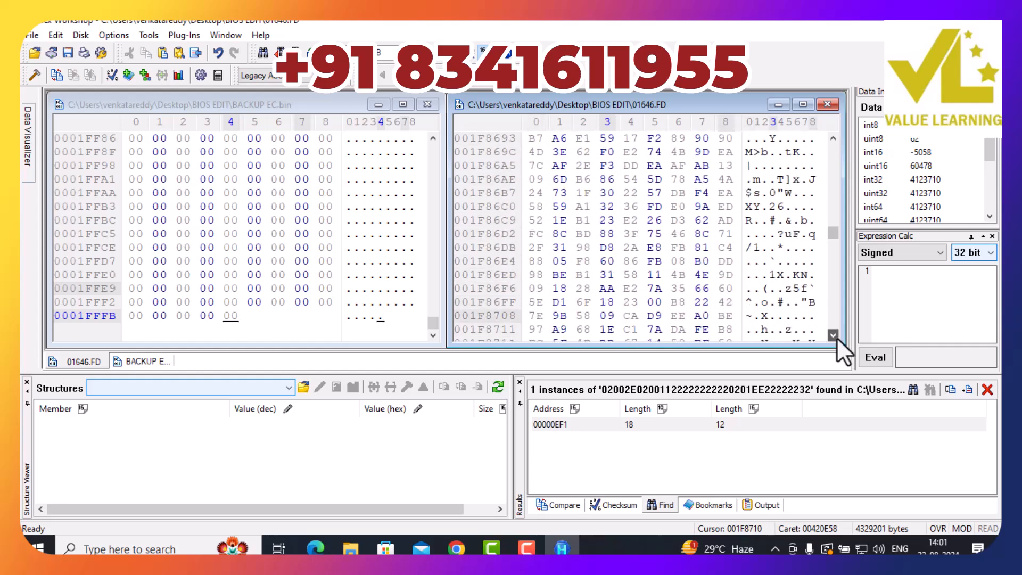
pyautogui.moveTo(836, 337); pyautogui.dragTo(836, 338)
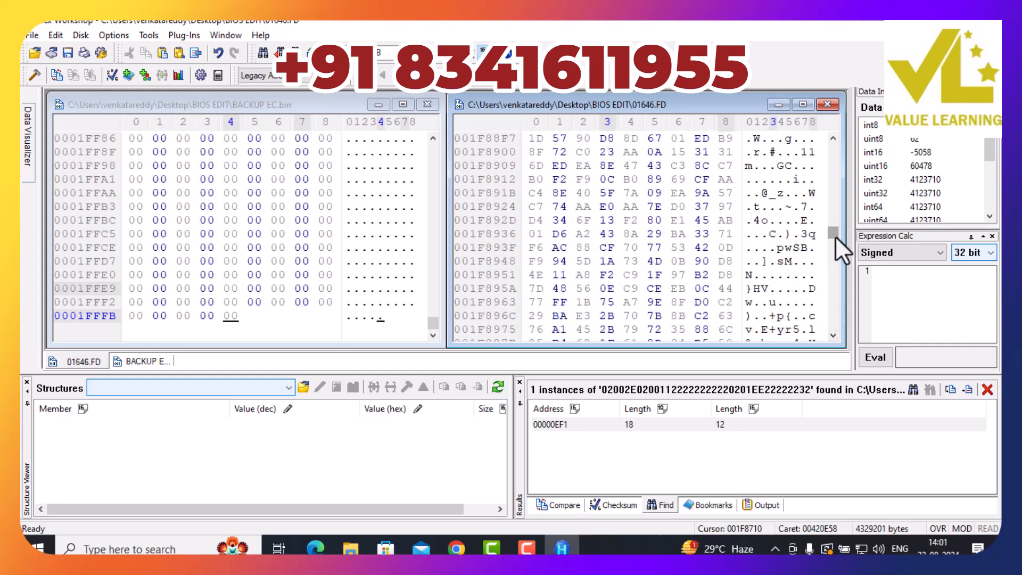
pyautogui.scroll(2, 836, 235)
pyautogui.moveTo(835, 235); pyautogui.dragTo(835, 235)
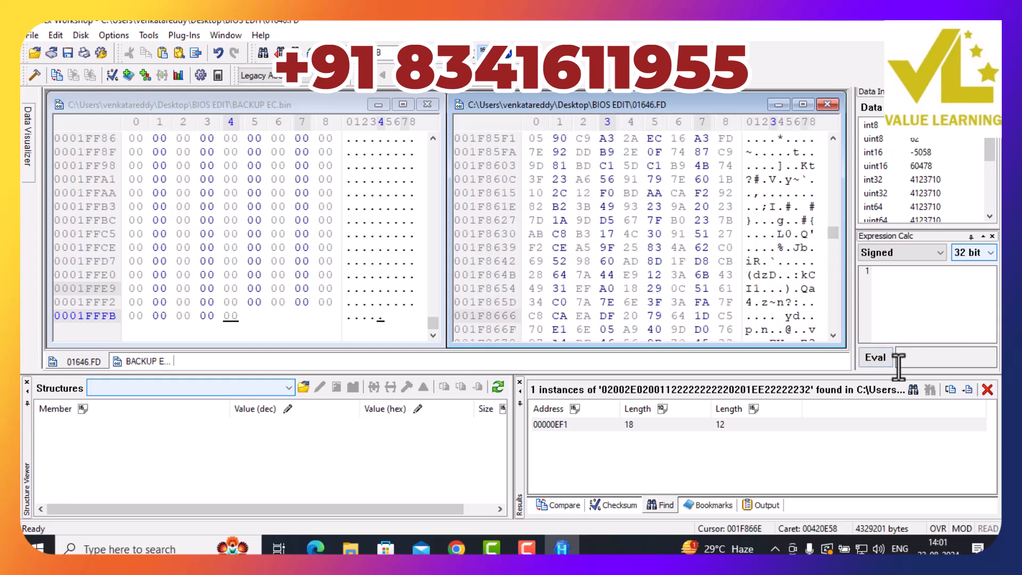
pyautogui.click(834, 334)
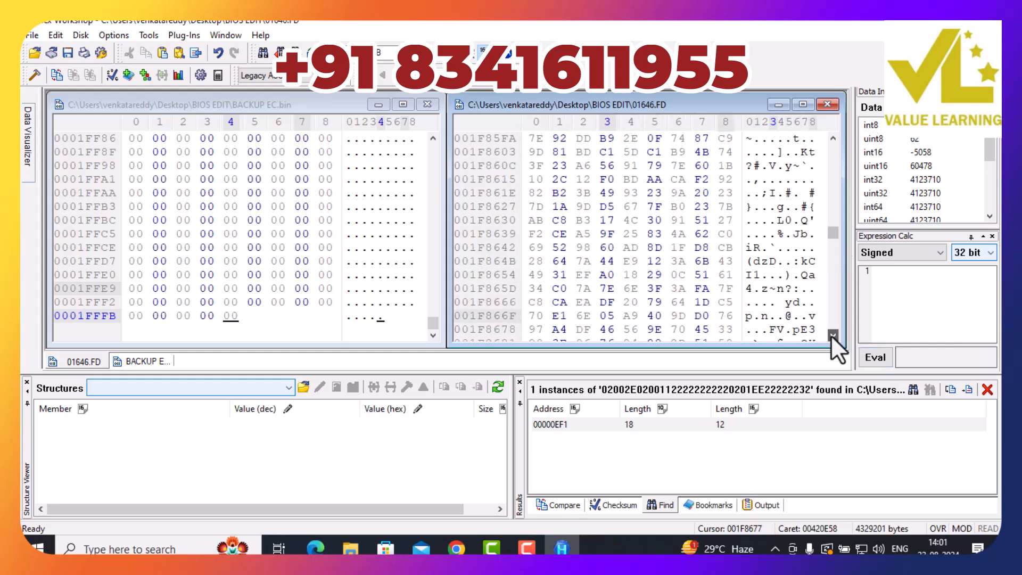
pyautogui.moveTo(833, 335); pyautogui.dragTo(836, 334)
pyautogui.moveTo(835, 334); pyautogui.dragTo(835, 334)
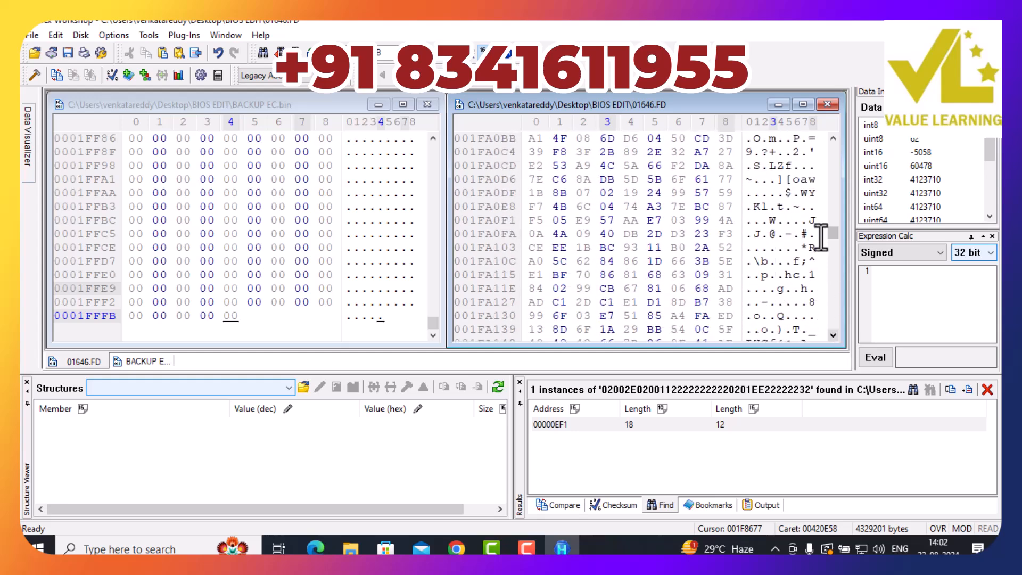
pyautogui.moveTo(836, 235)
pyautogui.mouseDown()
pyautogui.moveTo(824, 162)
pyautogui.moveTo(833, 135)
pyautogui.mouseUp()
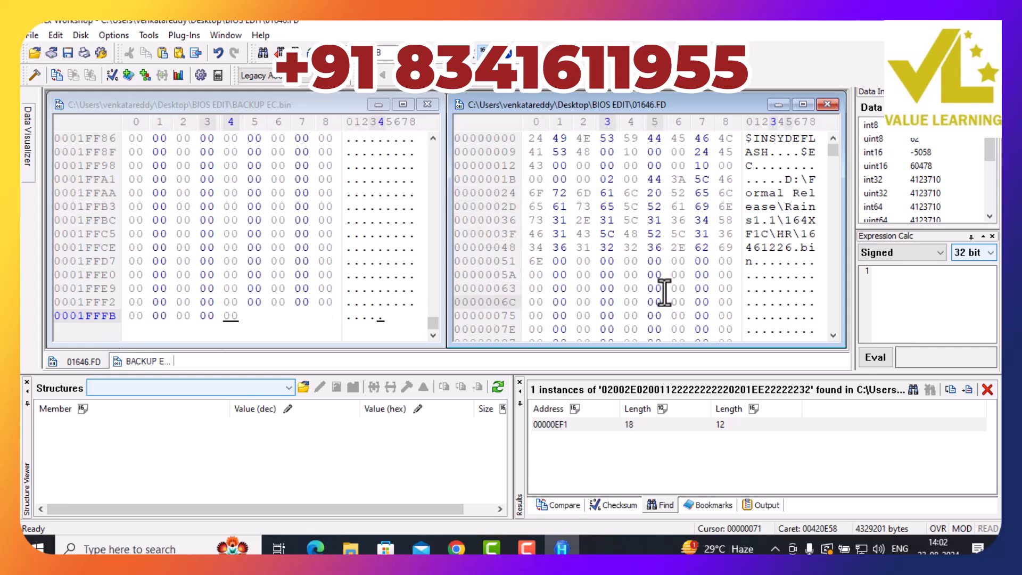
# Return BACKUP EC.bin and 01646.FD to their beginnings and compare the opening bytes of both files
pyautogui.moveTo(833, 148); pyautogui.dragTo(833, 143)
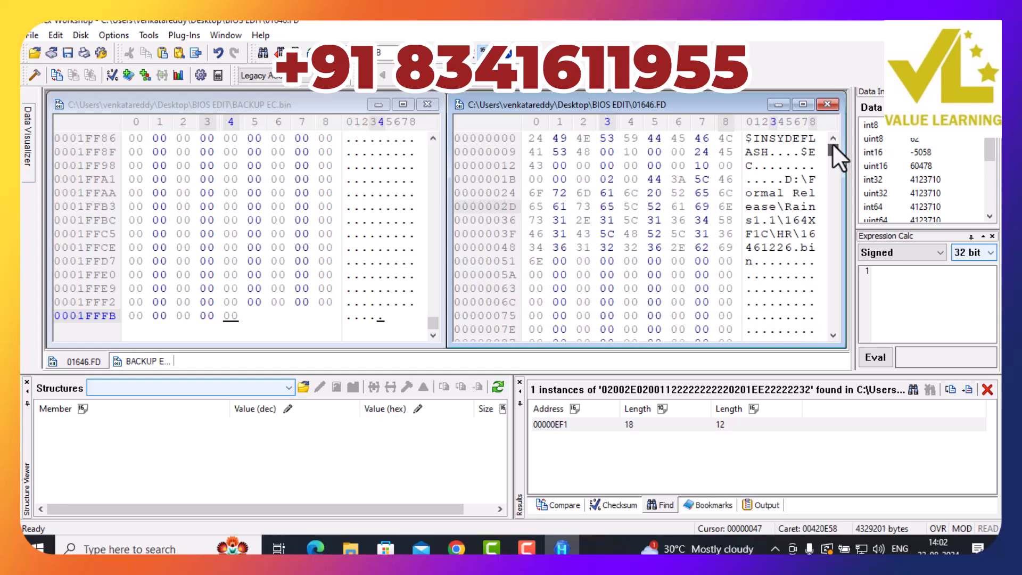
pyautogui.moveTo(432, 323); pyautogui.dragTo(437, 133)
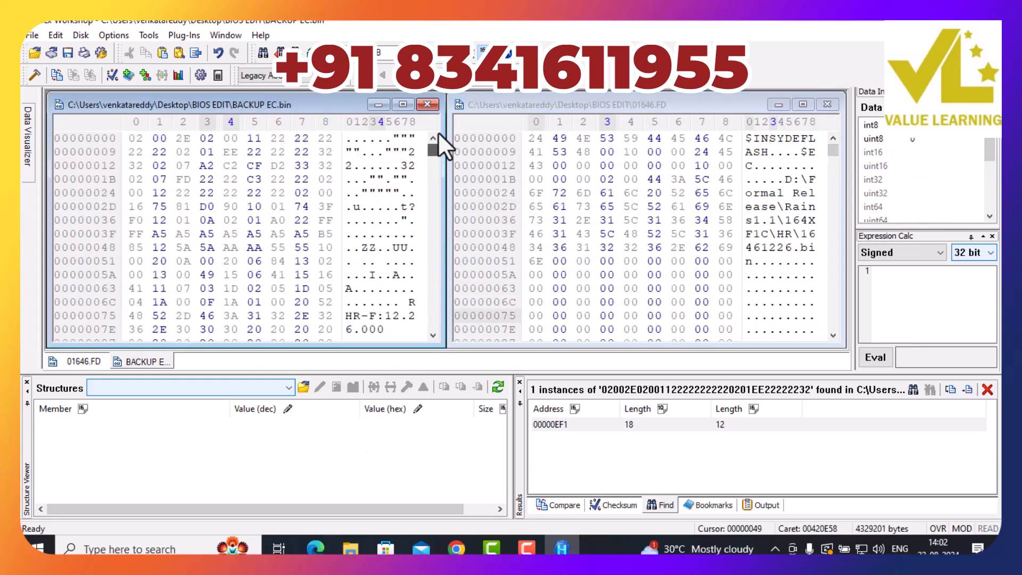
pyautogui.click(832, 153)
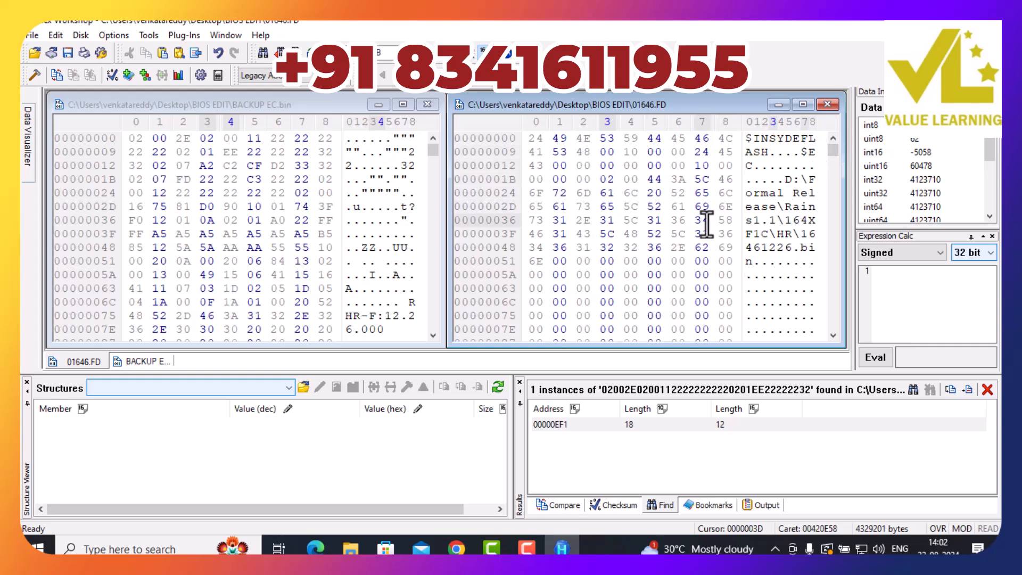
pyautogui.scroll(-2, 766, 202)
pyautogui.scroll(2, 766, 203)
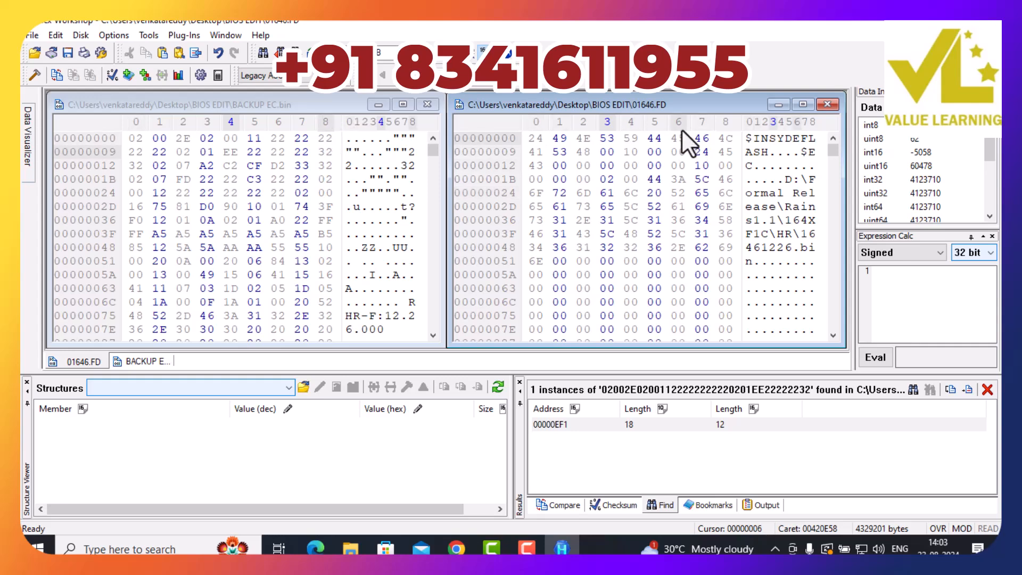
pyautogui.moveTo(832, 150); pyautogui.dragTo(826, 129)
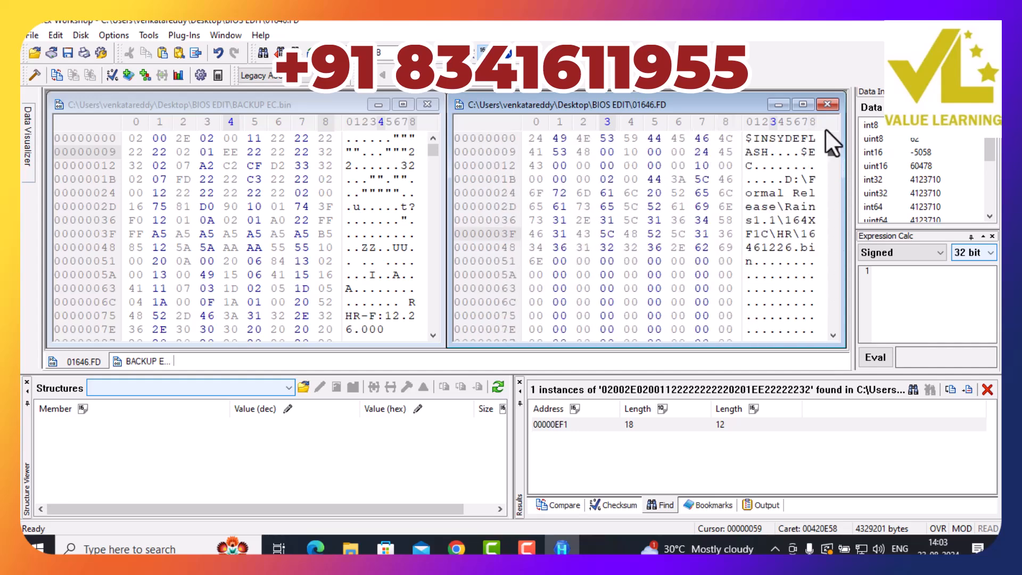
pyautogui.moveTo(345, 141); pyautogui.dragTo(419, 152)
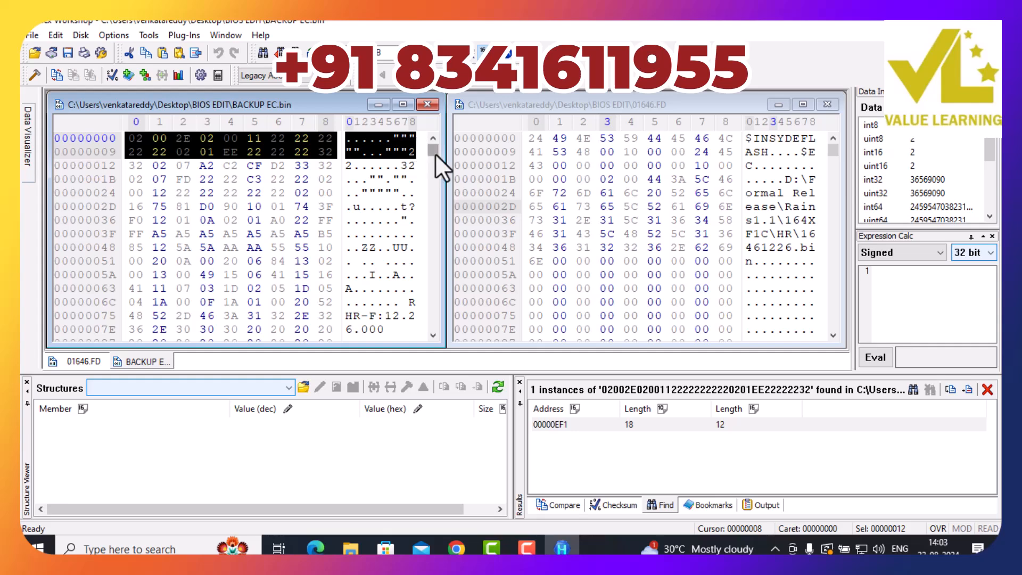
pyautogui.rightClick(268, 137)
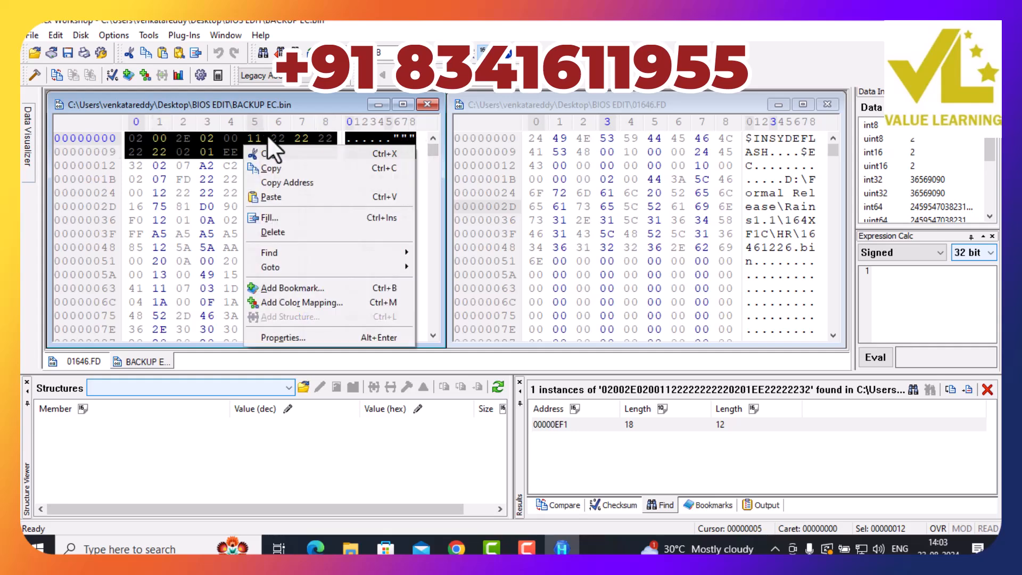
pyautogui.click(274, 171)
pyautogui.click(607, 166)
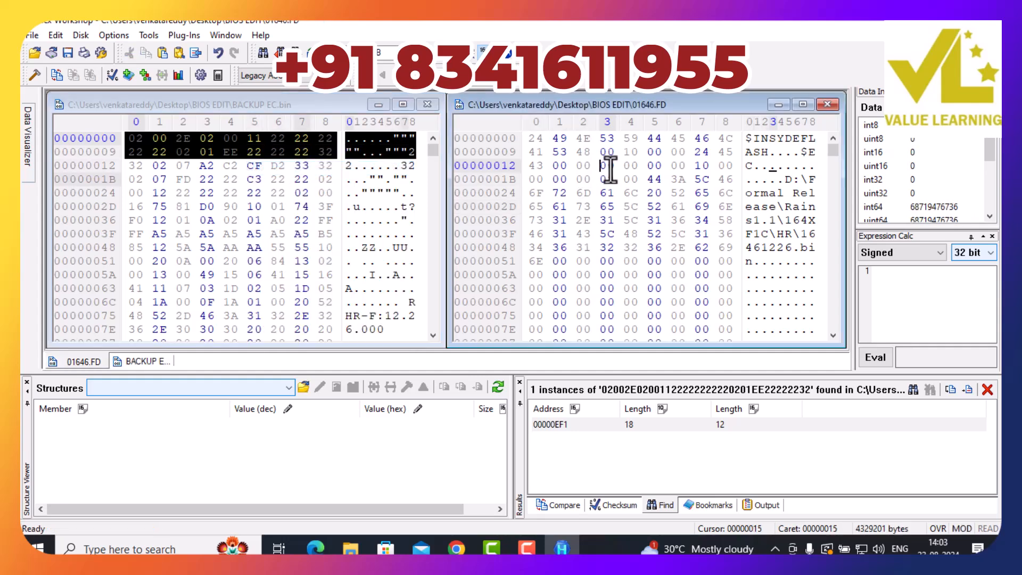
pyautogui.hotkey('ctrl', 'f')
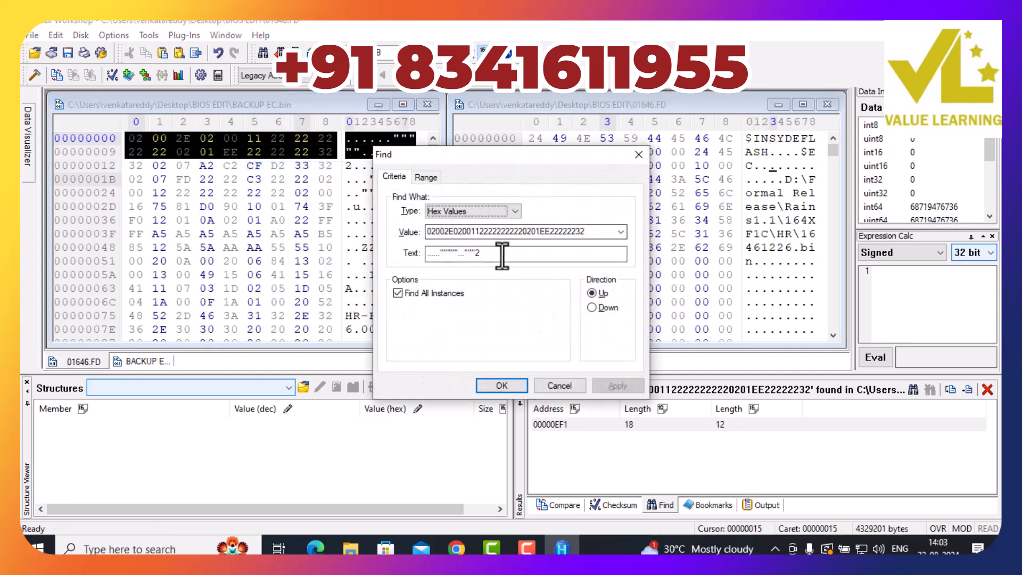
pyautogui.click(501, 385)
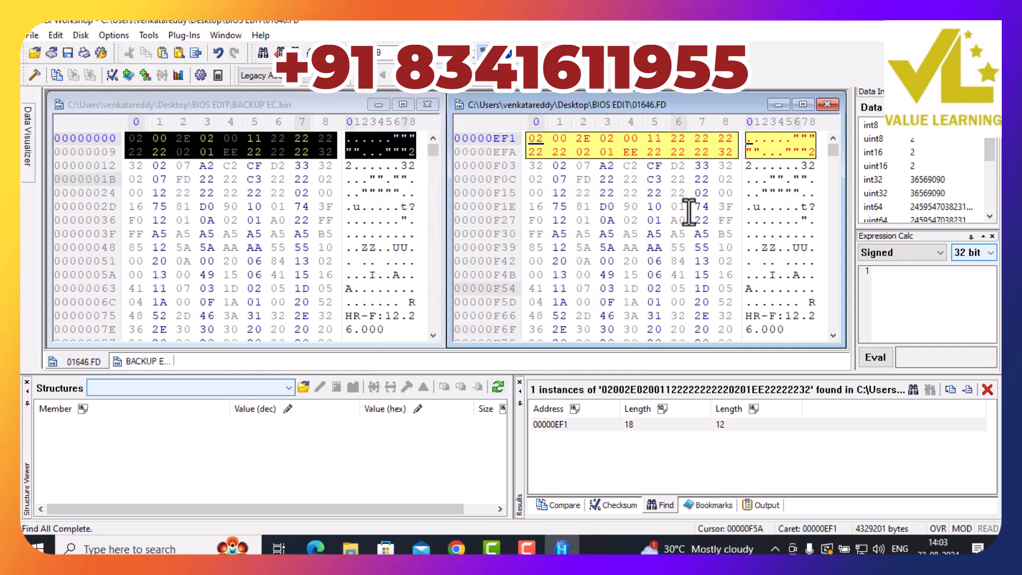
# Delete the FF padding from offset 00000DEC up to the matched EC header at 00000EF1 in 01646.FD
pyautogui.scroll(2, 737, 219)
pyautogui.scroll(1, 737, 218)
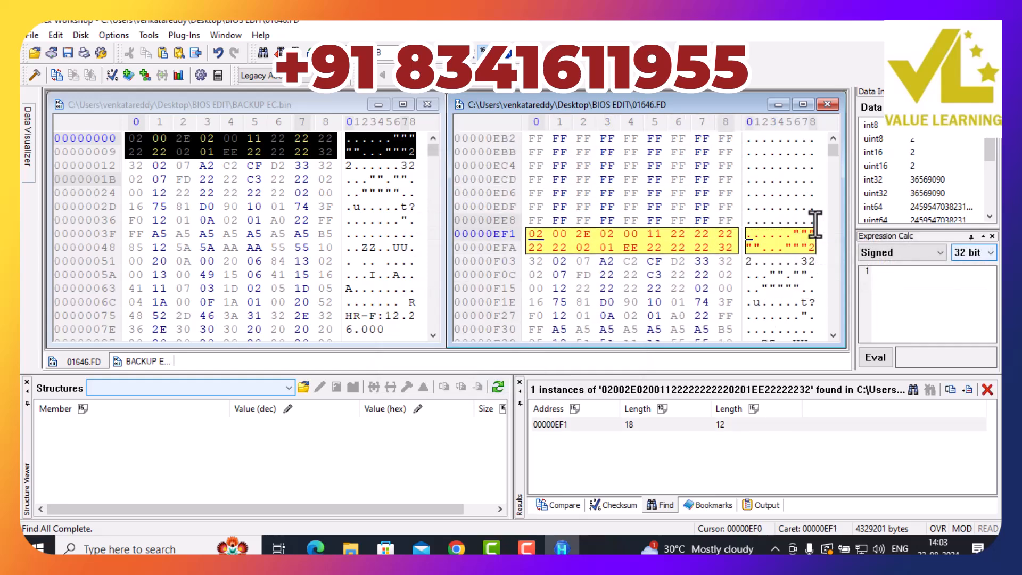
pyautogui.moveTo(812, 223); pyautogui.dragTo(828, 143)
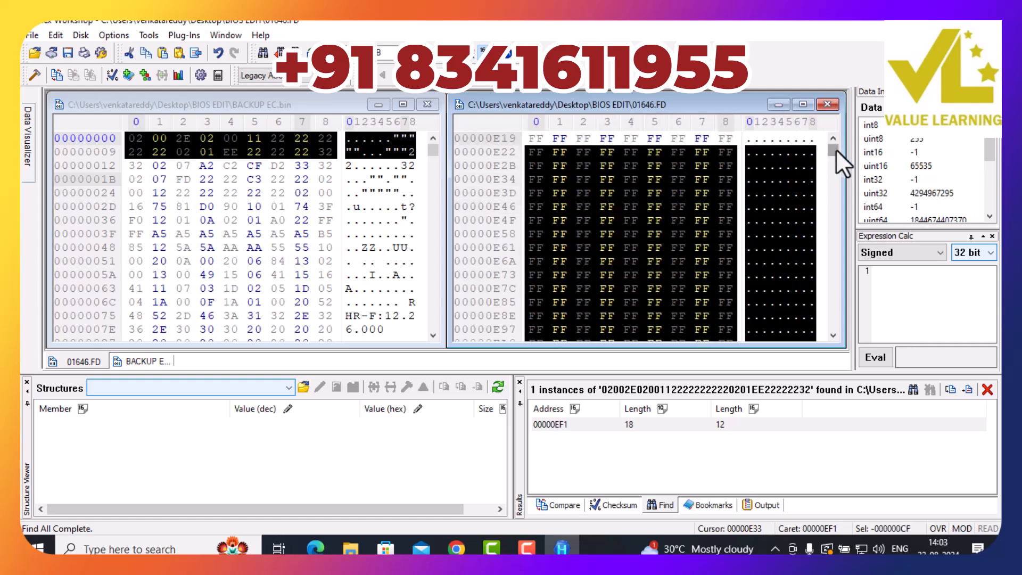
pyautogui.scroll(2, 836, 149)
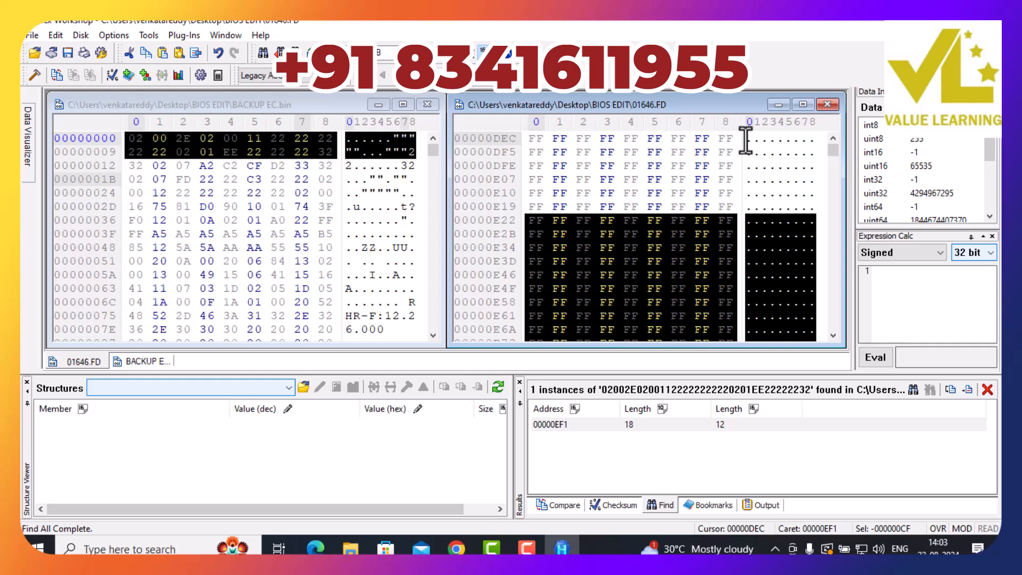
pyautogui.keyDown('shift'); pyautogui.click(745, 139); pyautogui.keyUp('shift')
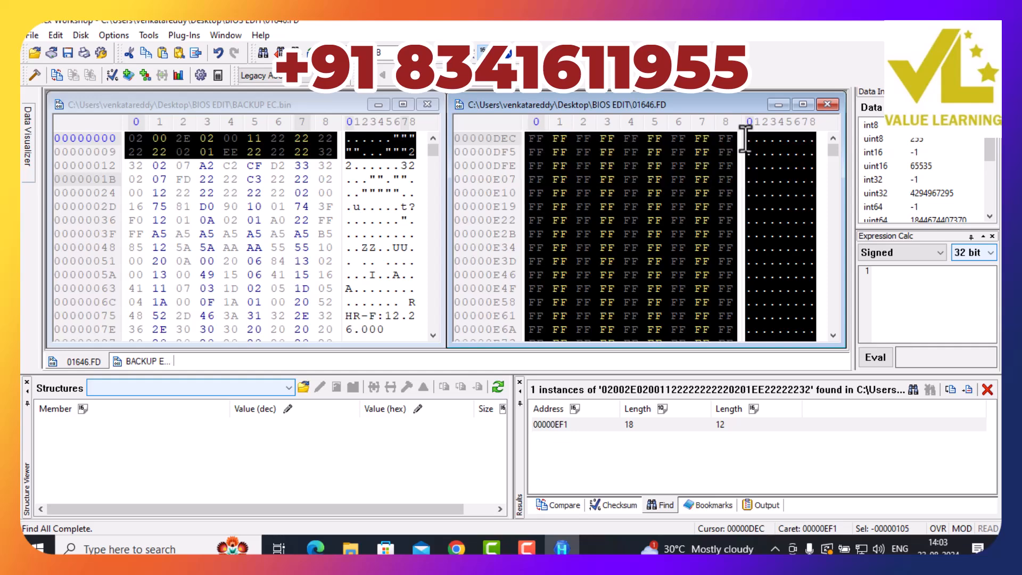
pyautogui.press('Delete')
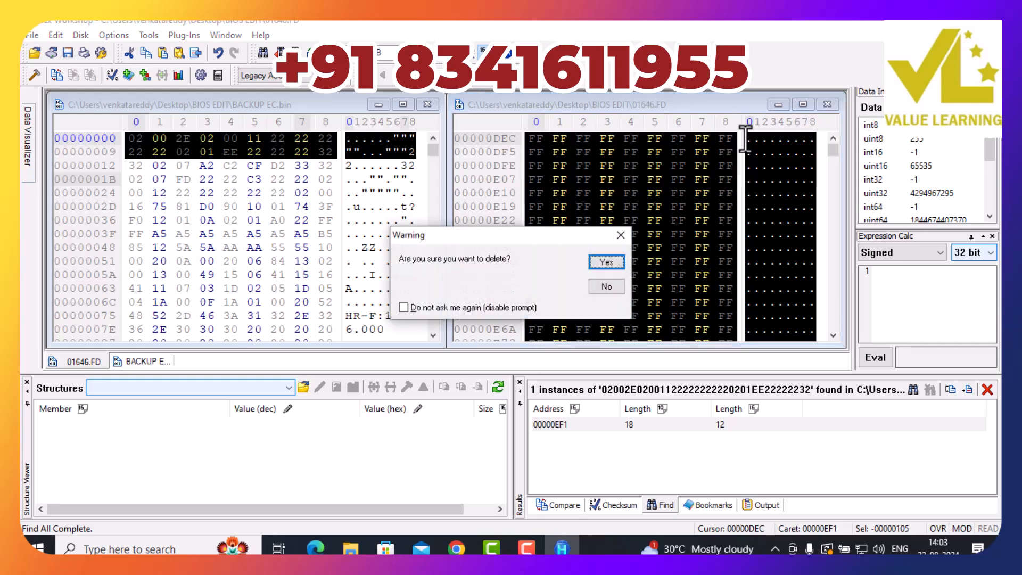
pyautogui.press('Return')
# Look through the remaining FF padding ahead of the EC header in 01646.FD
pyautogui.click(369, 206)
pyautogui.click(719, 207)
pyautogui.scroll(-1, 350, 228)
pyautogui.scroll(-1, 647, 234)
pyautogui.scroll(6, 647, 235)
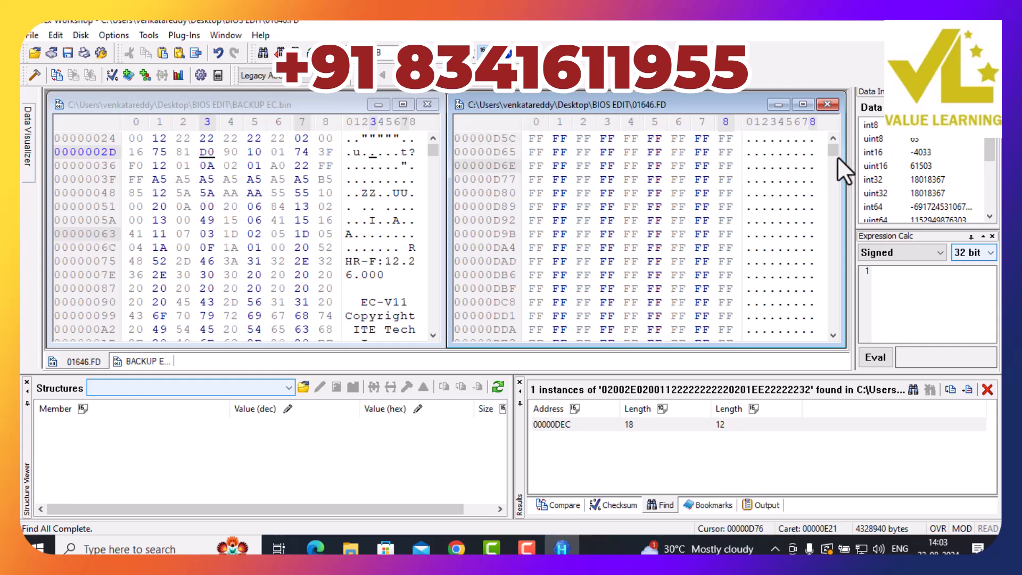
pyautogui.scroll(5, 832, 139)
pyautogui.scroll(-1, 445, 221)
pyautogui.scroll(-1, 443, 218)
pyautogui.scroll(-3, 805, 212)
pyautogui.scroll(-4, 781, 213)
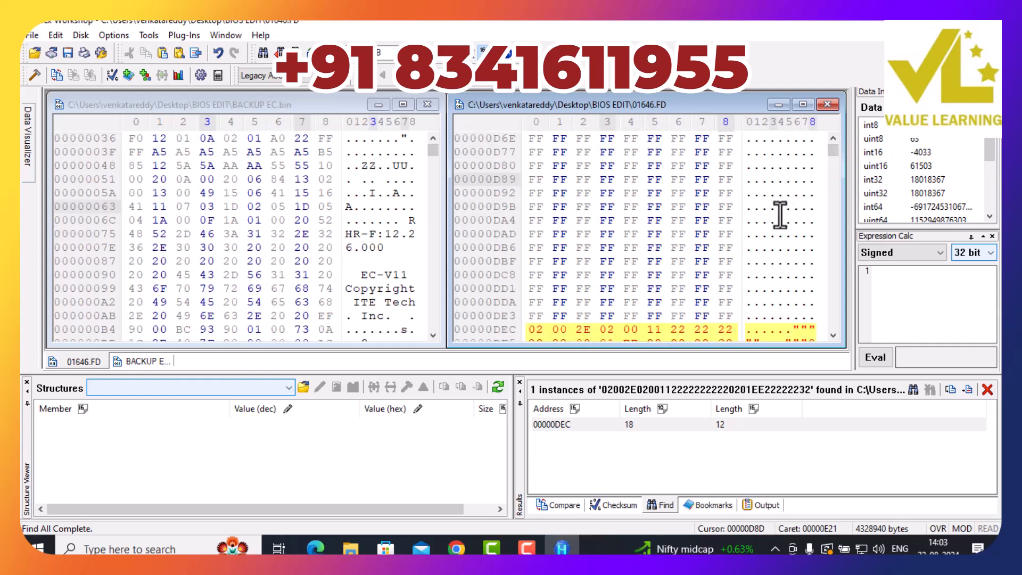
# Delete the FF padding from offset 00000D65 up to the EC header at 00000DEC in 01646.FD
pyautogui.click(809, 219)
pyautogui.moveTo(804, 216); pyautogui.dragTo(748, 145)
pyautogui.press('Right')
pyautogui.hotkey('shift', 'Right')
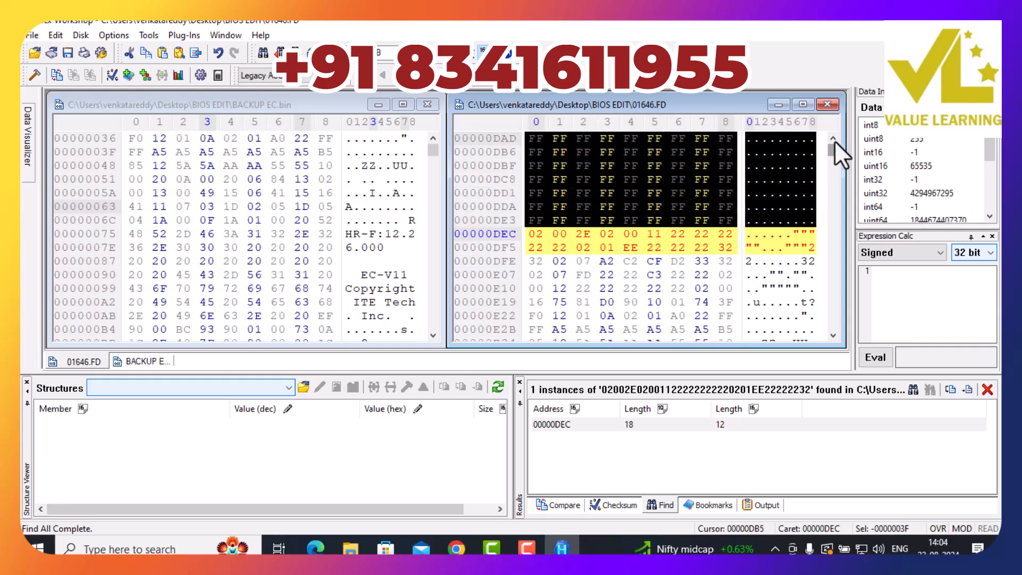
pyautogui.scroll(3, 835, 144)
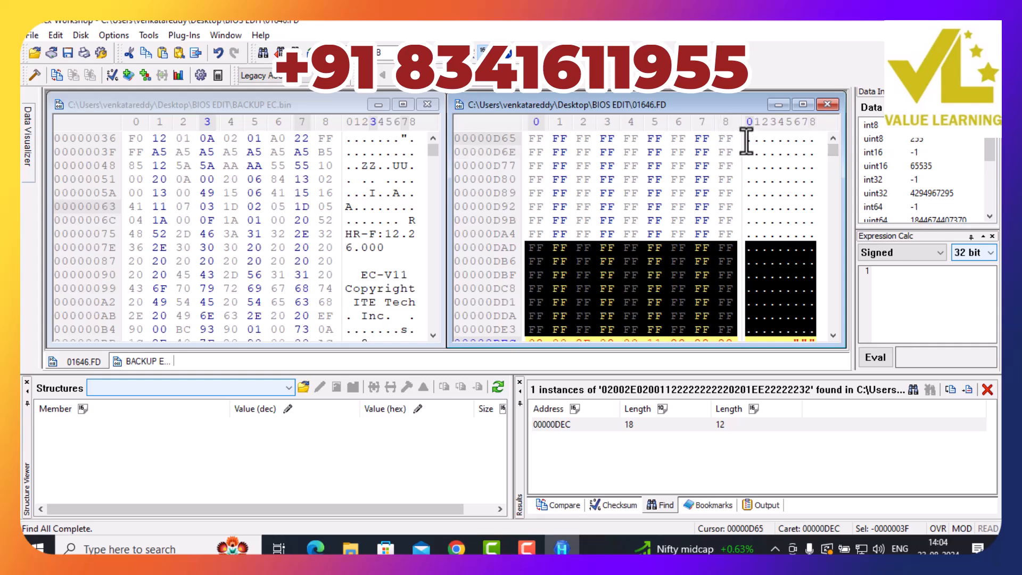
pyautogui.keyDown('shift'); pyautogui.click(747, 140); pyautogui.keyUp('shift')
pyautogui.rightClick(772, 199)
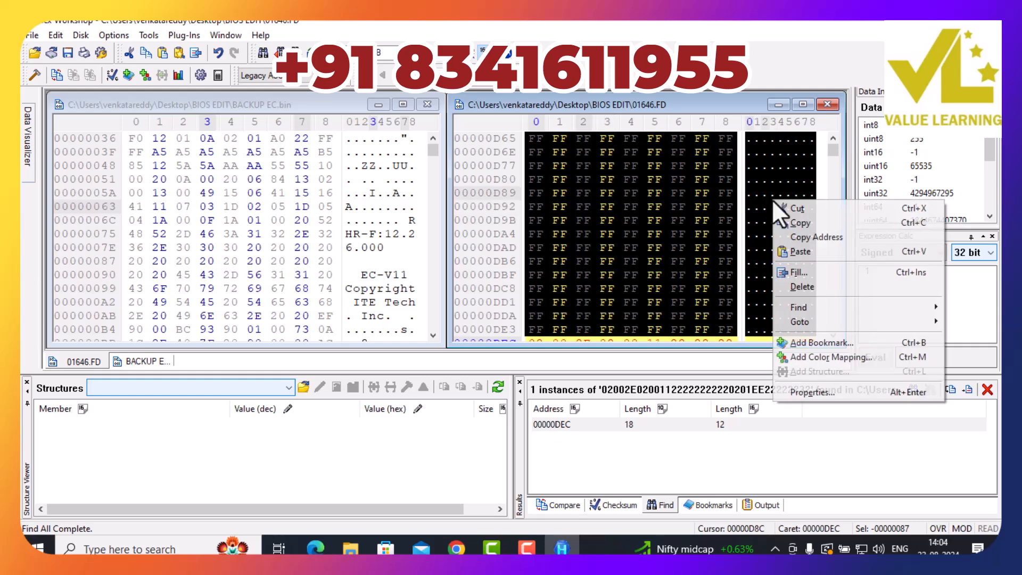
pyautogui.click(805, 286)
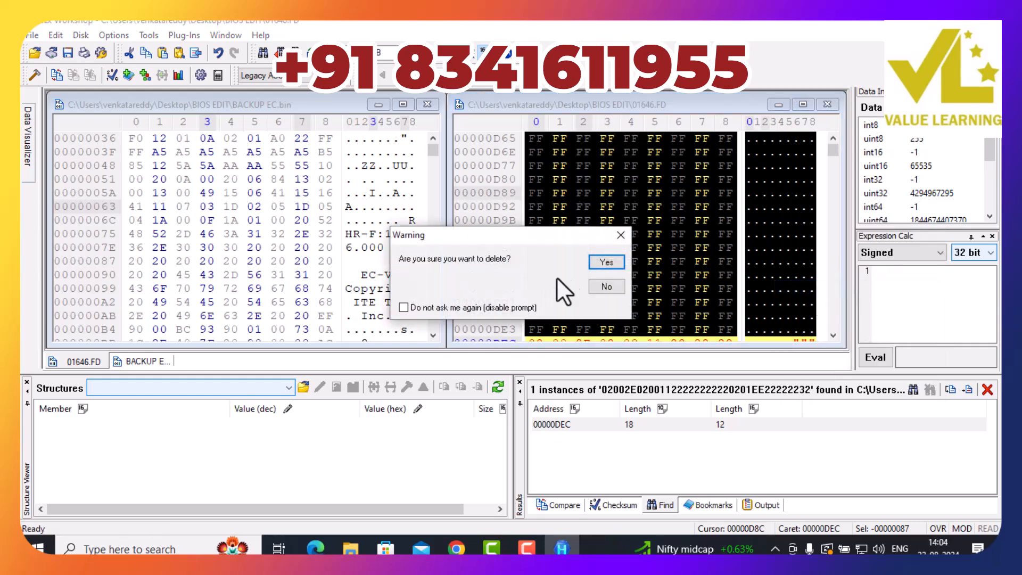
pyautogui.click(607, 262)
# Compare the highlighted EC header region in 01646.FD with the opening bytes of BACKUP EC.bin
pyautogui.scroll(2, 730, 213)
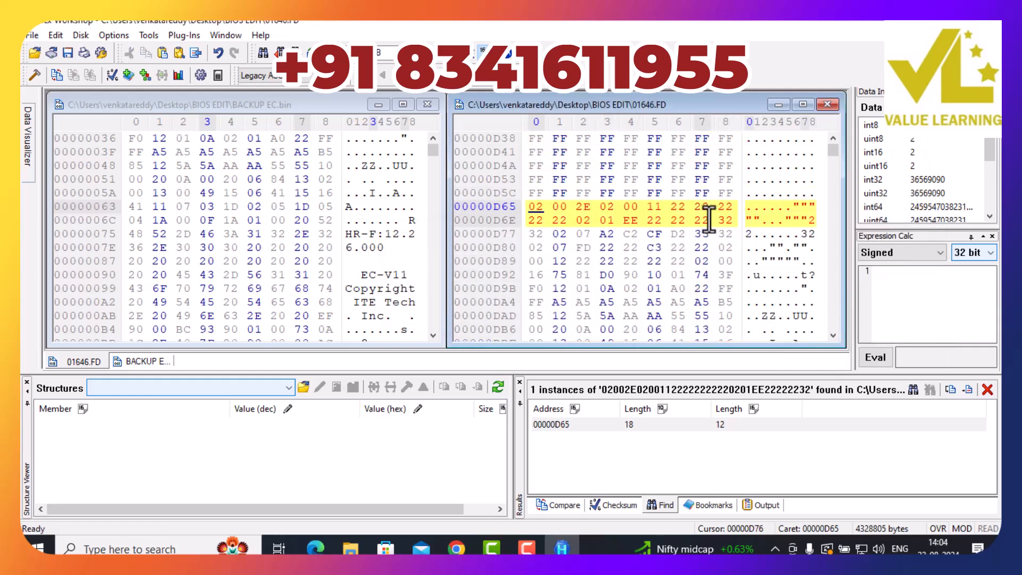
pyautogui.scroll(4, 781, 231)
pyautogui.scroll(-3, 781, 232)
pyautogui.scroll(-2, 781, 232)
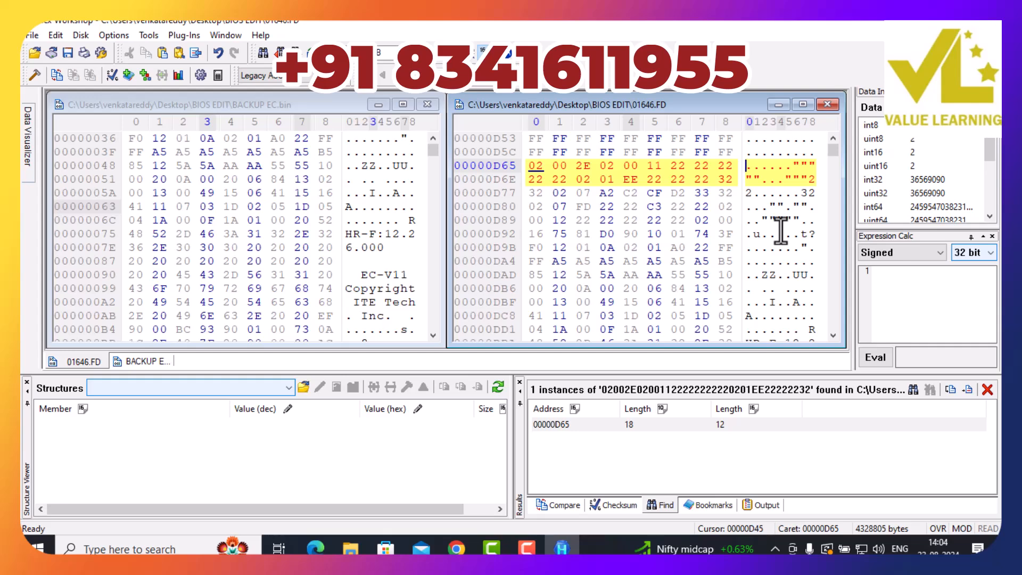
pyautogui.scroll(2, 301, 228)
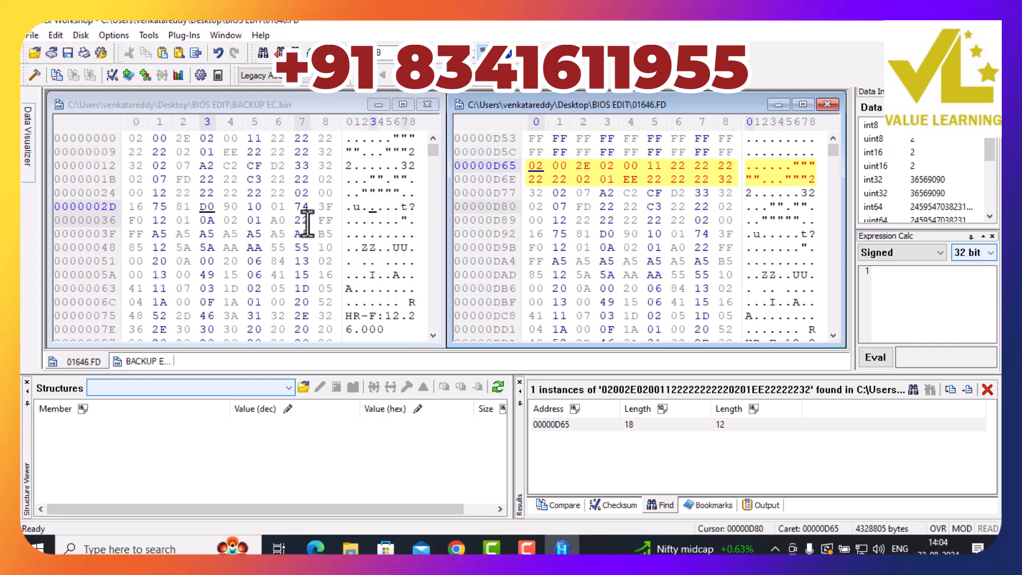
pyautogui.moveTo(434, 152)
pyautogui.mouseDown()
pyautogui.moveTo(435, 343)
pyautogui.moveTo(439, 141)
pyautogui.mouseUp()
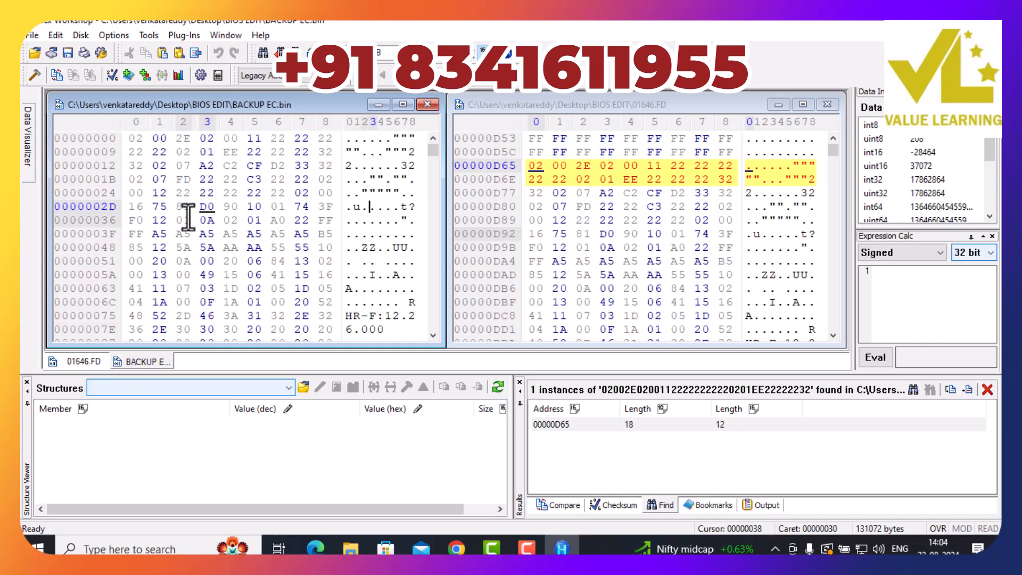
pyautogui.click(604, 209)
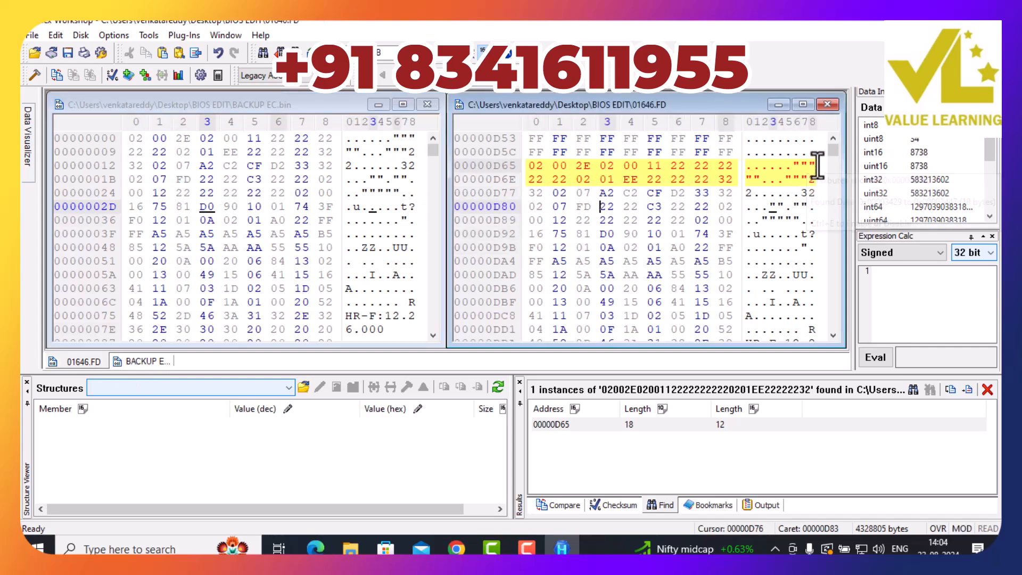
# Delete the FF padding from offset 00000C60 up to the EC header at 00000D65 in 01646.FD
pyautogui.moveTo(815, 157); pyautogui.dragTo(743, 129)
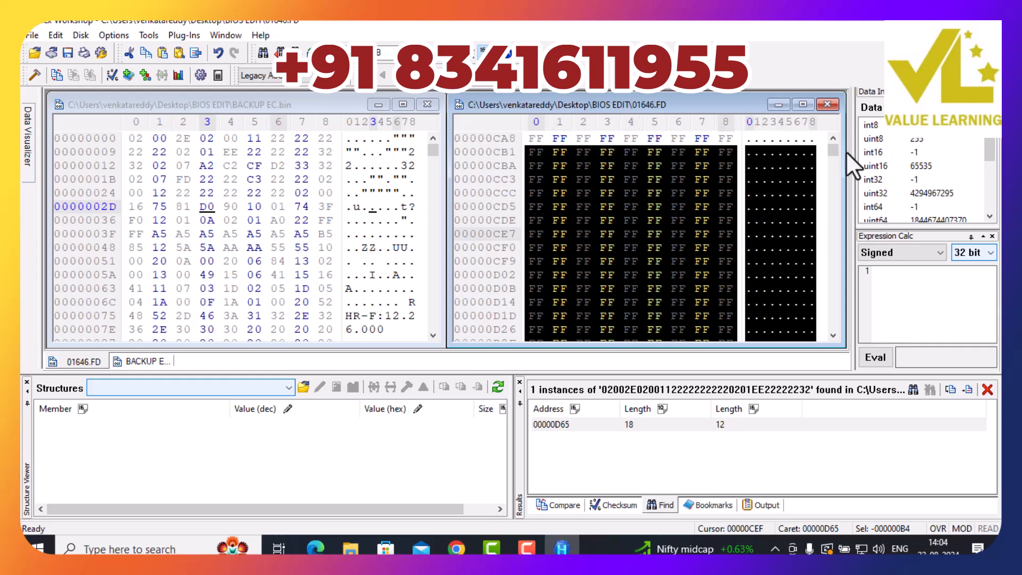
pyautogui.moveTo(831, 147); pyautogui.dragTo(831, 137)
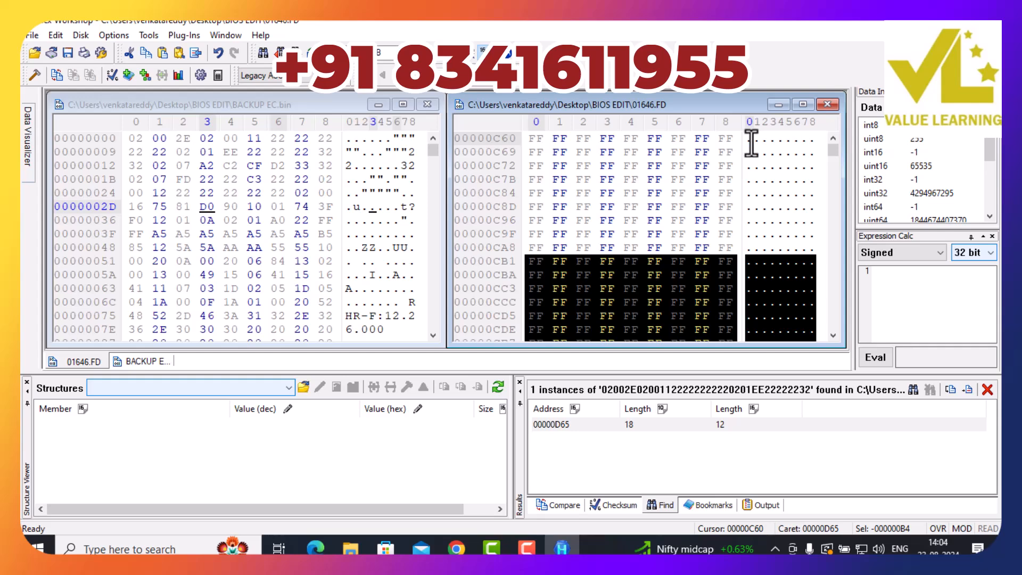
pyautogui.keyDown('shift'); pyautogui.click(748, 140); pyautogui.keyUp('shift')
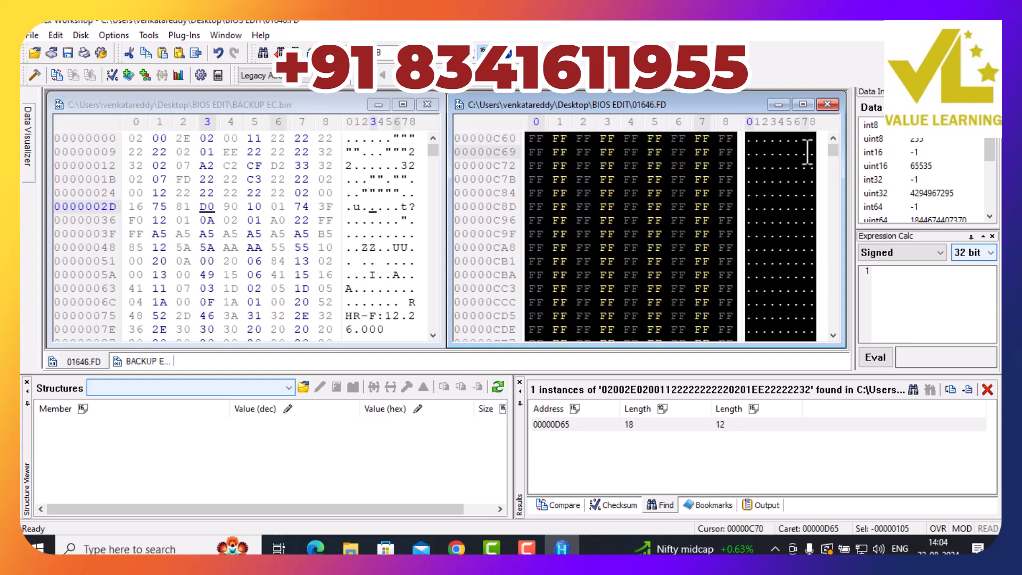
pyautogui.press('Delete')
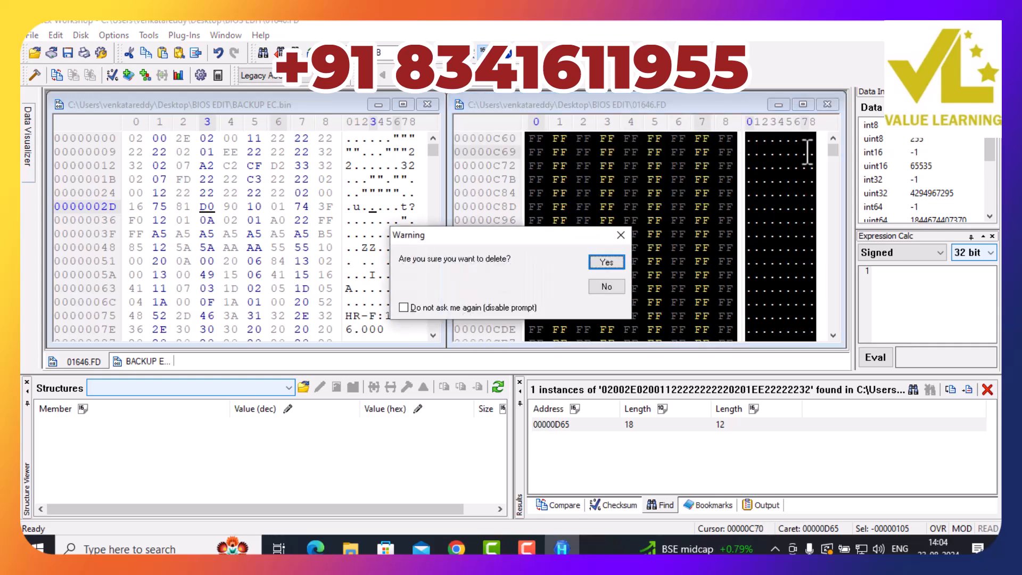
pyautogui.click(596, 260)
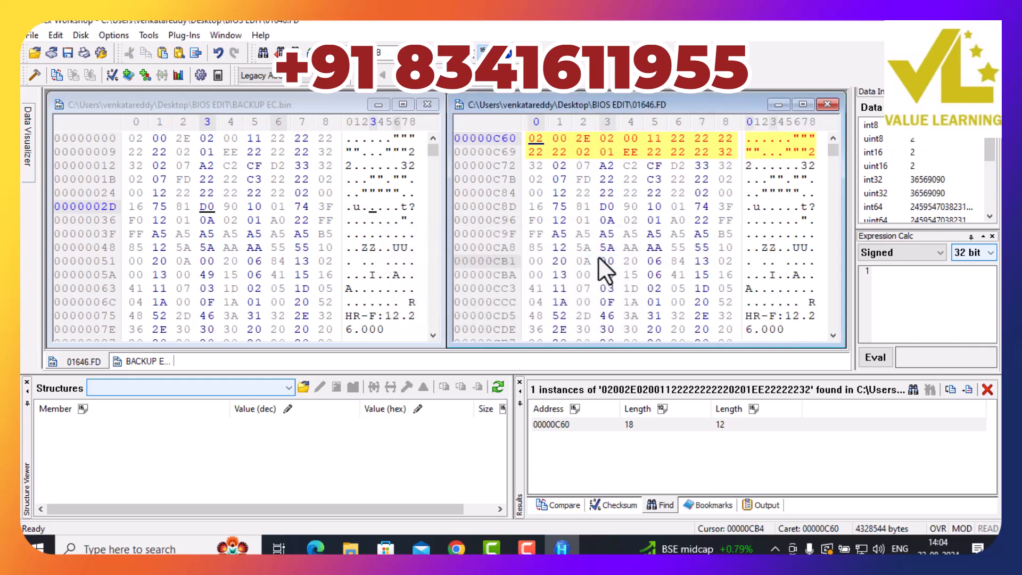
# Close BACKUP EC.bin and 01646.FD, discarding the changes to 01646.FD, and exit the hex editor
pyautogui.scroll(4, 748, 242)
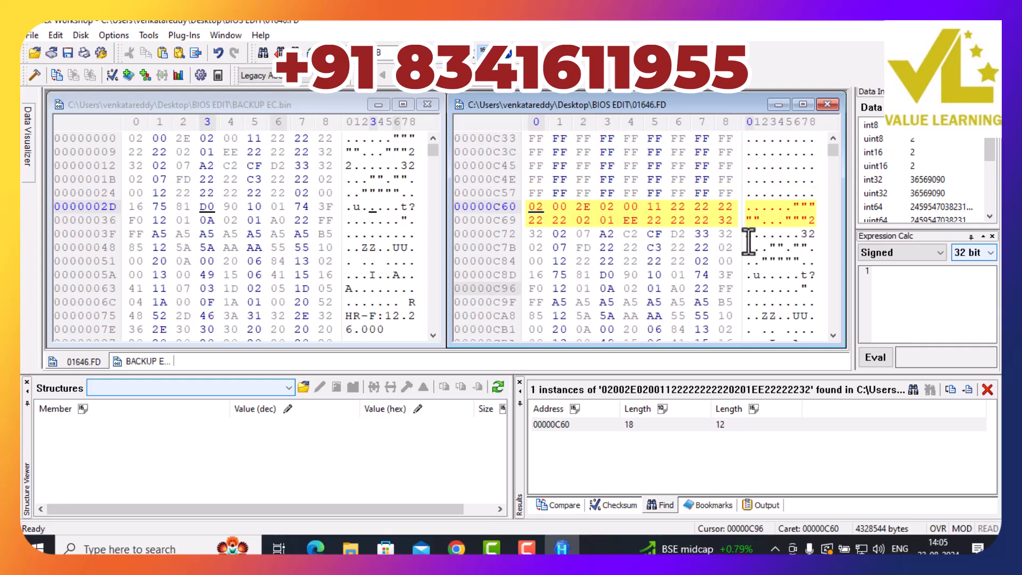
pyautogui.scroll(-3, 748, 242)
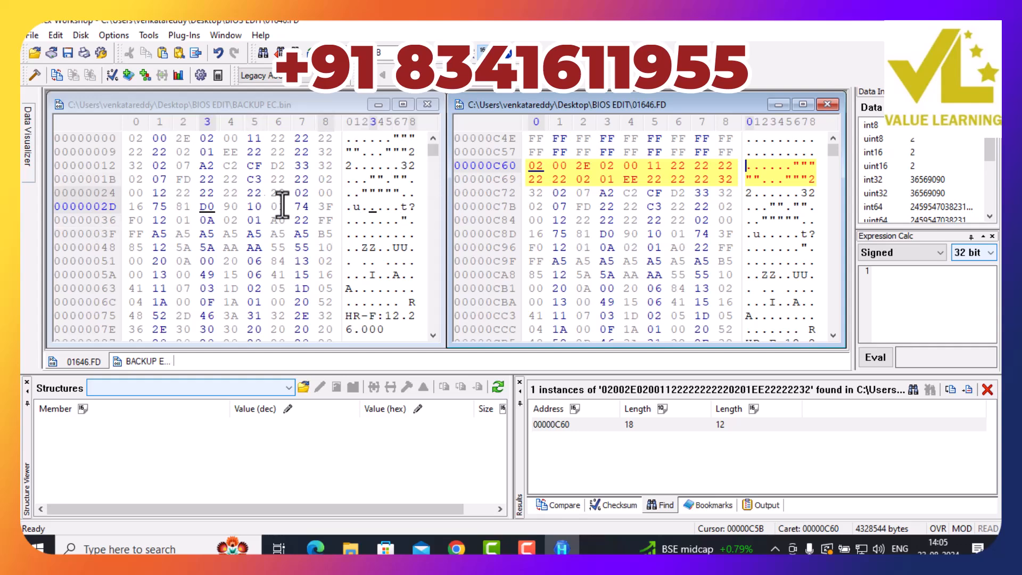
pyautogui.click(429, 103)
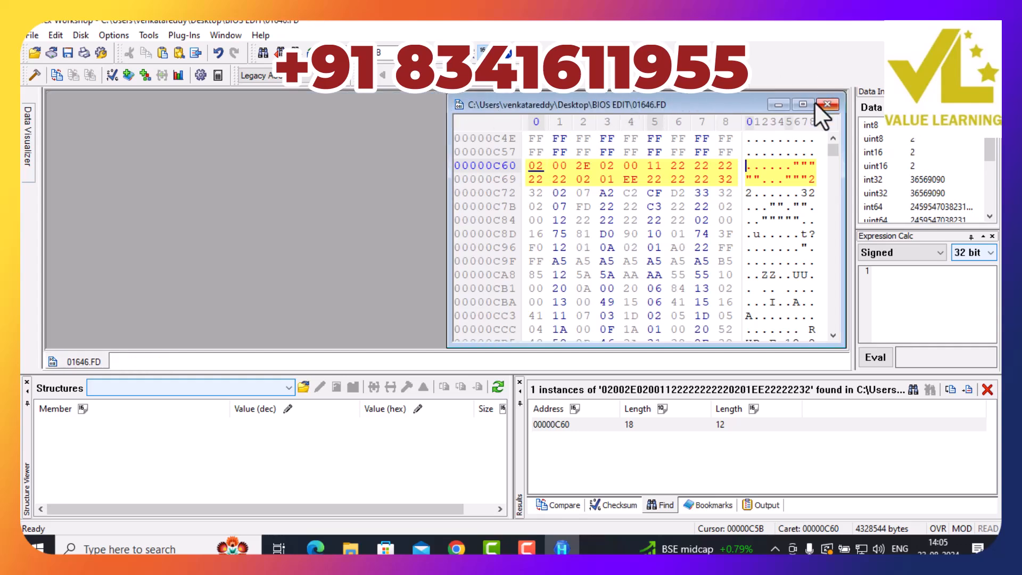
pyautogui.click(827, 104)
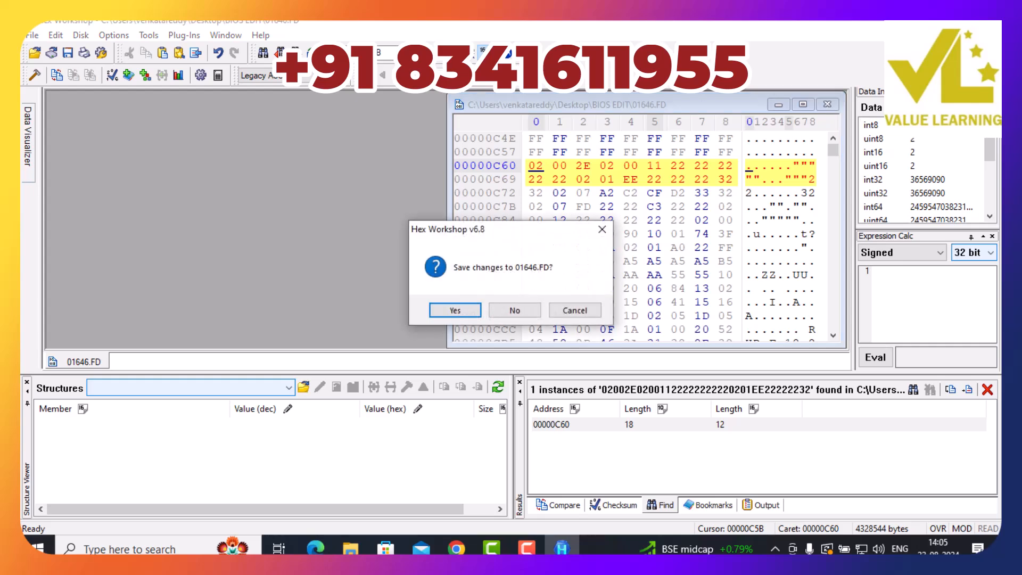
pyautogui.click(514, 310)
pyautogui.click(989, 24)
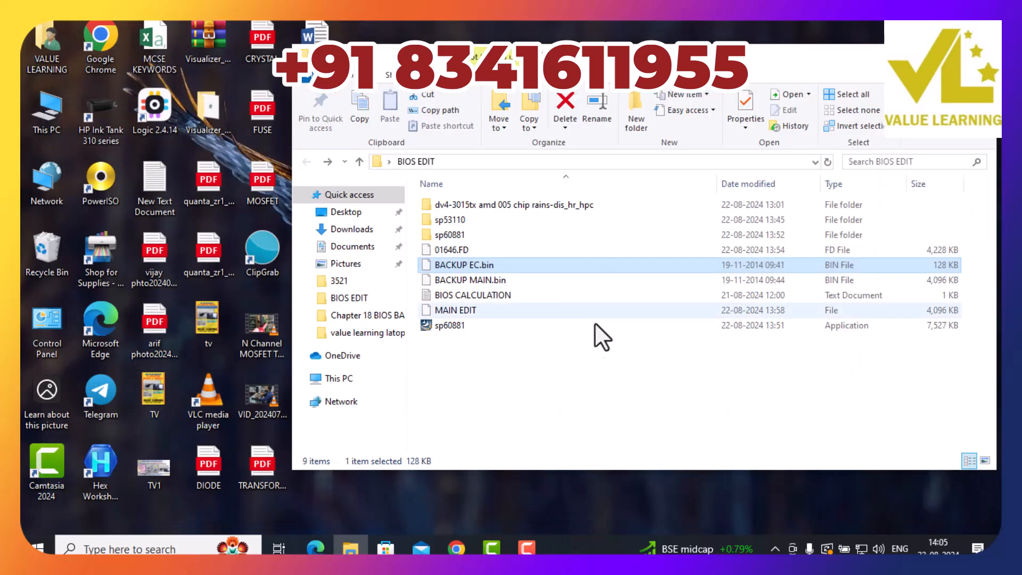
pyautogui.click(549, 404)
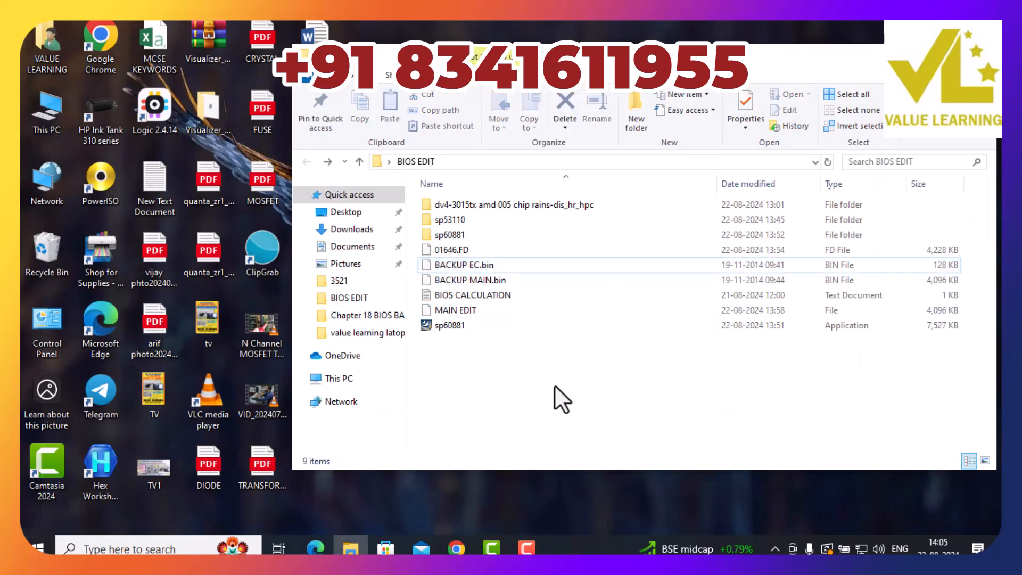
# Reopen 01646.FD and BACKUP EC.bin from the BIOS EDIT folder in Hex Workshop and tile them vertically
pyautogui.rightClick(464, 248)
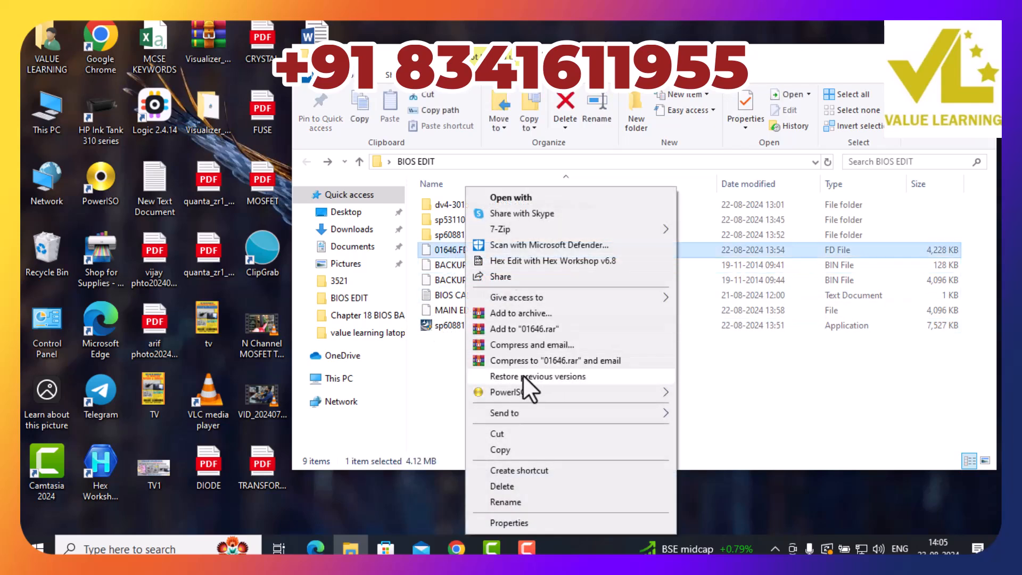
pyautogui.click(524, 259)
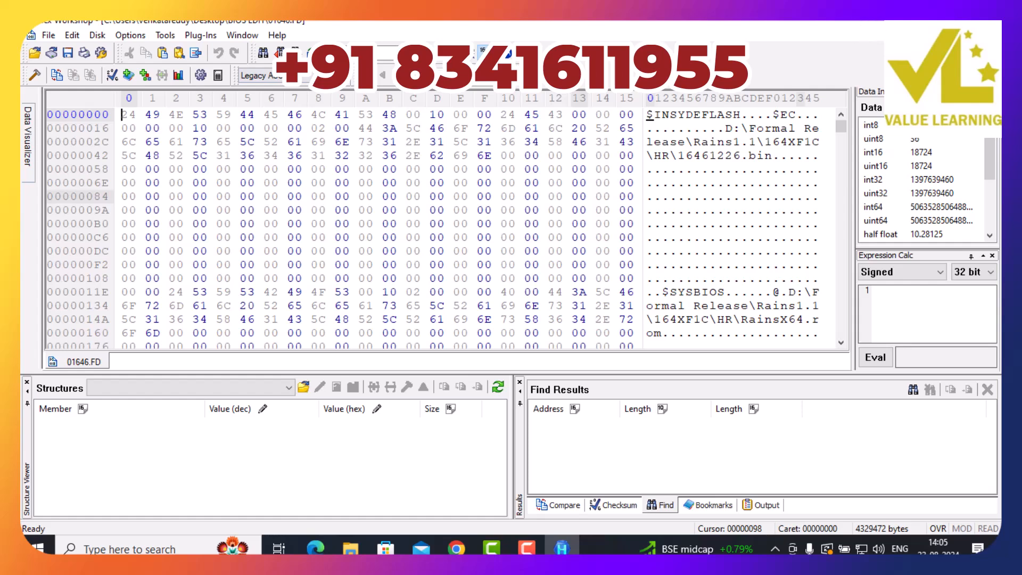
pyautogui.click(919, 23)
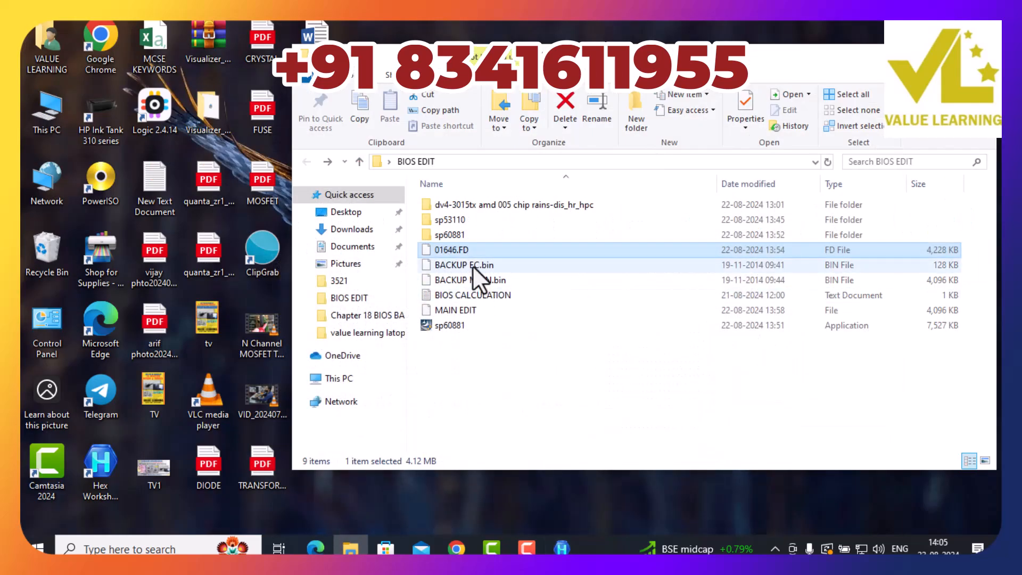
pyautogui.rightClick(465, 265)
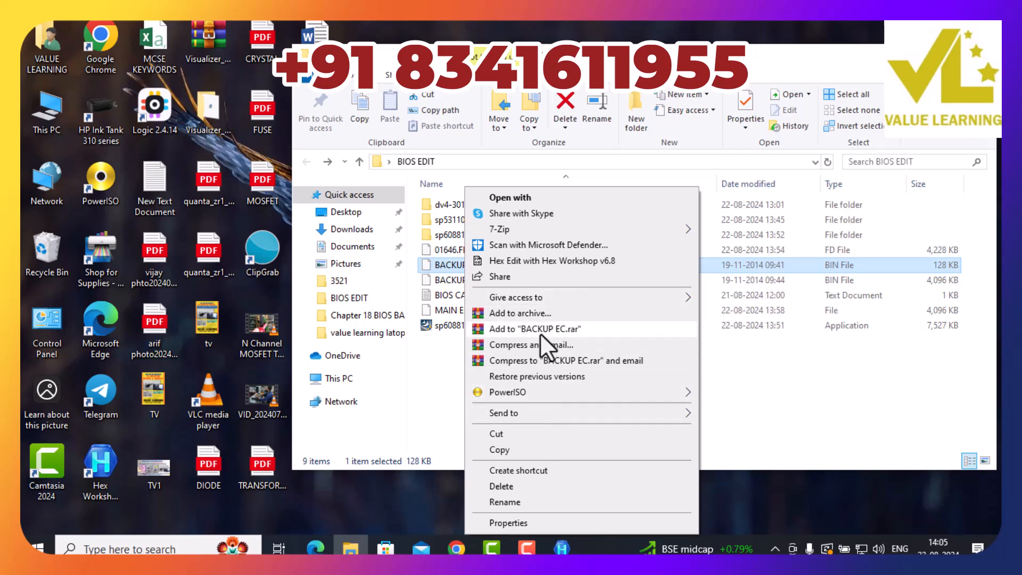
pyautogui.click(535, 260)
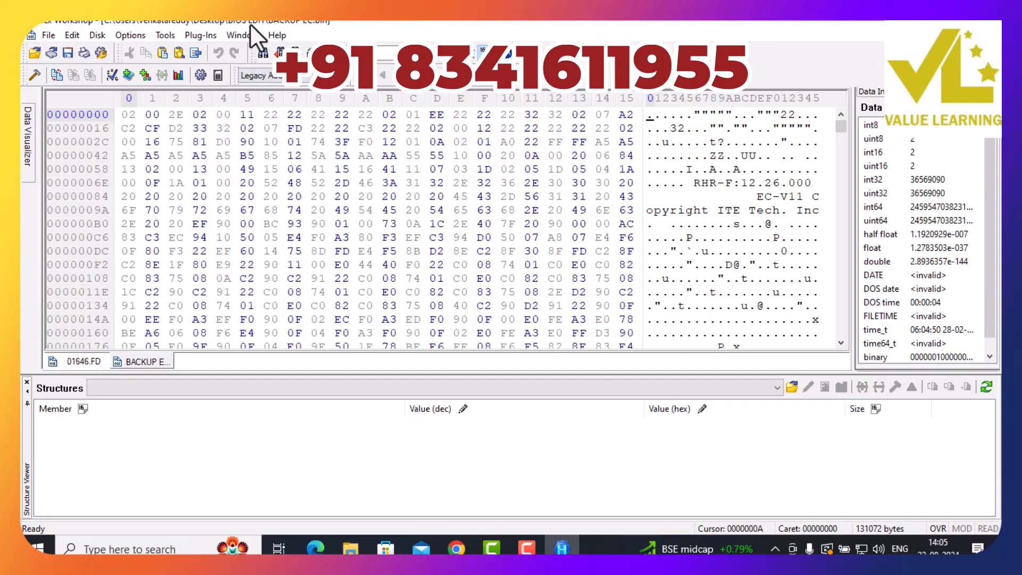
pyautogui.click(240, 36)
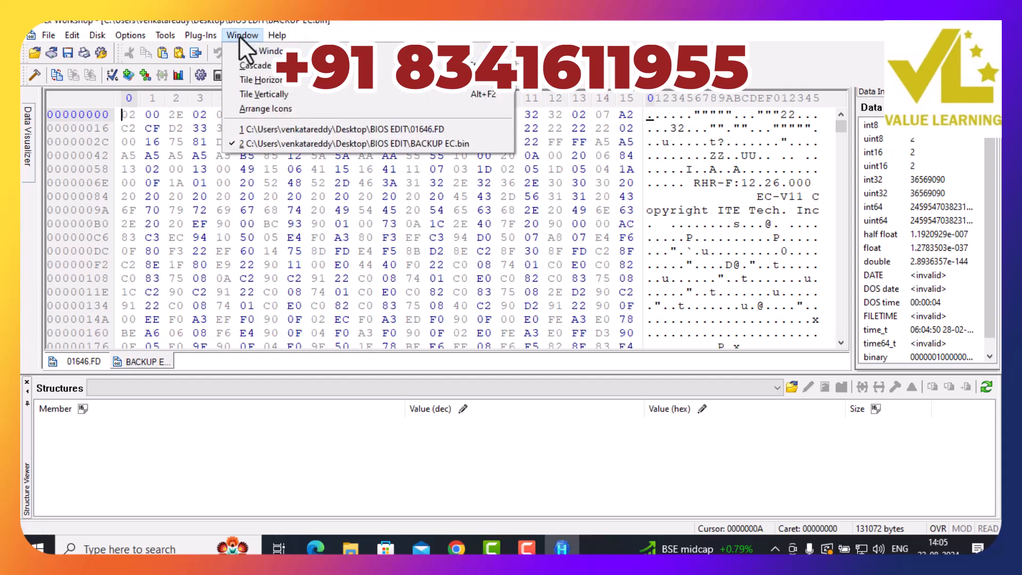
pyautogui.click(252, 95)
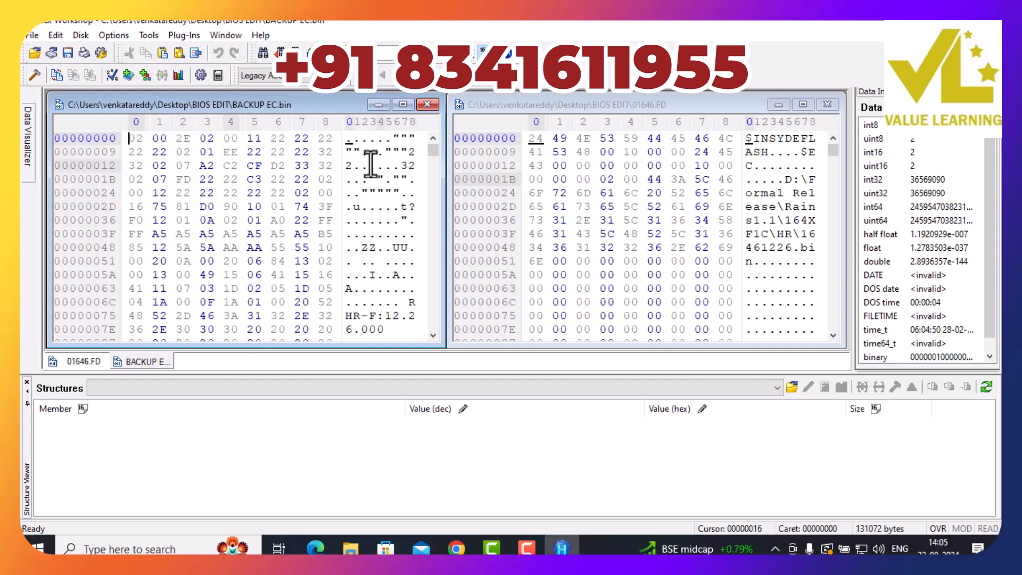
# Copy the first 18 bytes of BACKUP EC.bin, offsets 00000000 to 00000011, as the EC header
pyautogui.moveTo(347, 139); pyautogui.dragTo(368, 140)
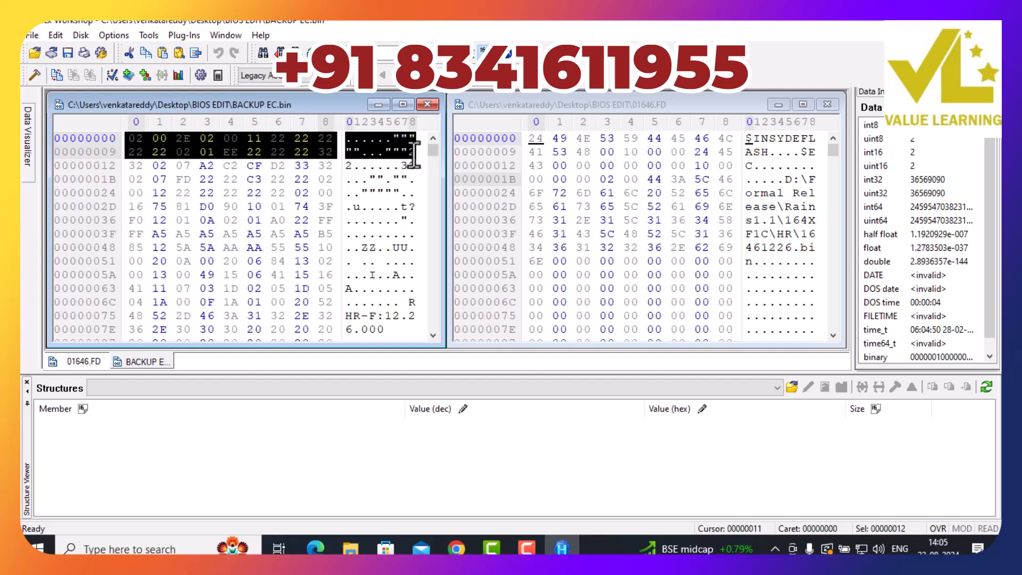
pyautogui.rightClick(361, 141)
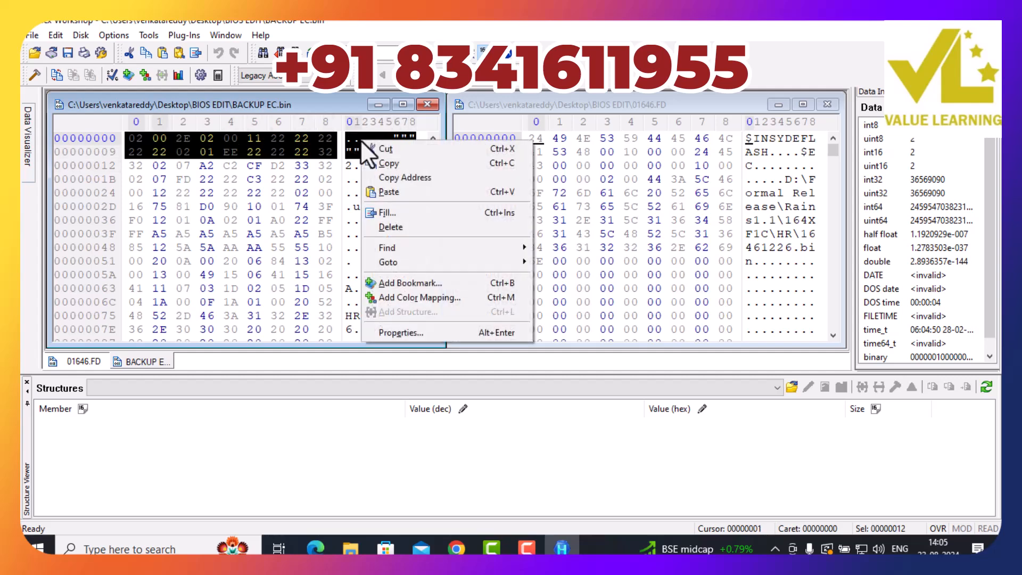
pyautogui.click(401, 159)
pyautogui.click(581, 182)
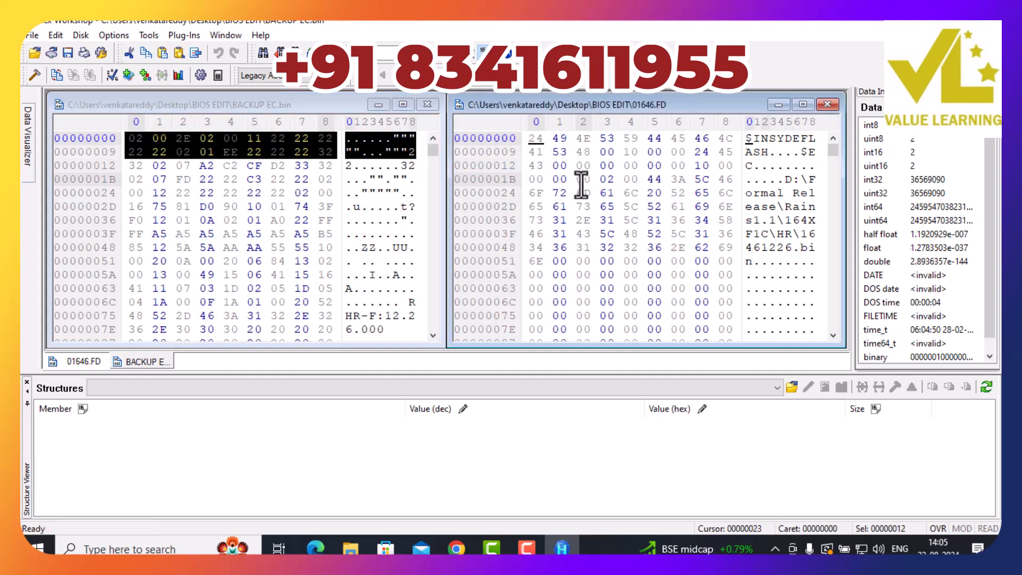
pyautogui.hotkey('ctrl', 'f')
pyautogui.hotkey('ctrl', 'v')
pyautogui.doubleClick(467, 231)
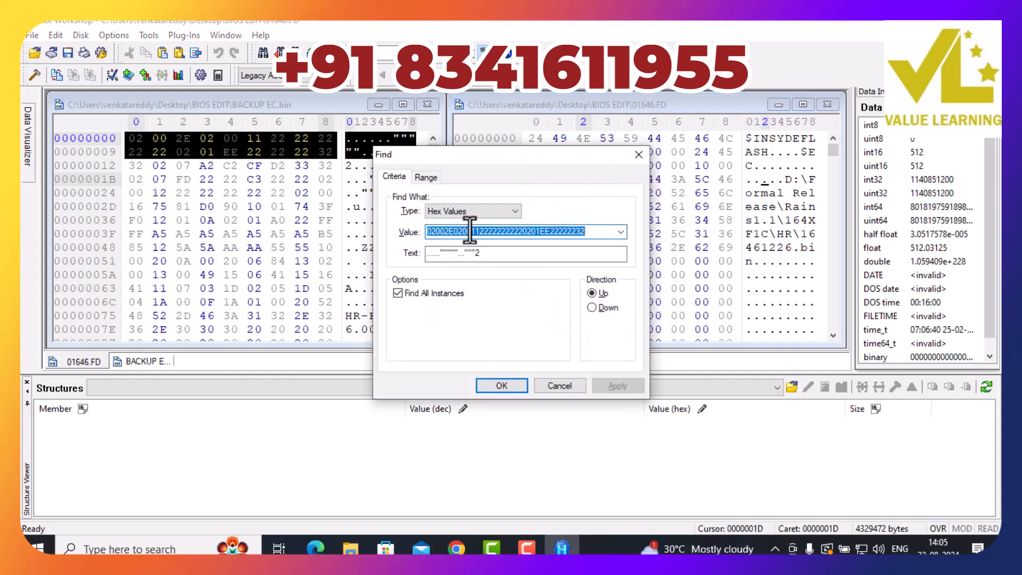
pyautogui.write('2')
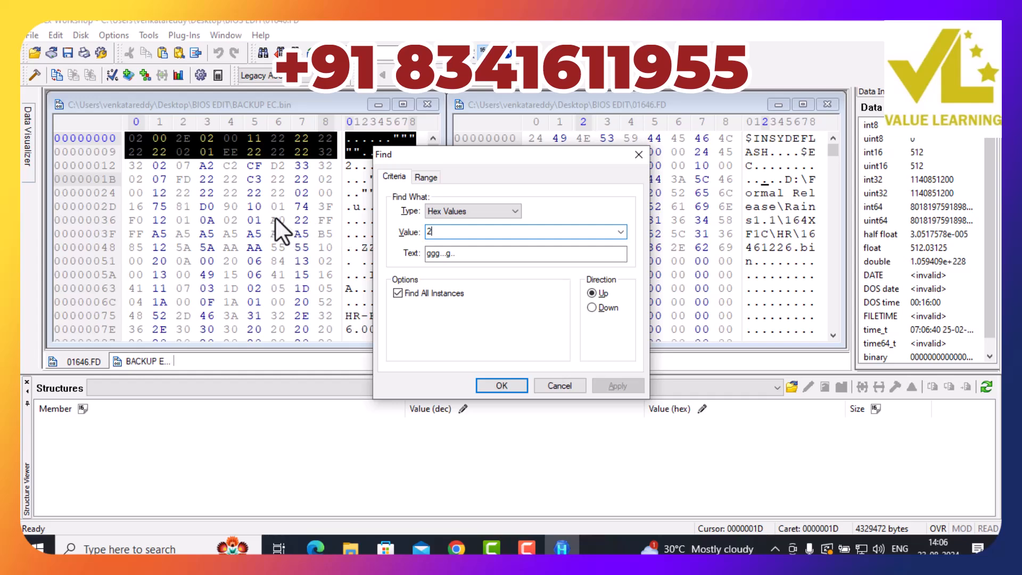
pyautogui.click(560, 384)
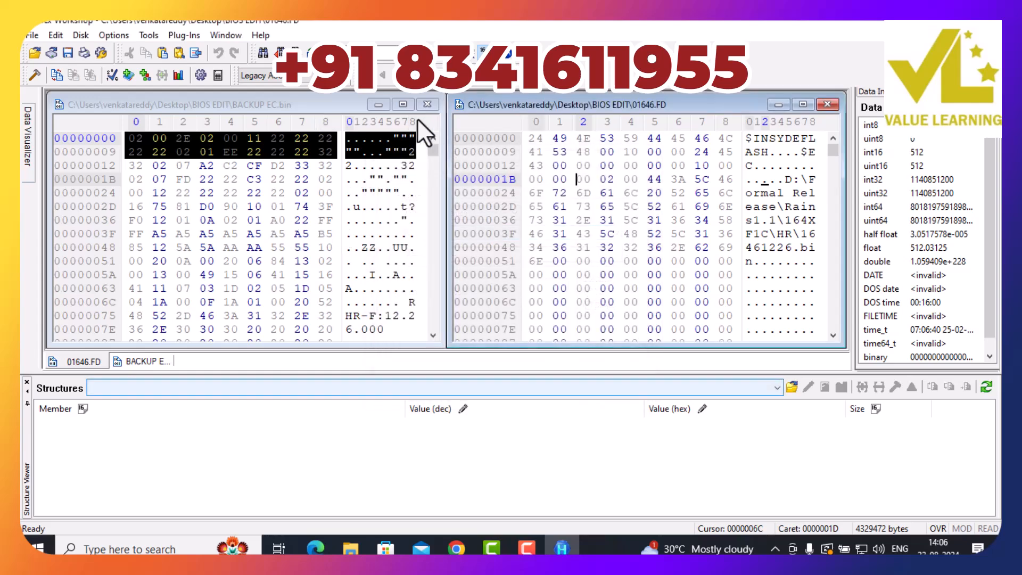
# Copy the selected EC header from BACKUP EC.bin and find all instances of these hex values in 01646.FD
pyautogui.rightClick(375, 146)
pyautogui.click(407, 173)
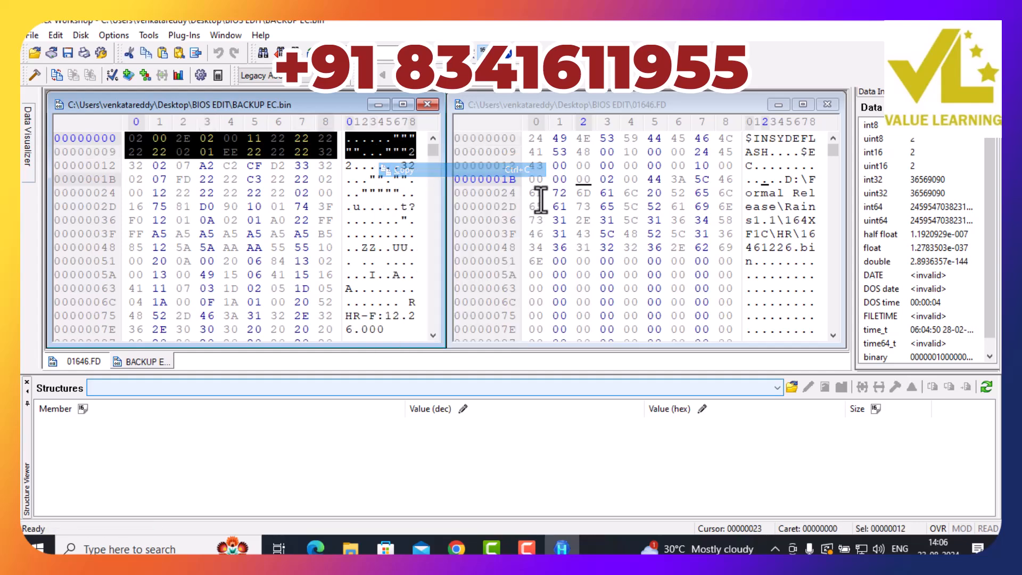
pyautogui.click(648, 209)
pyautogui.hotkey('ctrl', 'f')
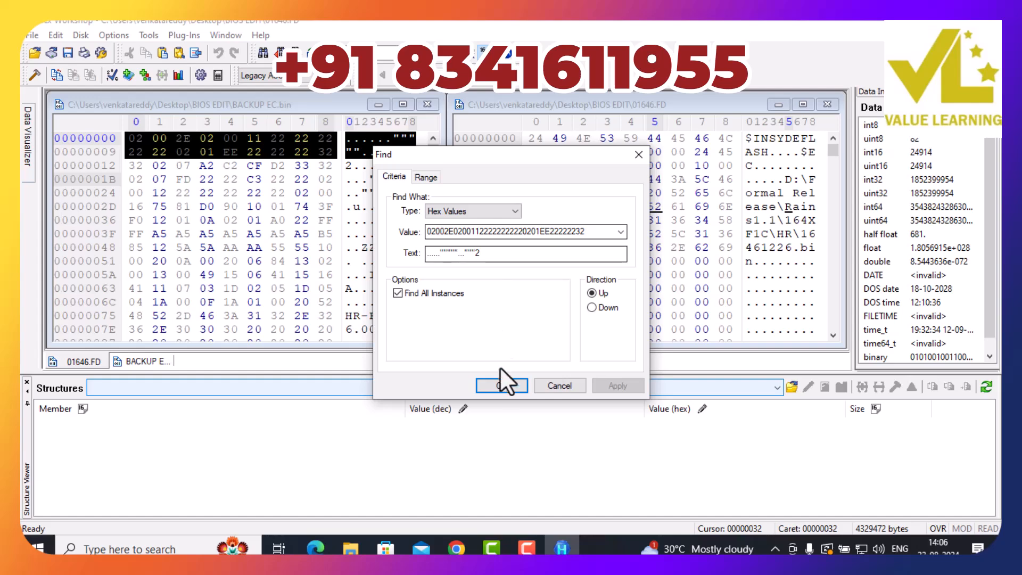
pyautogui.click(501, 386)
# Delete everything in 01646.FD from offset 00000000 up to the highlighted EC header at 00001000
pyautogui.scroll(1, 740, 278)
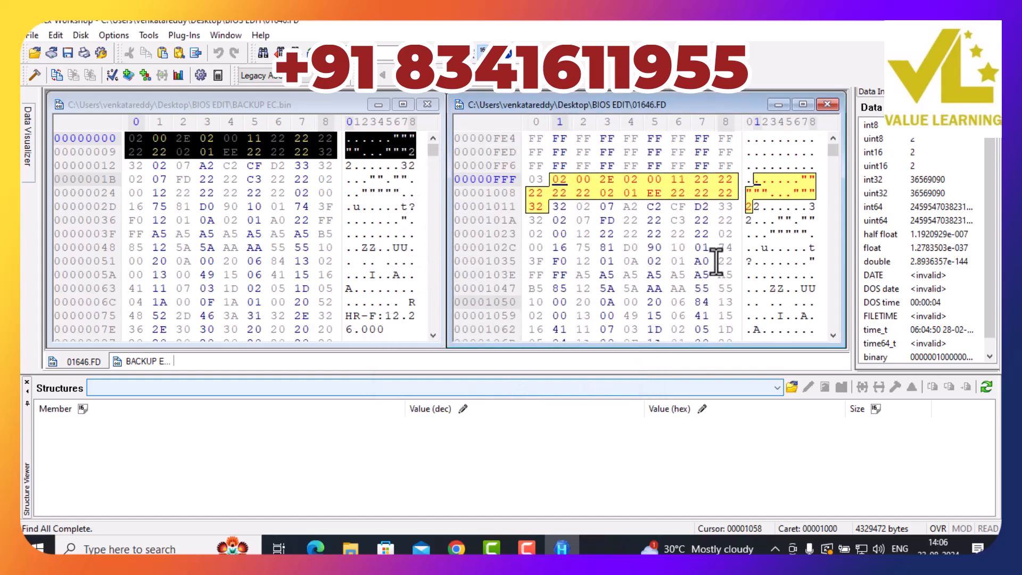
pyautogui.moveTo(749, 179); pyautogui.dragTo(791, 148)
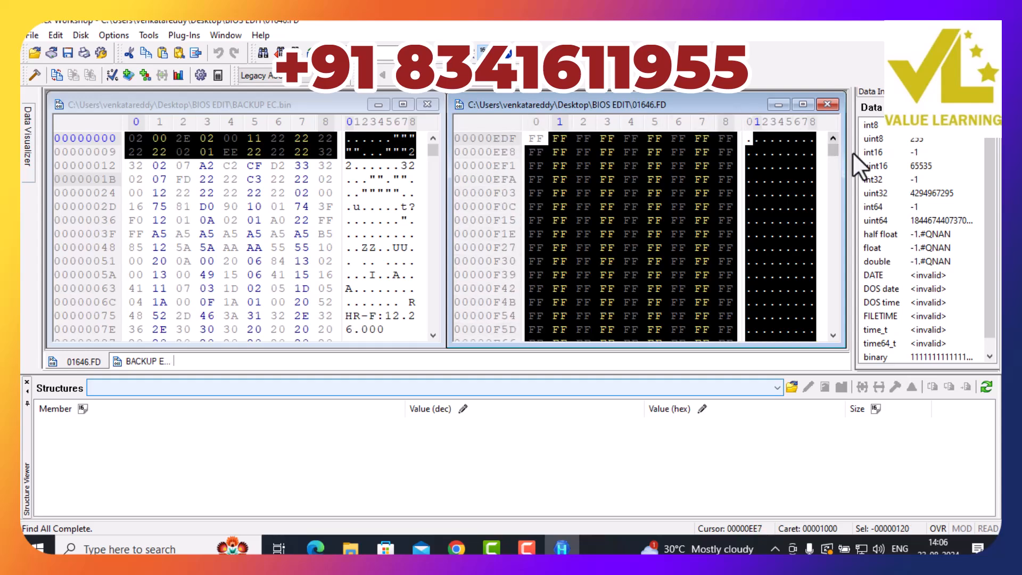
pyautogui.scroll(4, 829, 149)
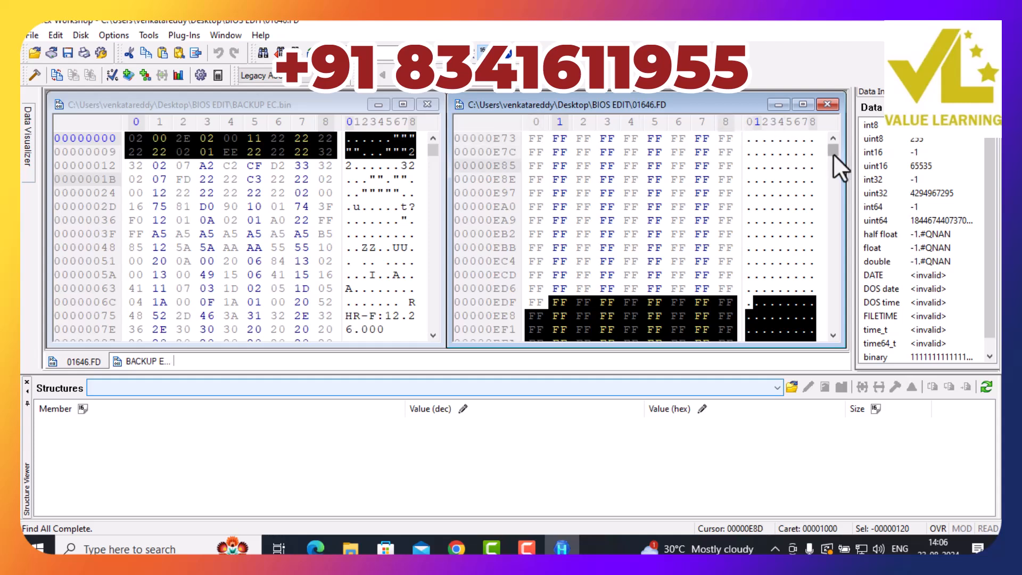
pyautogui.click(833, 139)
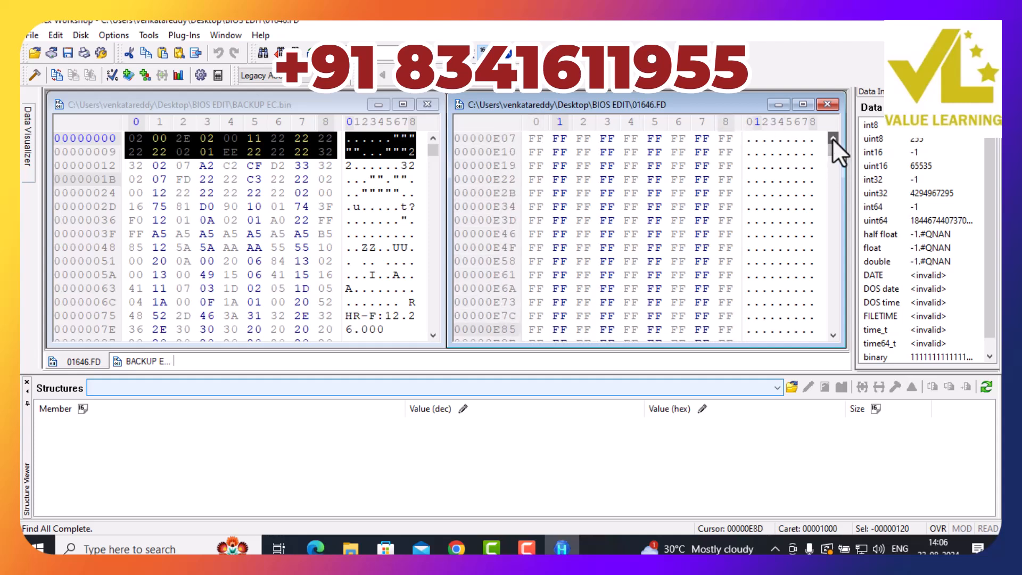
pyautogui.scroll(3, 836, 144)
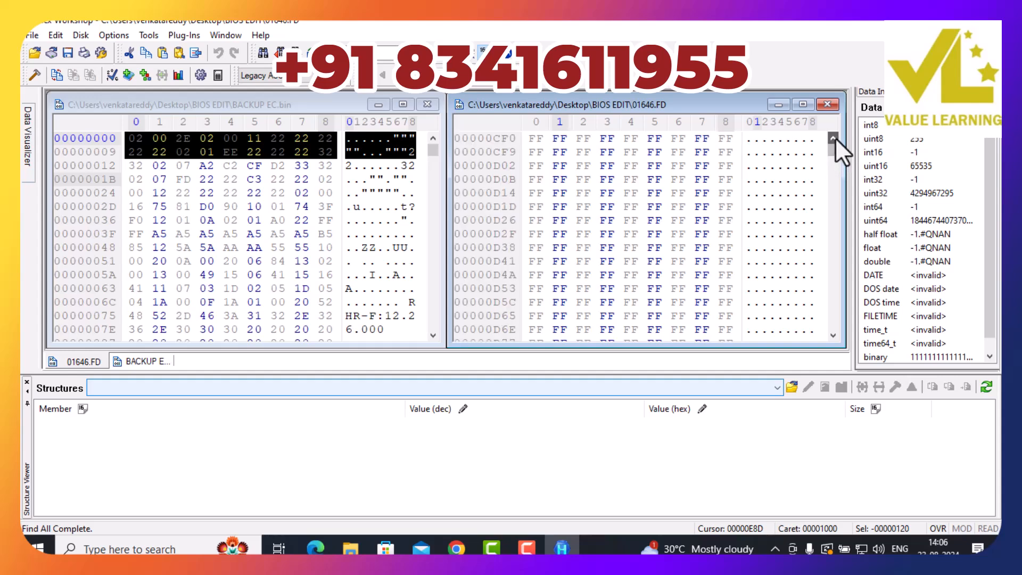
pyautogui.click(834, 138)
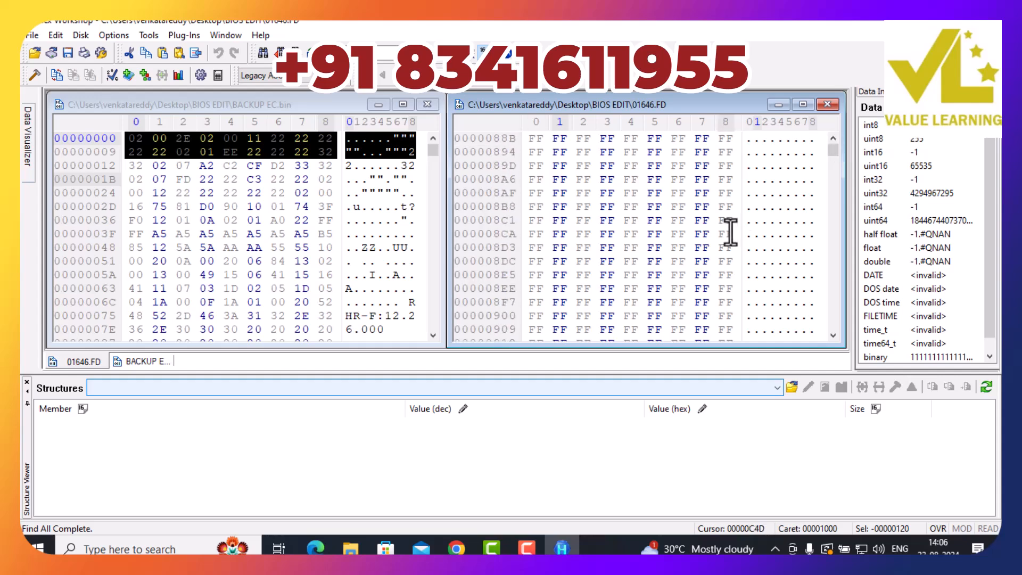
pyautogui.scroll(1, 832, 151)
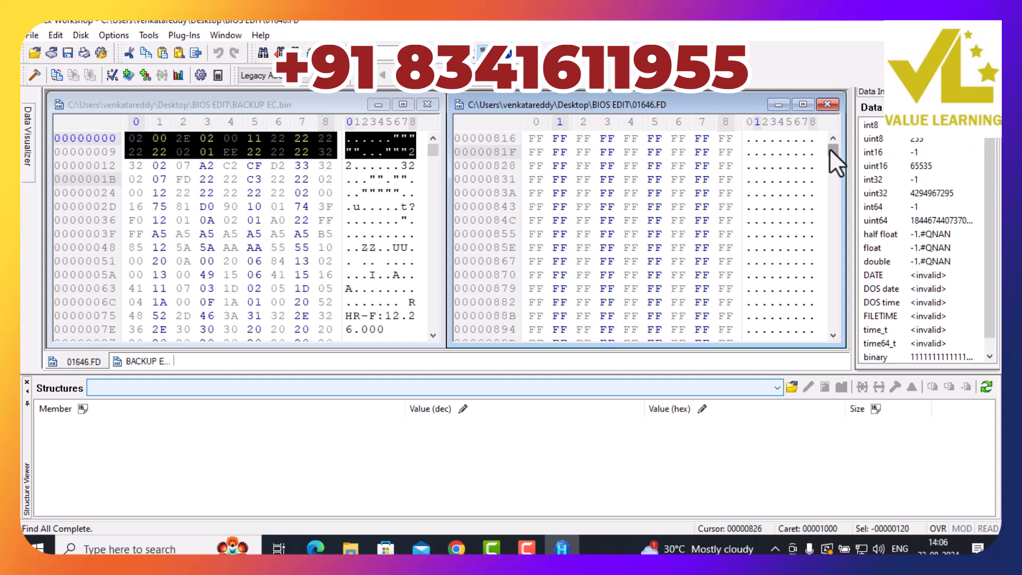
pyautogui.scroll(8, 695, 194)
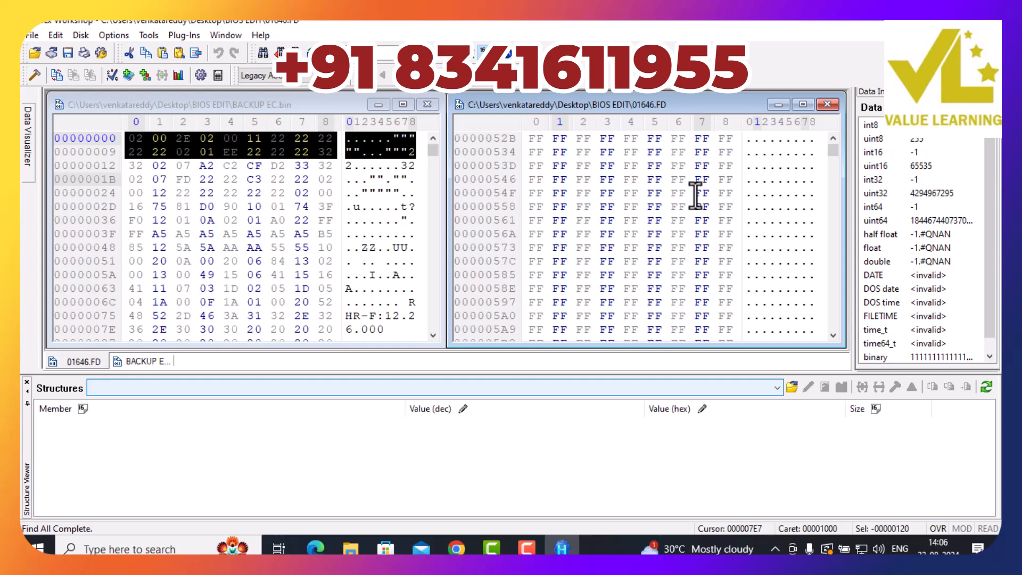
pyautogui.scroll(20, 695, 194)
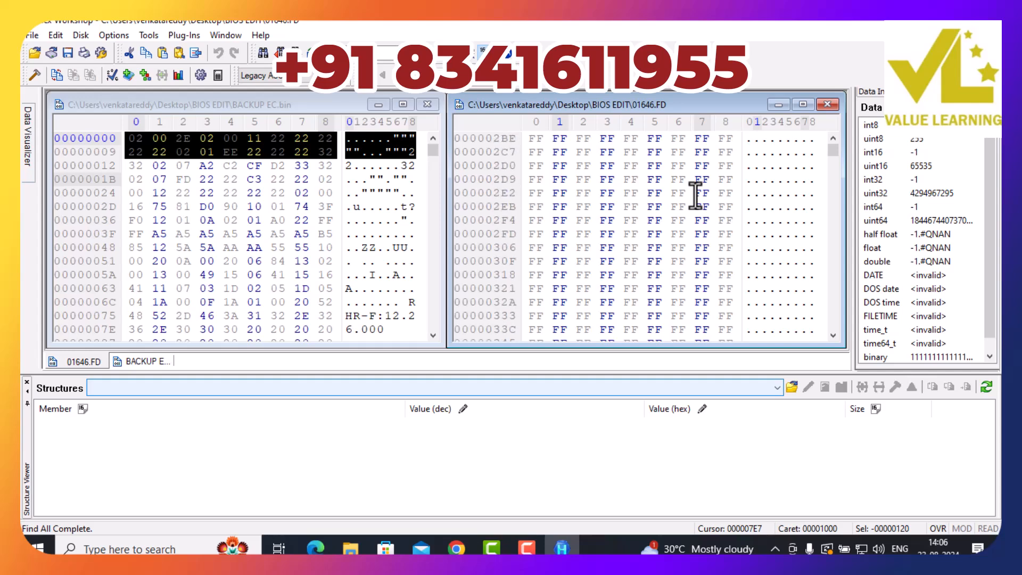
pyautogui.scroll(16, 695, 195)
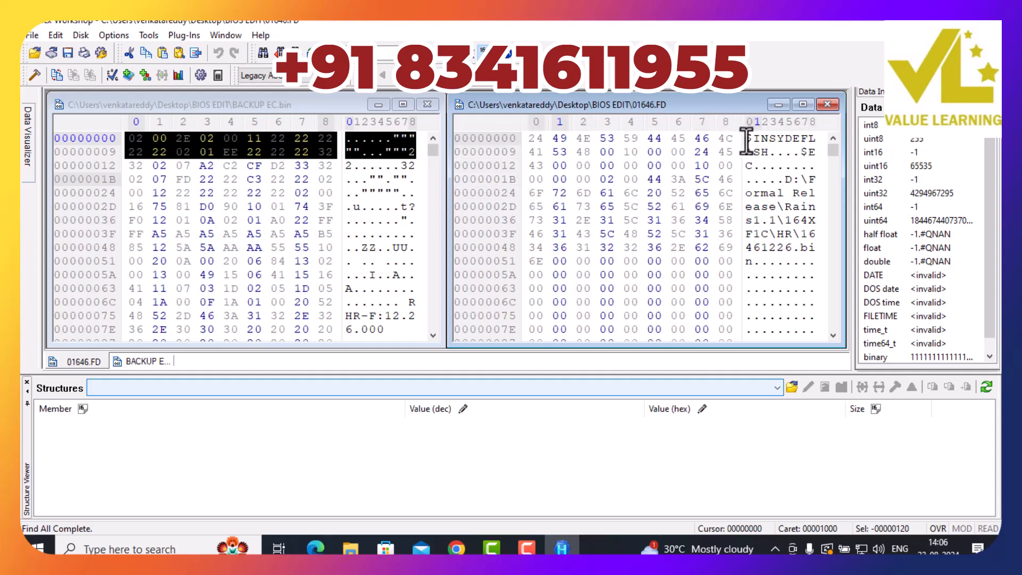
pyautogui.keyDown('shift'); pyautogui.click(747, 139); pyautogui.keyUp('shift')
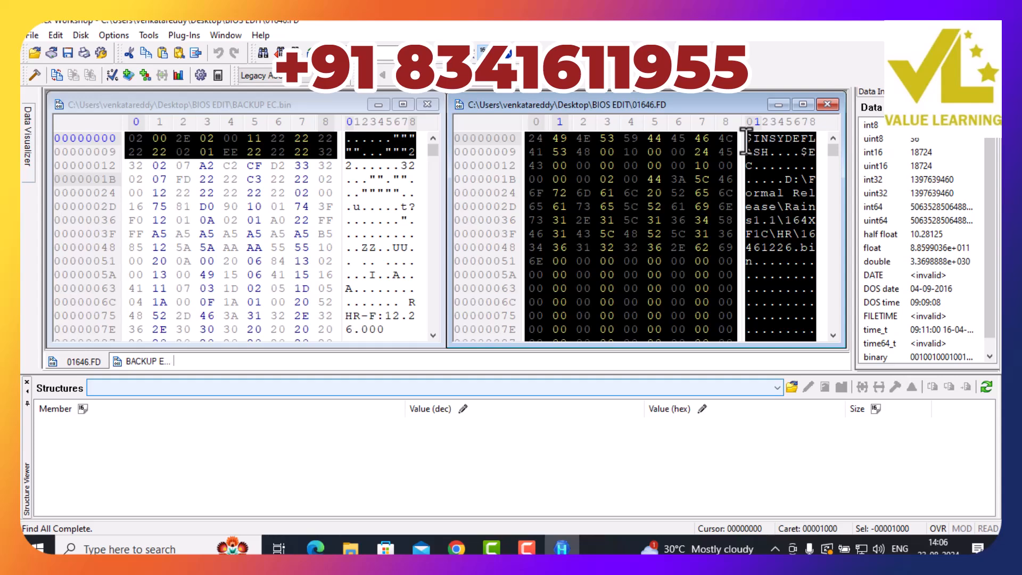
pyautogui.hotkey('ctrl', 'v')
pyautogui.press('Return')
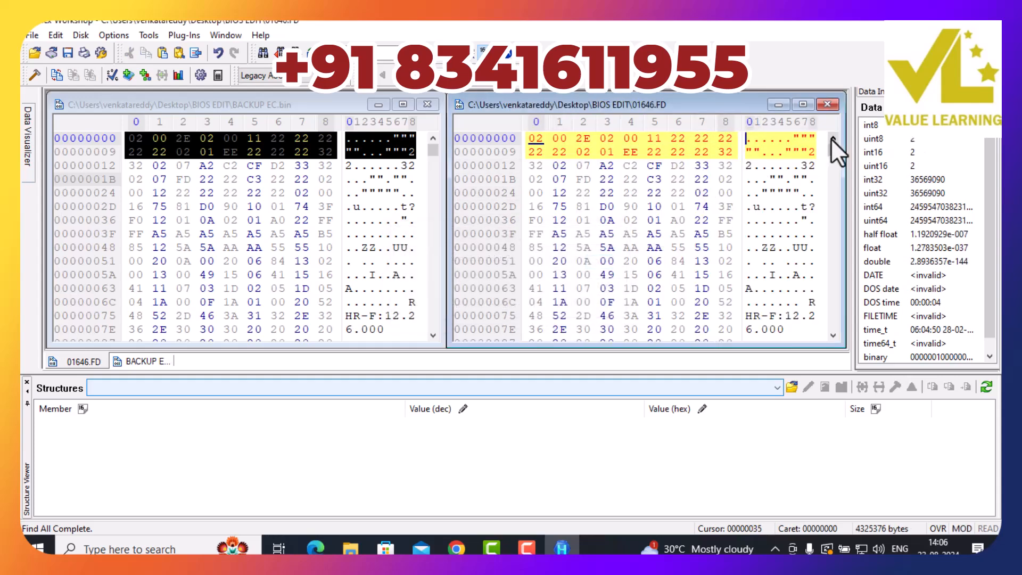
# Check the last row offset of BACKUP EC.bin and locate the matching row 0001FFFB in 01646.FD
pyautogui.click(769, 207)
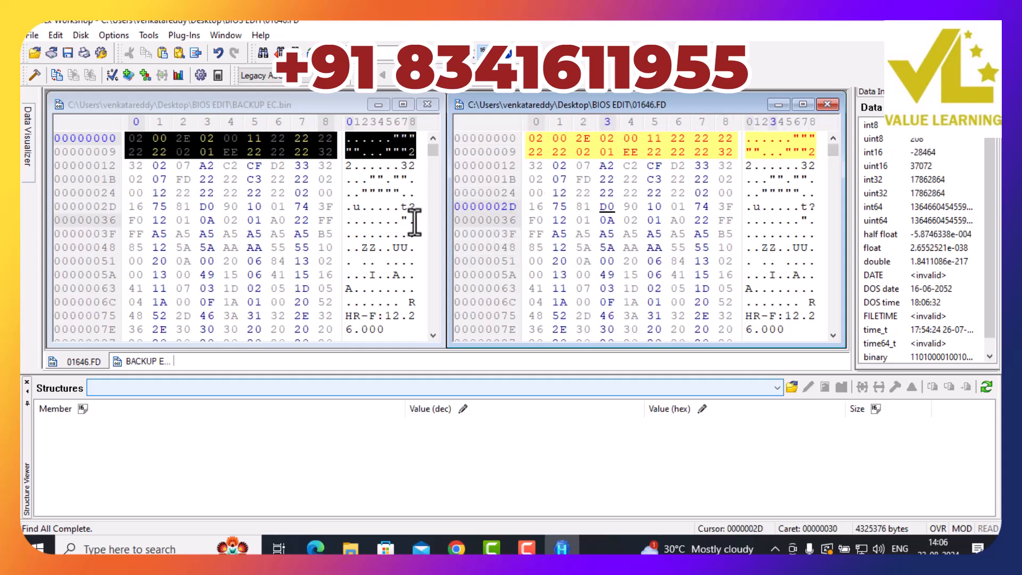
pyautogui.moveTo(431, 150); pyautogui.dragTo(435, 356)
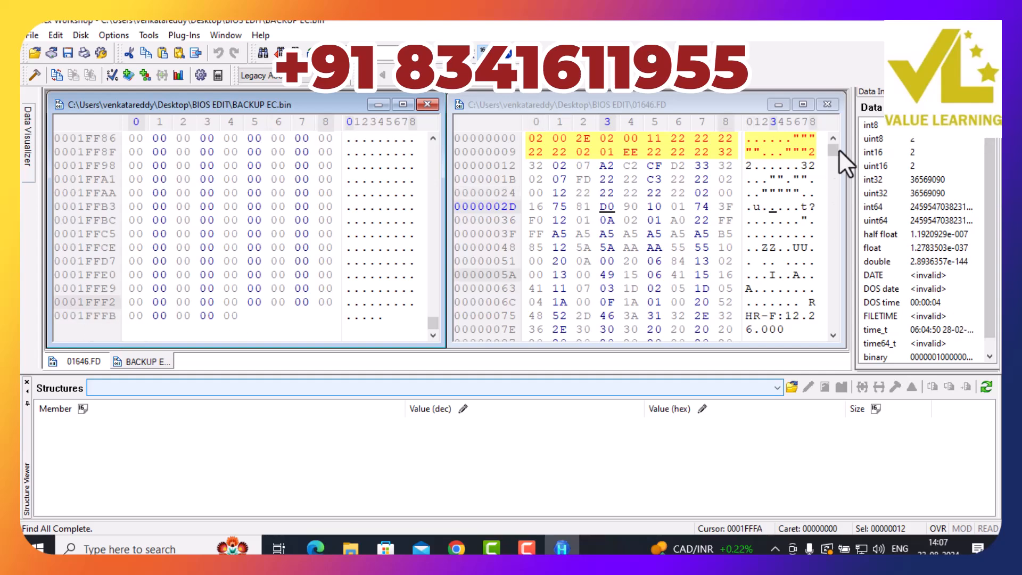
pyautogui.moveTo(833, 151)
pyautogui.mouseDown()
pyautogui.moveTo(833, 161)
pyautogui.moveTo(833, 152)
pyautogui.mouseUp()
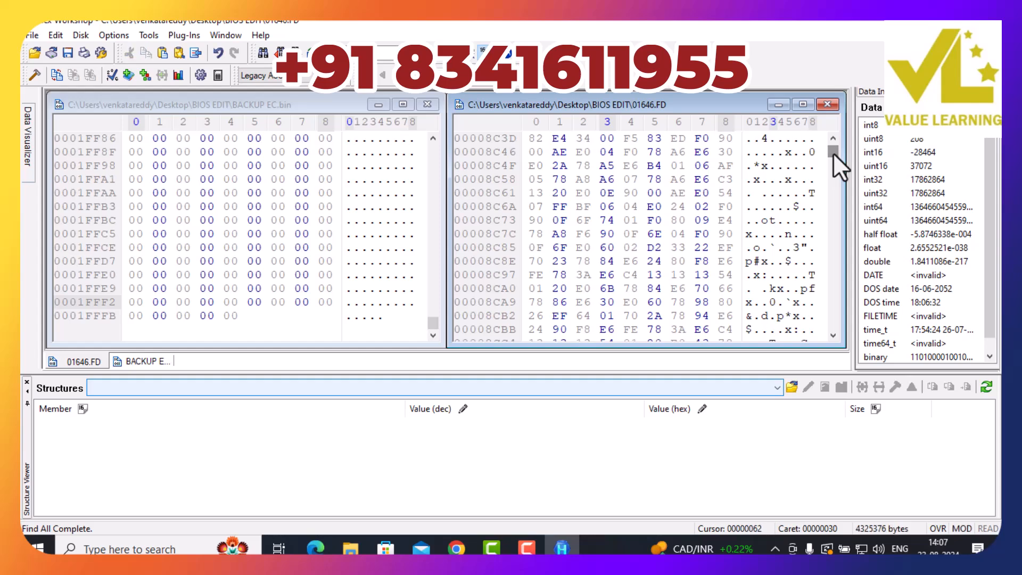
pyautogui.scroll(-10, 832, 193)
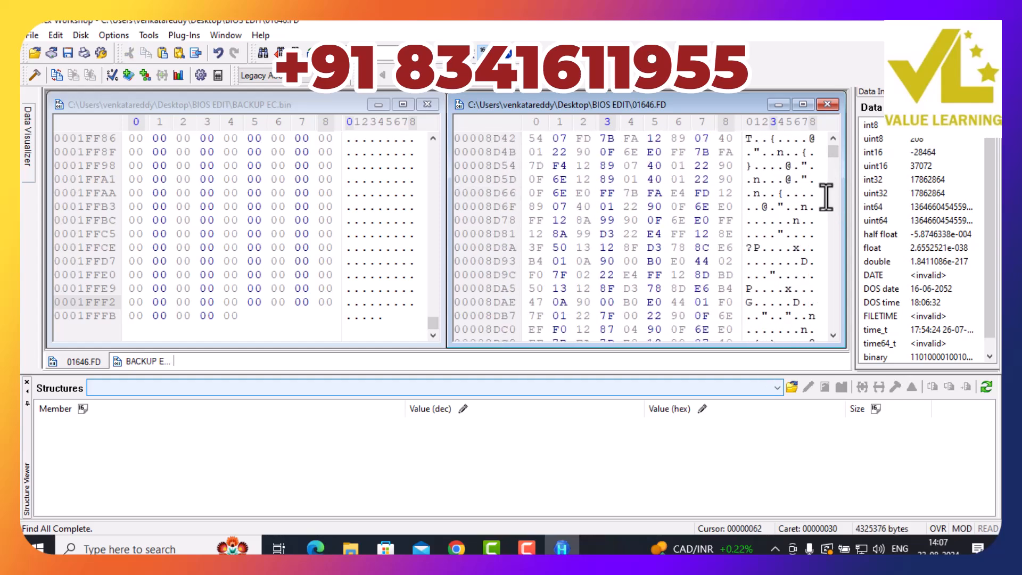
pyautogui.scroll(-7, 826, 201)
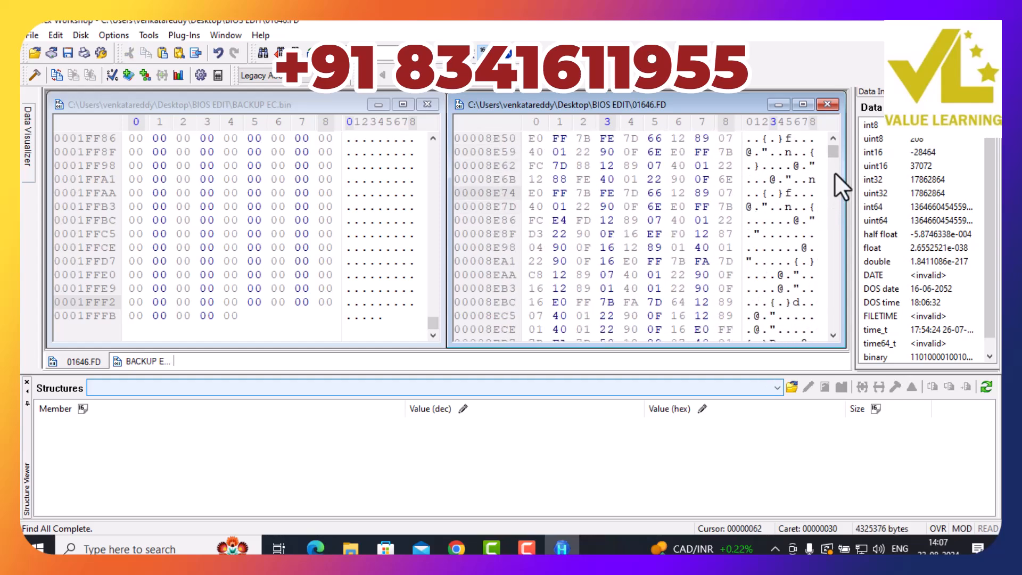
pyautogui.scroll(-4, 831, 334)
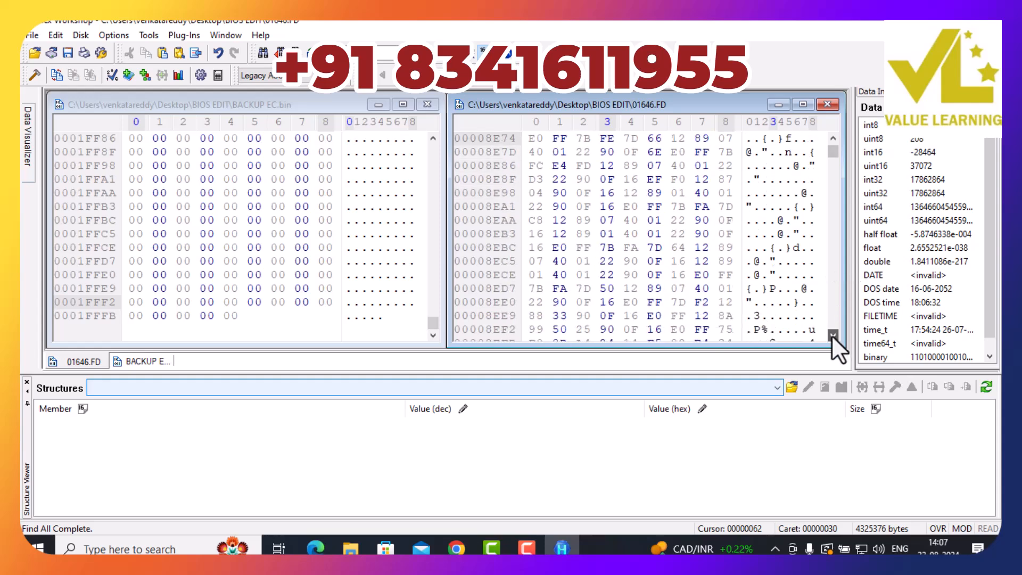
pyautogui.scroll(-11, 832, 334)
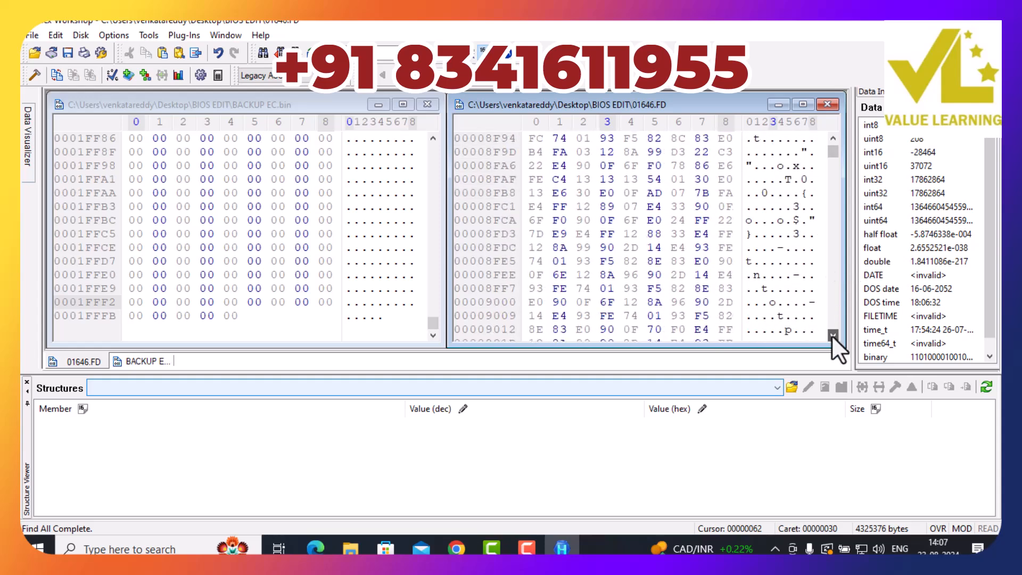
pyautogui.scroll(-11, 832, 334)
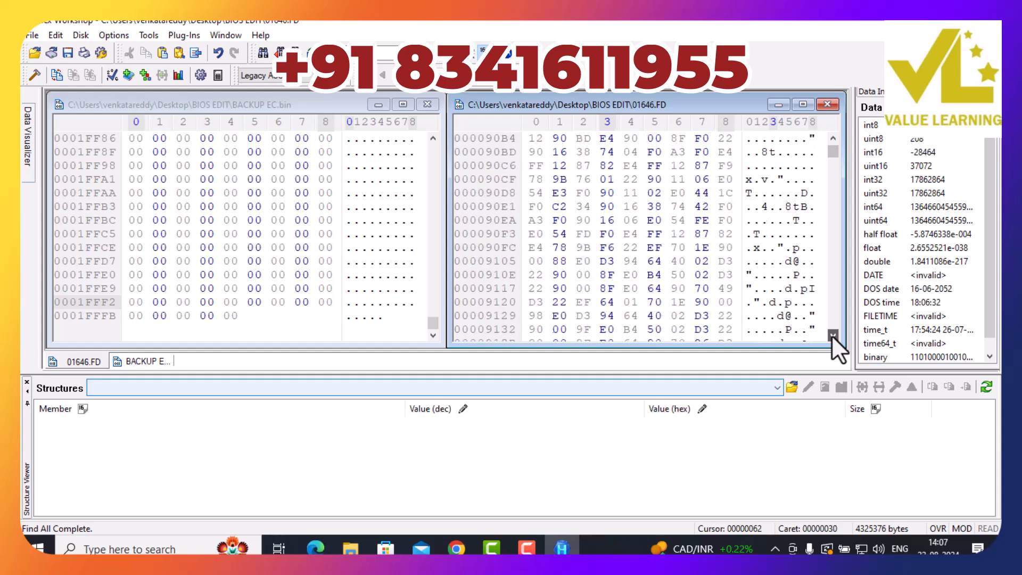
pyautogui.scroll(-11, 832, 335)
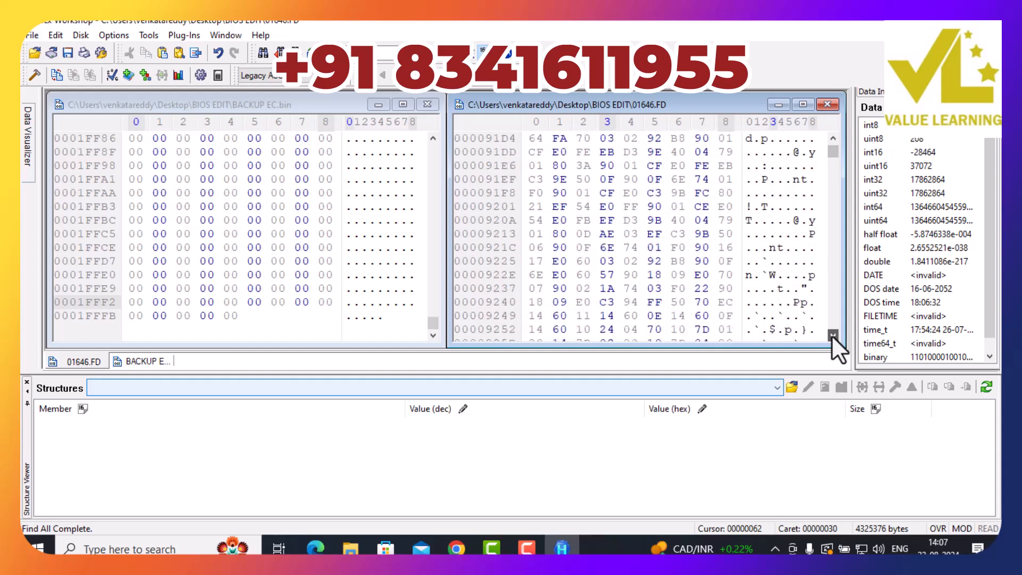
pyautogui.scroll(-11, 832, 334)
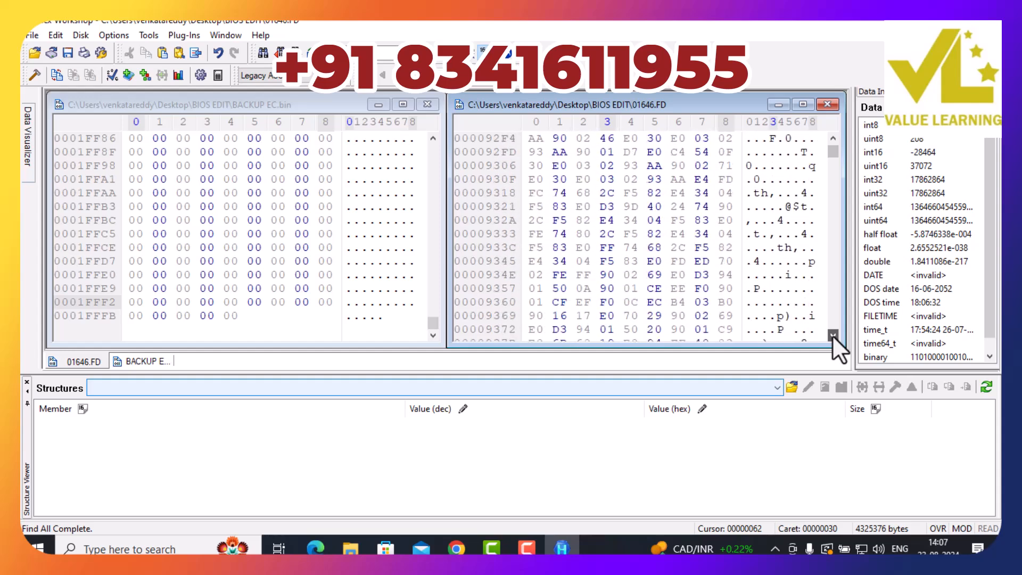
pyautogui.scroll(-11, 832, 334)
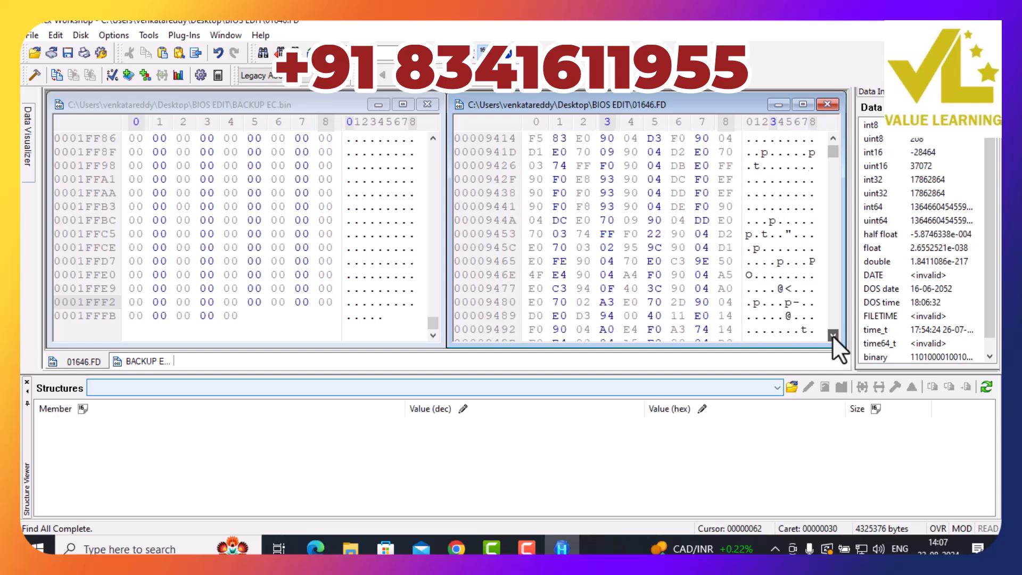
pyautogui.scroll(-11, 832, 335)
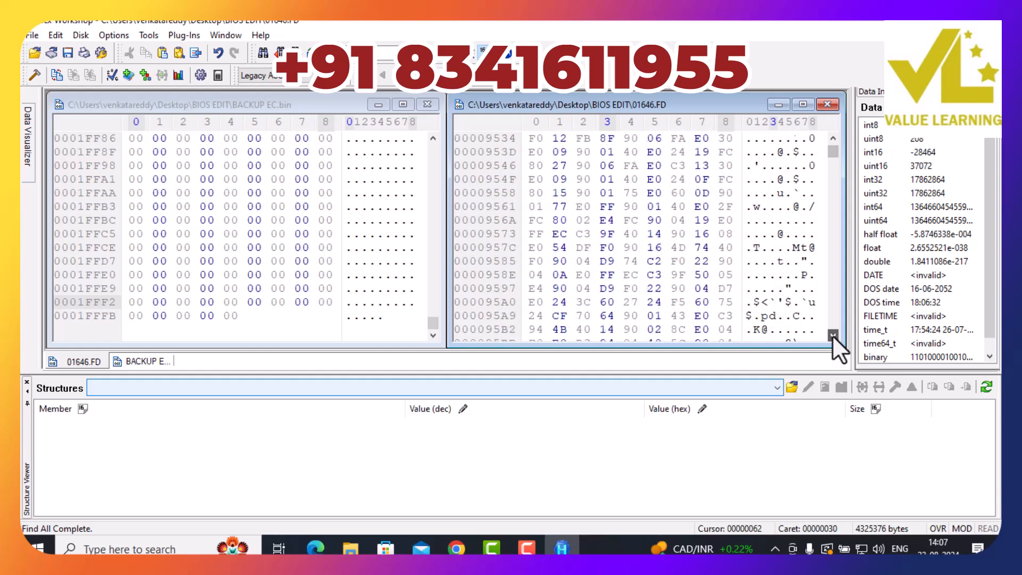
pyautogui.scroll(-11, 832, 335)
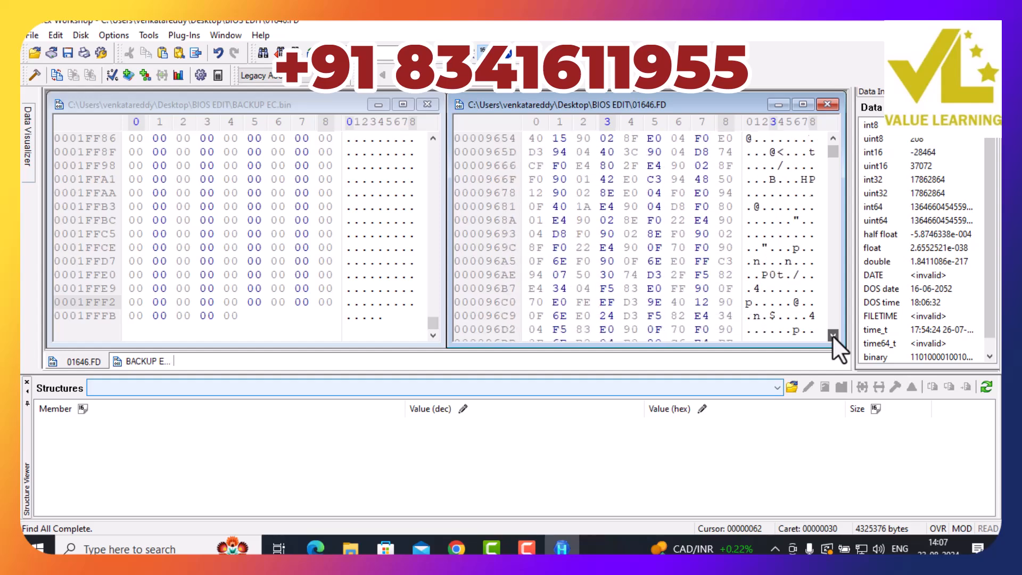
pyautogui.moveTo(834, 150); pyautogui.dragTo(834, 155)
pyautogui.scroll(2, 710, 215)
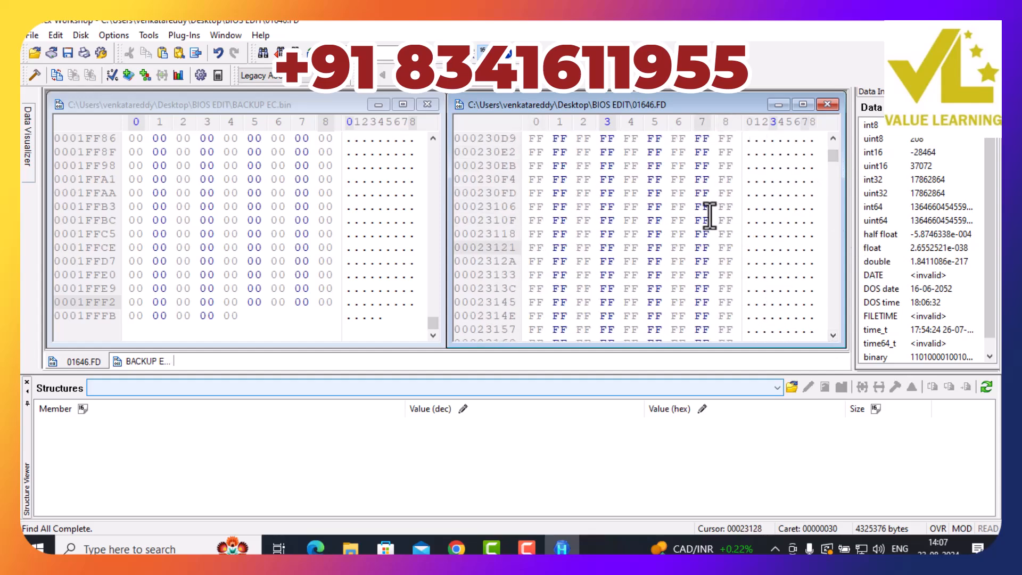
pyautogui.click(833, 138)
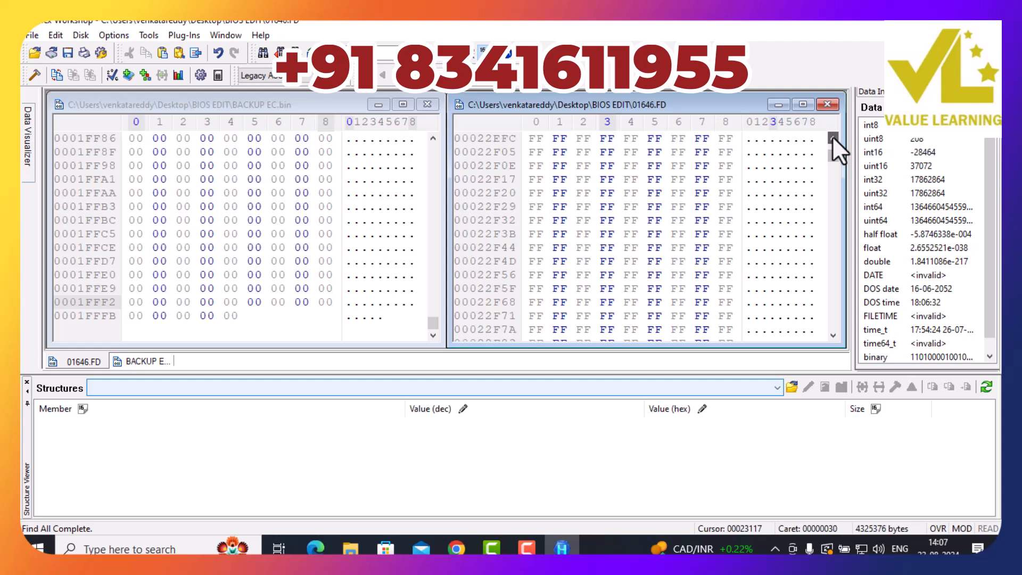
pyautogui.click(833, 138)
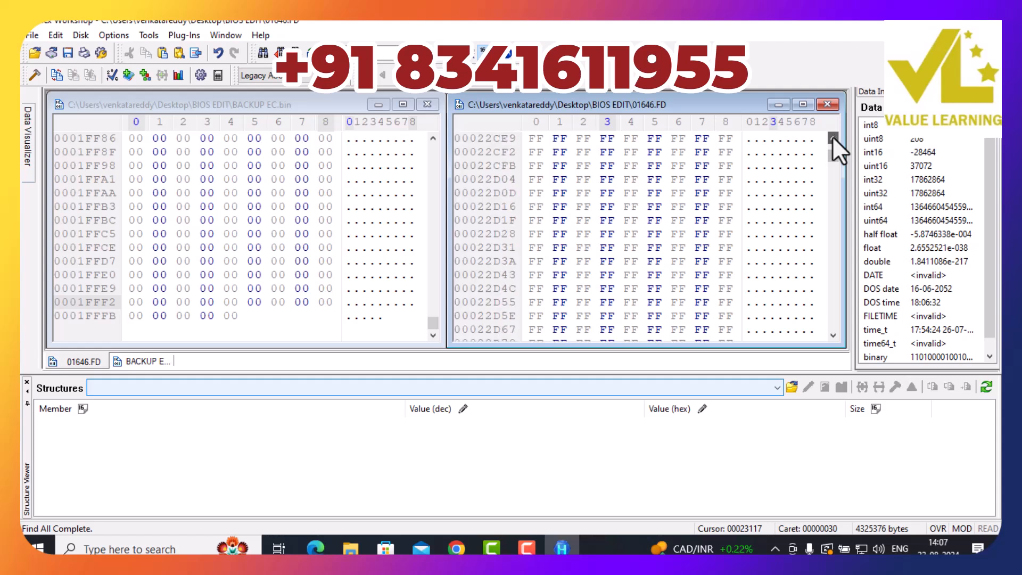
pyautogui.click(833, 137)
pyautogui.click(833, 137)
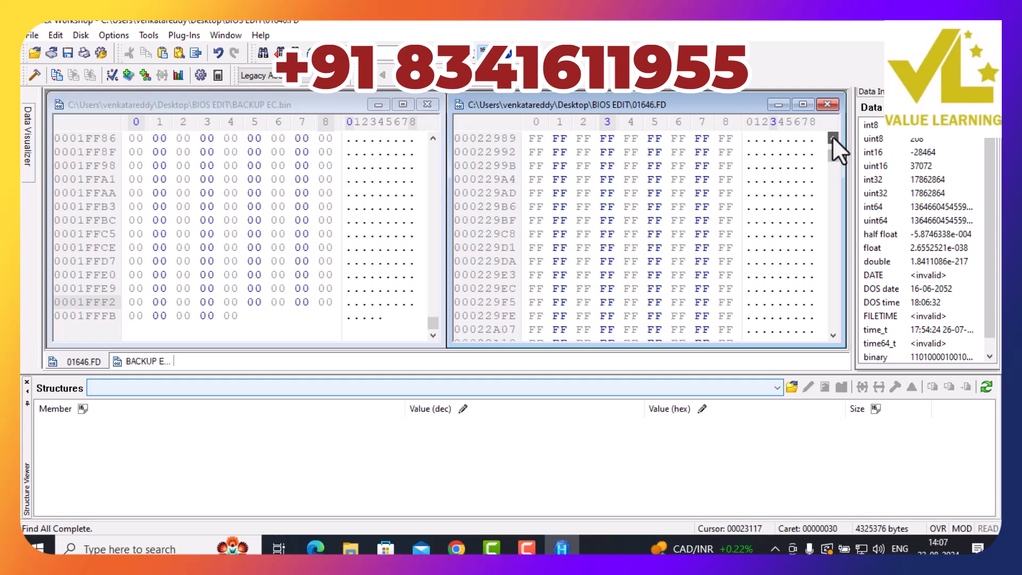
pyautogui.click(832, 137)
pyautogui.click(833, 137)
pyautogui.click(832, 137)
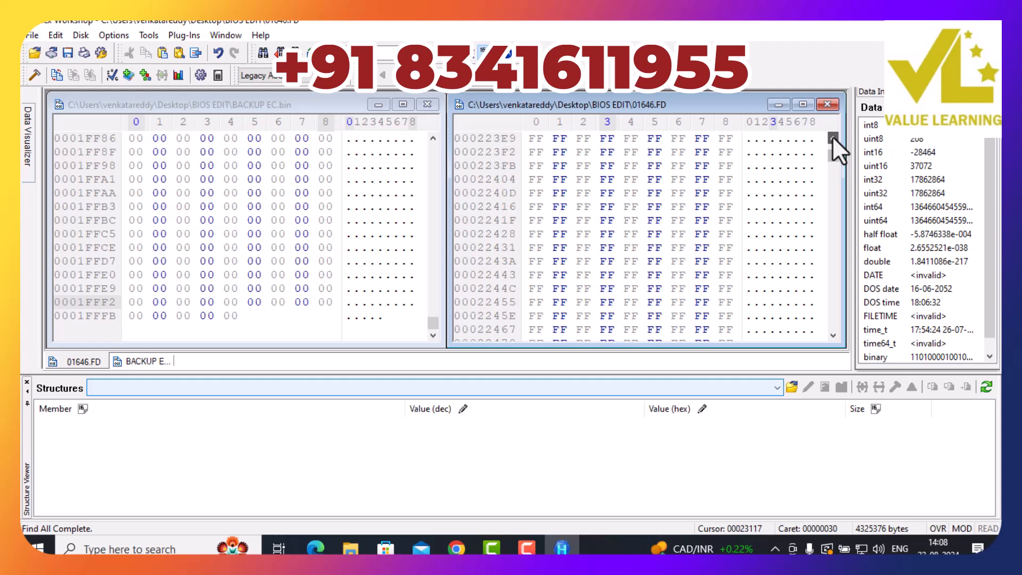
pyautogui.click(832, 137)
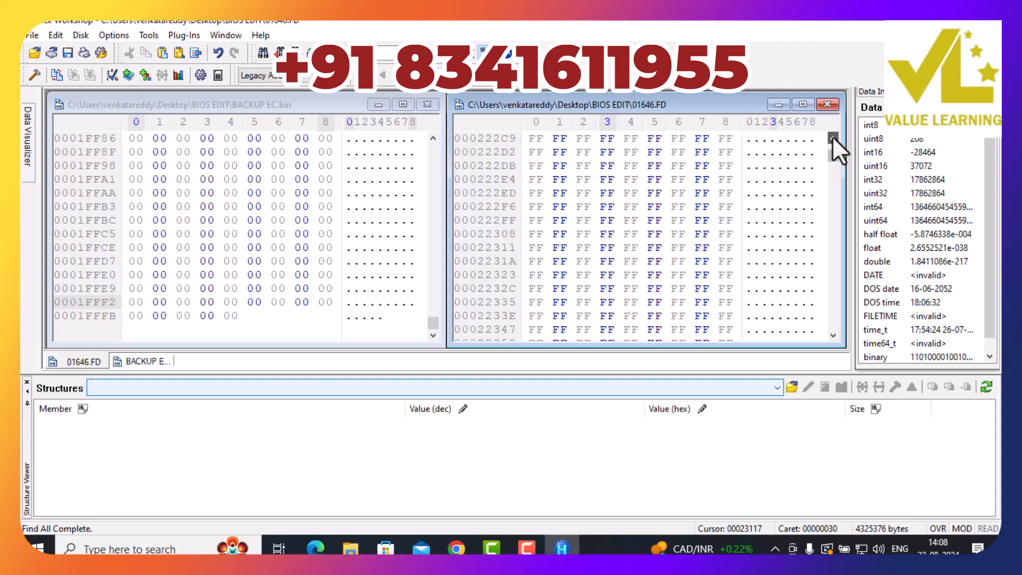
pyautogui.click(833, 137)
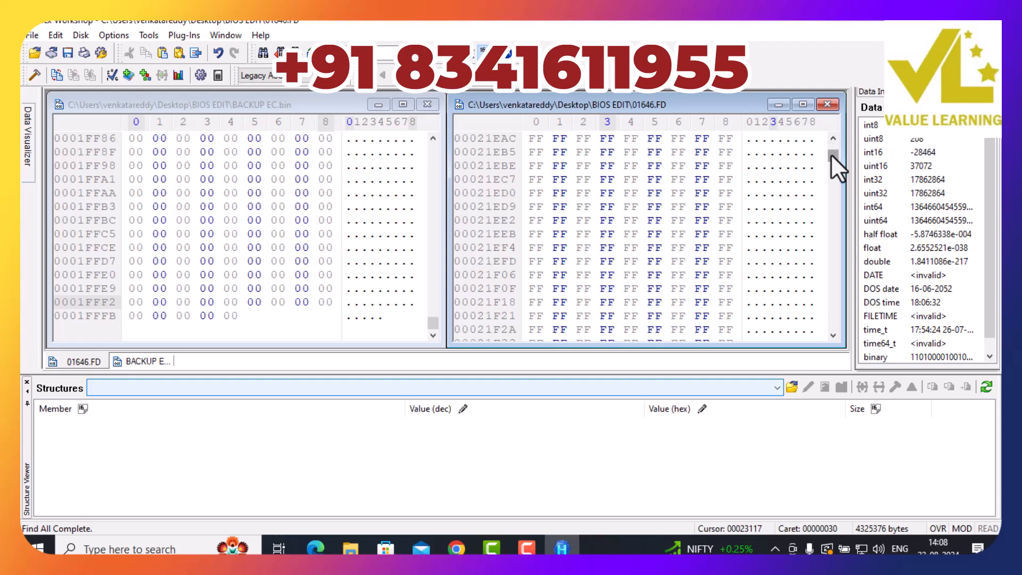
pyautogui.click(832, 137)
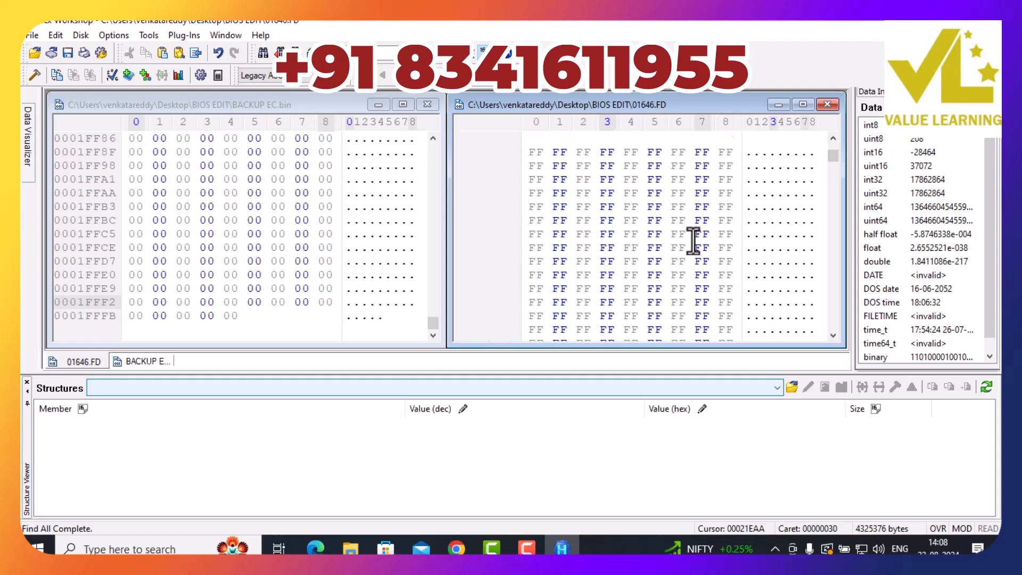
pyautogui.scroll(20, 693, 241)
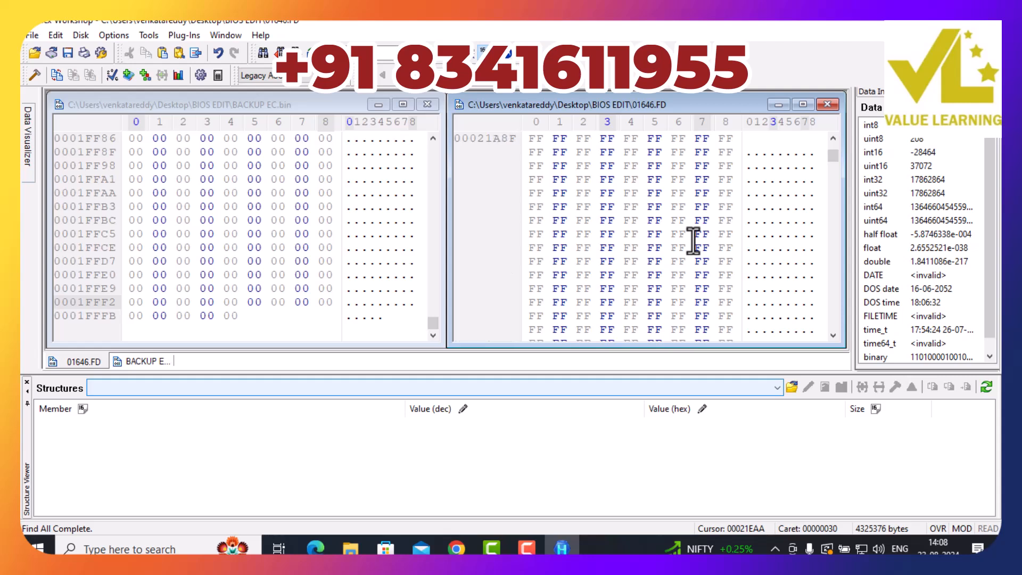
pyautogui.scroll(3, 694, 241)
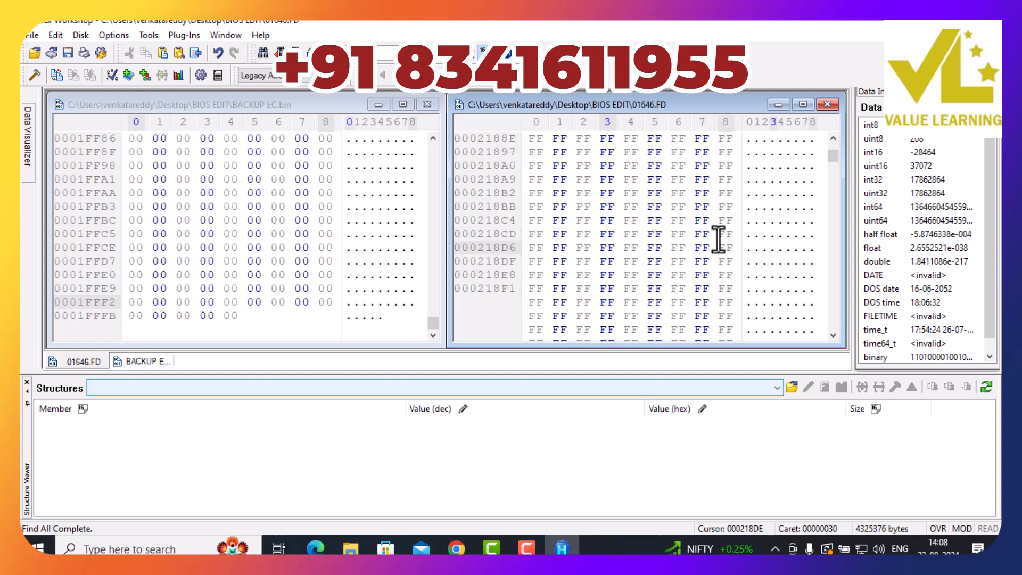
pyautogui.scroll(9, 718, 241)
pyautogui.scroll(7, 719, 240)
pyautogui.scroll(10, 718, 241)
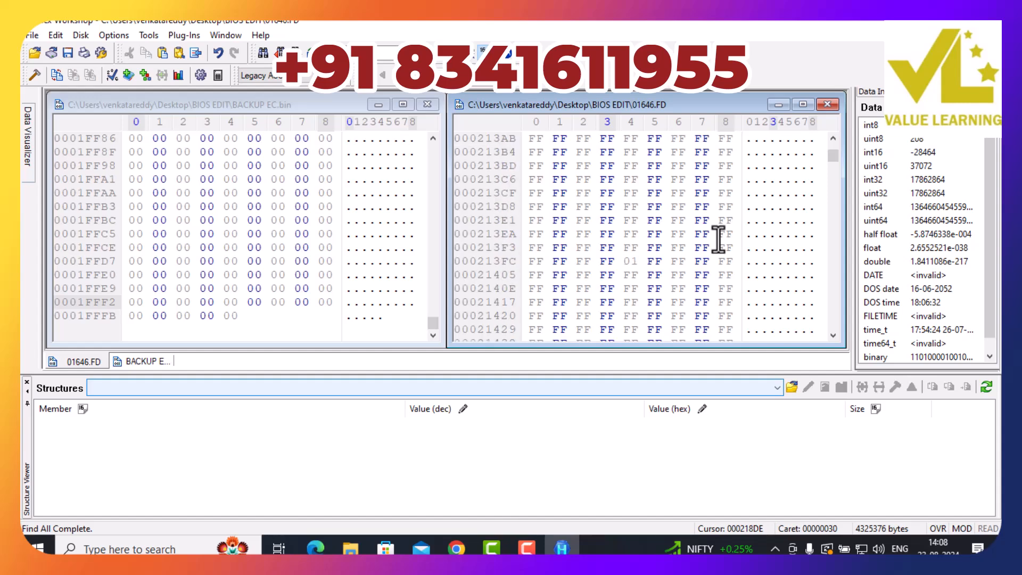
pyautogui.scroll(20, 719, 241)
pyautogui.scroll(20, 718, 240)
pyautogui.scroll(5, 718, 240)
pyautogui.scroll(20, 719, 241)
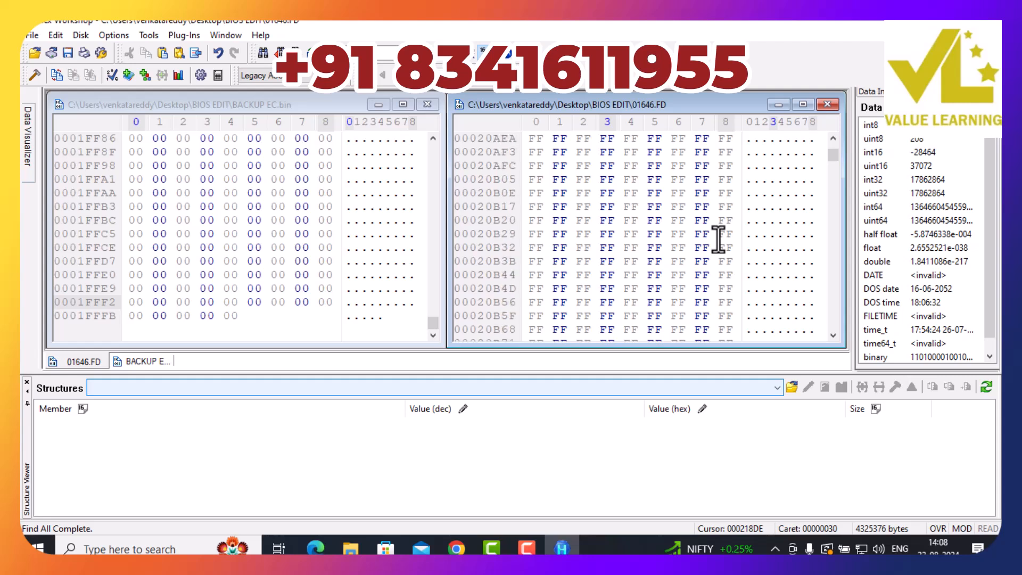
pyautogui.scroll(6, 718, 241)
pyautogui.scroll(20, 719, 241)
pyautogui.scroll(17, 718, 240)
pyautogui.scroll(20, 718, 241)
pyautogui.scroll(20, 718, 241)
pyautogui.scroll(10, 718, 241)
pyautogui.scroll(1, 718, 241)
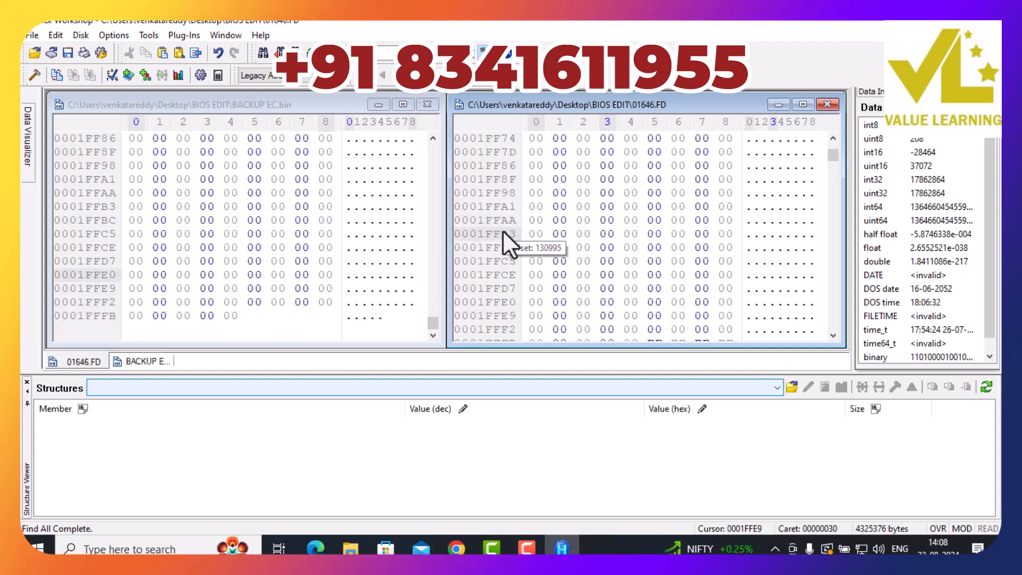
pyautogui.scroll(-1, 489, 306)
pyautogui.scroll(-1, 489, 306)
pyautogui.click(509, 276)
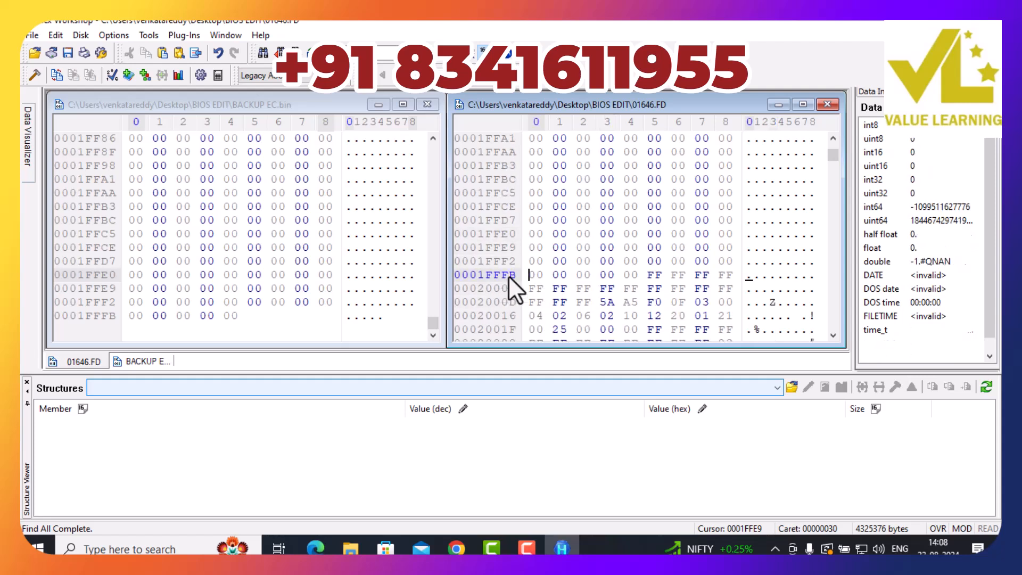
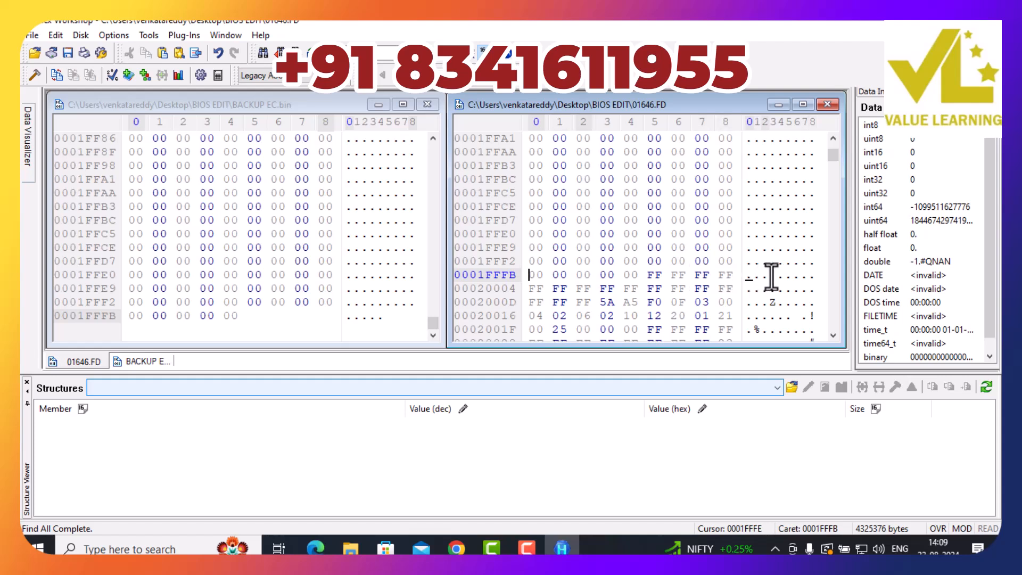
# Delete everything in 01646.FD from offset 00020000 to the end of the file and compare its start with BACKUP EC.bin
pyautogui.moveTo(782, 275); pyautogui.dragTo(811, 303)
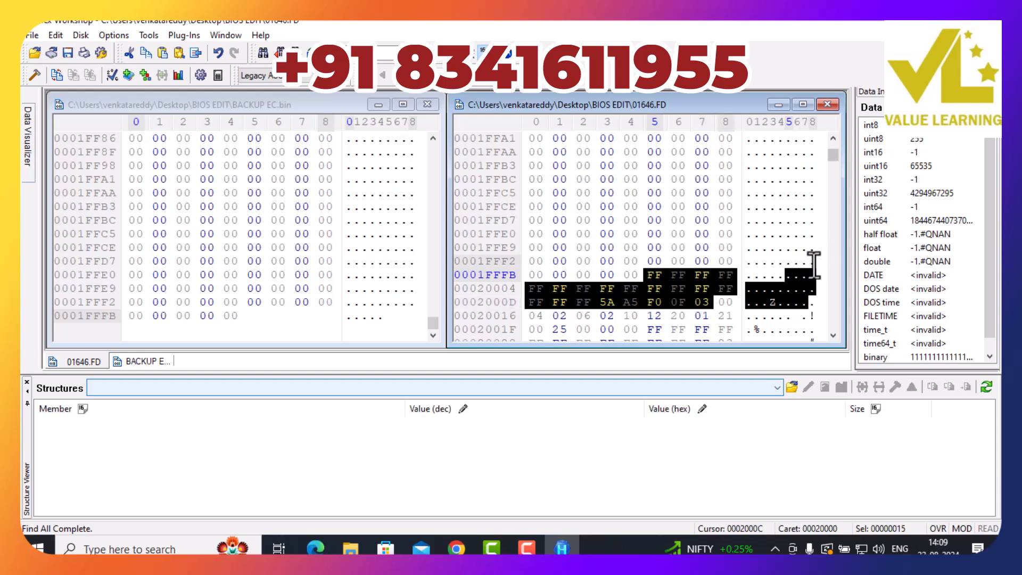
pyautogui.moveTo(835, 154); pyautogui.dragTo(844, 306)
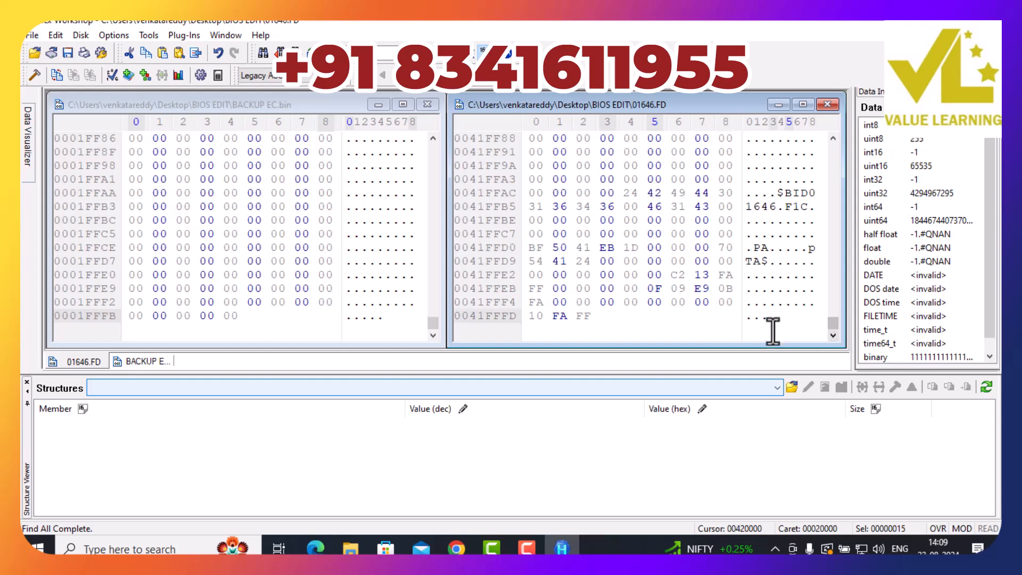
pyautogui.hotkey('ctrl', 'a')
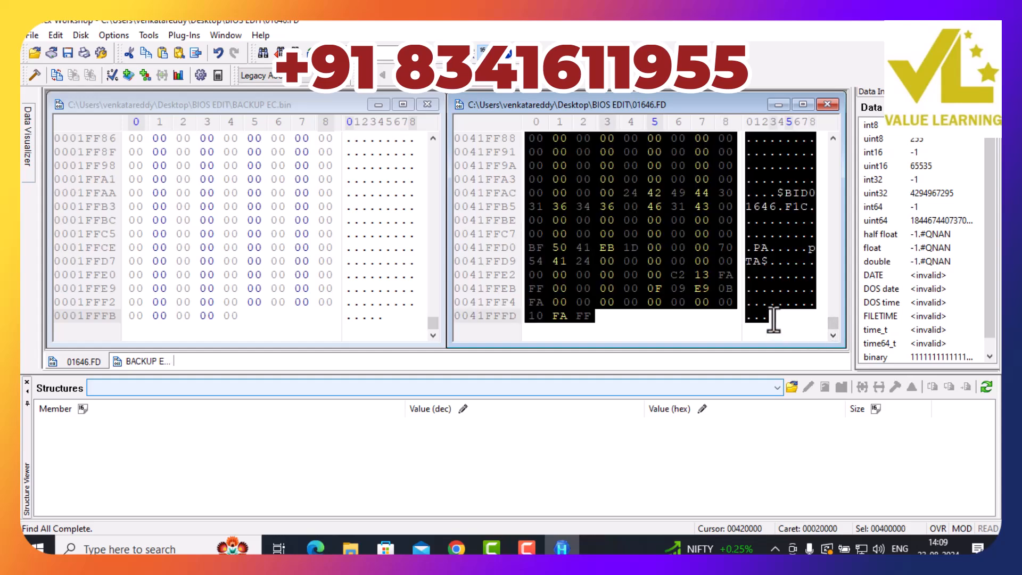
pyautogui.press('Delete')
pyautogui.press('Return')
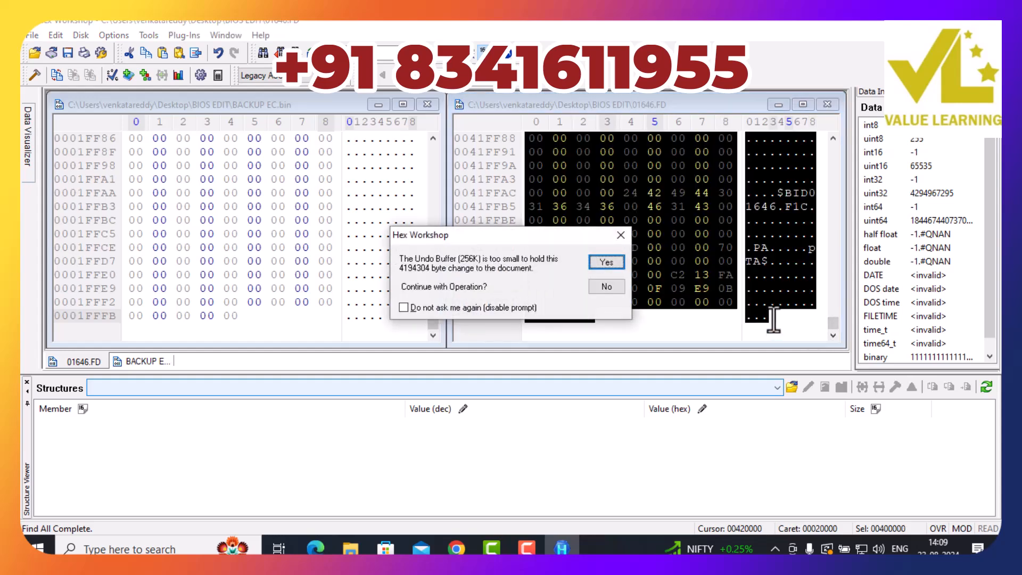
pyautogui.press('Return')
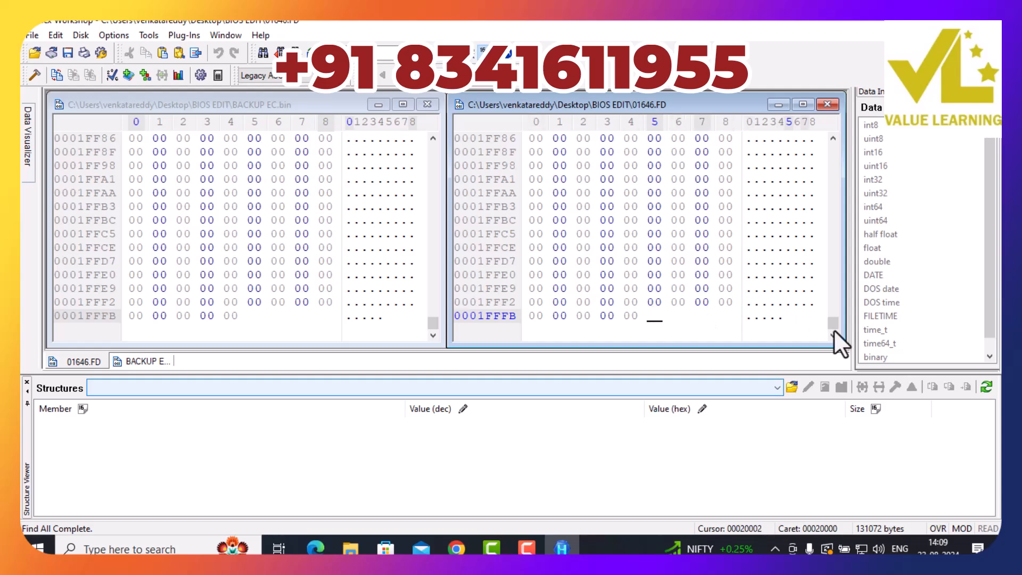
pyautogui.moveTo(833, 323); pyautogui.dragTo(858, 136)
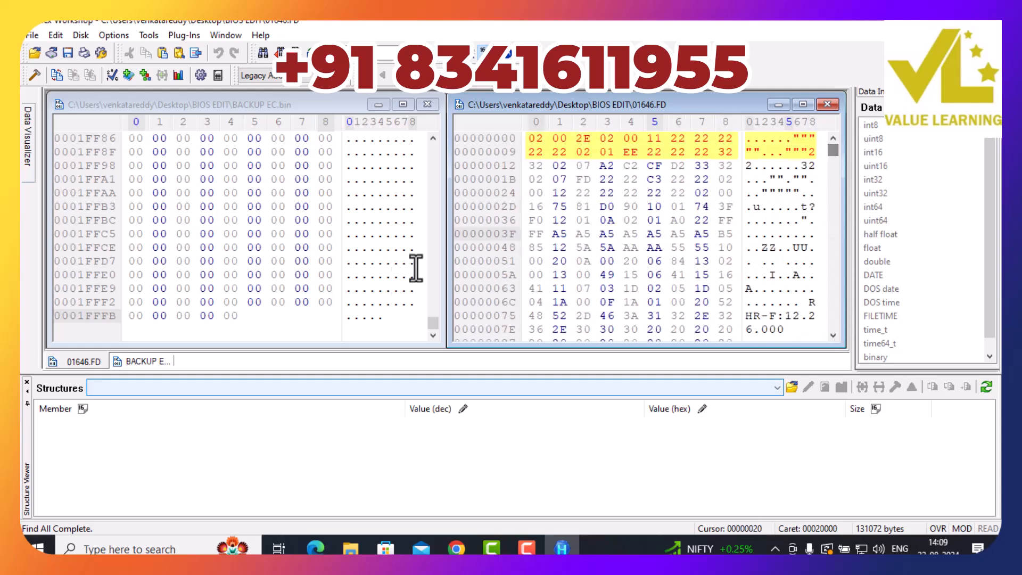
pyautogui.moveTo(435, 323); pyautogui.dragTo(445, 141)
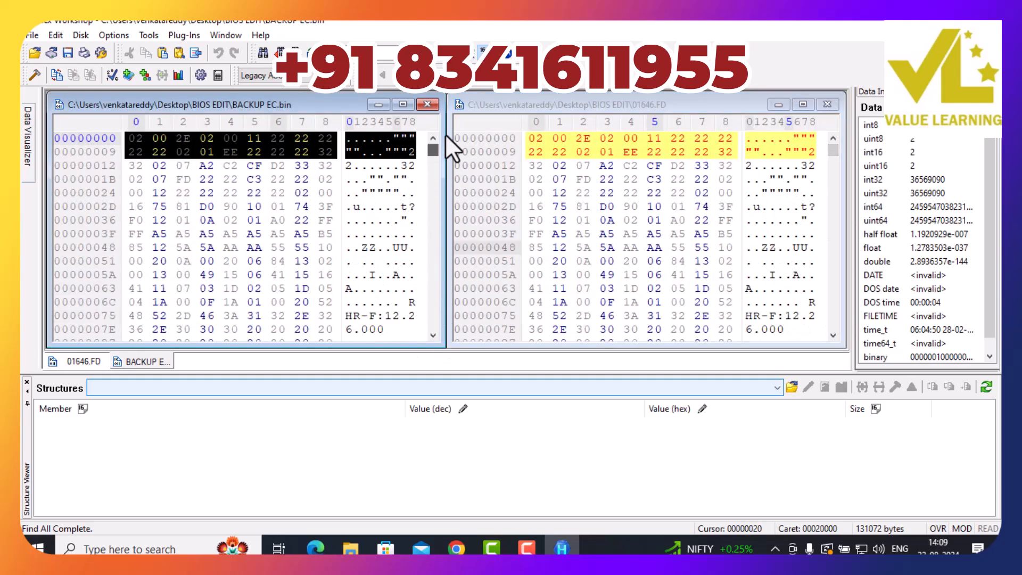
# Compare the opening rows of BACKUP EC.bin and 01646.FD down through the EC version and copyright text
pyautogui.click(367, 207)
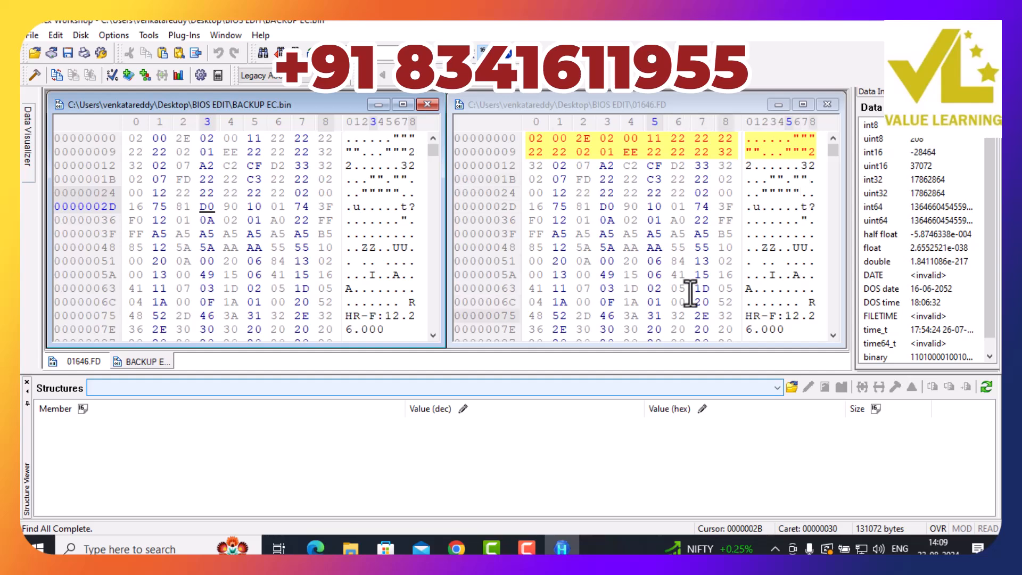
pyautogui.scroll(-2, 635, 247)
pyautogui.scroll(-2, 807, 229)
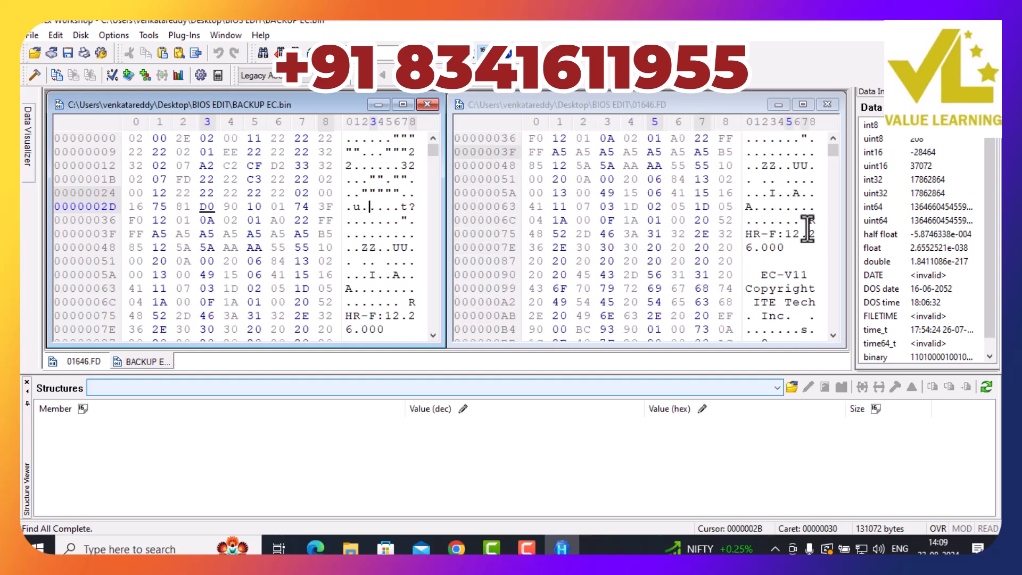
pyautogui.scroll(-1, 359, 246)
pyautogui.scroll(-2, 358, 247)
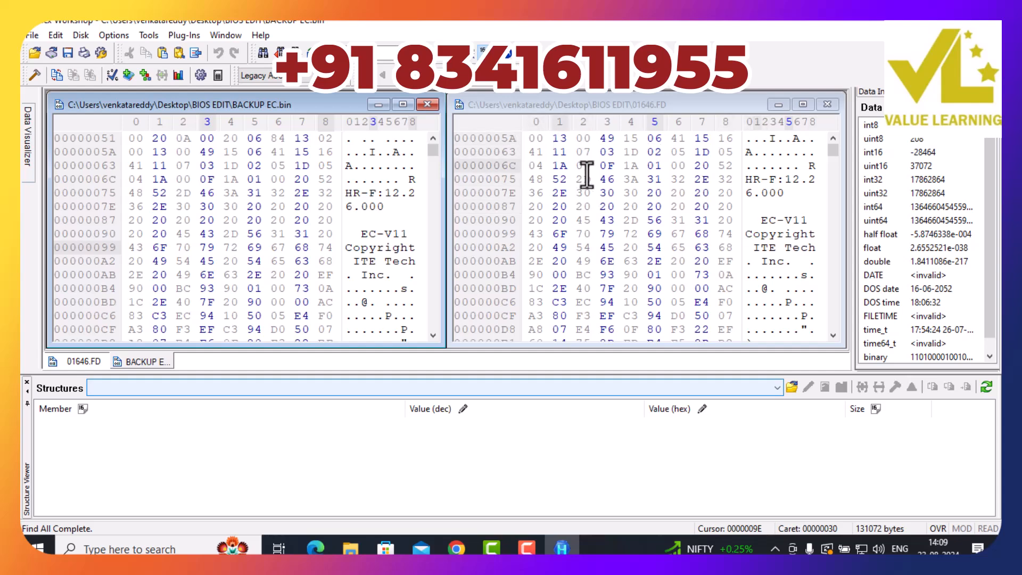
# Save the trimmed 01646.FD as EC EDIT in the BIOS EDIT folder, and close both files and the hex editor
pyautogui.click(606, 179)
pyautogui.click(30, 35)
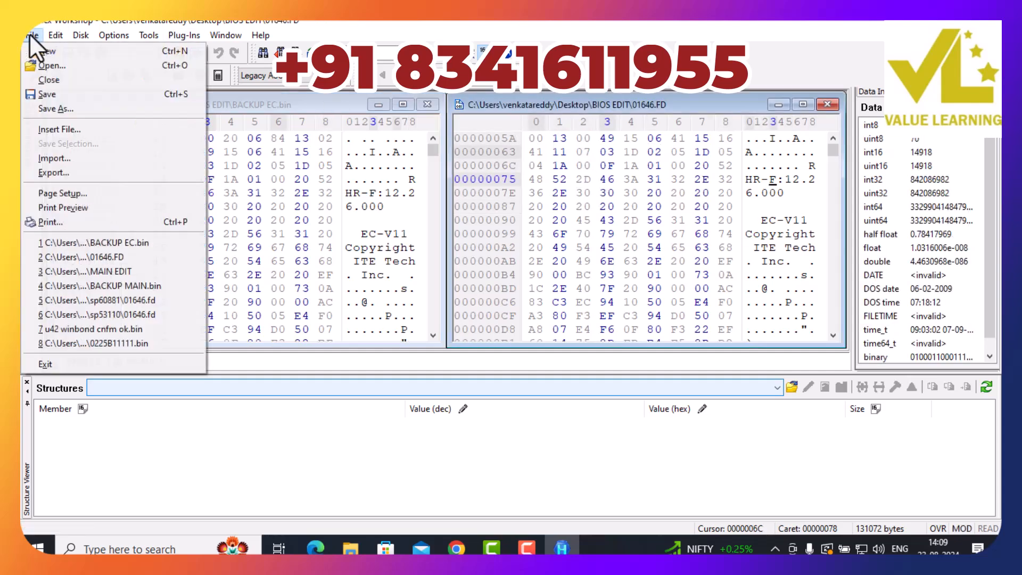
pyautogui.click(56, 111)
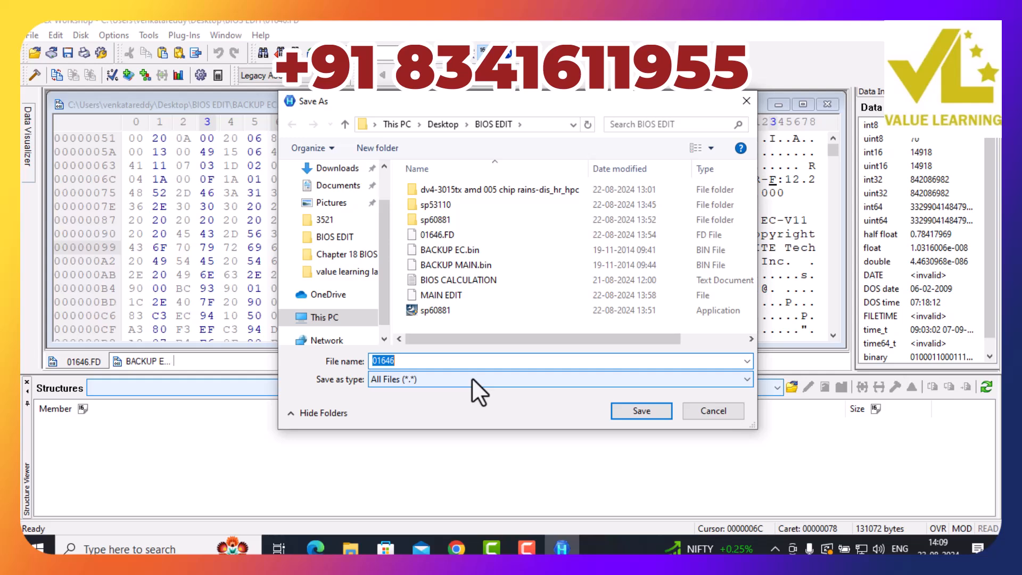
pyautogui.write('EC EDIT')
pyautogui.click(638, 404)
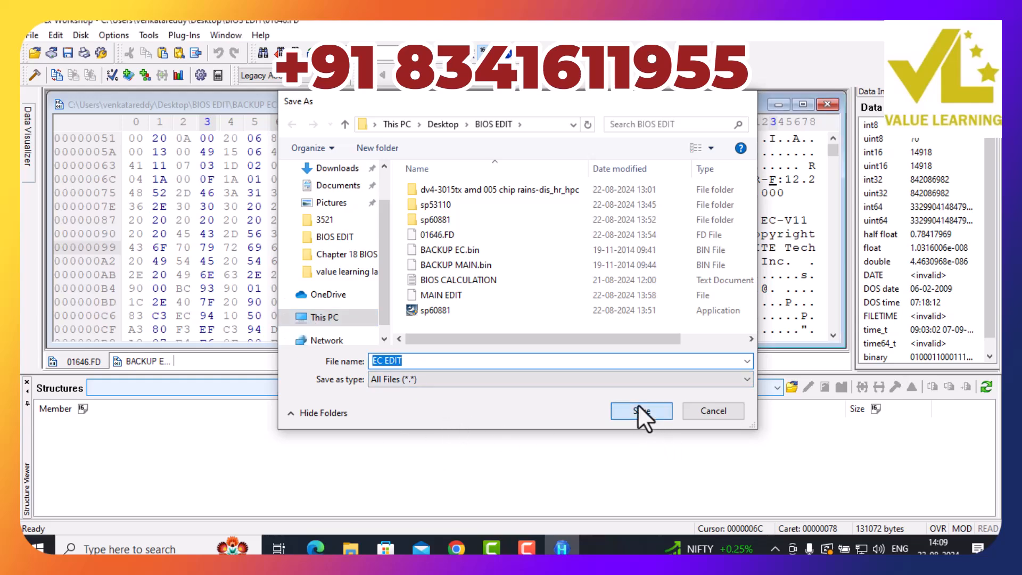
pyautogui.click(425, 104)
pyautogui.click(827, 105)
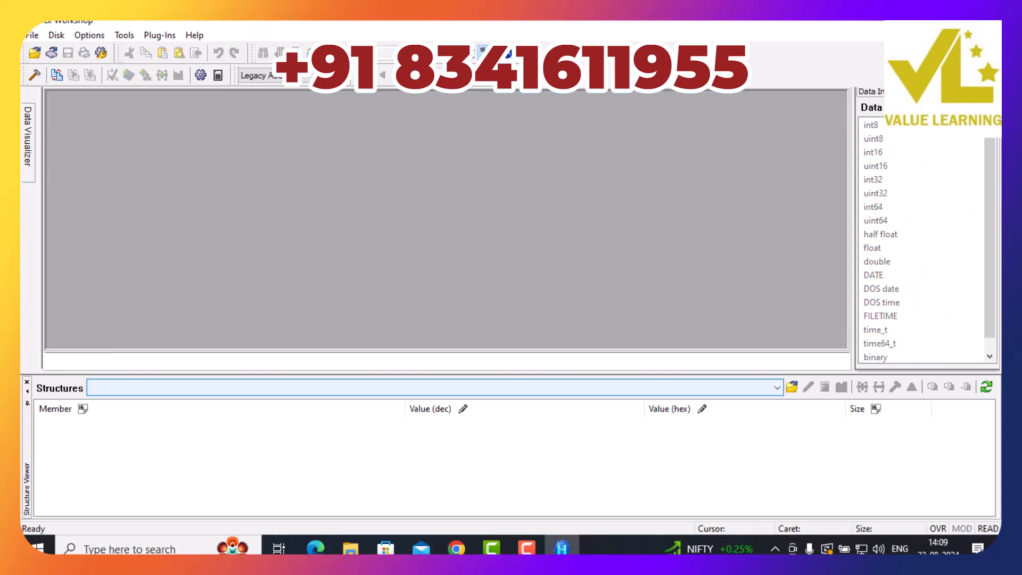
pyautogui.click(986, 24)
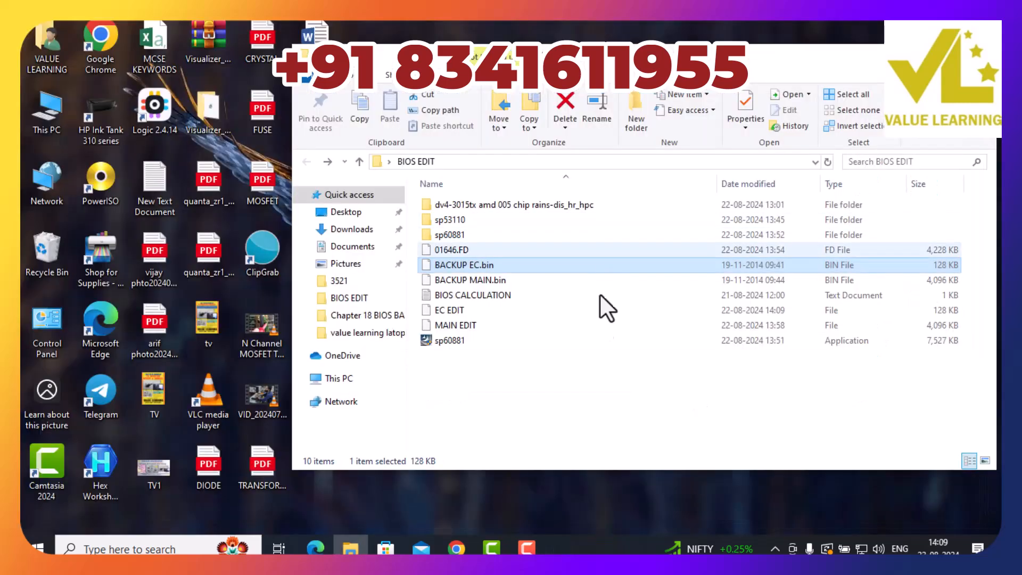
# Open MAIN EDIT and BACKUP MAIN.bin from the BIOS EDIT folder in Hex Workshop
pyautogui.click(536, 401)
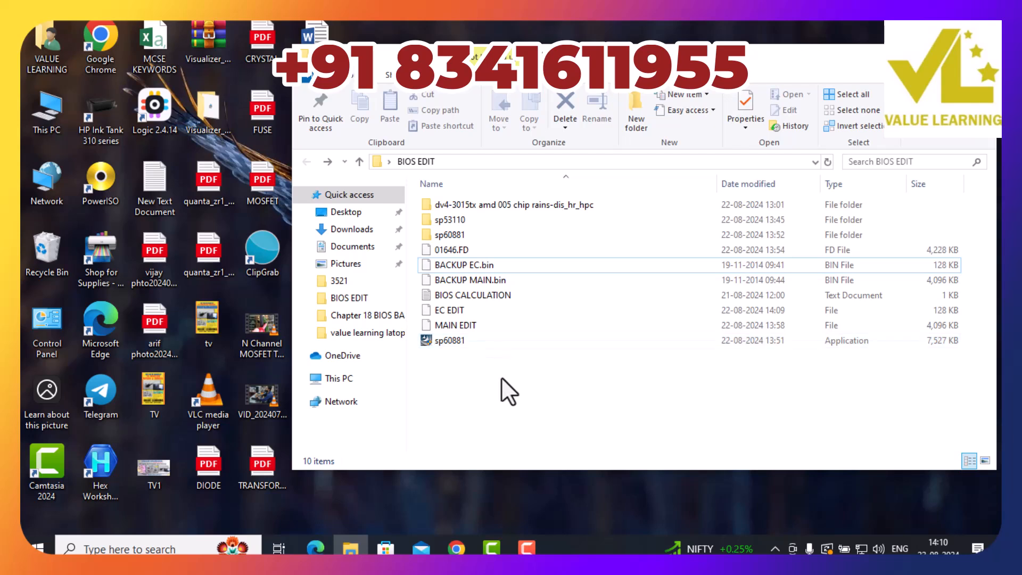
pyautogui.rightClick(457, 325)
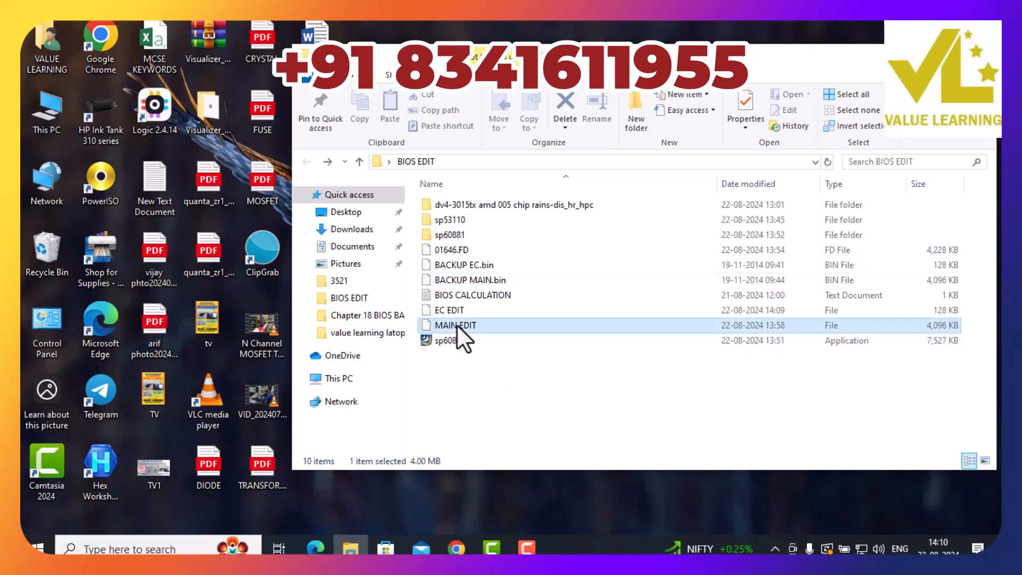
pyautogui.click(532, 260)
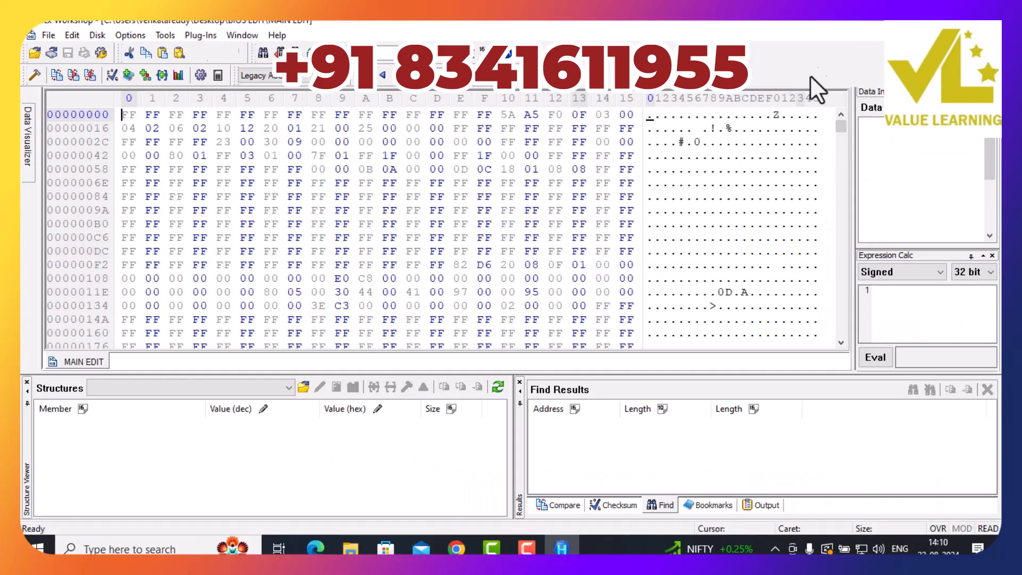
pyautogui.click(926, 22)
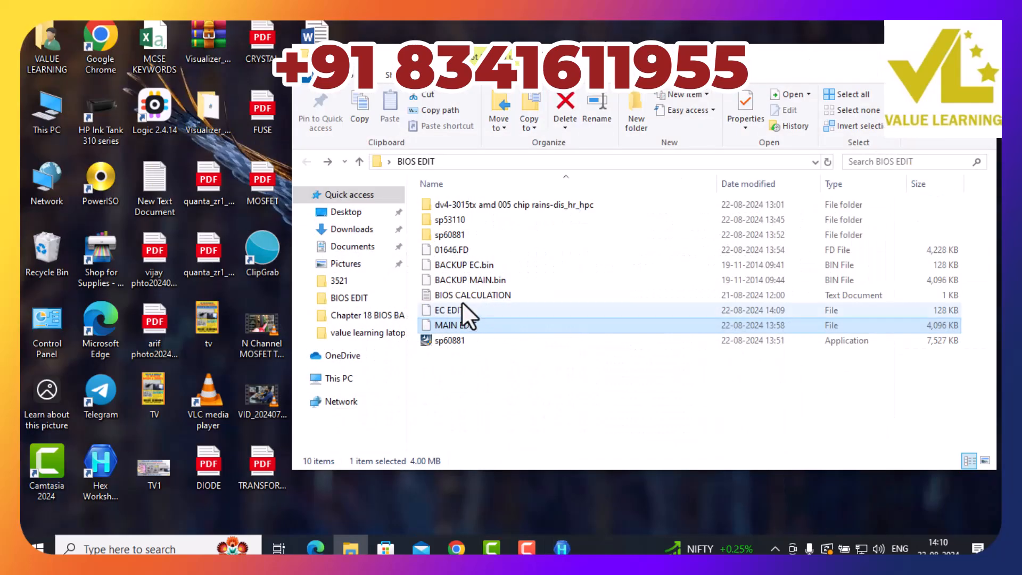
pyautogui.click(475, 275)
pyautogui.rightClick(475, 274)
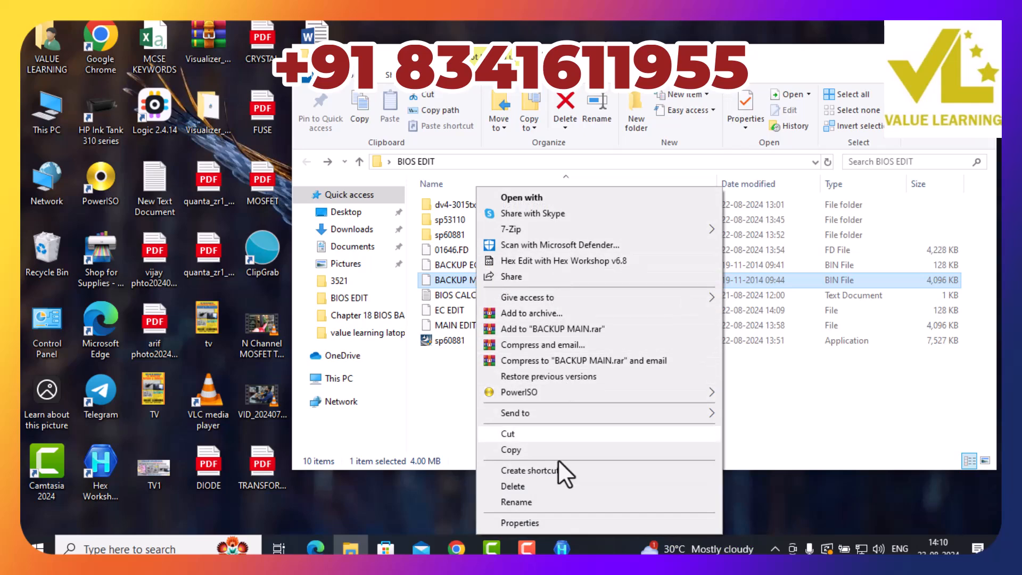
pyautogui.click(529, 262)
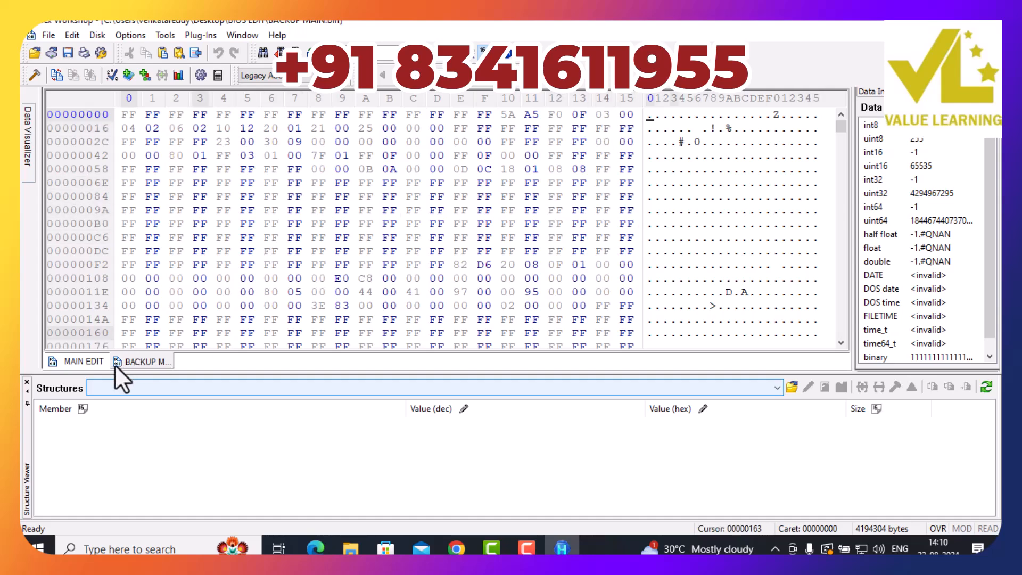
# Search BACKUP MAIN.bin for all instances of the text string NOTEBOOK
pyautogui.click(80, 361)
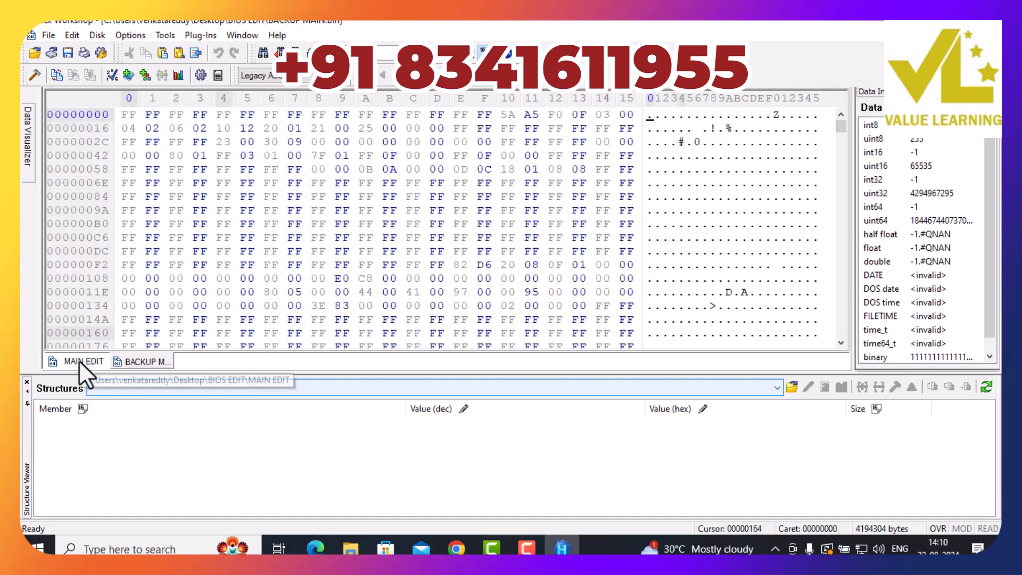
pyautogui.click(147, 361)
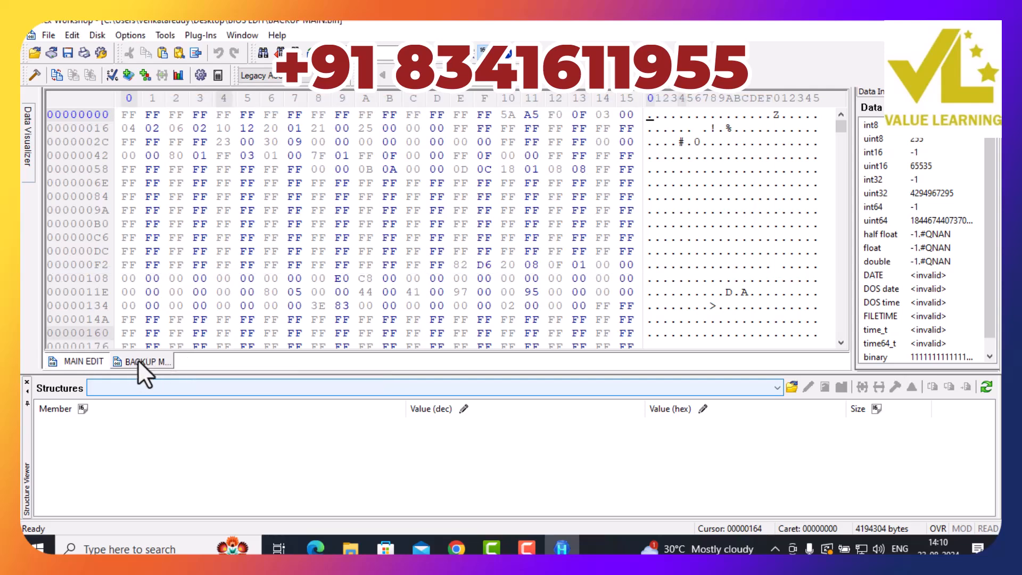
pyautogui.click(226, 265)
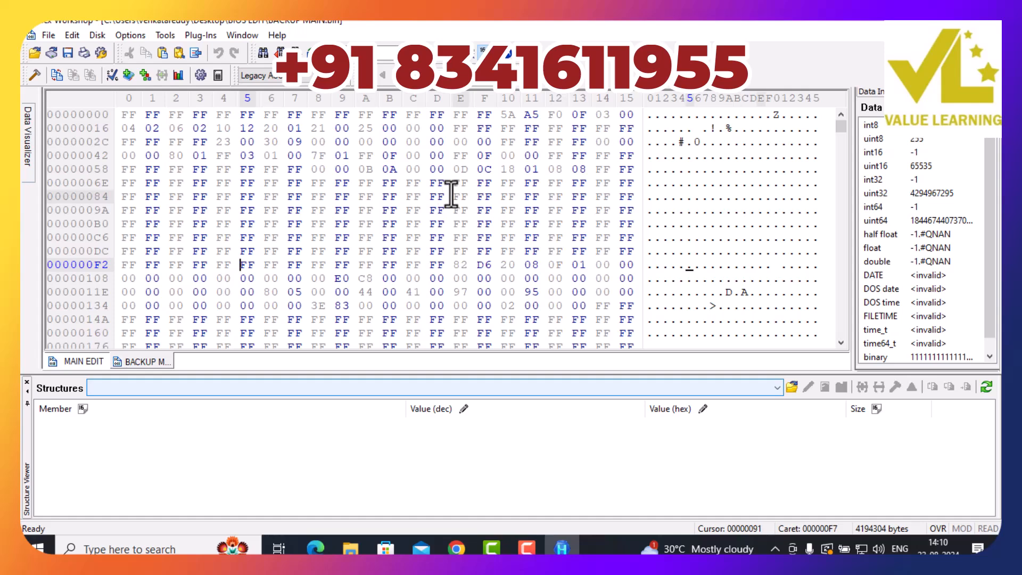
pyautogui.hotkey('ctrl', 'f')
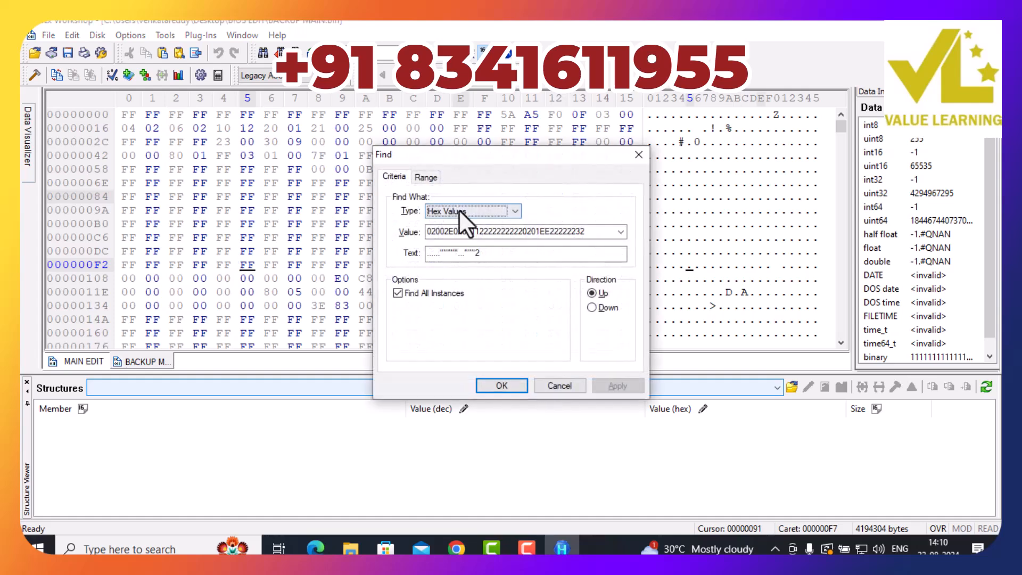
pyautogui.click(459, 210)
pyautogui.click(442, 235)
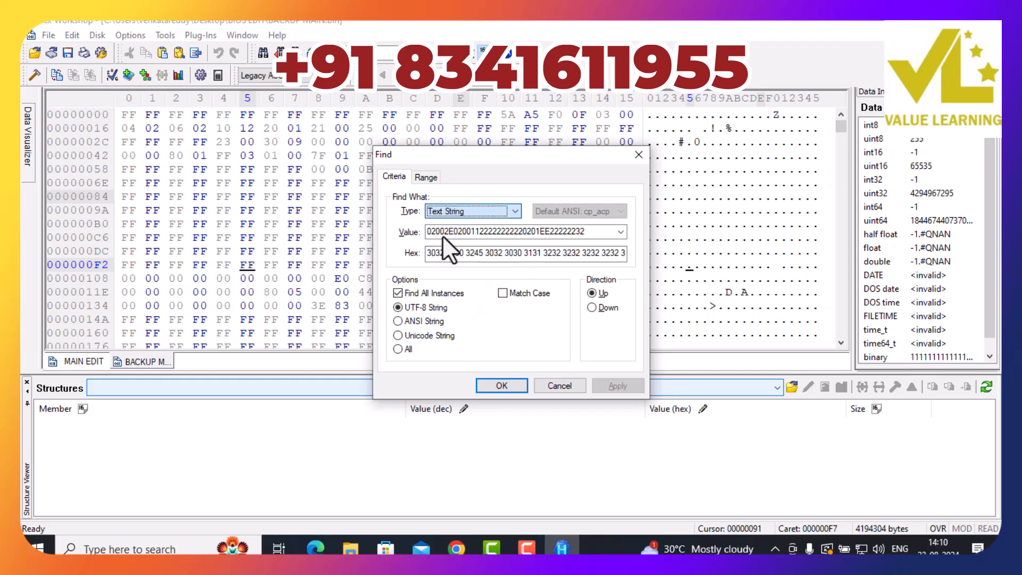
pyautogui.doubleClick(518, 231)
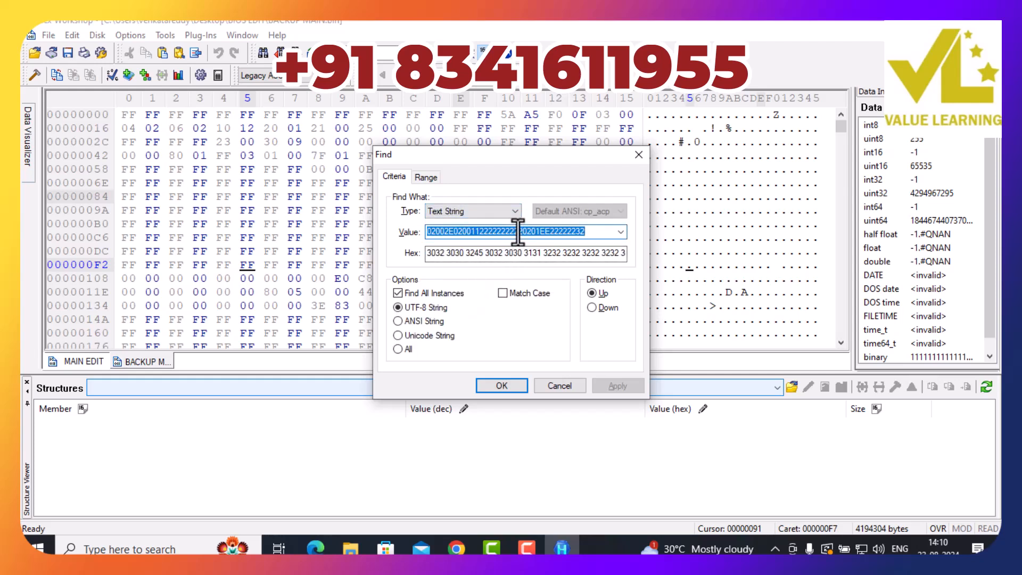
pyautogui.write('NOTEBOOK')
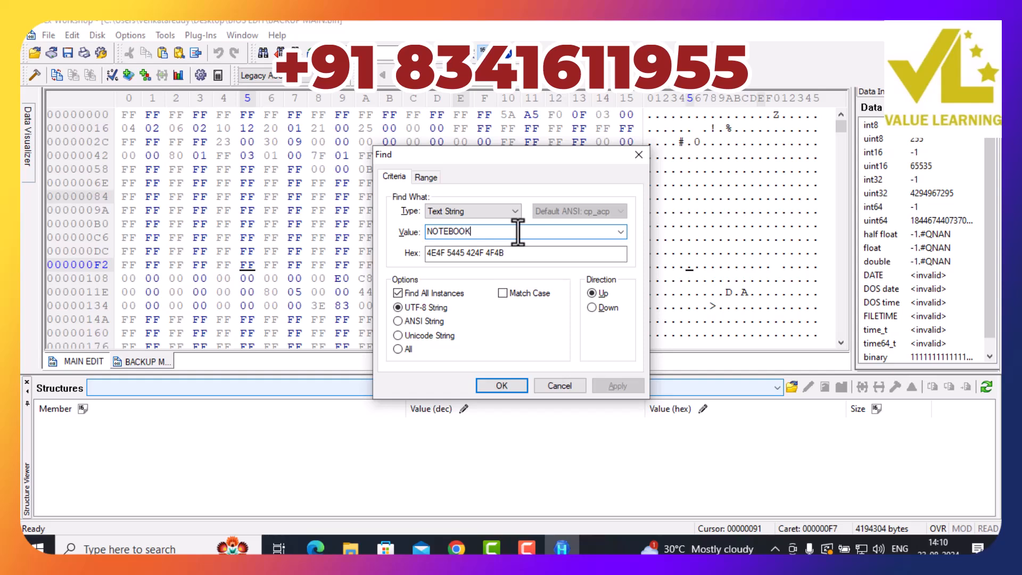
pyautogui.click(498, 385)
pyautogui.scroll(2, 639, 232)
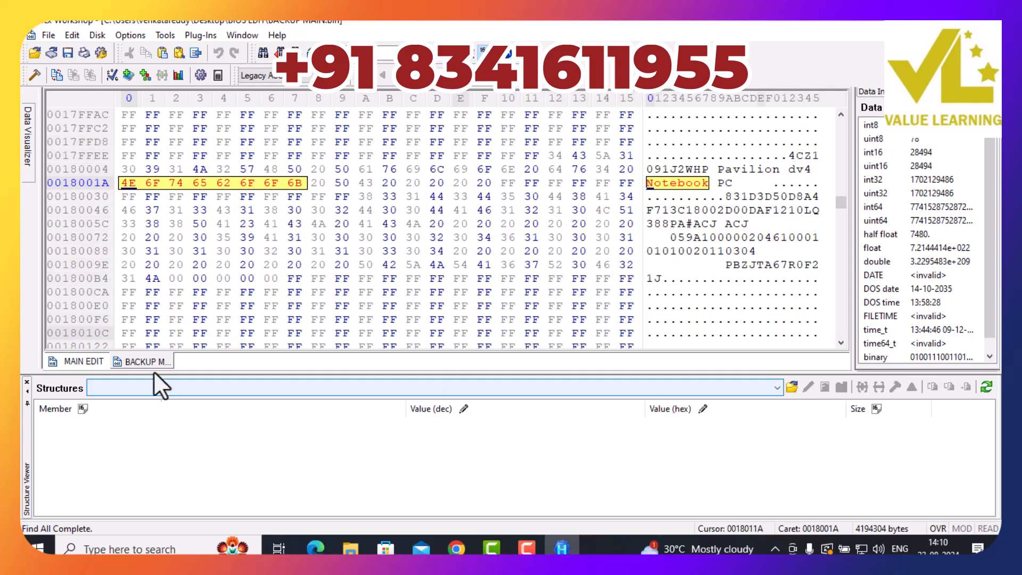
# Search MAIN EDIT for all instances of the same NOTEBOOK text string and check its opening rows
pyautogui.click(79, 360)
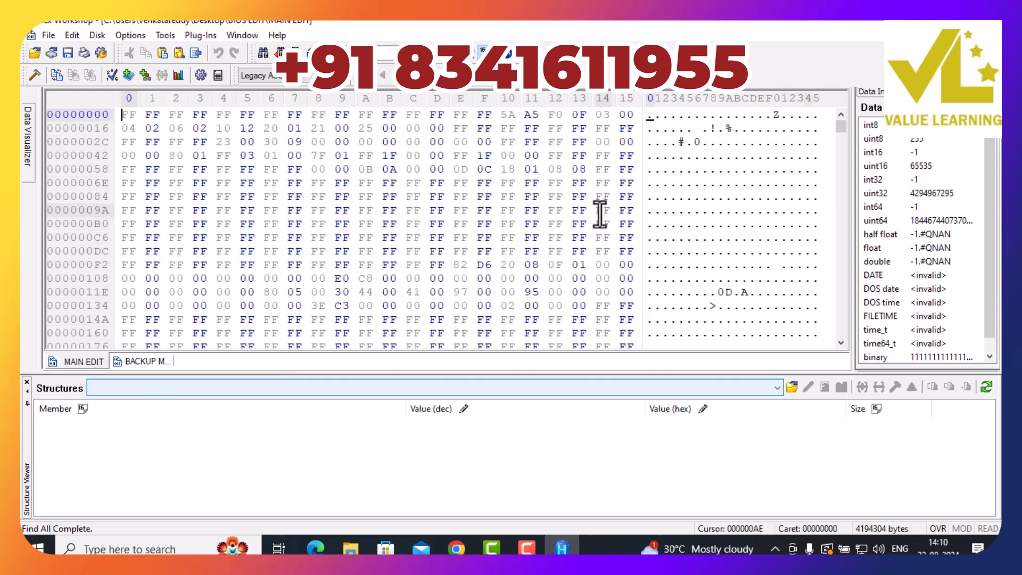
pyautogui.click(530, 213)
pyautogui.hotkey('ctrl', 'f')
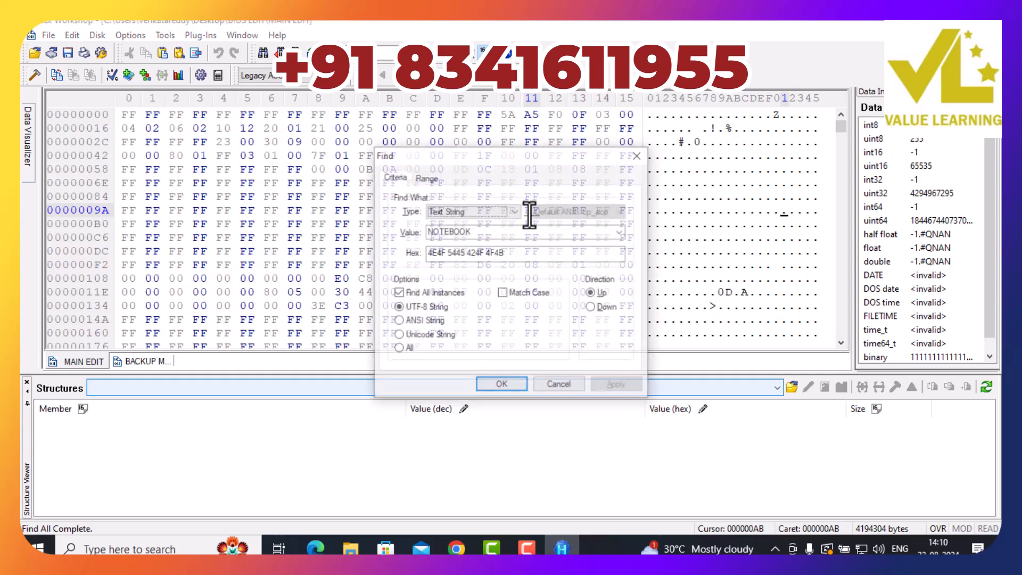
pyautogui.click(504, 386)
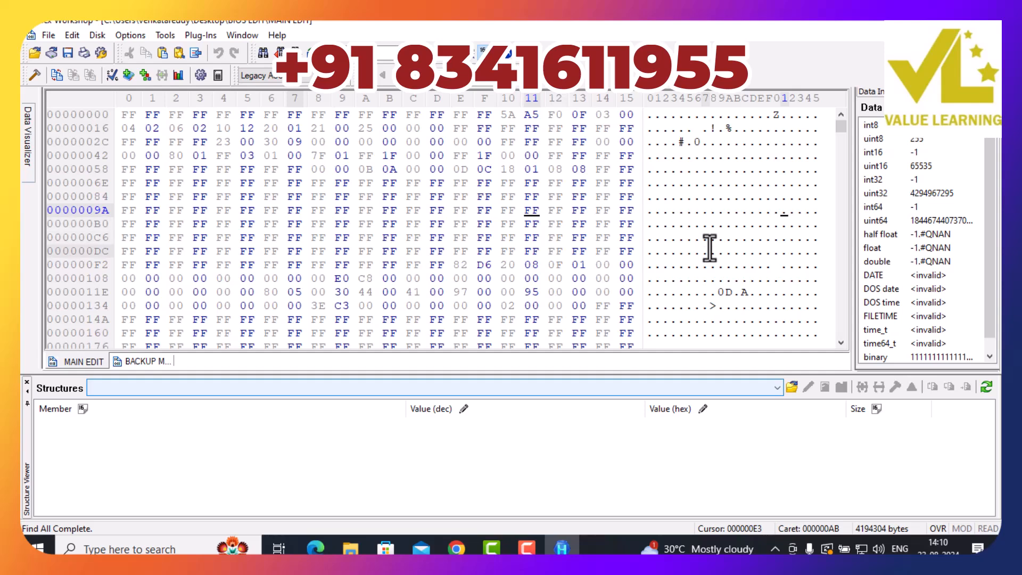
pyautogui.scroll(-4, 708, 234)
pyautogui.scroll(4, 703, 260)
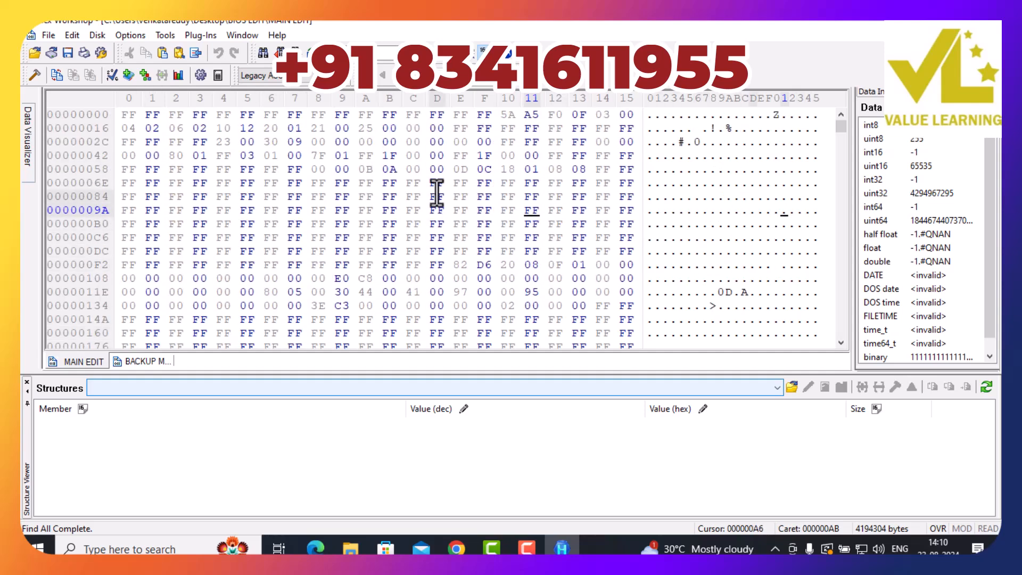
# Repeat the NOTEBOOK text search in MAIN EDIT with the search direction set to Down
pyautogui.click(691, 222)
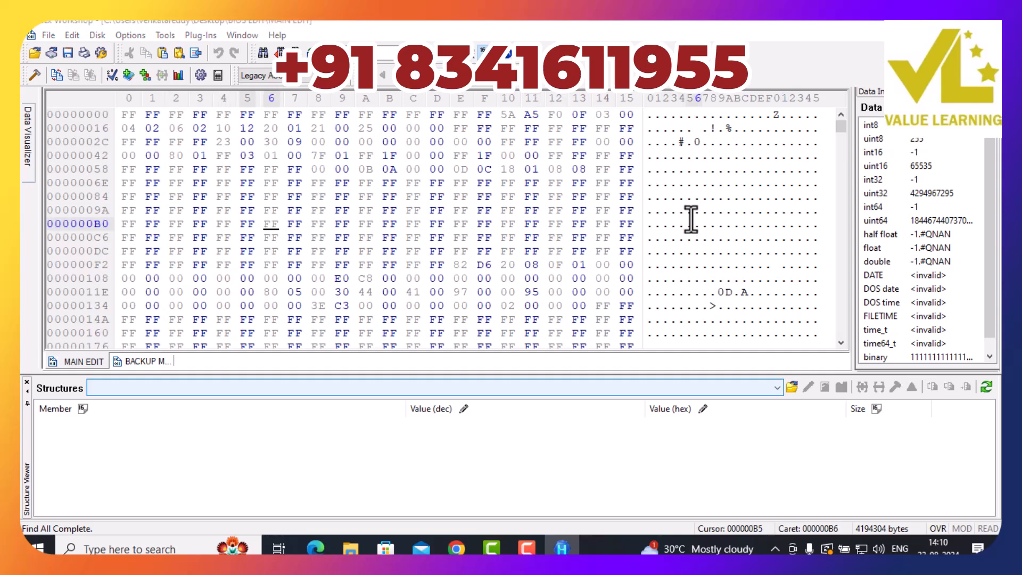
pyautogui.hotkey('ctrl', 'f')
pyautogui.click(594, 307)
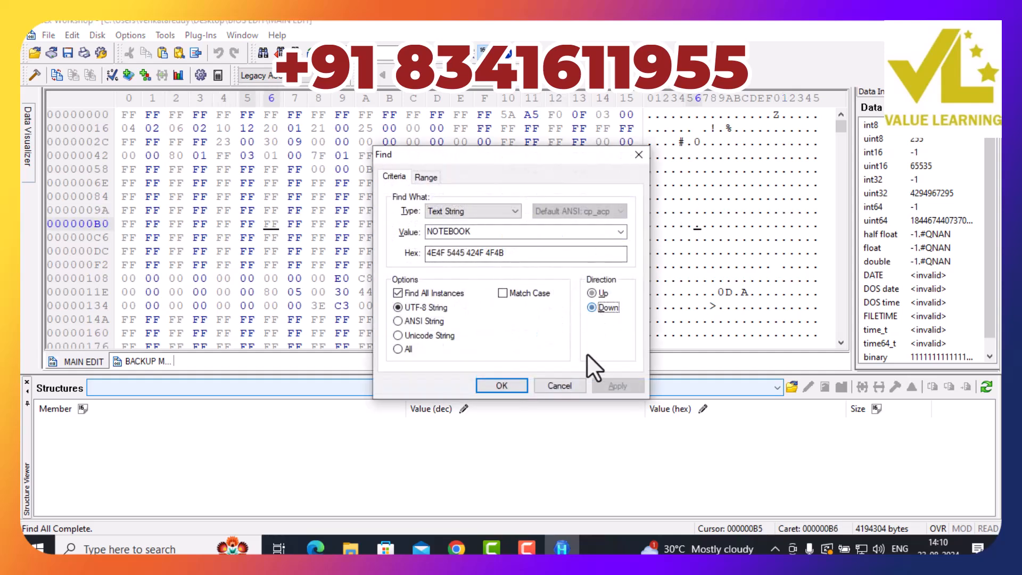
pyautogui.click(507, 383)
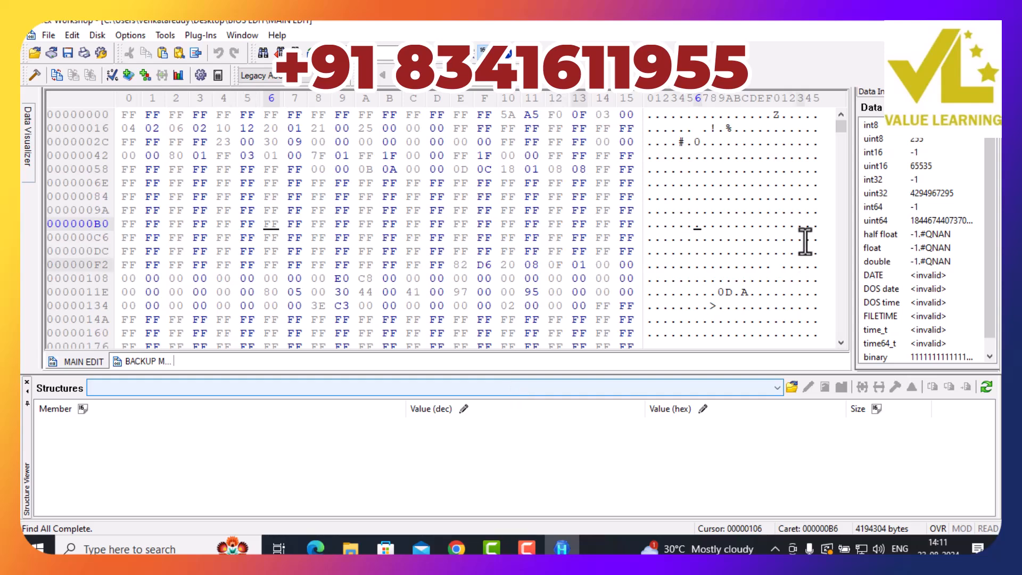
pyautogui.scroll(-2, 800, 230)
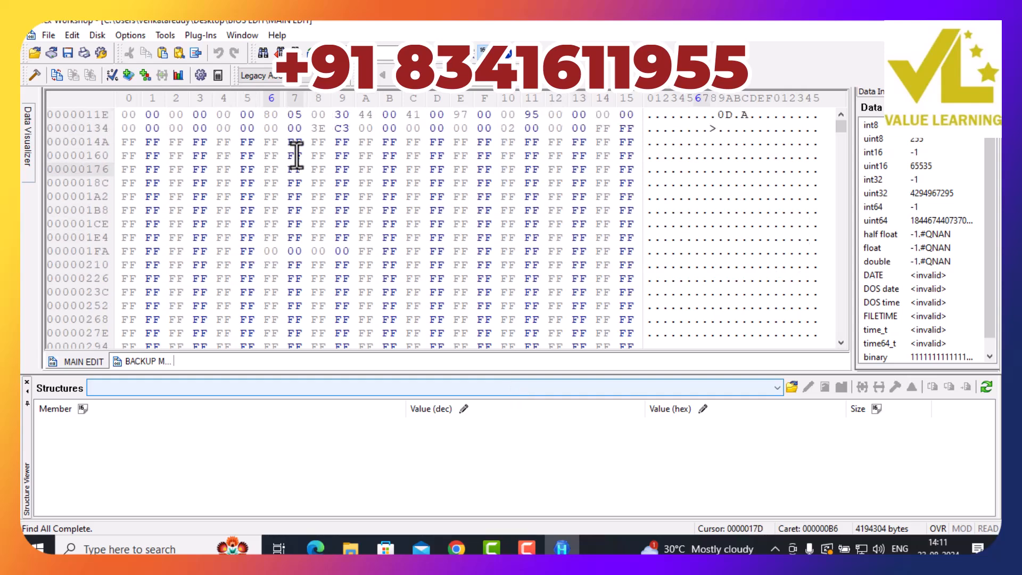
pyautogui.scroll(2, 748, 216)
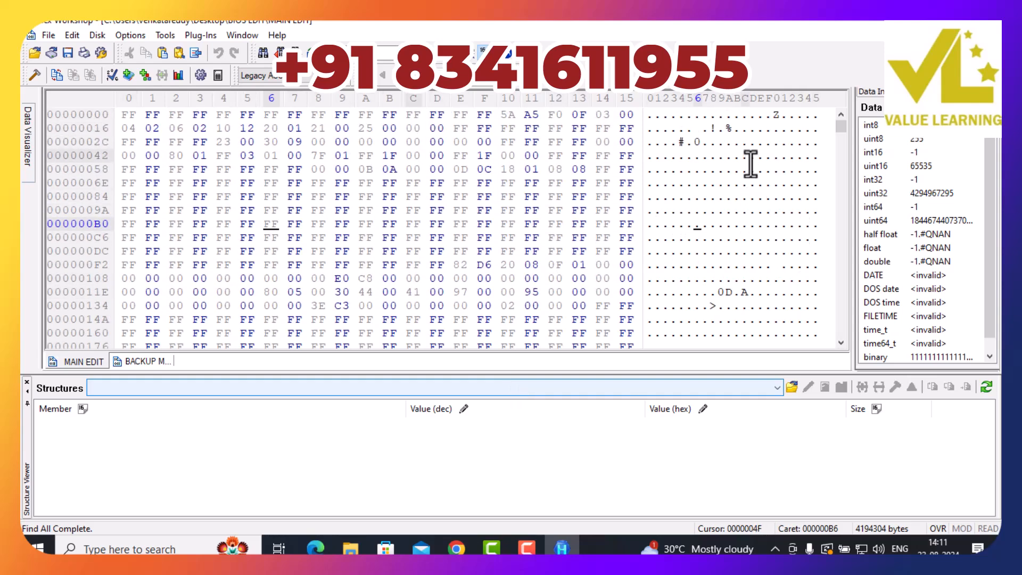
# Examine the laptop model and serial data block around the Notebook PC text in BACKUP MAIN.bin, locating its start and end
pyautogui.click(132, 362)
pyautogui.scroll(1, 673, 229)
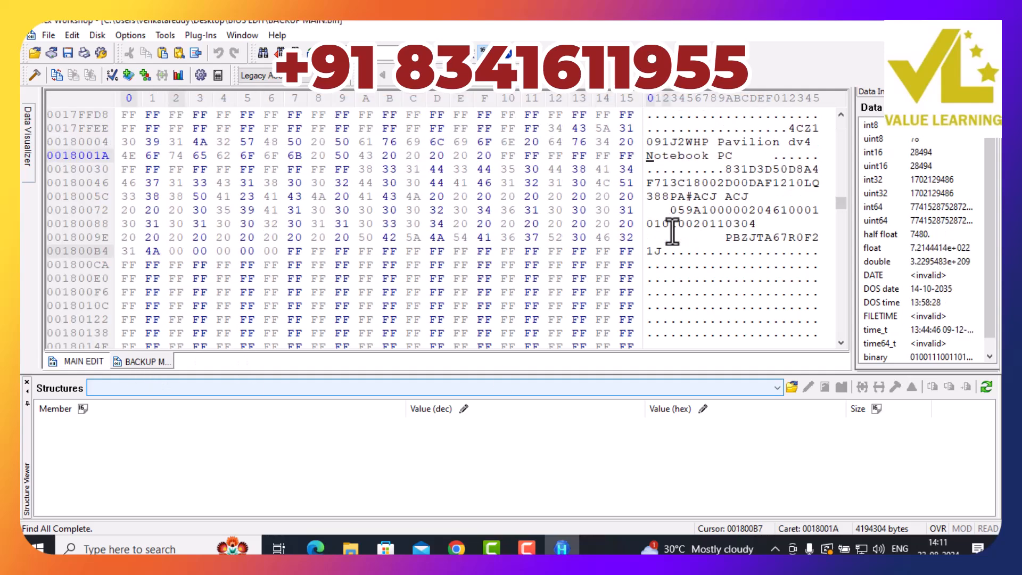
pyautogui.scroll(1, 788, 195)
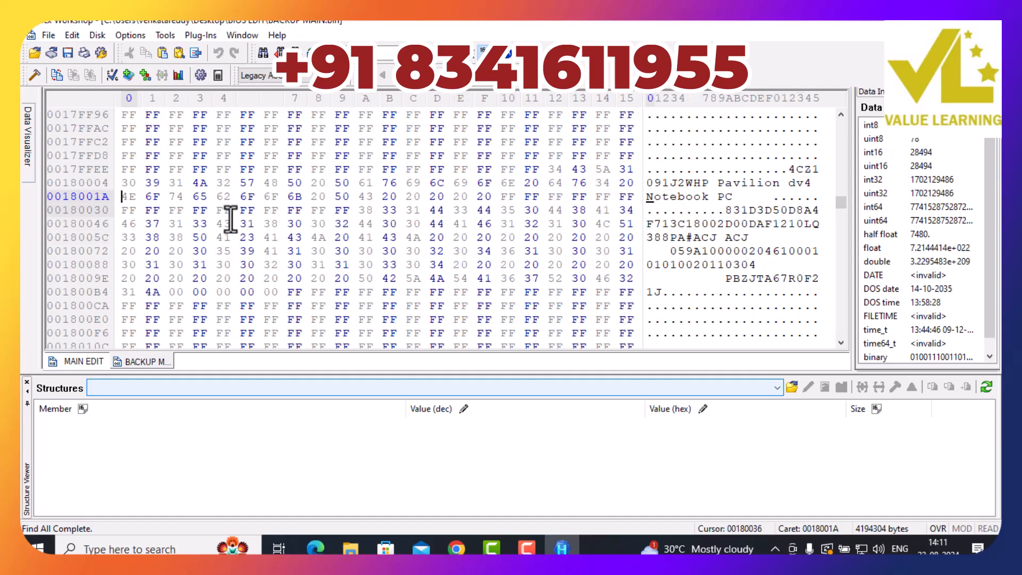
pyautogui.click(789, 171)
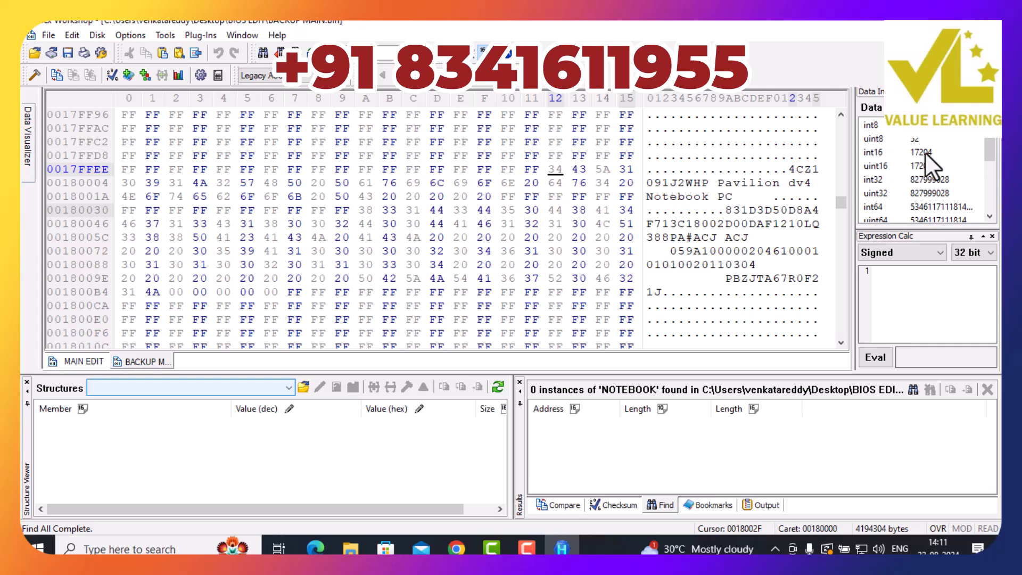
pyautogui.click(663, 292)
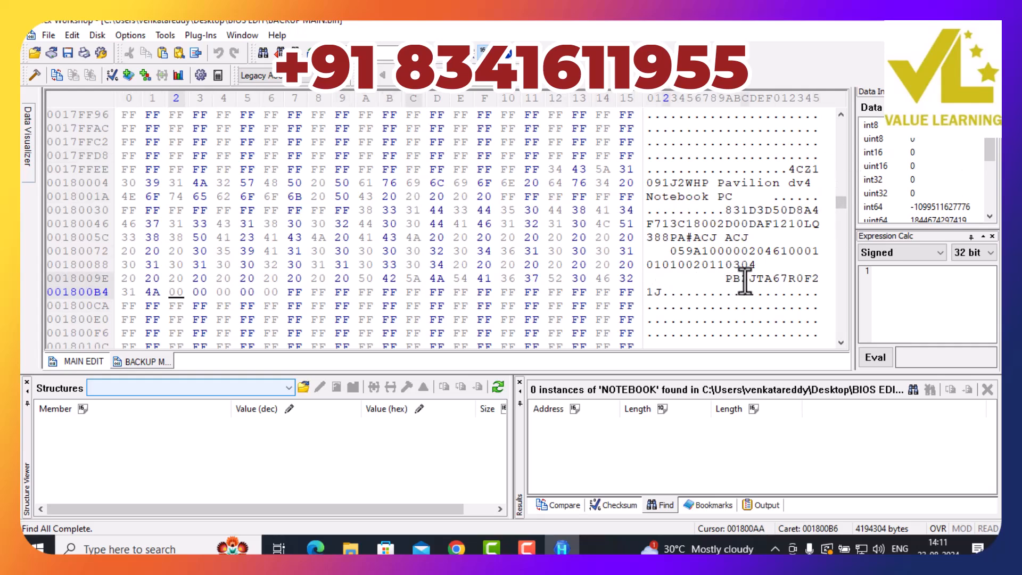
# Locate the end of the laptop identity block in BACKUP MAIN.bin, directly after its last text character
pyautogui.click(747, 278)
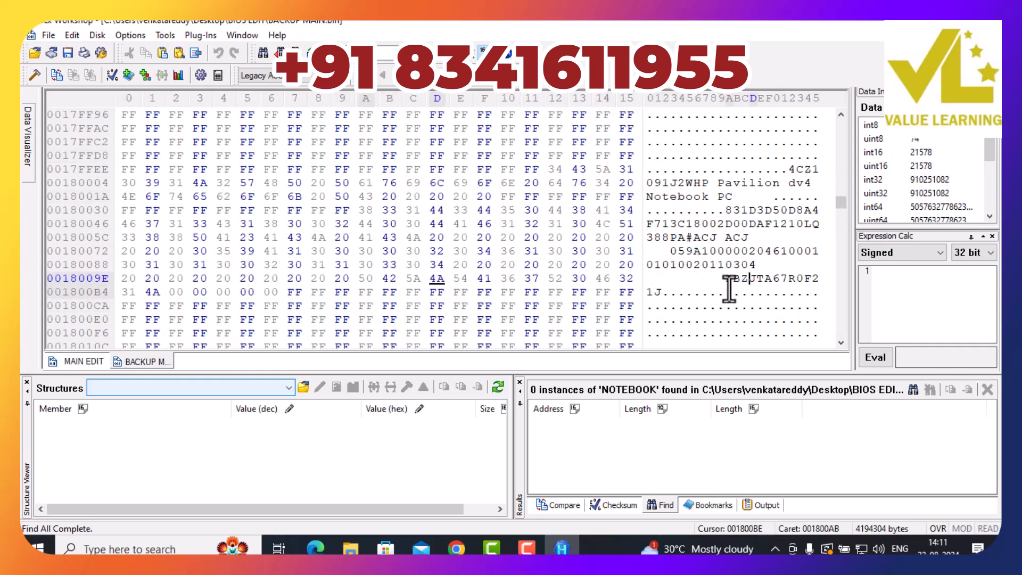
pyautogui.click(660, 294)
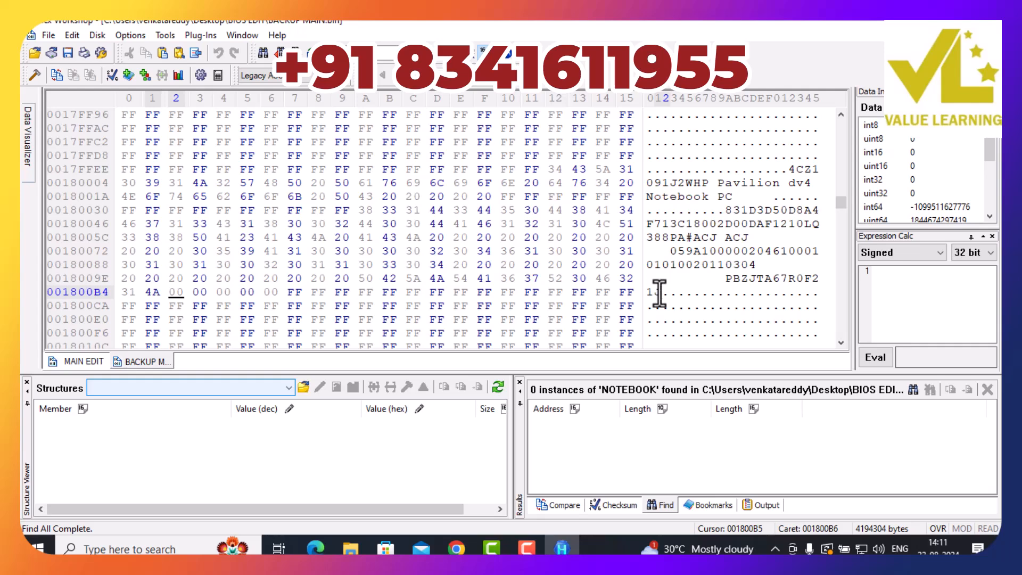
pyautogui.click(655, 294)
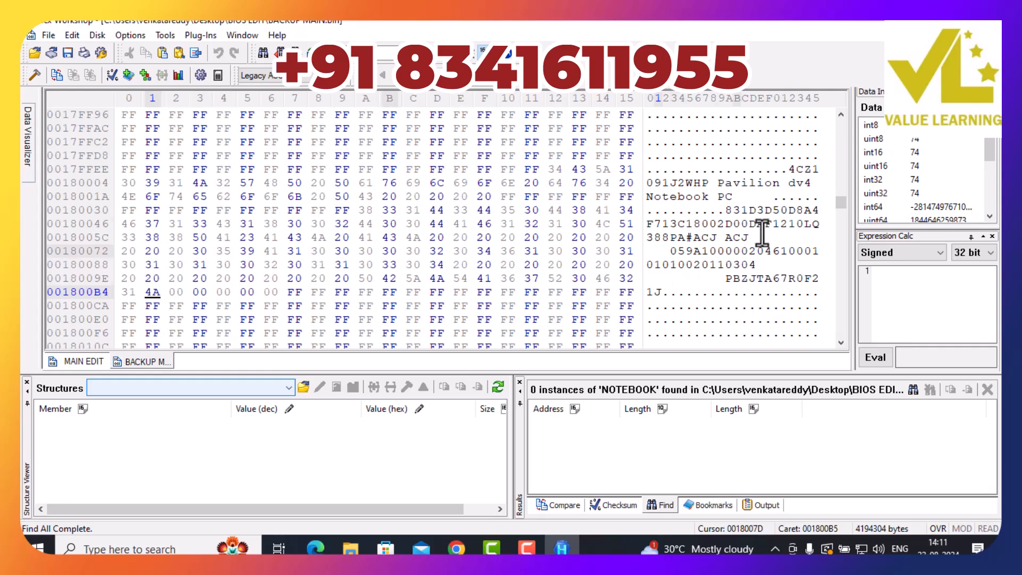
pyautogui.click(659, 294)
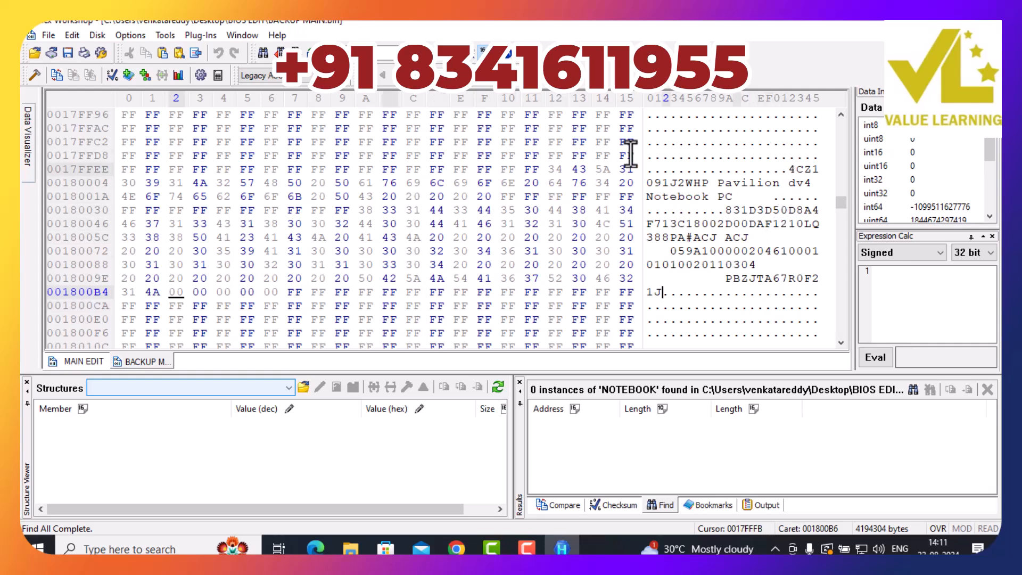
# Tile the two open files vertically and place the caret at the start of the identity block in BACKUP MAIN.bin
pyautogui.click(242, 35)
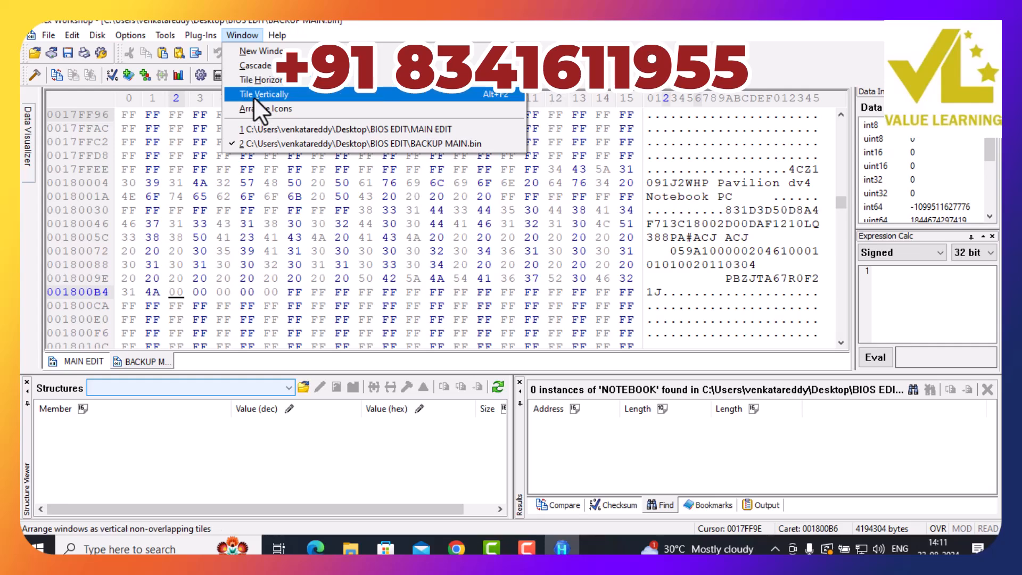
pyautogui.click(254, 96)
pyautogui.scroll(5, 321, 243)
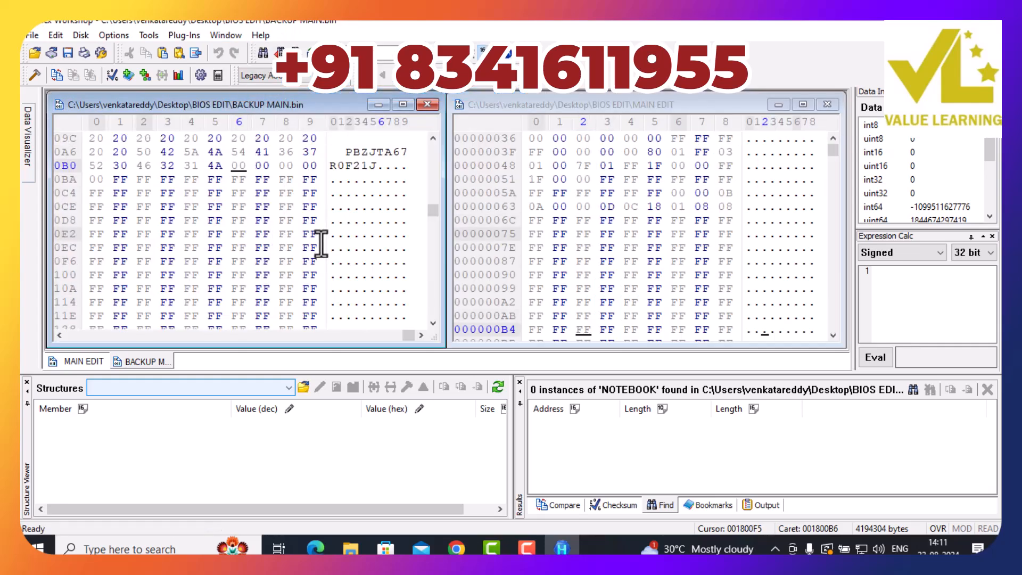
pyautogui.scroll(4, 372, 226)
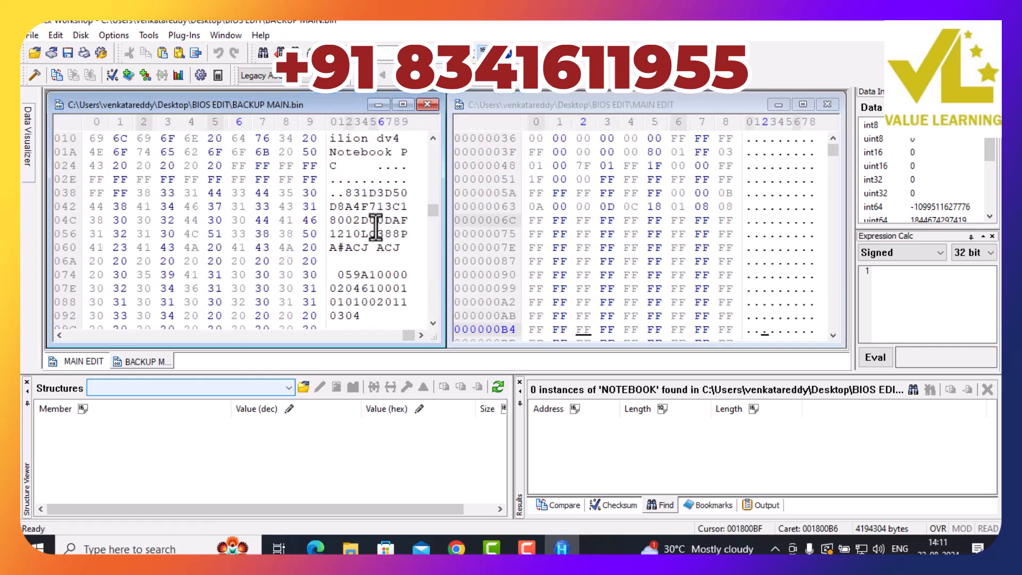
pyautogui.scroll(2, 371, 226)
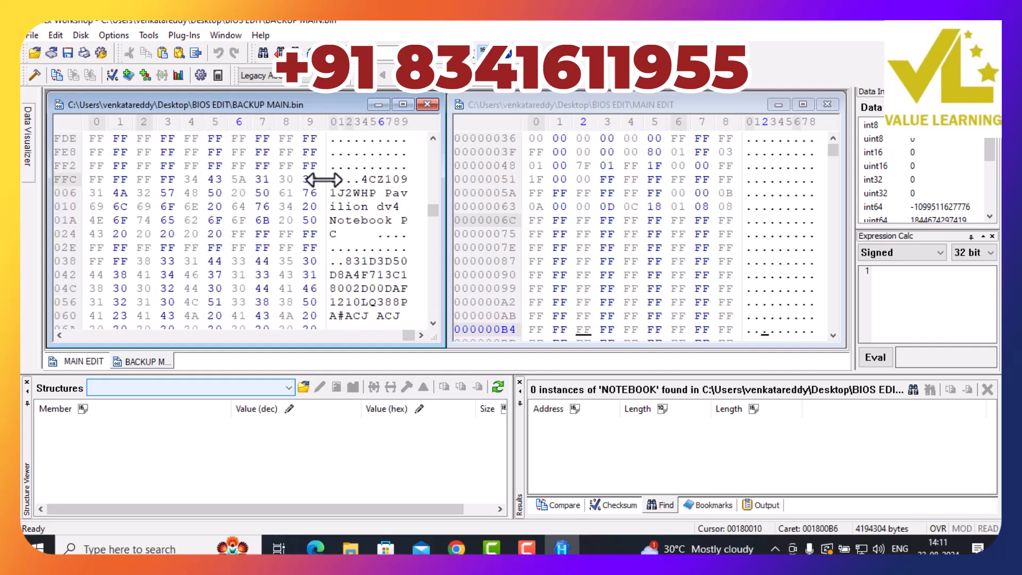
pyautogui.click(361, 181)
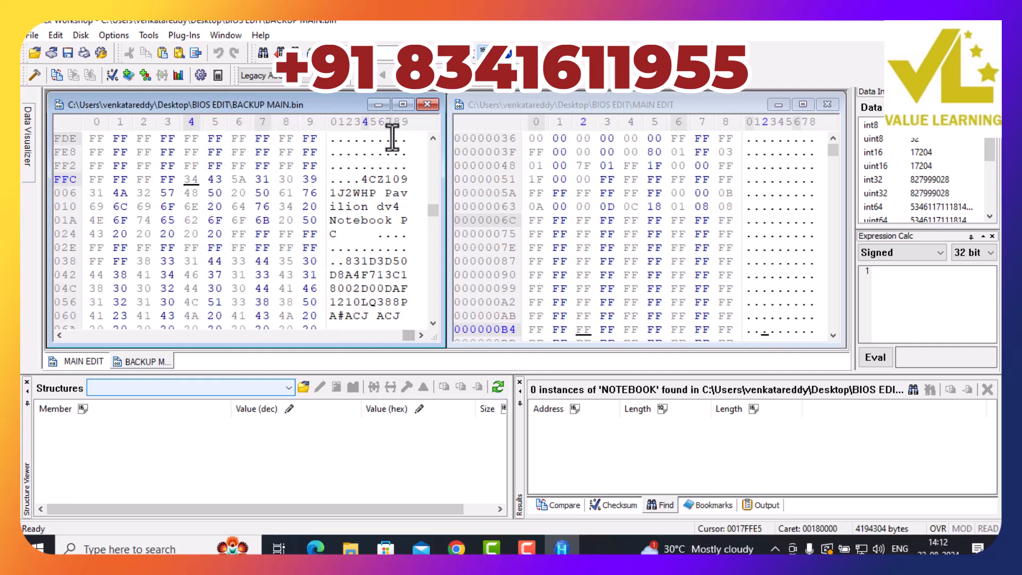
# Maximize BACKUP MAIN.bin and adjust its address column so the complete row addresses are displayed
pyautogui.click(402, 104)
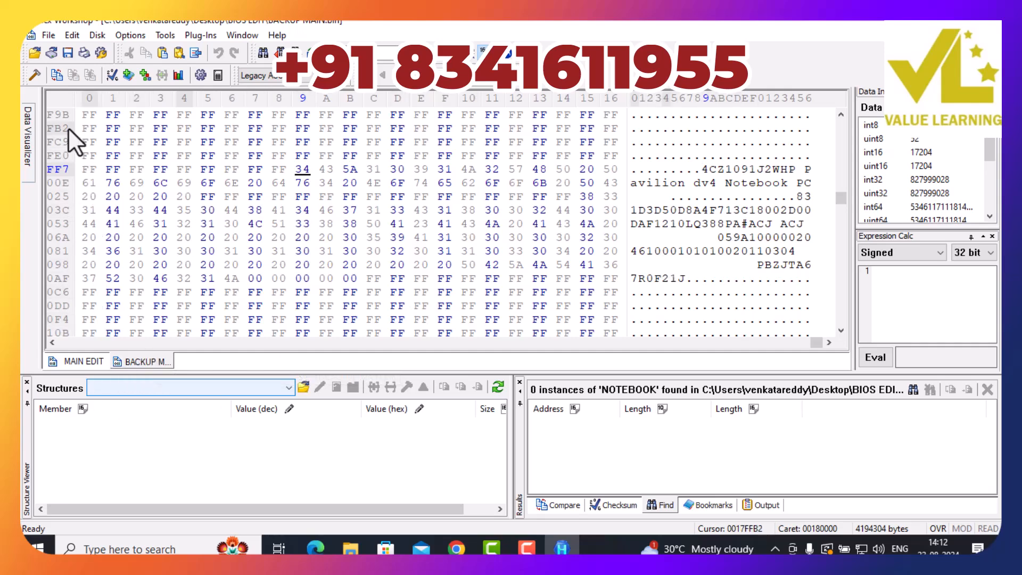
pyautogui.moveTo(77, 103); pyautogui.dragTo(93, 102)
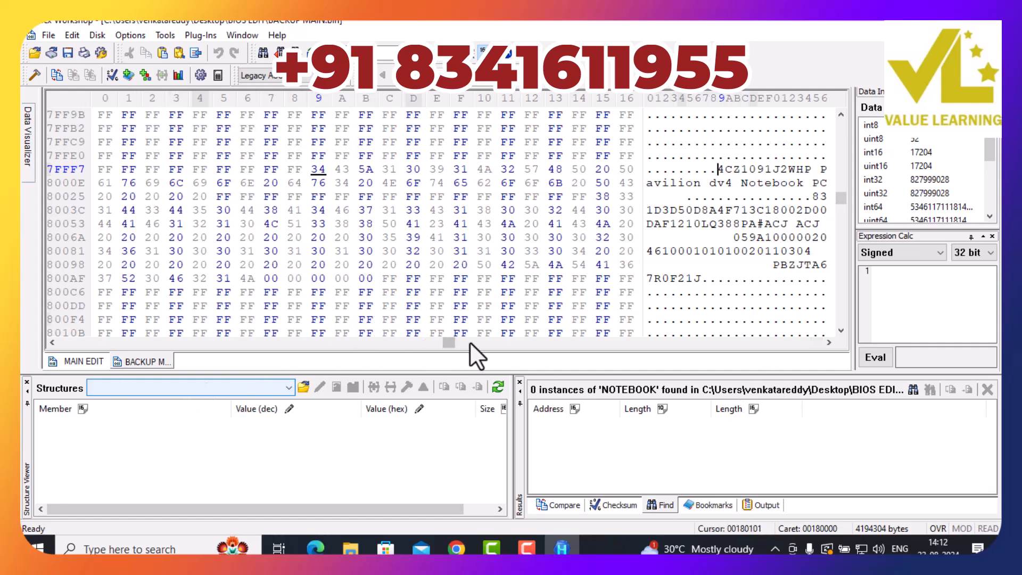
pyautogui.moveTo(447, 345); pyautogui.dragTo(228, 345)
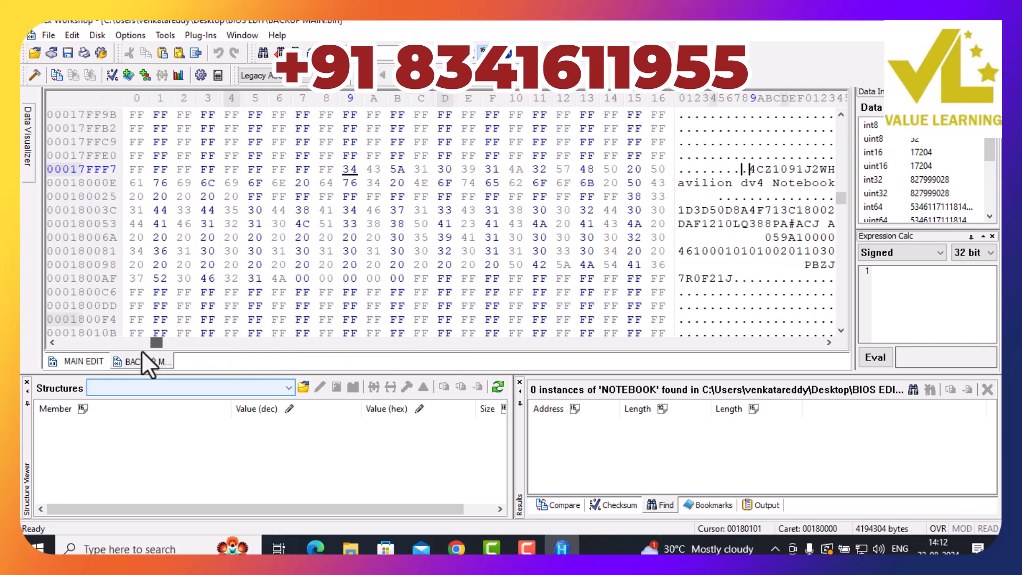
pyautogui.moveTo(153, 350); pyautogui.dragTo(33, 356)
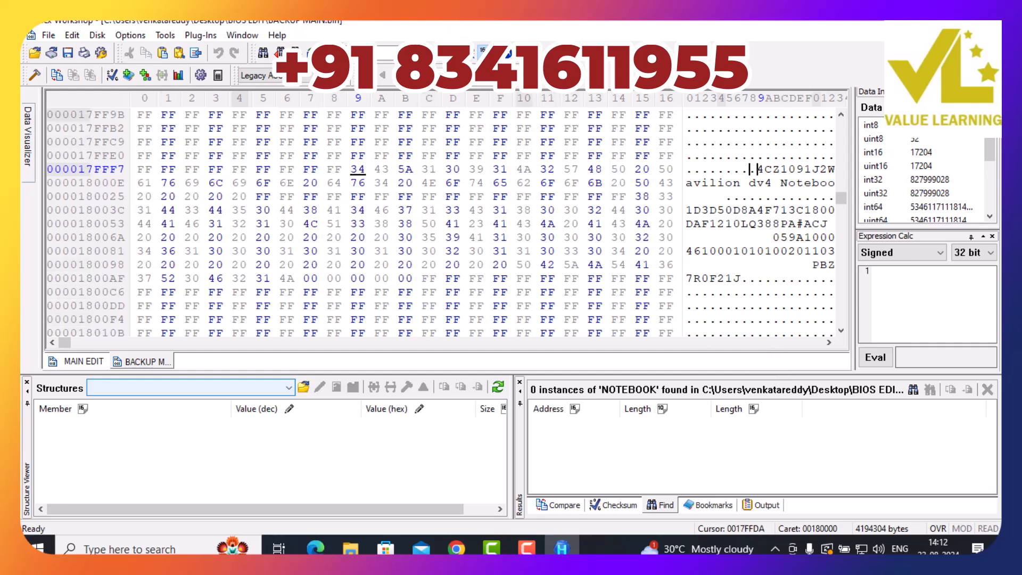
pyautogui.click(978, 35)
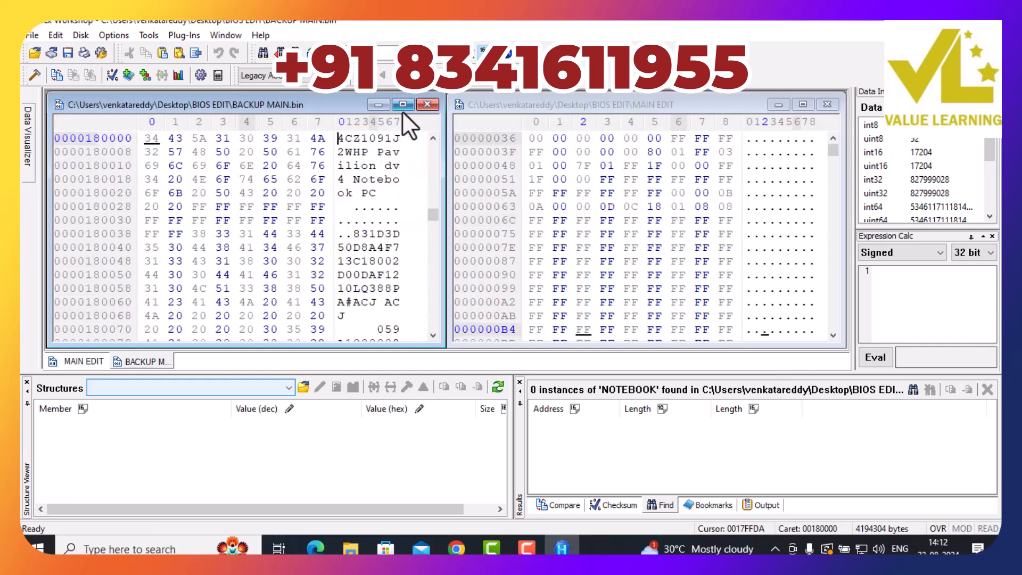
pyautogui.click(403, 103)
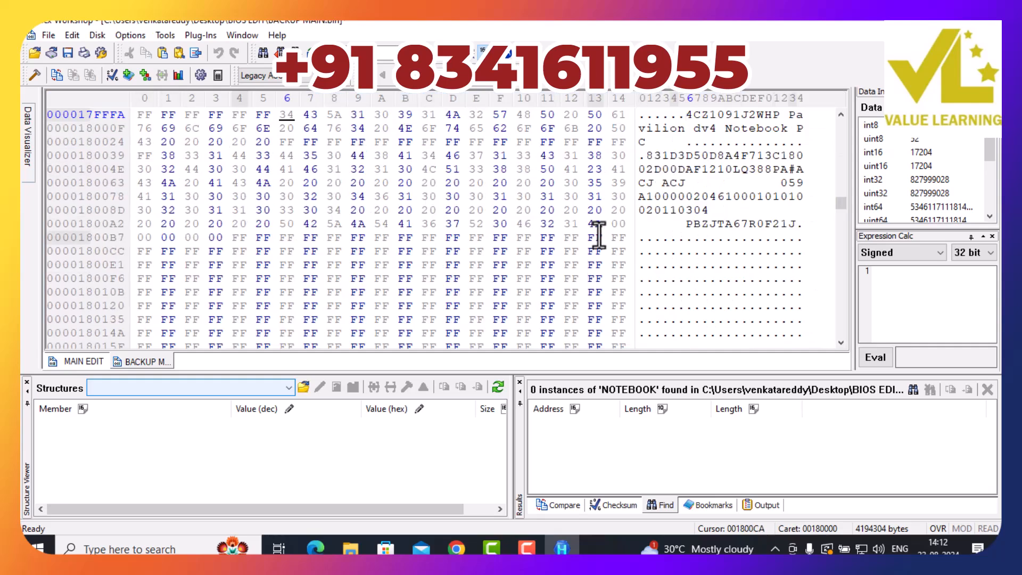
# Copy the laptop identity block in BACKUP MAIN.bin, from offset 00180000 through its last text character at 001800B5
pyautogui.scroll(2, 600, 234)
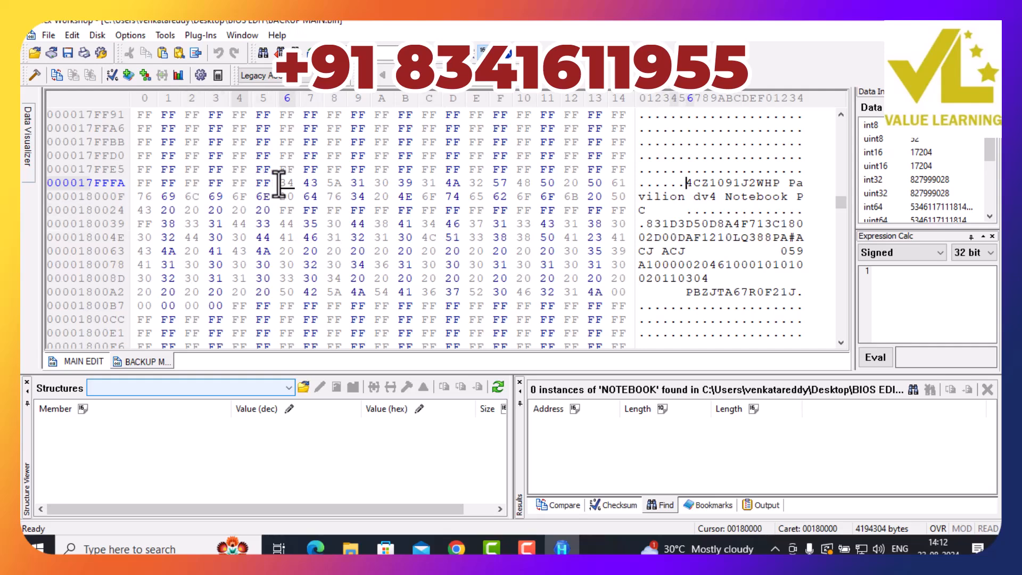
pyautogui.click(794, 294)
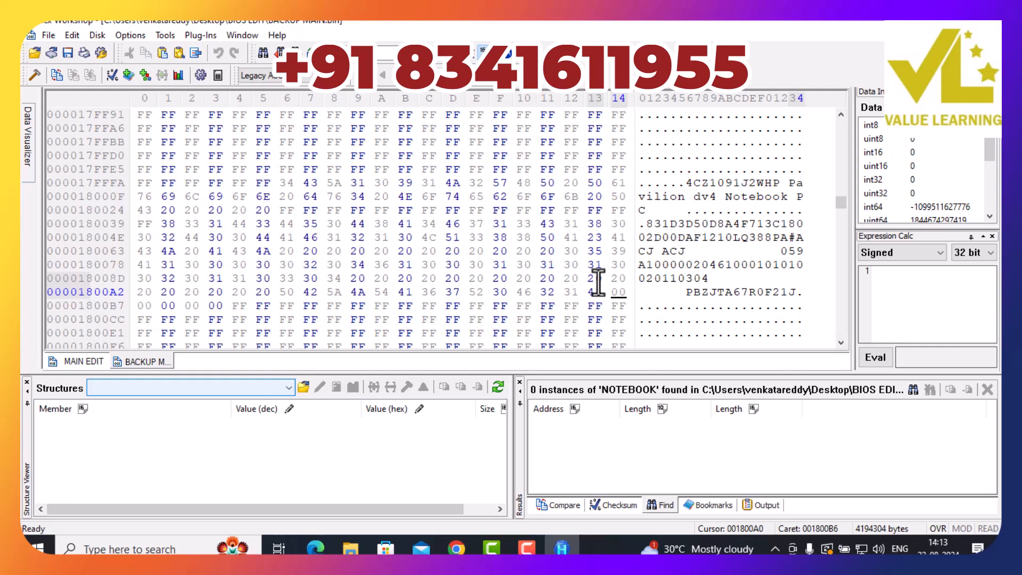
pyautogui.scroll(-1, 720, 204)
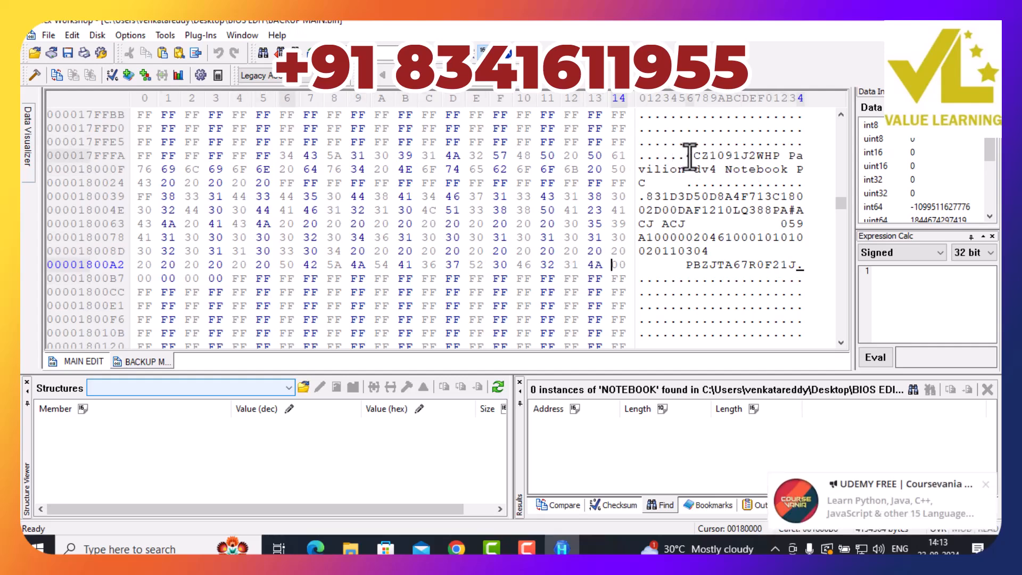
pyautogui.moveTo(685, 155); pyautogui.dragTo(793, 264)
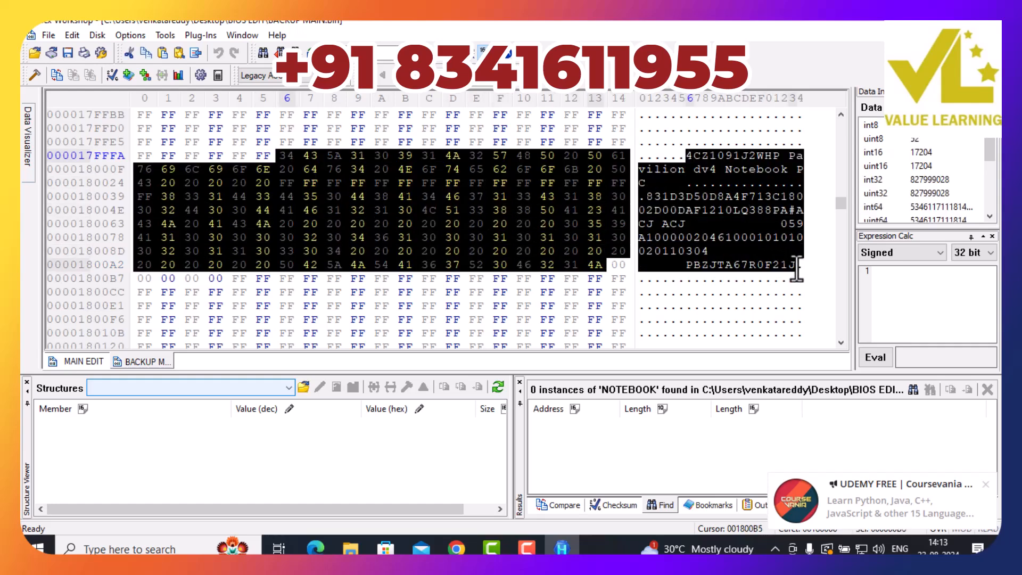
pyautogui.rightClick(702, 203)
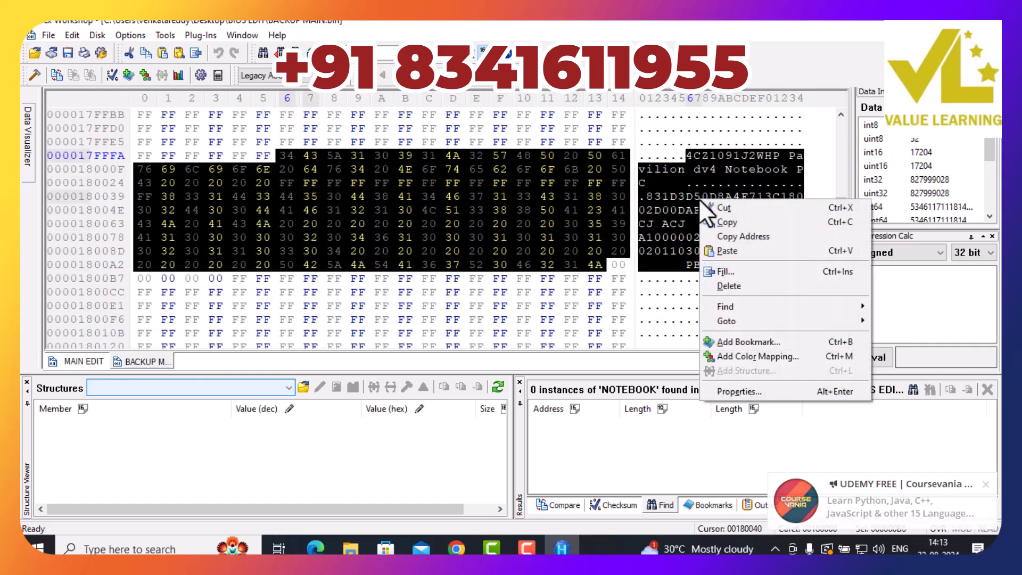
pyautogui.click(730, 221)
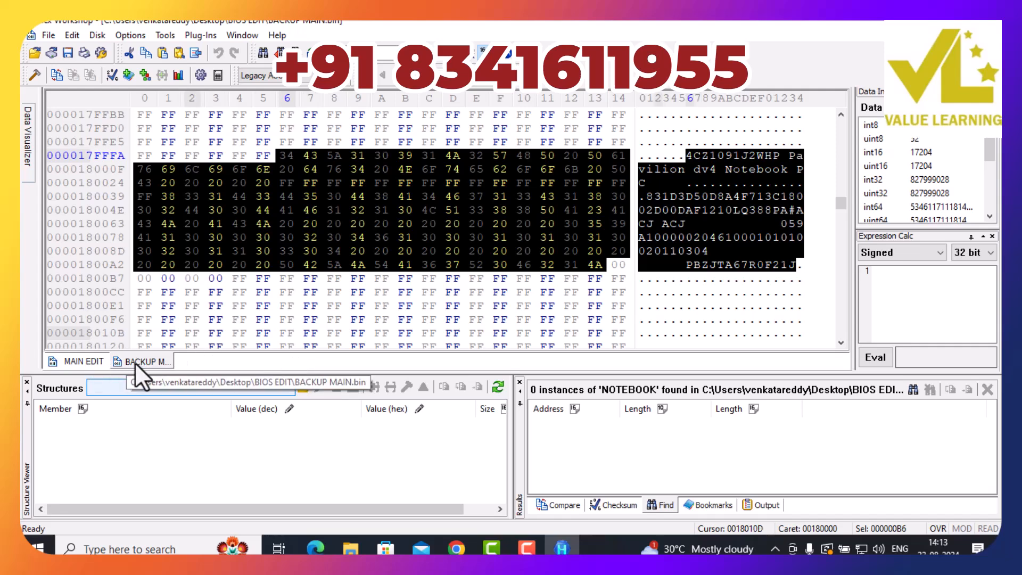
# Look through MAIN EDIT in full view for the address area matching the copied block, around 0017FFFA
pyautogui.click(81, 363)
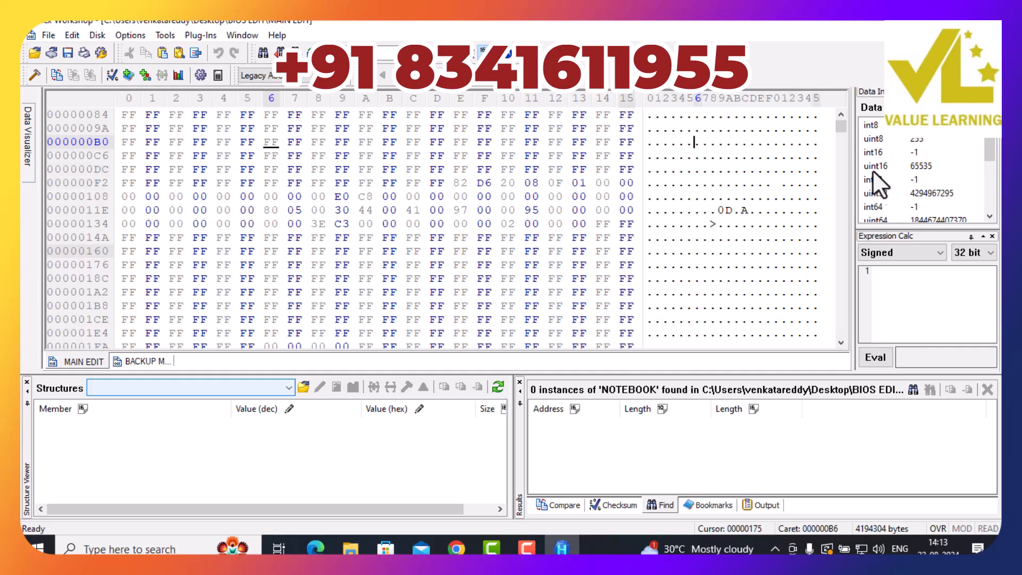
pyautogui.moveTo(842, 130); pyautogui.dragTo(845, 206)
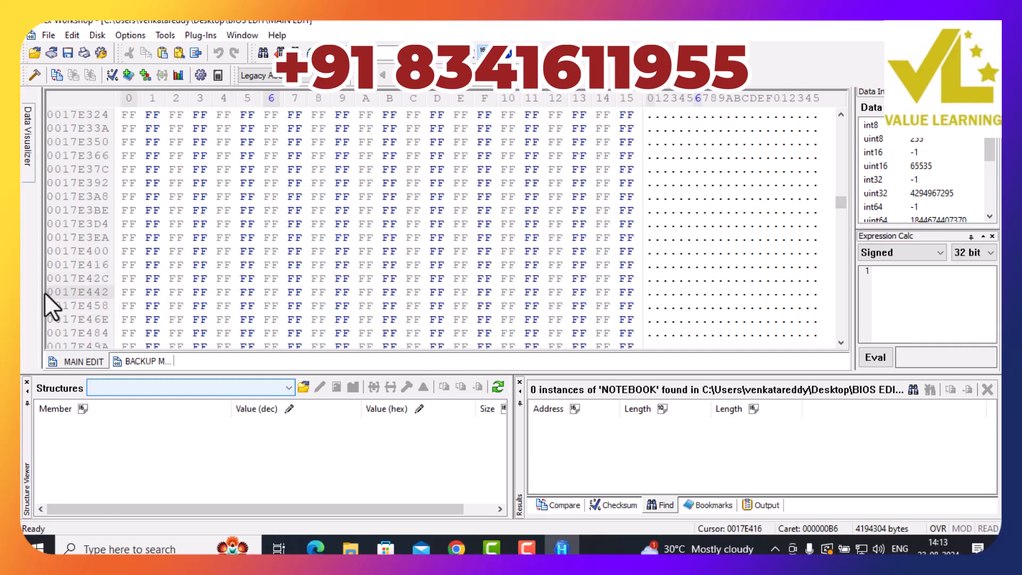
pyautogui.scroll(4, 84, 292)
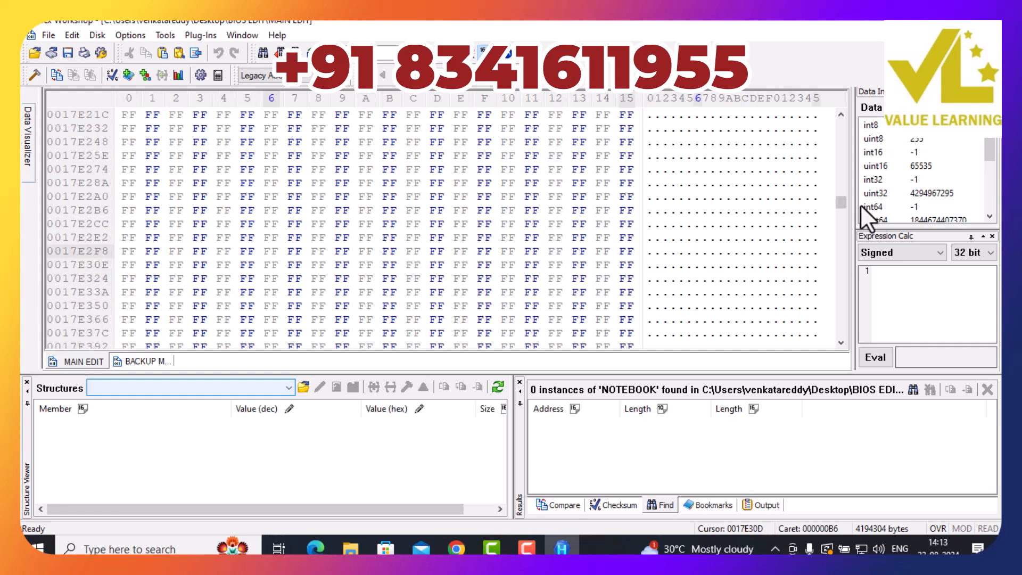
pyautogui.moveTo(842, 202); pyautogui.dragTo(842, 193)
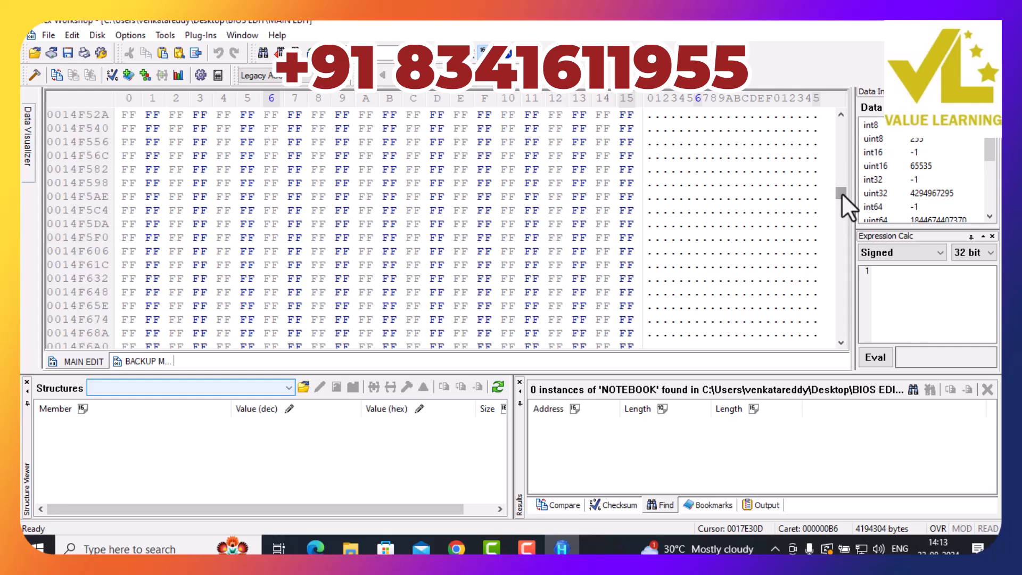
pyautogui.scroll(1, 407, 333)
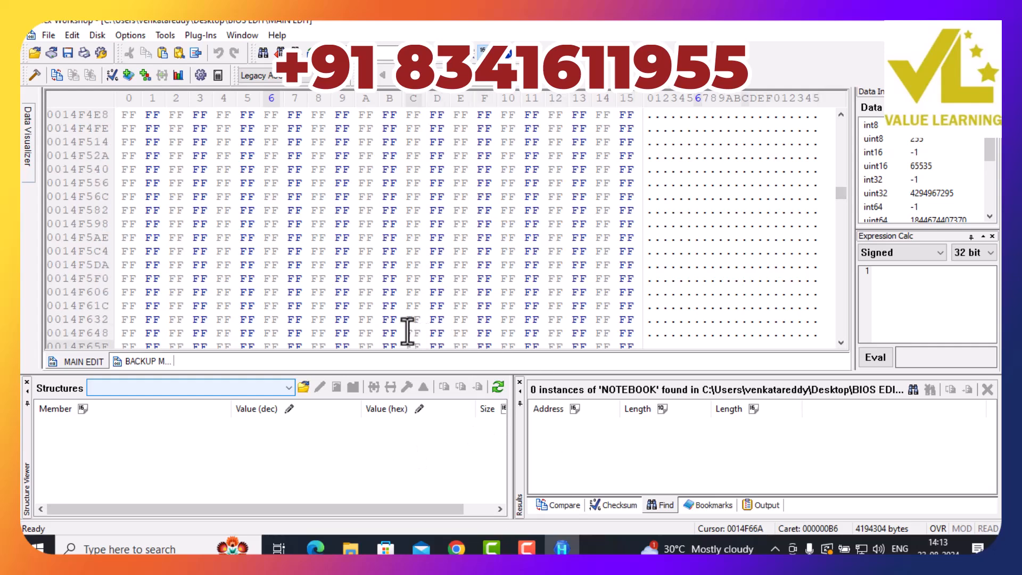
pyautogui.click(979, 35)
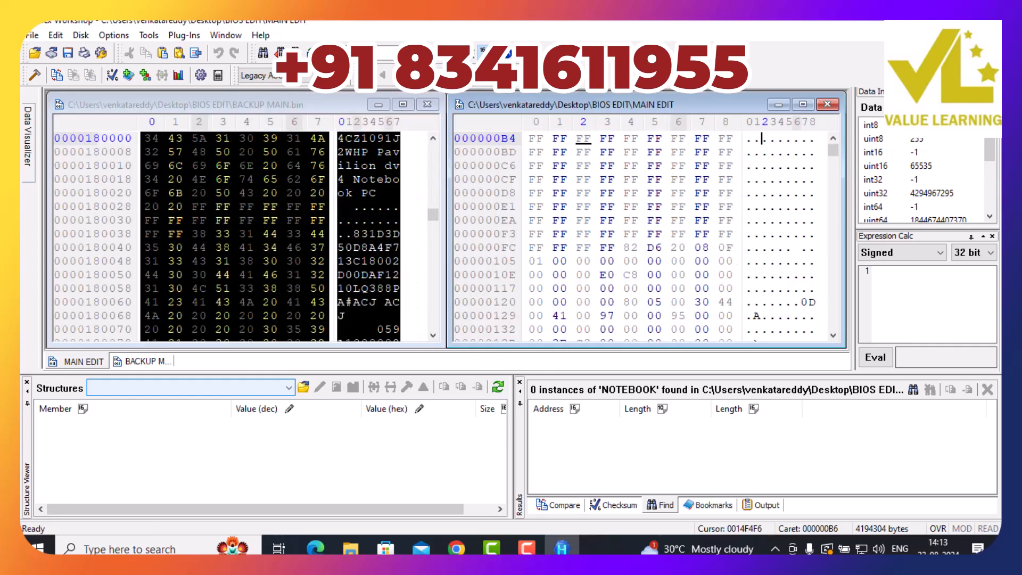
pyautogui.click(803, 105)
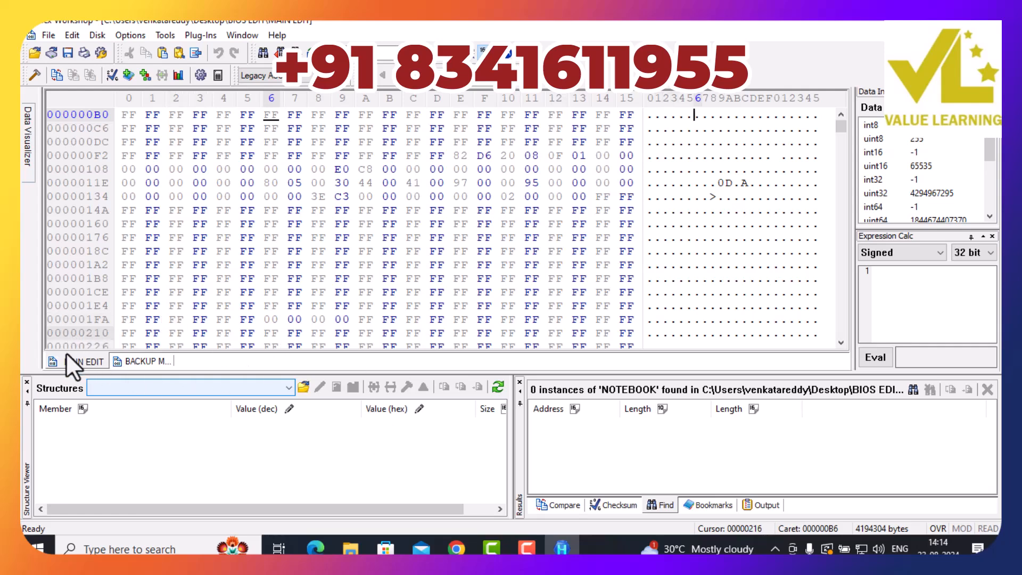
# Check the block's starting row in BACKUP MAIN.bin and try to go to offset 0017FFFA in MAIN EDIT
pyautogui.click(141, 361)
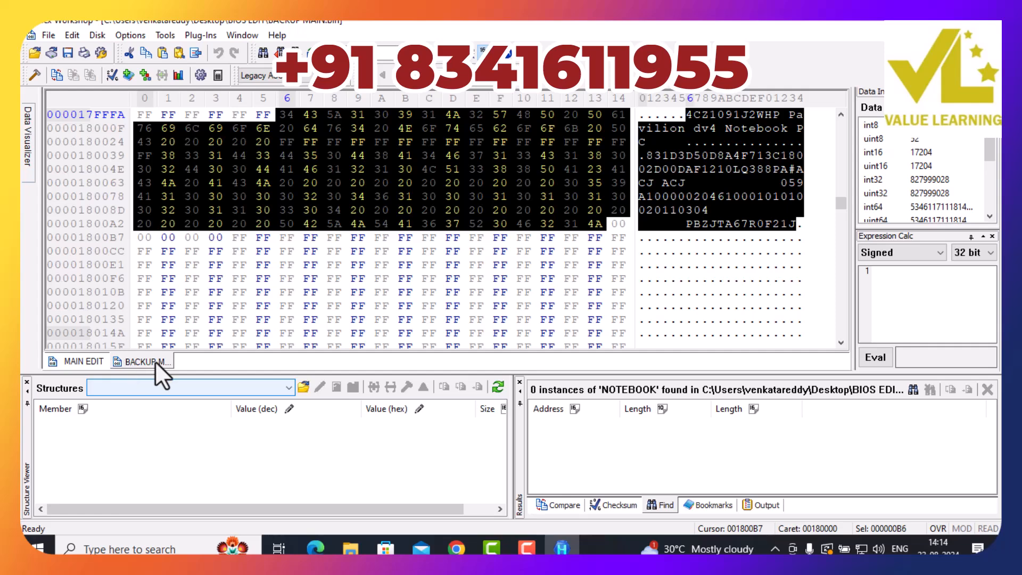
pyautogui.click(74, 361)
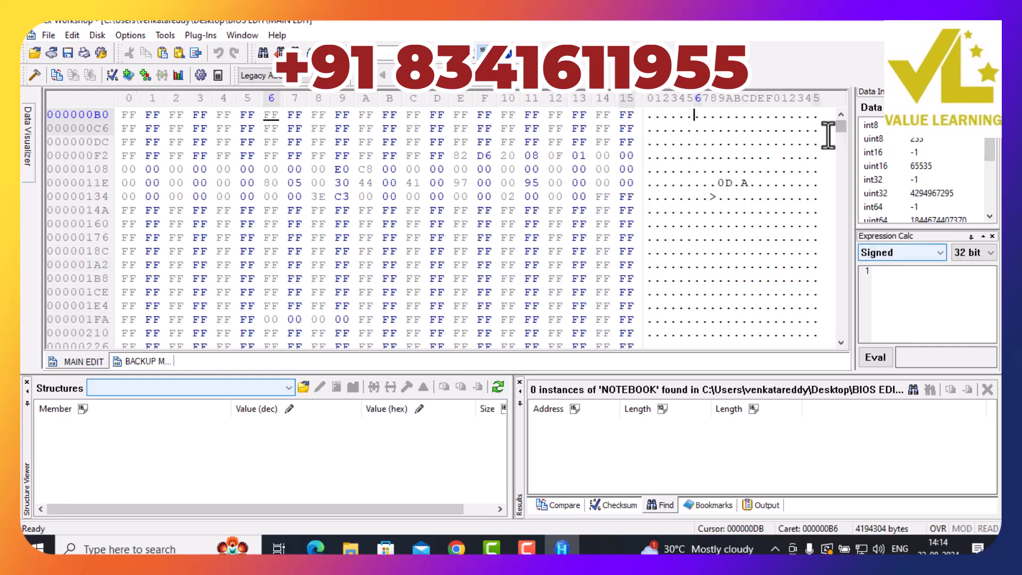
pyautogui.moveTo(840, 130); pyautogui.dragTo(841, 140)
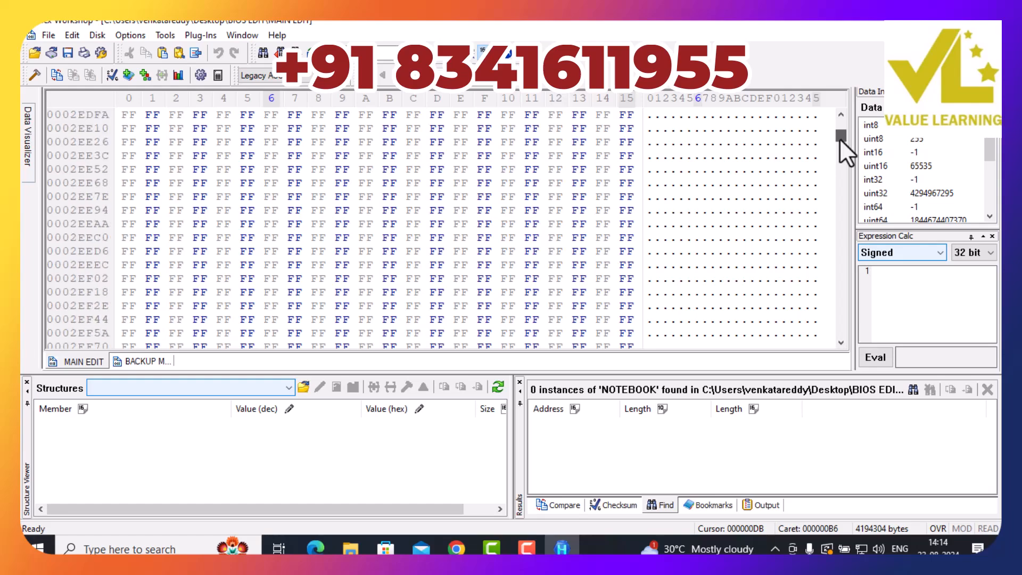
pyautogui.moveTo(840, 138); pyautogui.dragTo(840, 165)
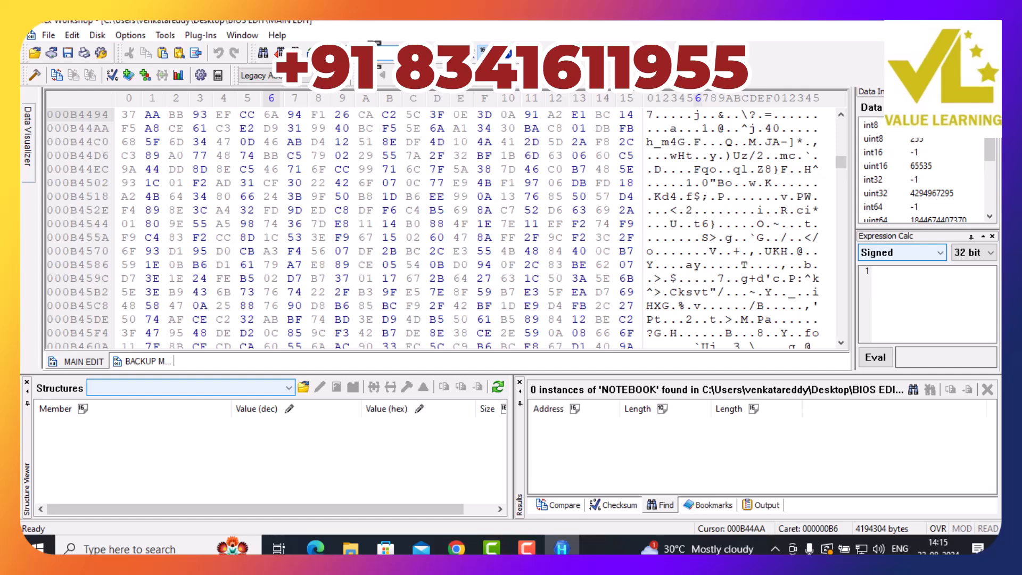
pyautogui.write('A')
pyautogui.press('Return')
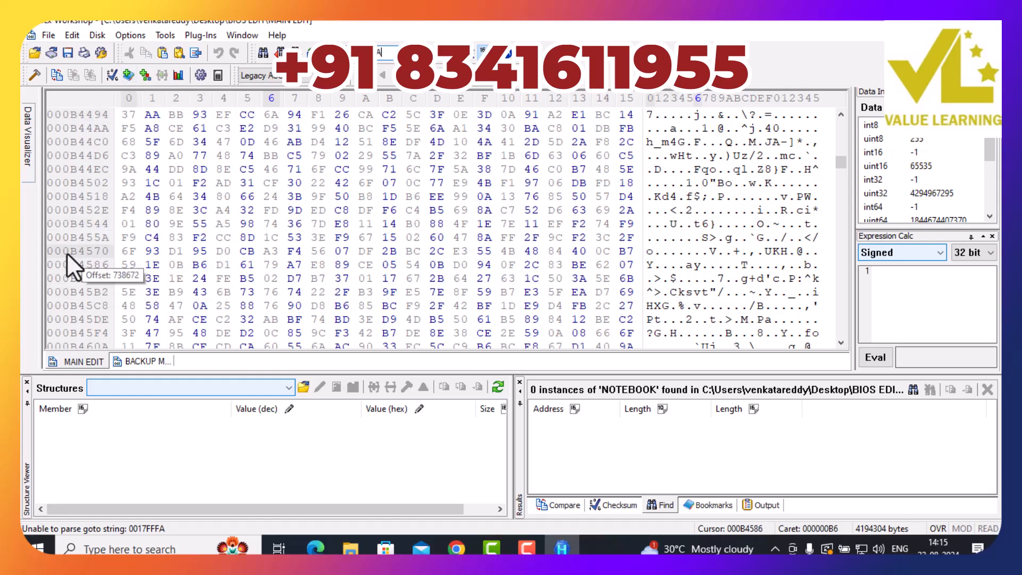
# Return to MAIN EDIT and browse from the start of the file to the address range around 0017A9A6
pyautogui.scroll(3, 679, 273)
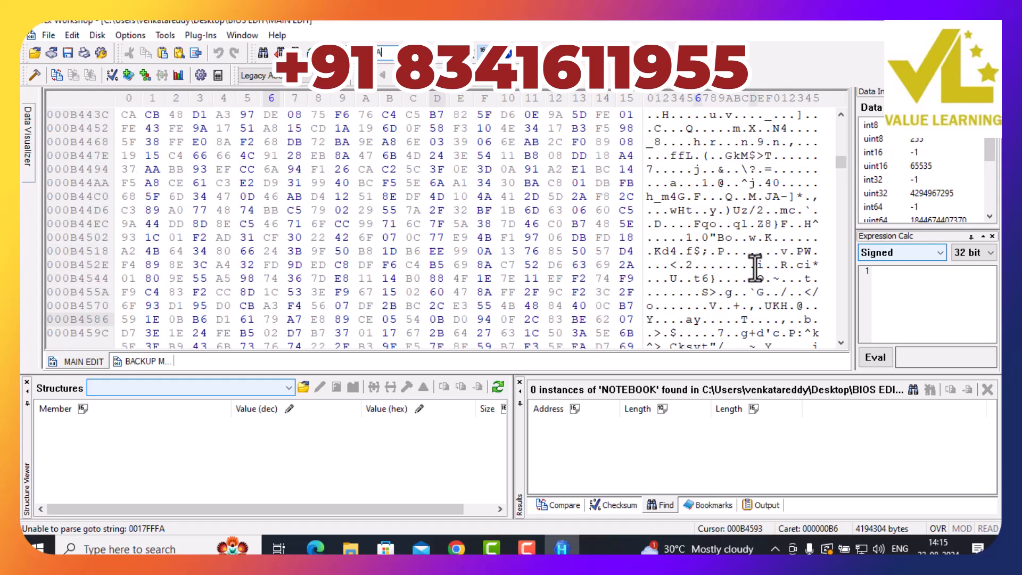
pyautogui.click(144, 361)
pyautogui.click(67, 360)
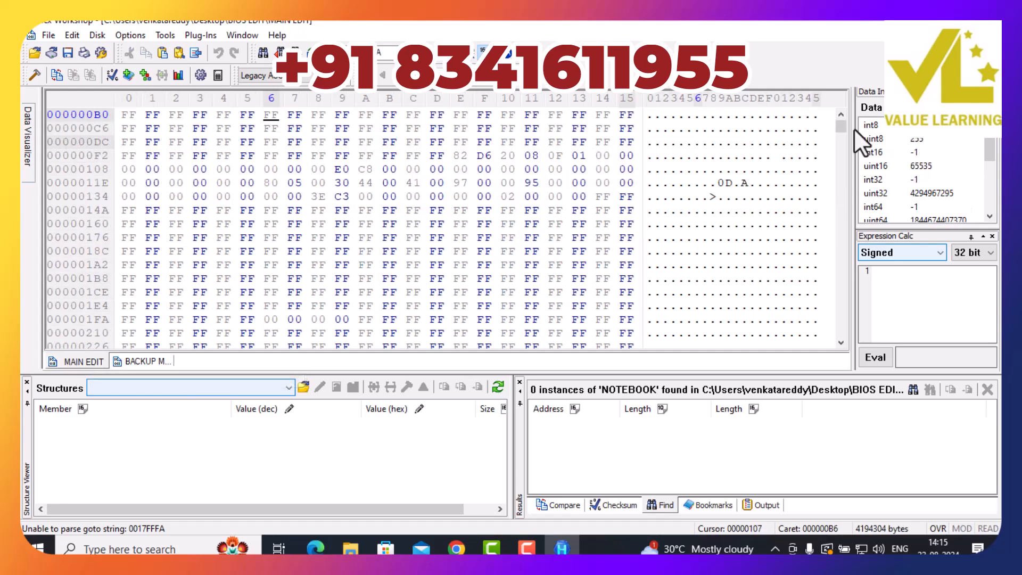
pyautogui.moveTo(838, 130); pyautogui.dragTo(836, 210)
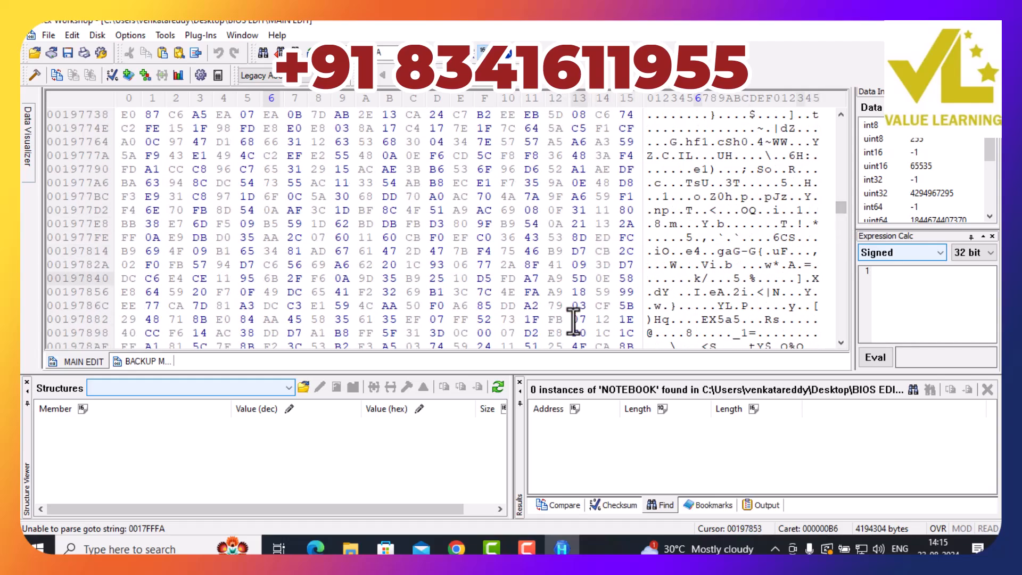
pyautogui.scroll(3, 709, 274)
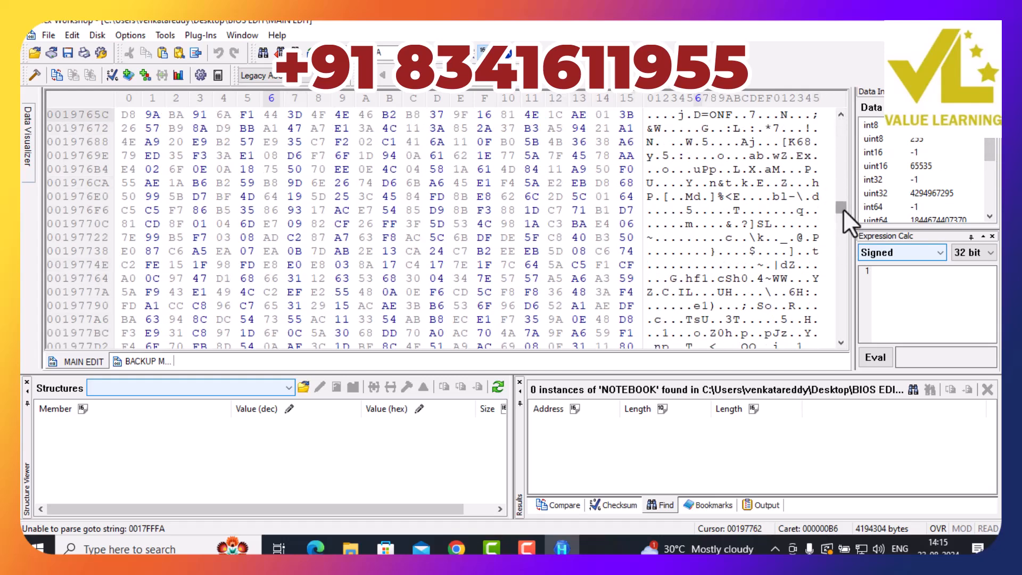
pyautogui.scroll(-1, 843, 211)
pyautogui.moveTo(843, 208); pyautogui.dragTo(842, 203)
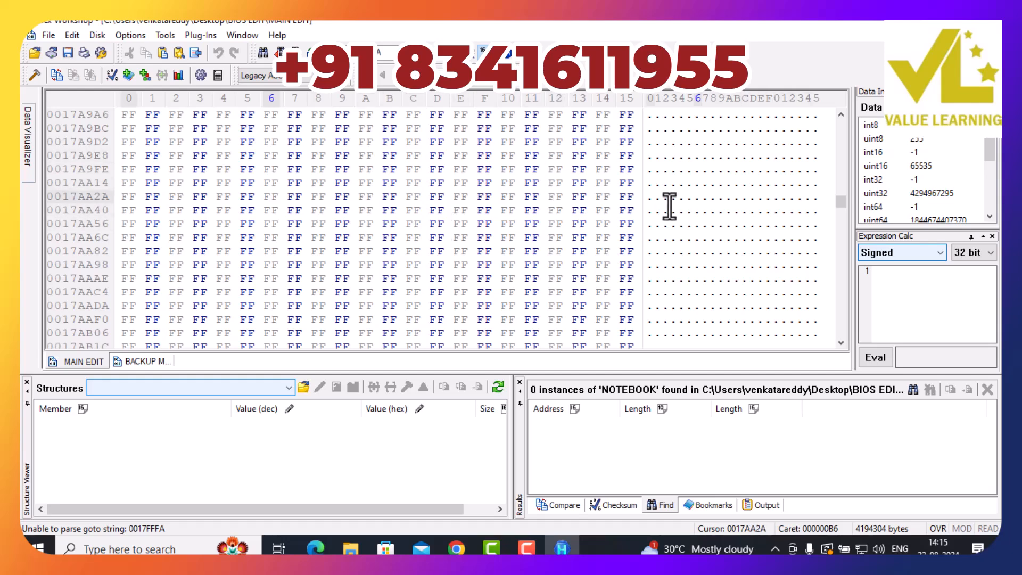
# Look through the rows of MAIN EDIT from 0017A9A6 onward for the placeholder block beginning at offset 00180000
pyautogui.click(840, 341)
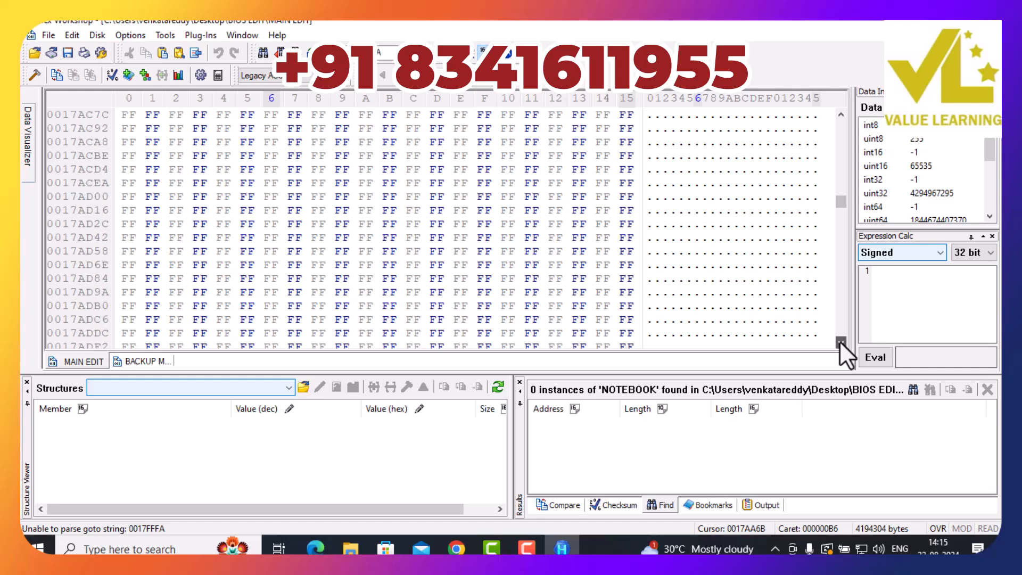
pyautogui.click(840, 342)
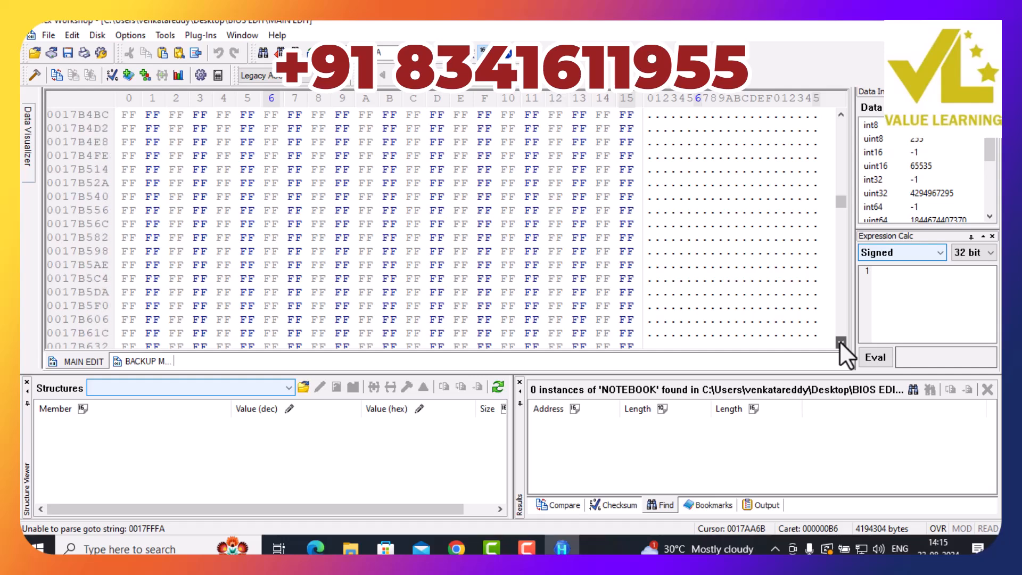
pyautogui.click(840, 342)
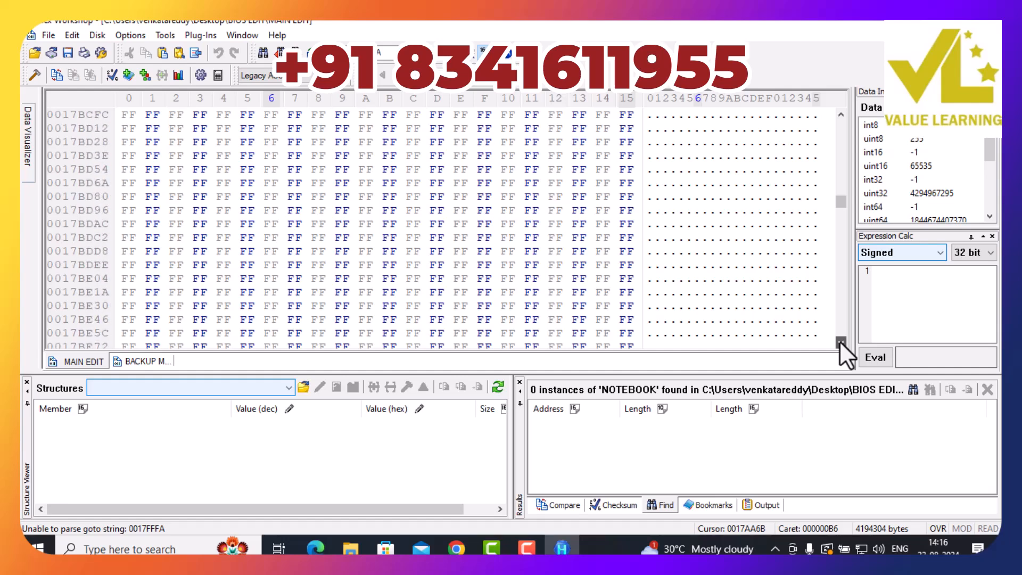
pyautogui.click(840, 342)
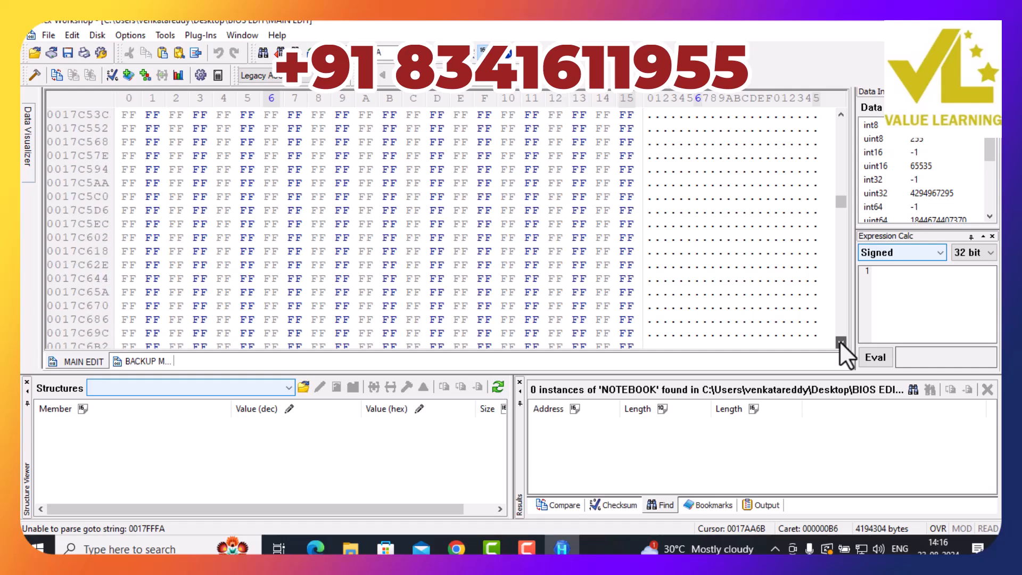
pyautogui.click(840, 342)
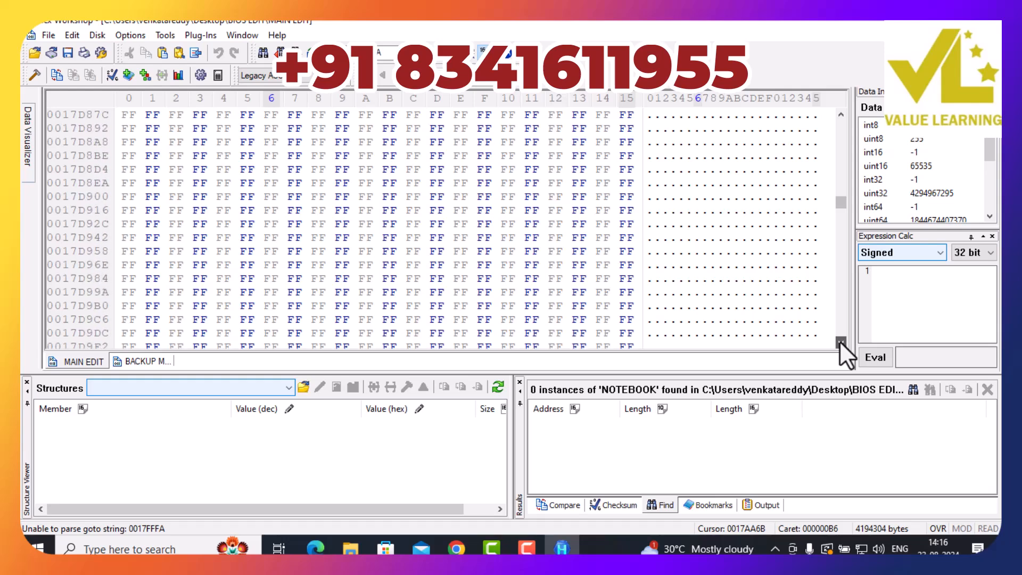
pyautogui.scroll(-3, 839, 341)
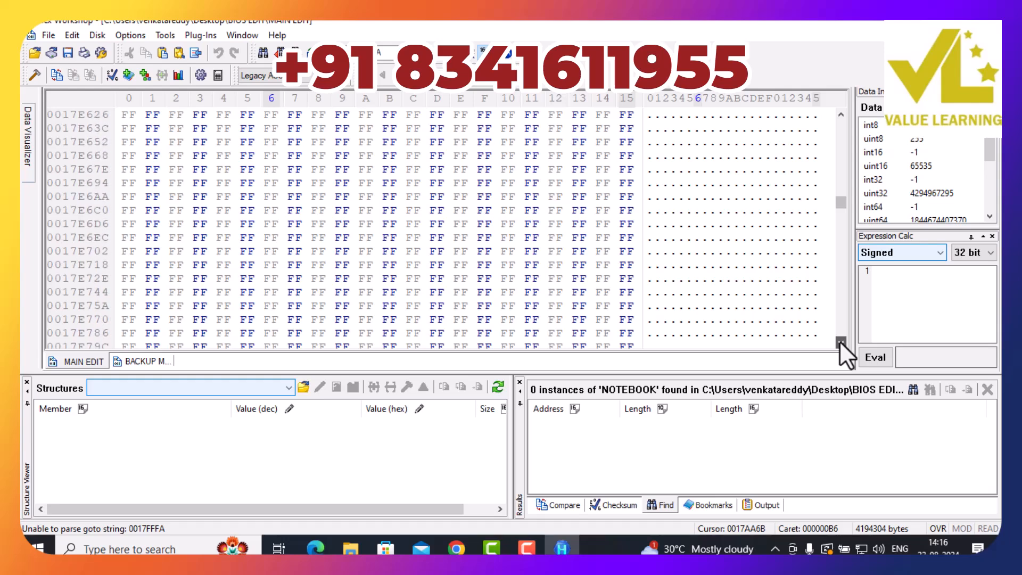
pyautogui.click(841, 341)
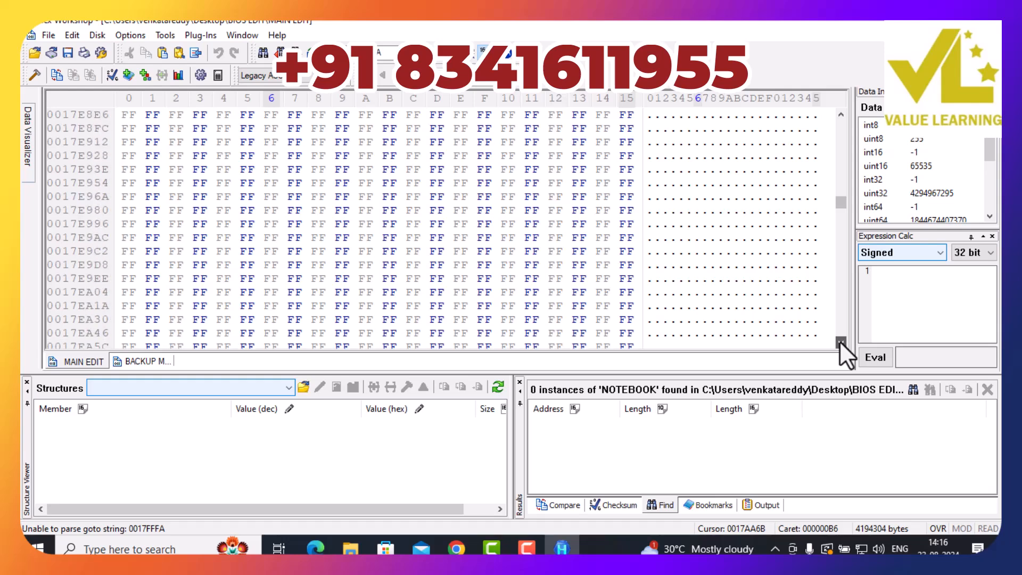
pyautogui.moveTo(841, 341); pyautogui.dragTo(841, 341)
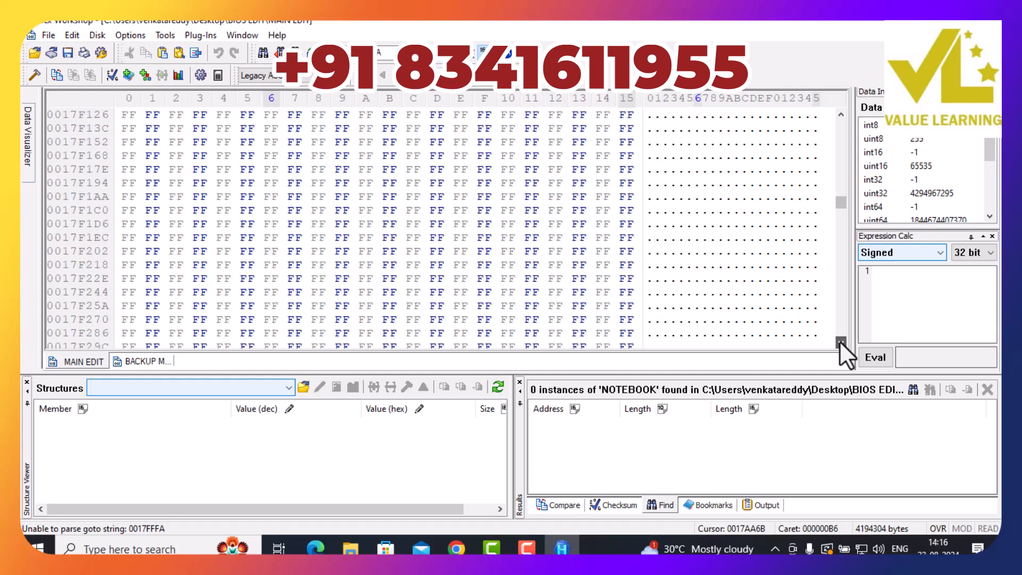
pyautogui.moveTo(841, 341); pyautogui.dragTo(841, 341)
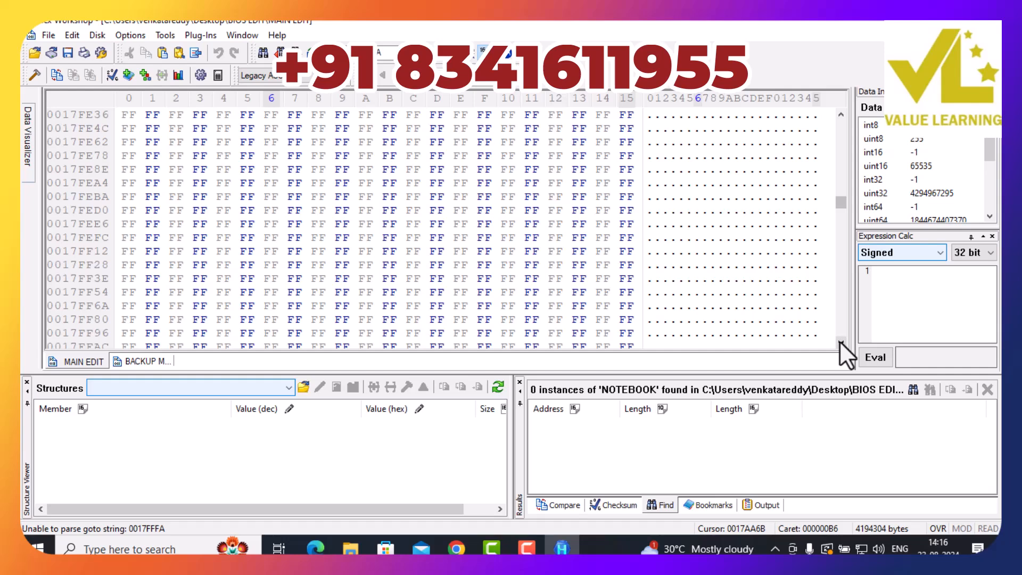
pyautogui.click(840, 342)
pyautogui.click(841, 341)
pyautogui.click(840, 342)
pyautogui.click(840, 342)
pyautogui.click(840, 342)
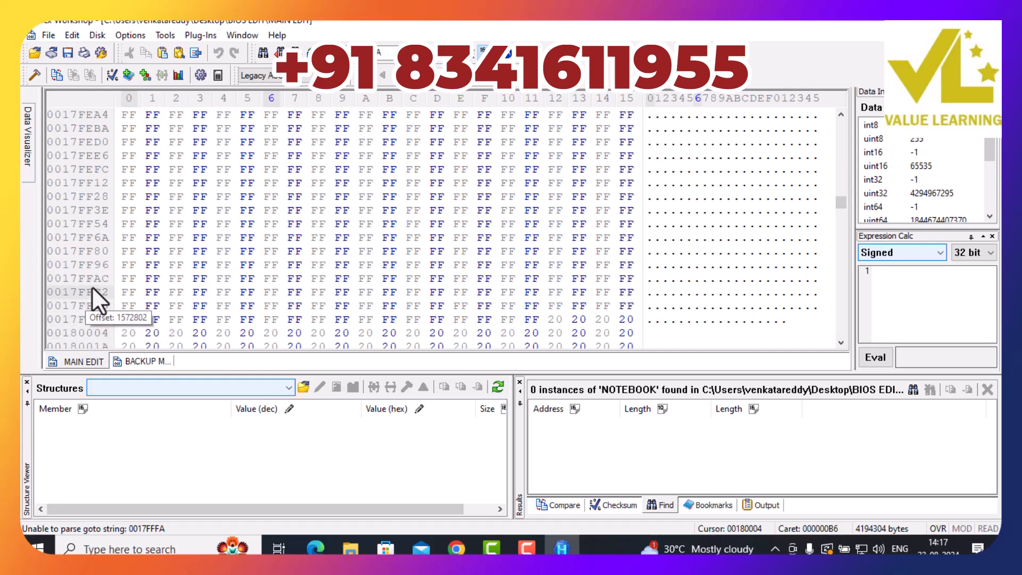
# Check the row addresses around 0017FFEE in MAIN EDIT and place the cursor at offset 00180000
pyautogui.scroll(-1, 95, 304)
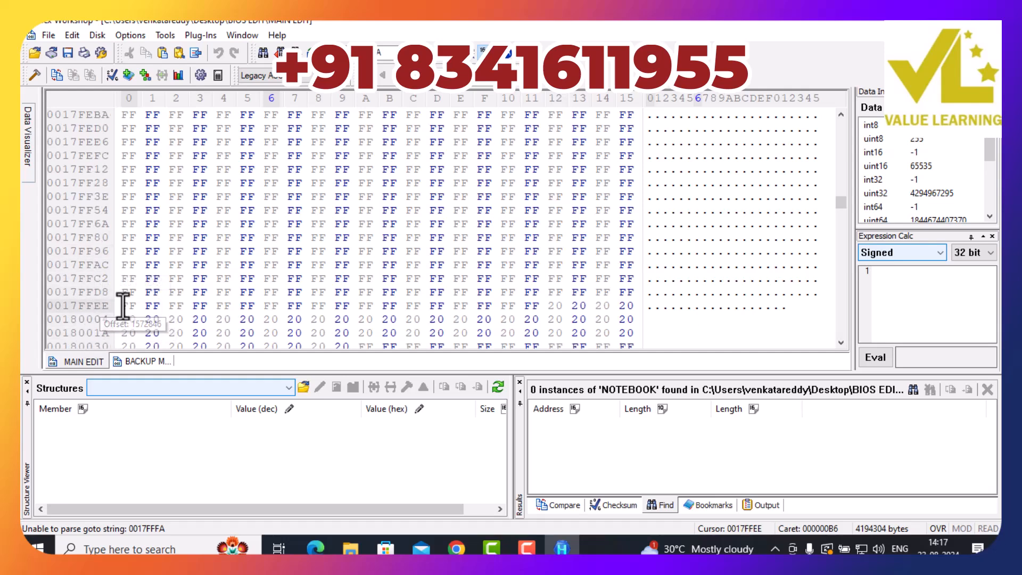
pyautogui.scroll(-1, 69, 297)
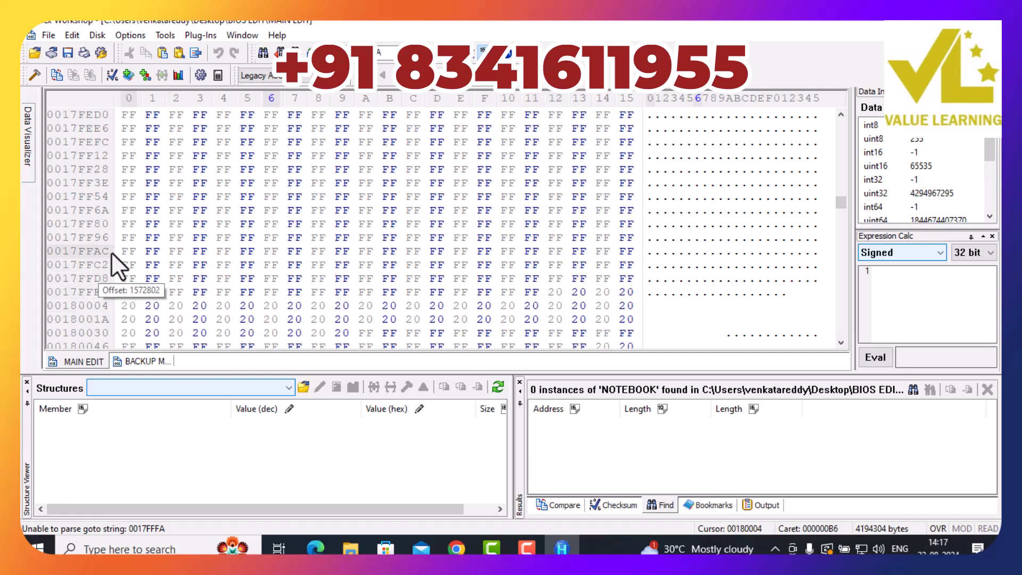
pyautogui.scroll(-1, 141, 304)
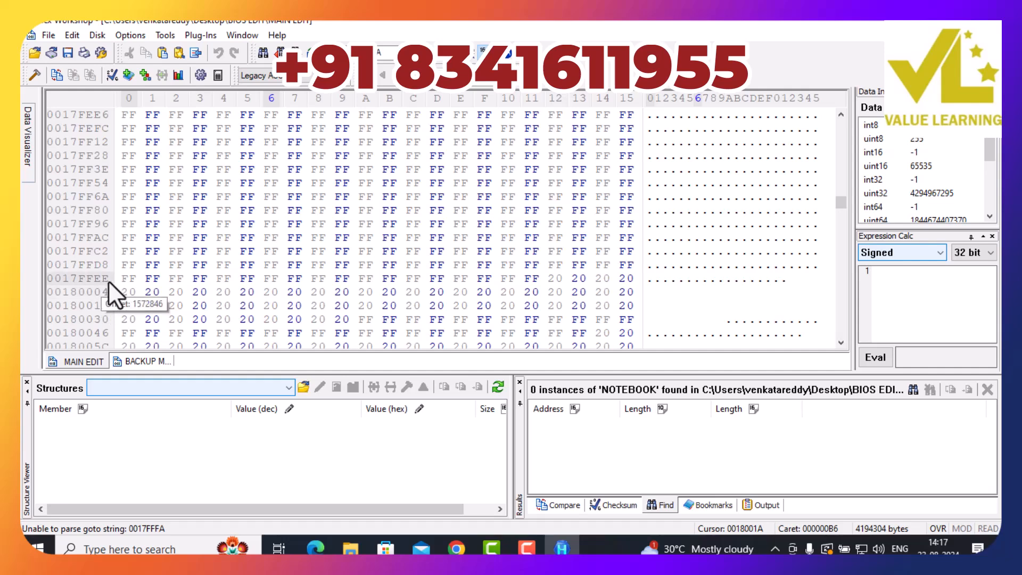
pyautogui.scroll(-4, 793, 288)
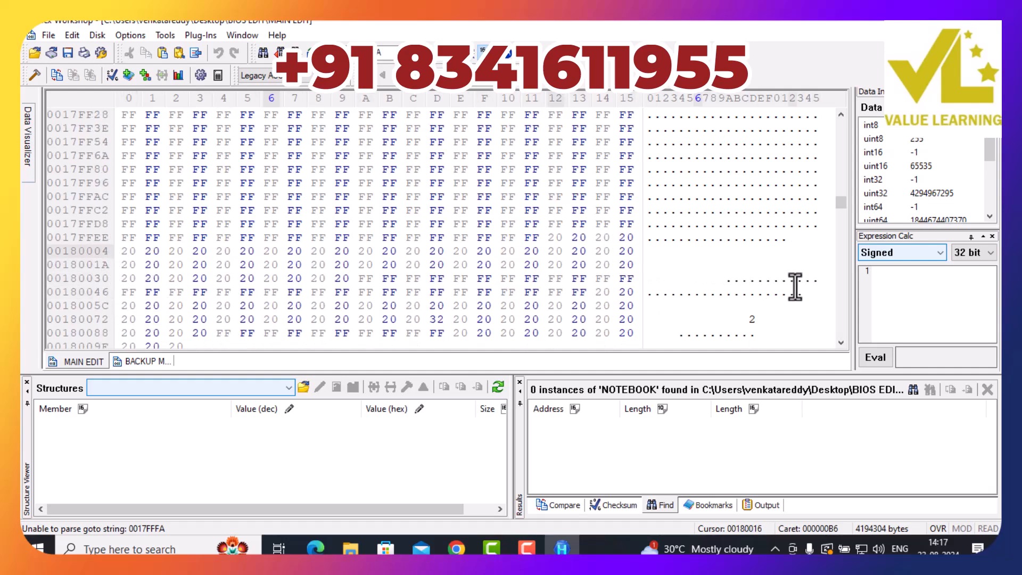
pyautogui.scroll(3, 796, 287)
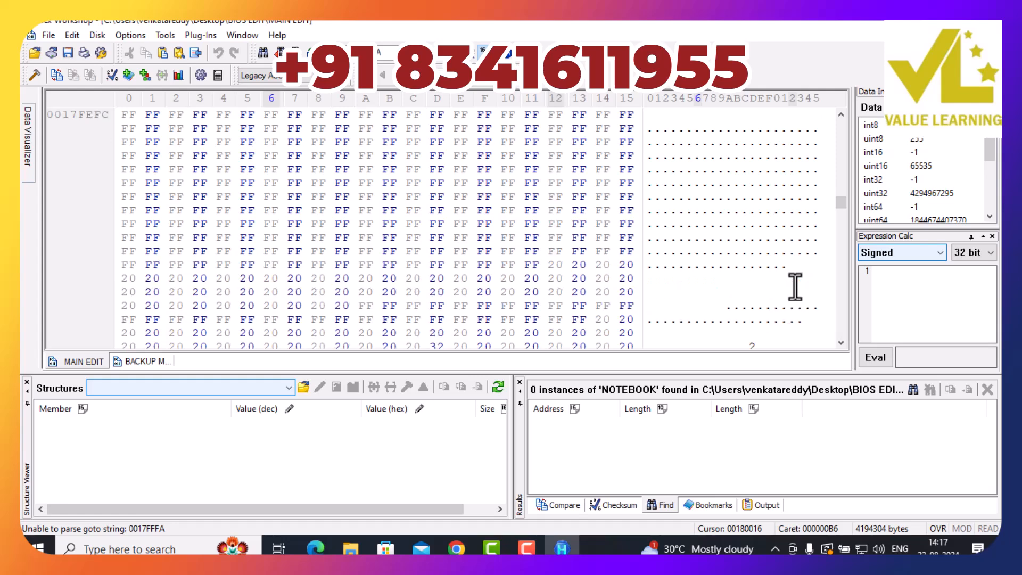
pyautogui.click(794, 266)
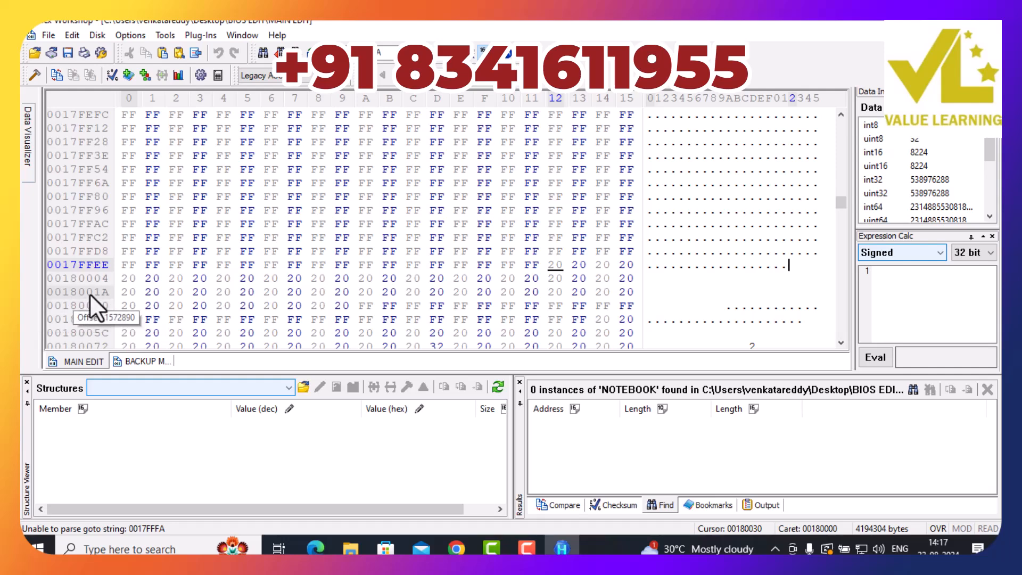
# Examine the placeholder block in MAIN EDIT down to row 001800B4 to determine where it ends
pyautogui.scroll(-3, 95, 313)
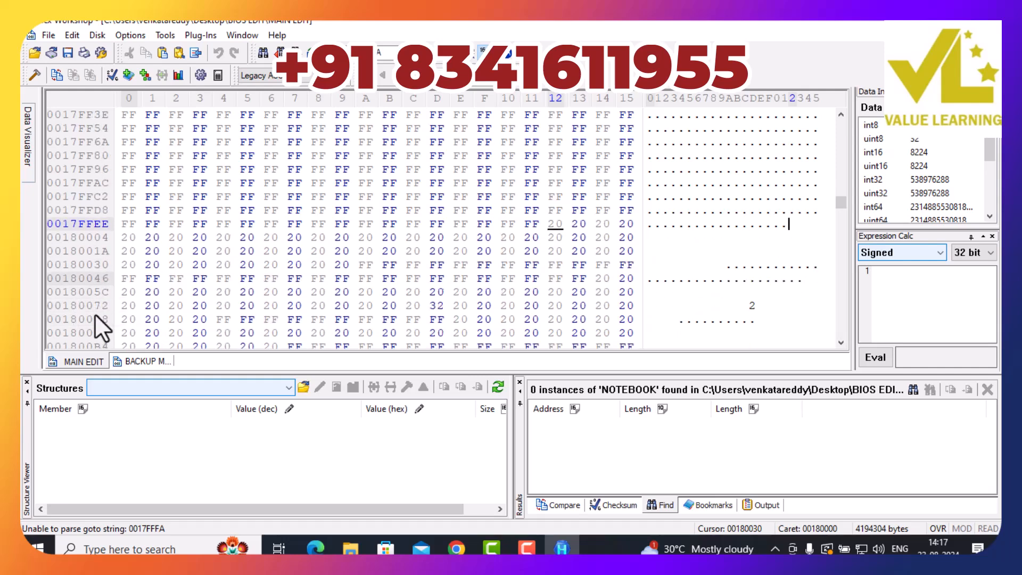
pyautogui.scroll(-2, 94, 313)
pyautogui.scroll(-2, 94, 313)
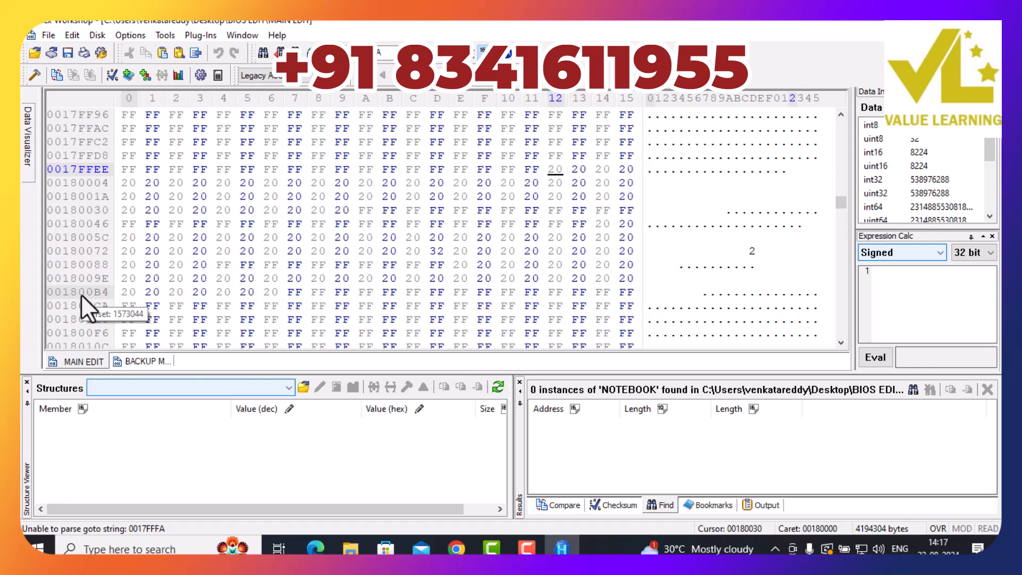
pyautogui.scroll(-5, 81, 294)
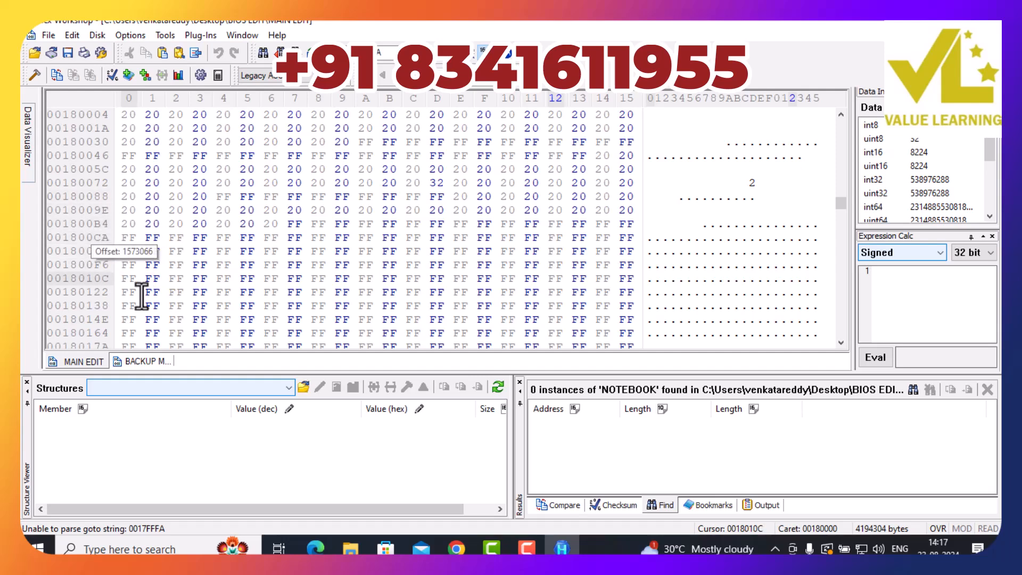
pyautogui.scroll(3, 83, 249)
pyautogui.scroll(2, 83, 248)
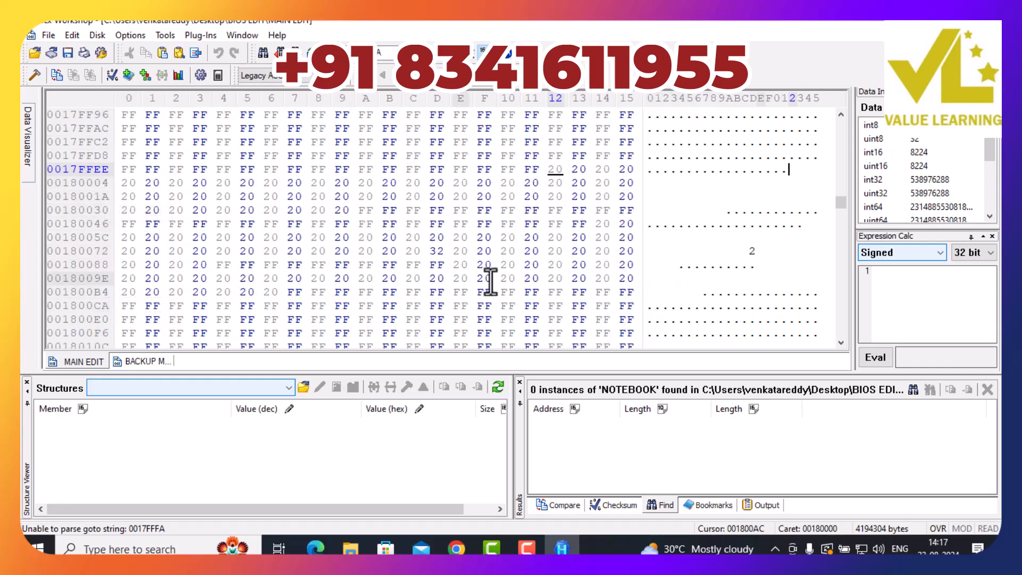
# Replace the placeholder bytes from 00180000 through 001800BA in MAIN EDIT with the copied laptop identity block
pyautogui.click(279, 293)
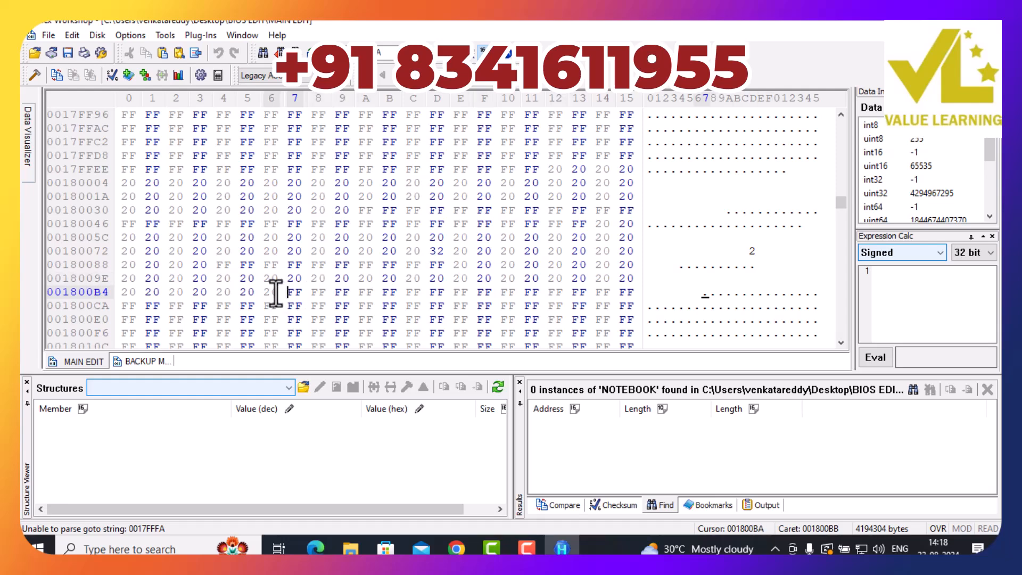
pyautogui.moveTo(276, 293); pyautogui.dragTo(551, 173)
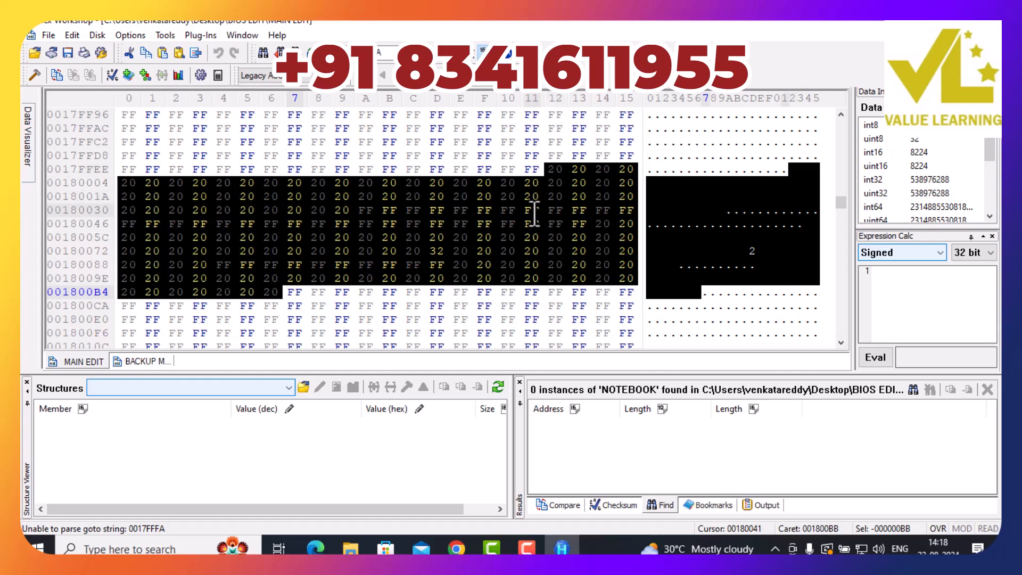
pyautogui.hotkey('ctrl', 'v')
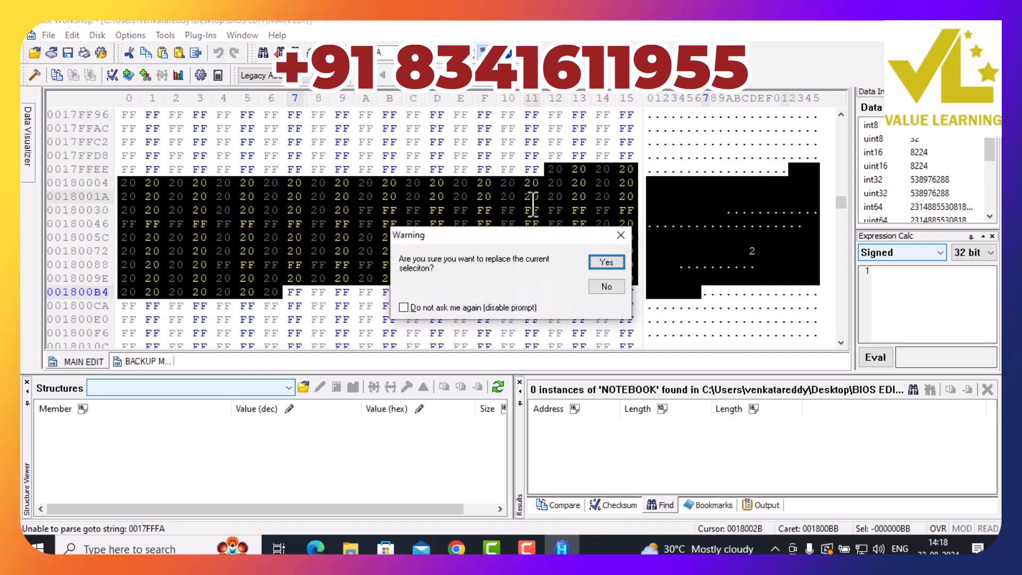
pyautogui.click(605, 261)
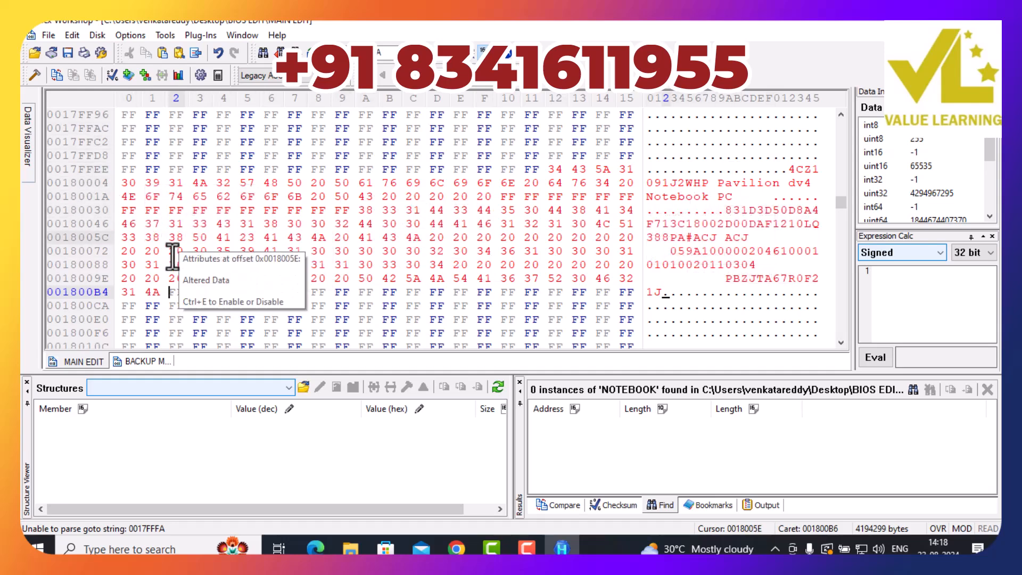
# Save the edited image in the BIOS EDIT folder as MAIN EDIT WITH SERIAL NUMBER and close the hex editor
pyautogui.click(48, 35)
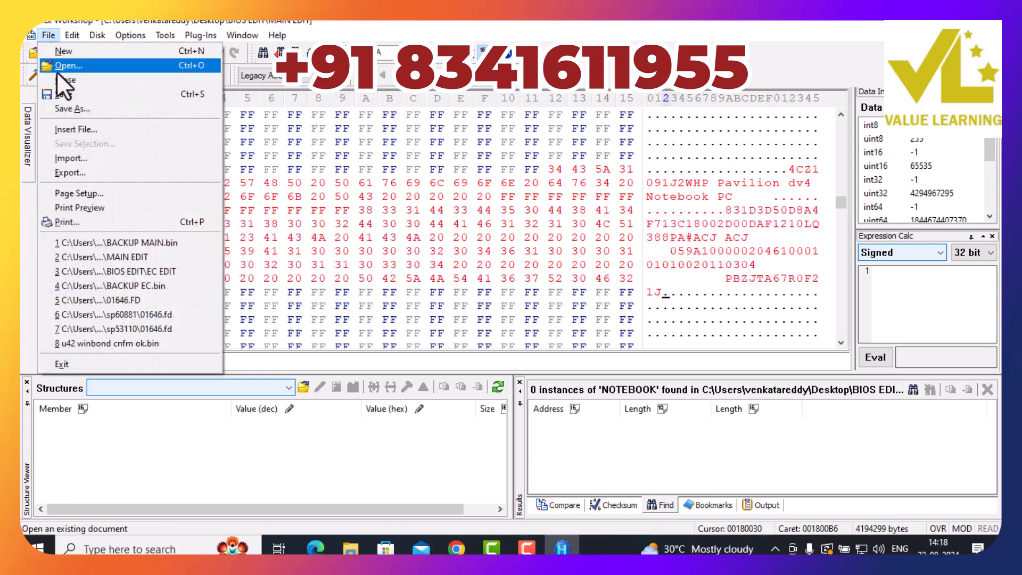
pyautogui.click(70, 108)
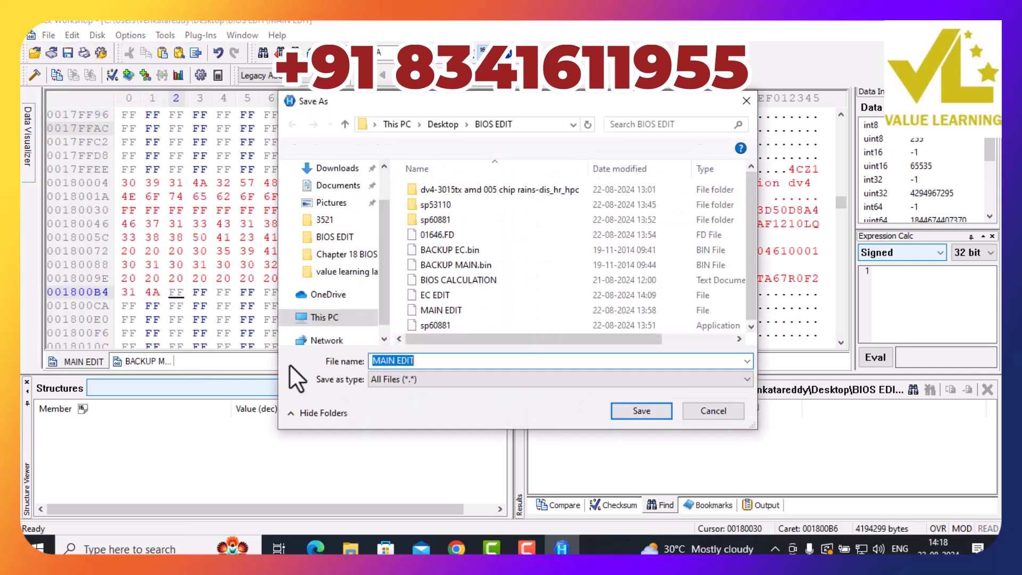
pyautogui.click(511, 366)
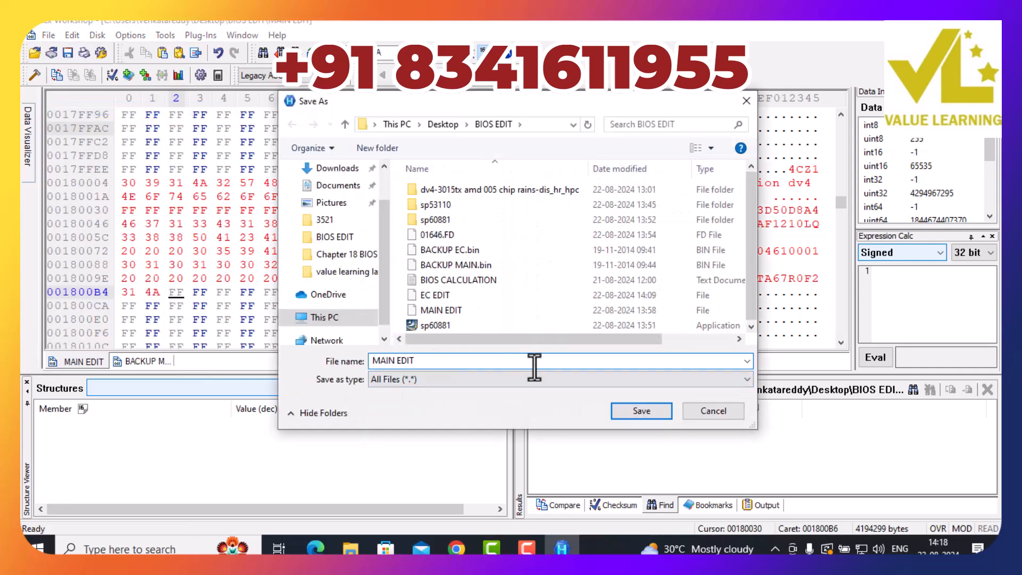
pyautogui.write('WITH SERIAL NUMBER')
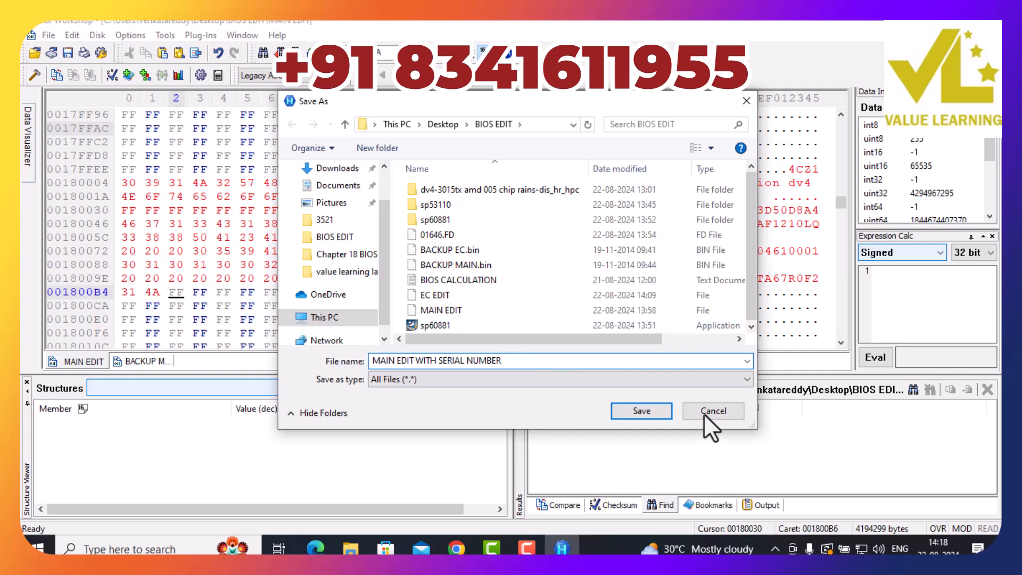
pyautogui.click(655, 413)
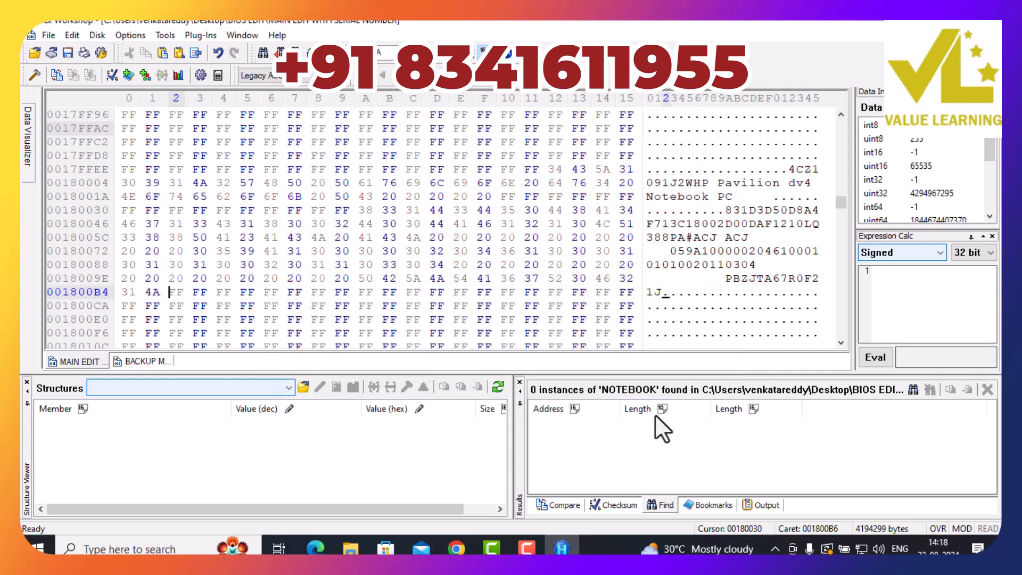
pyautogui.click(988, 22)
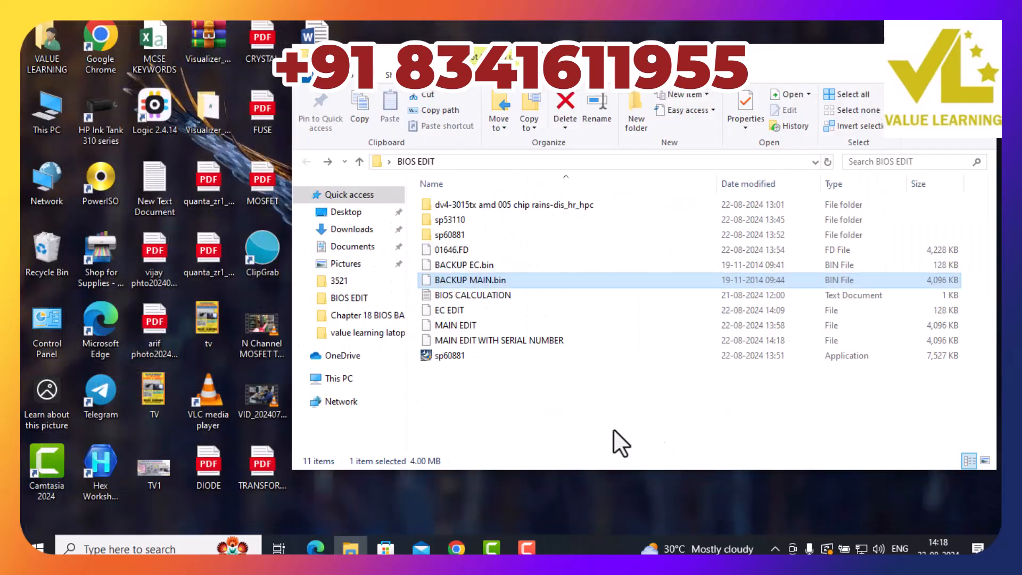
# Check the exact file size of MAIN EDIT WITH SERIAL NUMBER in its file properties
pyautogui.click(517, 433)
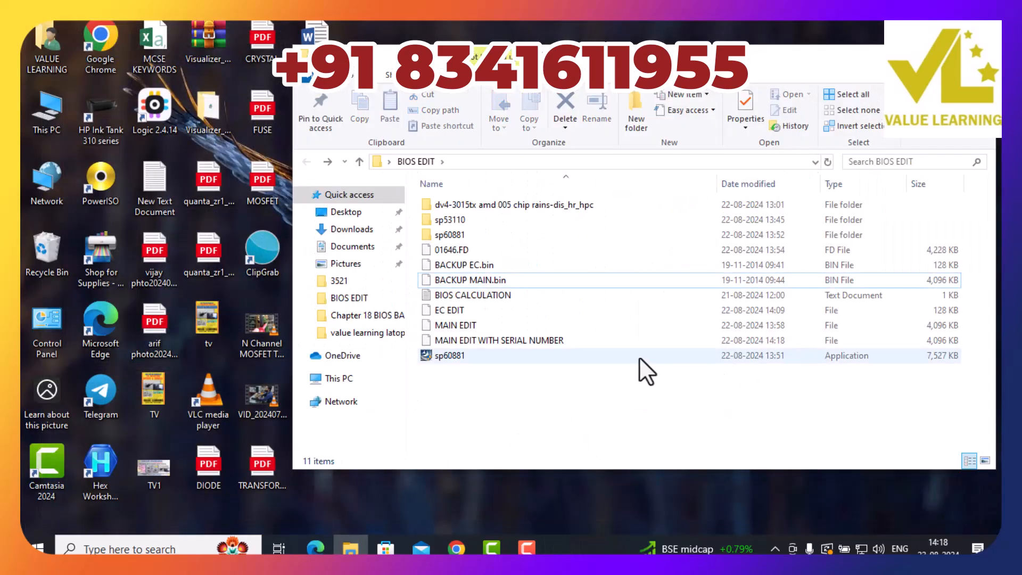
pyautogui.click(522, 340)
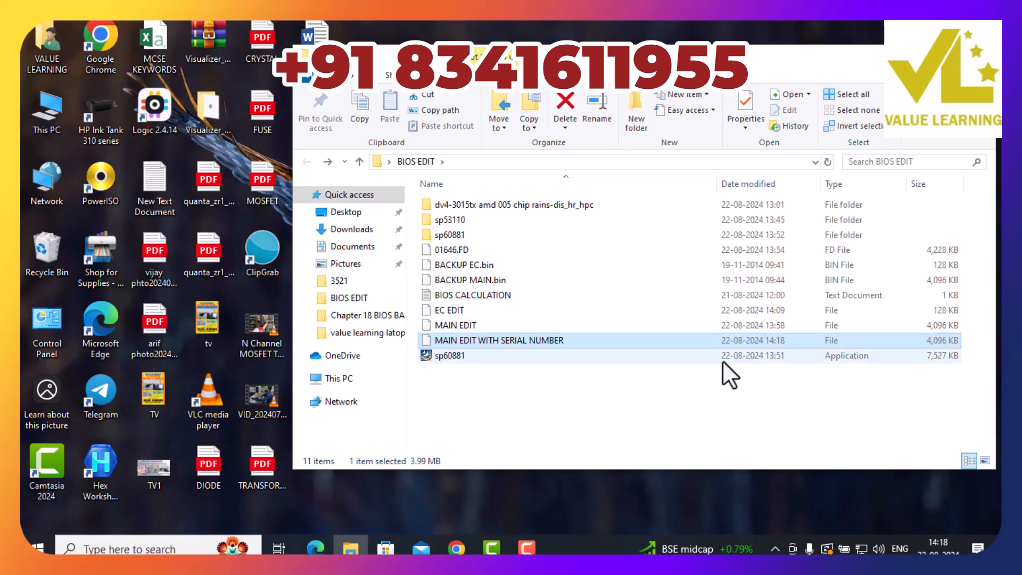
pyautogui.rightClick(533, 340)
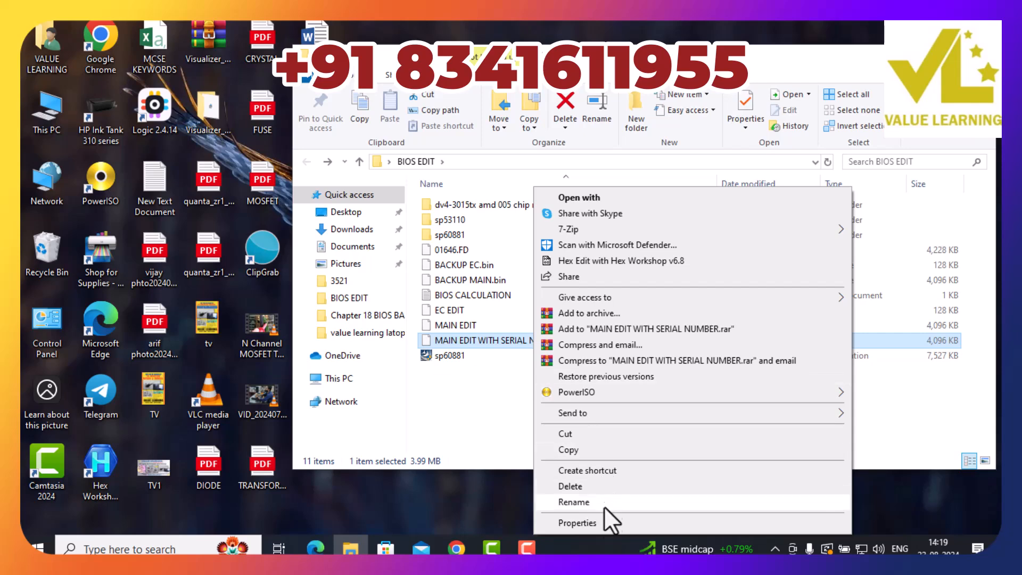
pyautogui.click(603, 522)
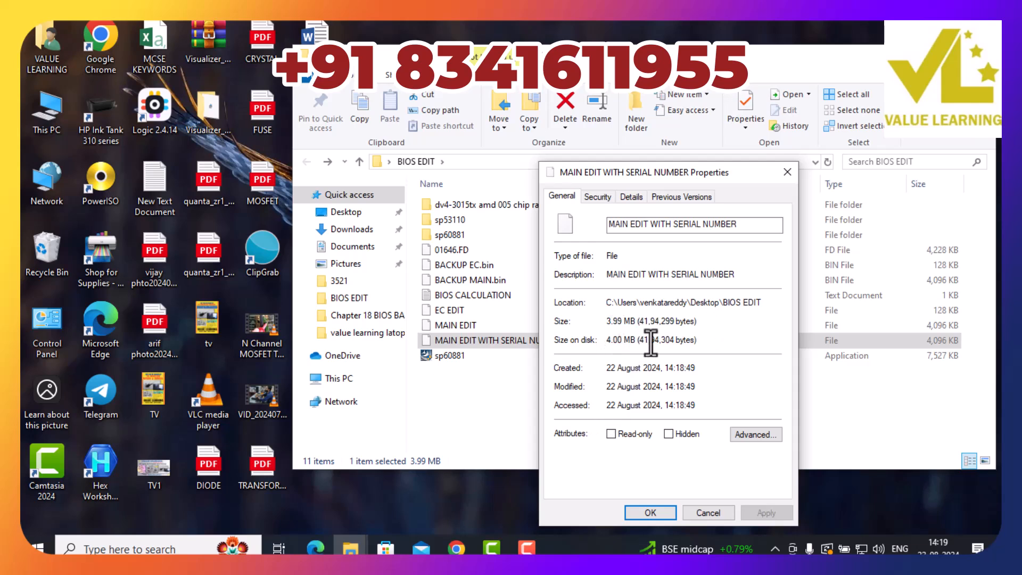
pyautogui.click(787, 173)
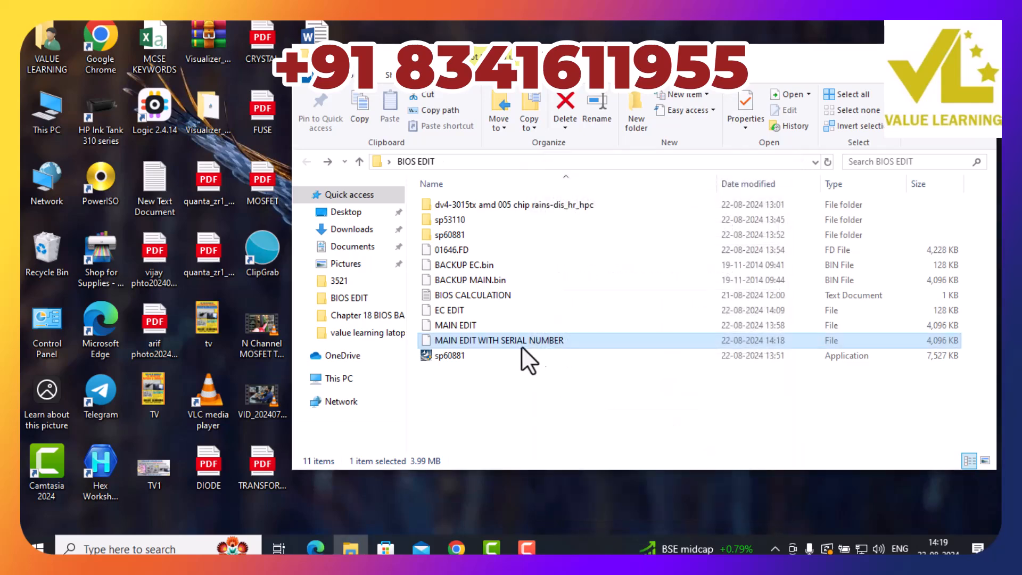
pyautogui.rightClick(478, 325)
pyautogui.click(529, 521)
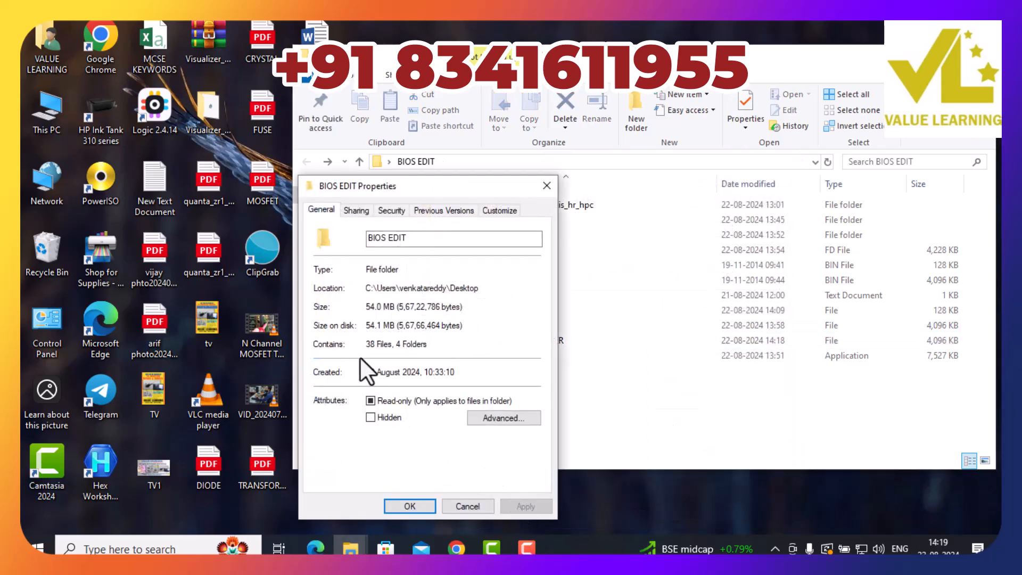
pyautogui.click(548, 186)
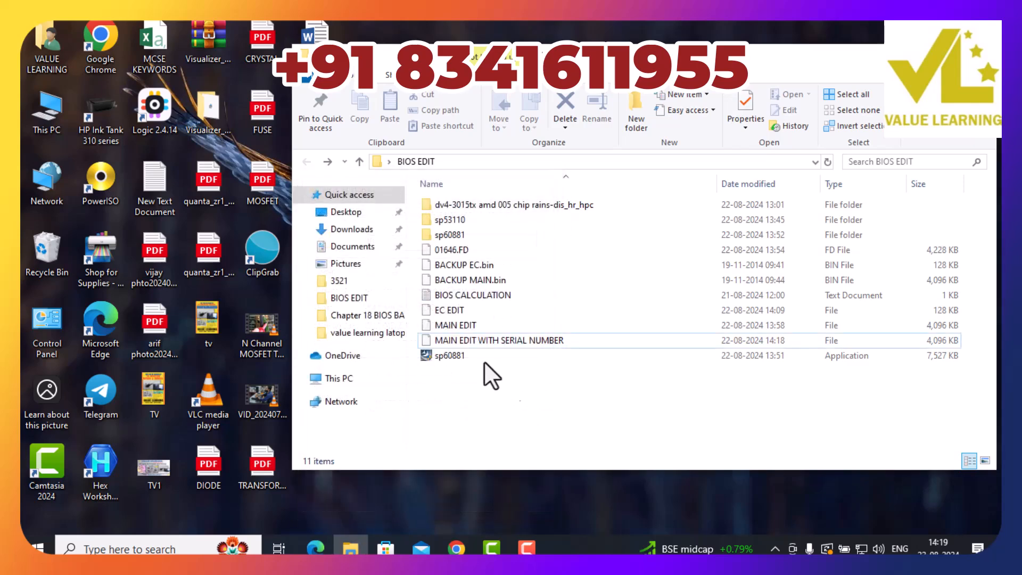
# Check the exact byte size of the MAIN EDIT file in its properties for comparison with the serial-number version
pyautogui.rightClick(462, 327)
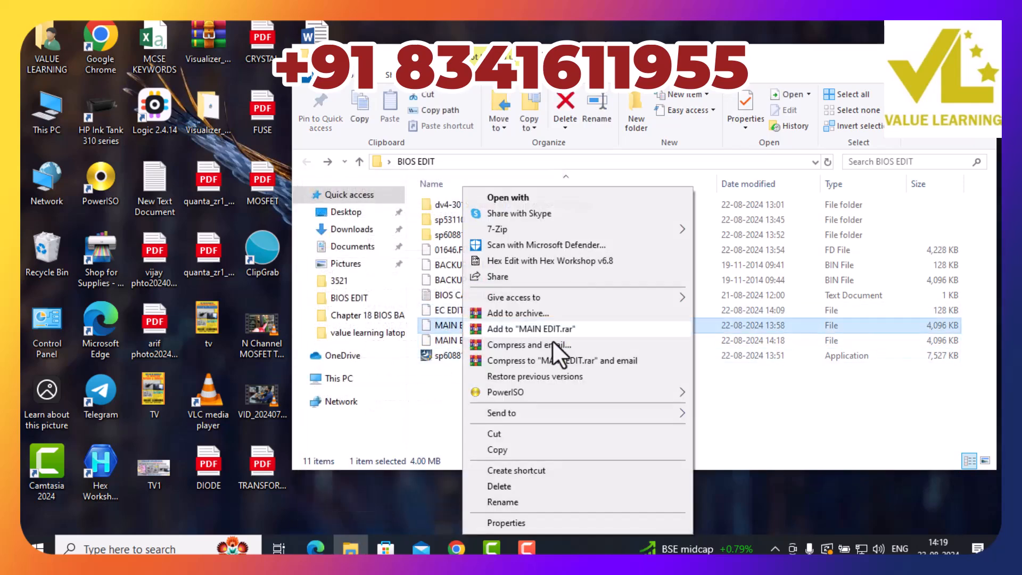
pyautogui.click(517, 522)
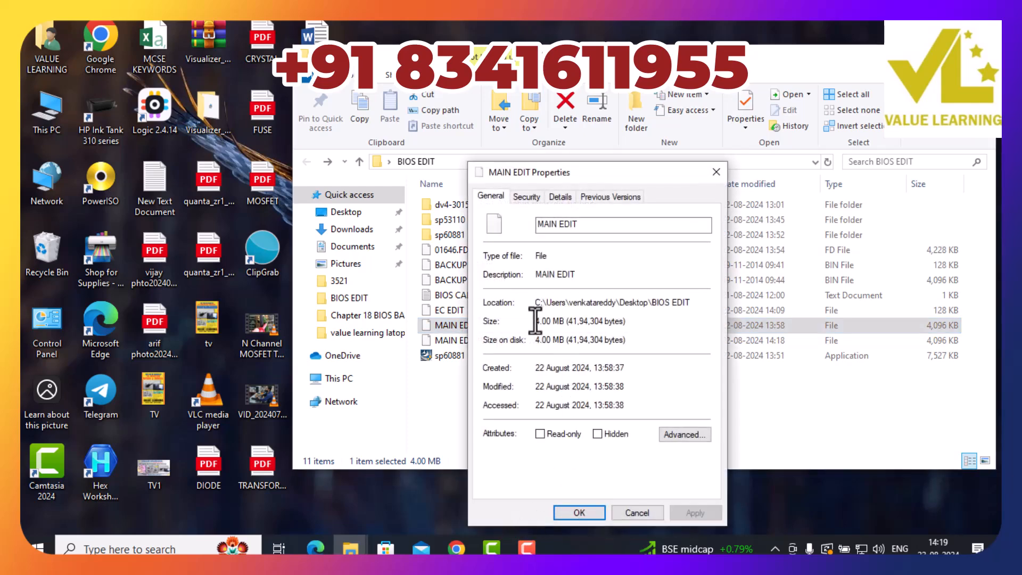
pyautogui.click(644, 512)
pyautogui.click(685, 404)
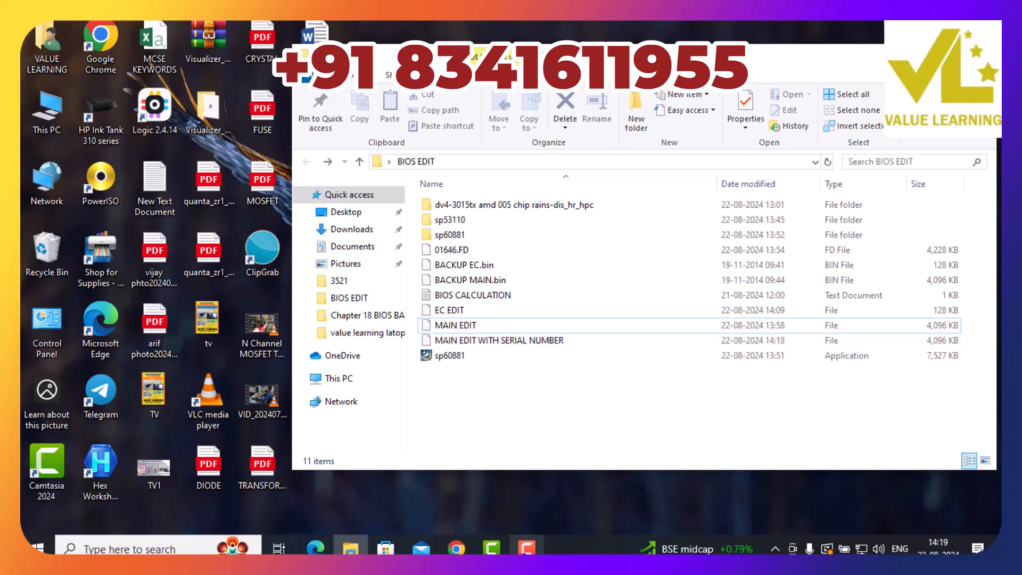
pyautogui.moveTo(527, 547)
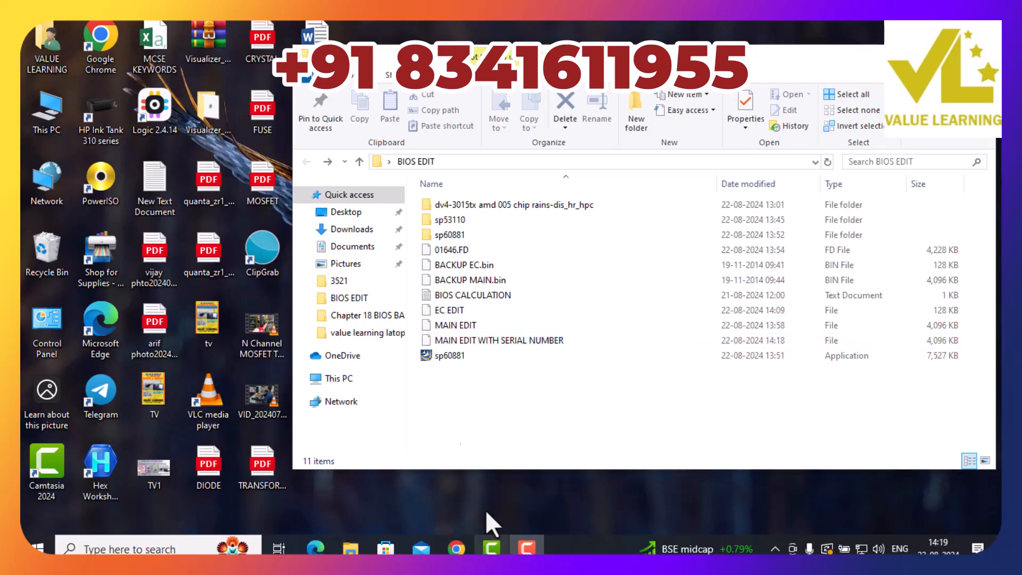